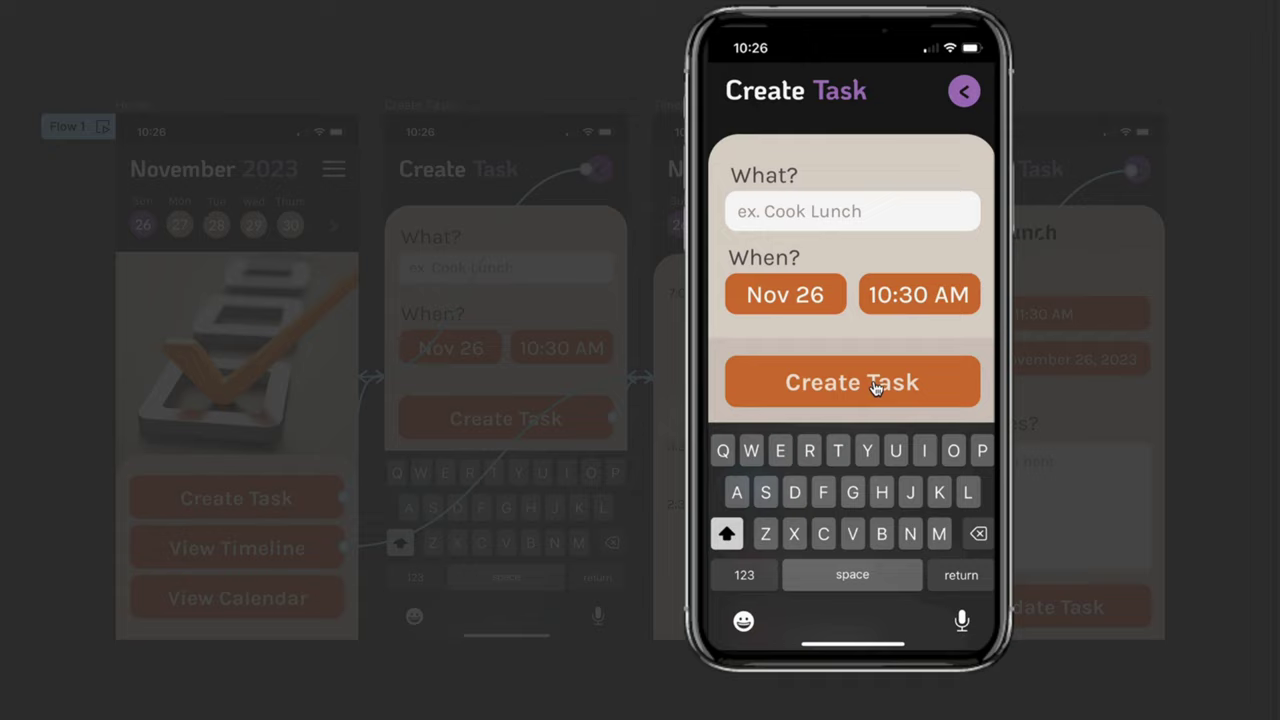
Walk the prototype from Home to Timeline, Create Task, back to Timeline, then Update Task for Cook Lunch.
{"action": "left_click", "coordinate": [874, 387]}
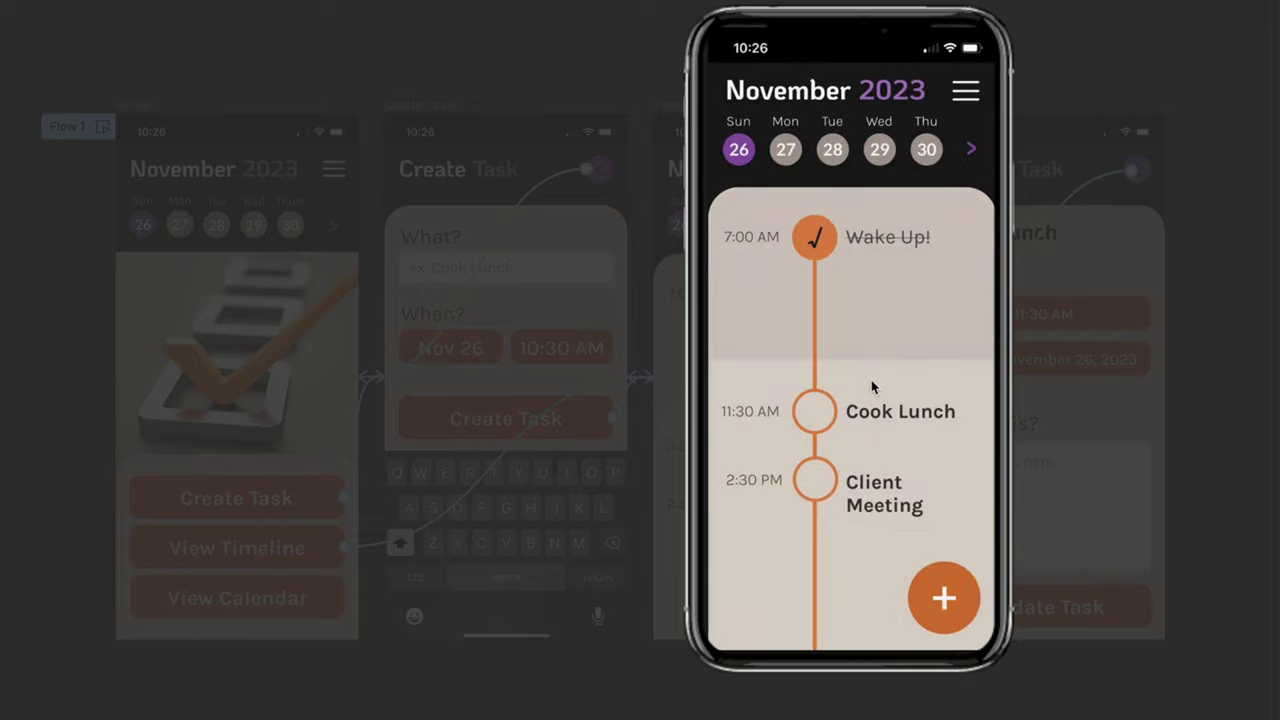
{"action": "left_click", "coordinate": [945, 606]}
{"action": "left_click", "coordinate": [884, 386]}
{"action": "left_click", "coordinate": [890, 413]}
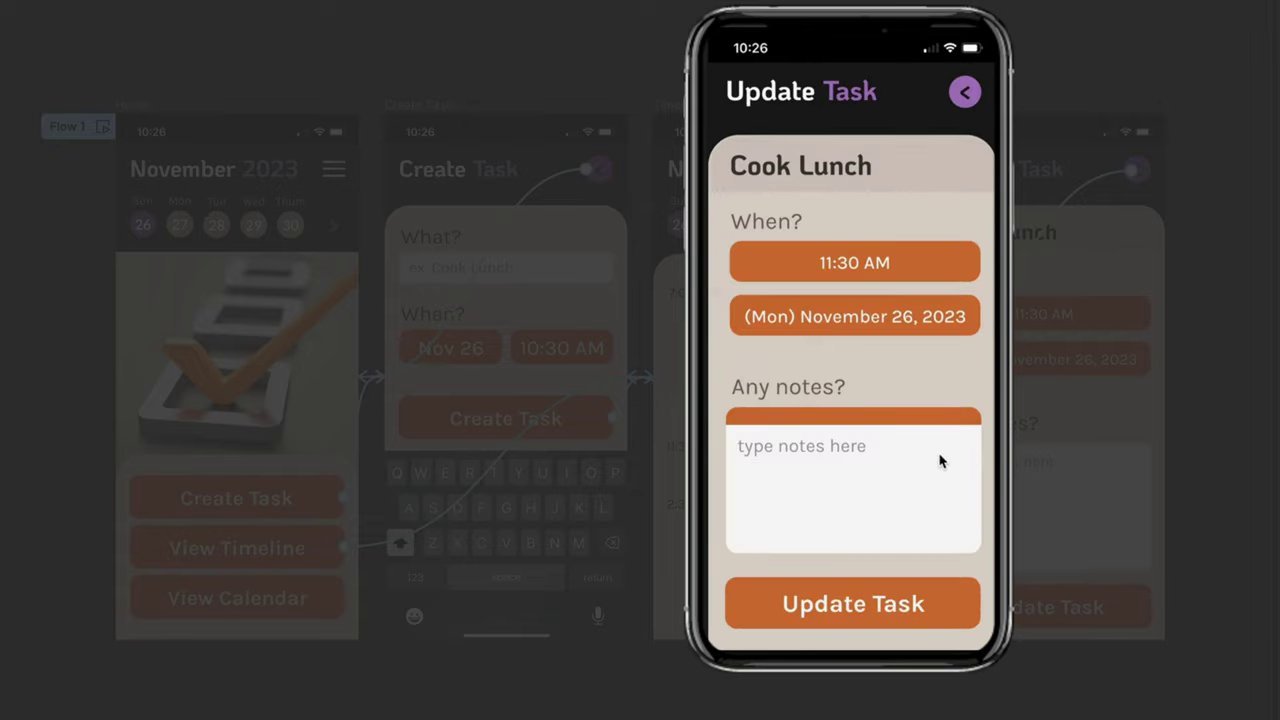
{"action": "left_click", "coordinate": [845, 605]}
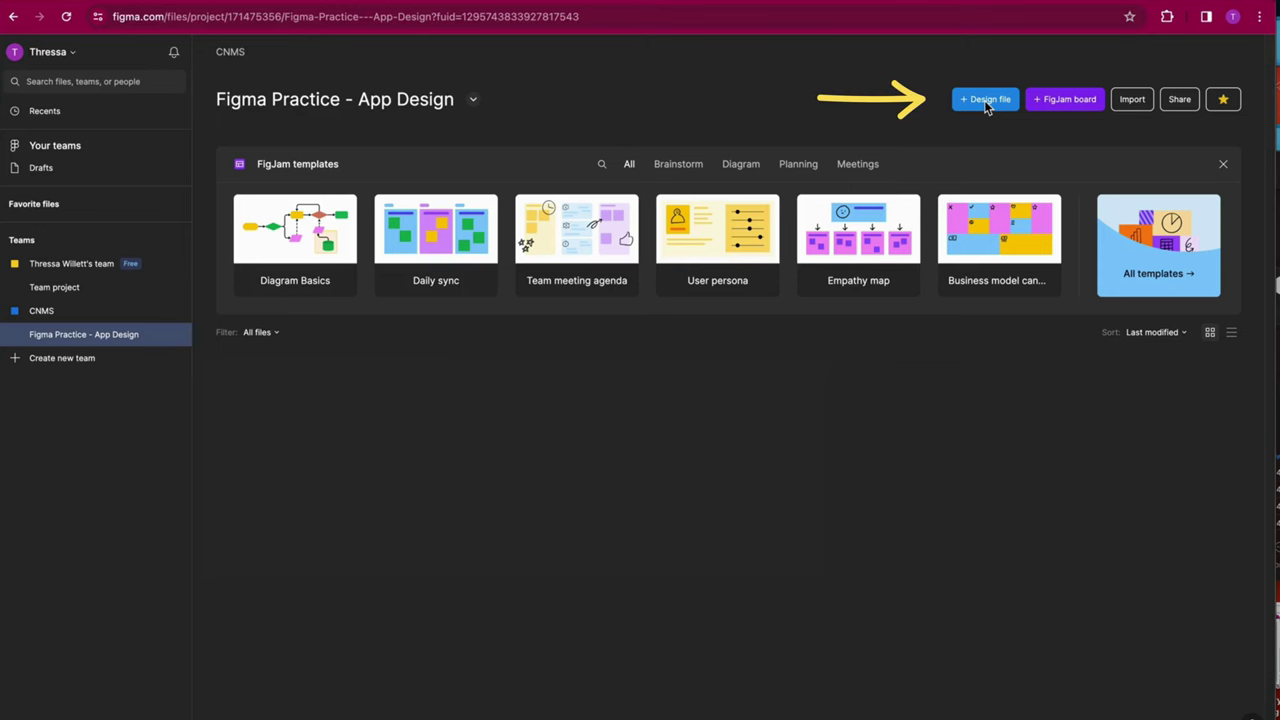
Create a new blank design file and name it 'To Do List'.
{"action": "left_click", "coordinate": [986, 97]}
{"action": "left_click", "coordinate": [710, 58]}
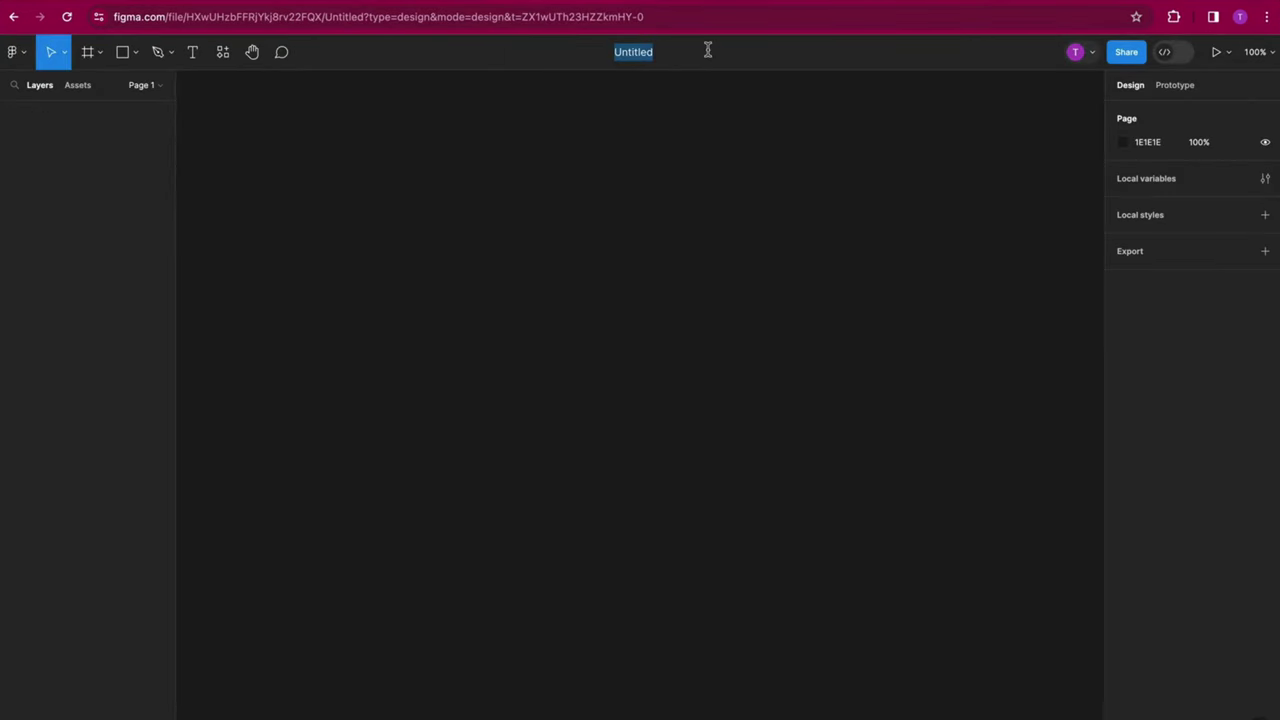
{"action": "type", "text": "To Do List"}
{"action": "key", "text": "Return"}
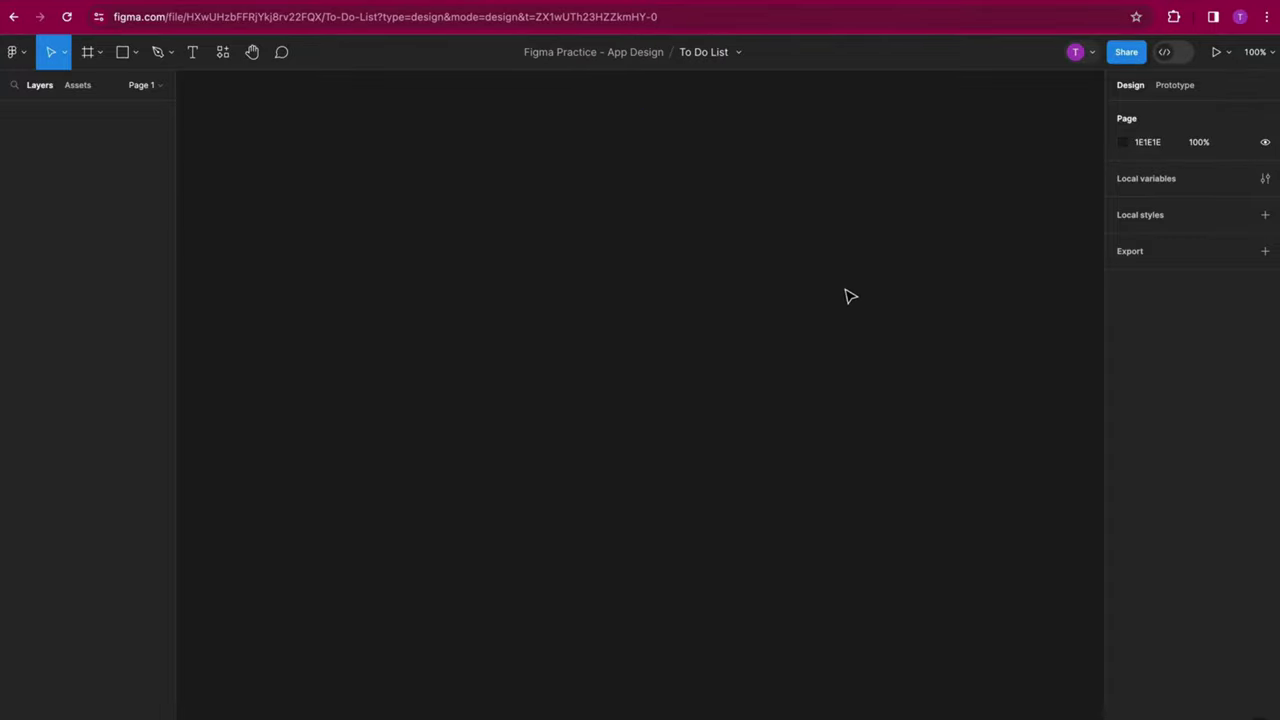
Add a 375×812 iPhone 13 mini frame and zoom out to see it whole.
{"action": "left_click", "coordinate": [99, 54]}
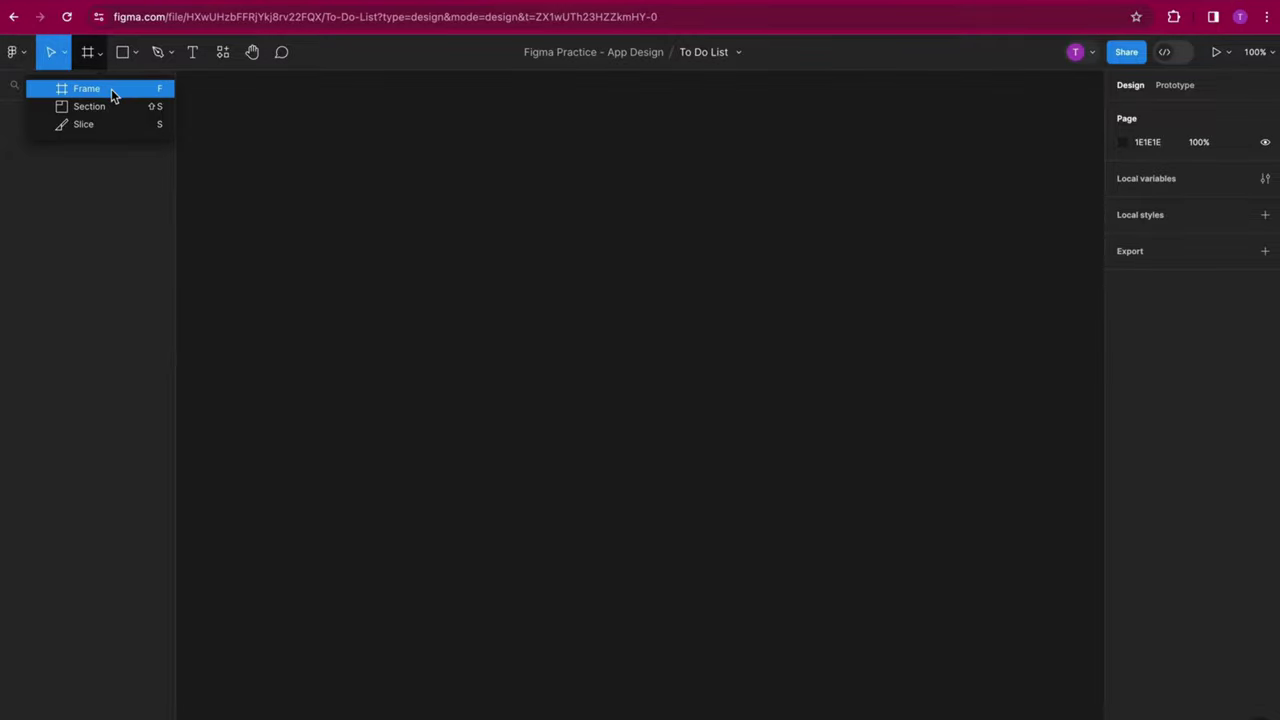
{"action": "left_click", "coordinate": [111, 88]}
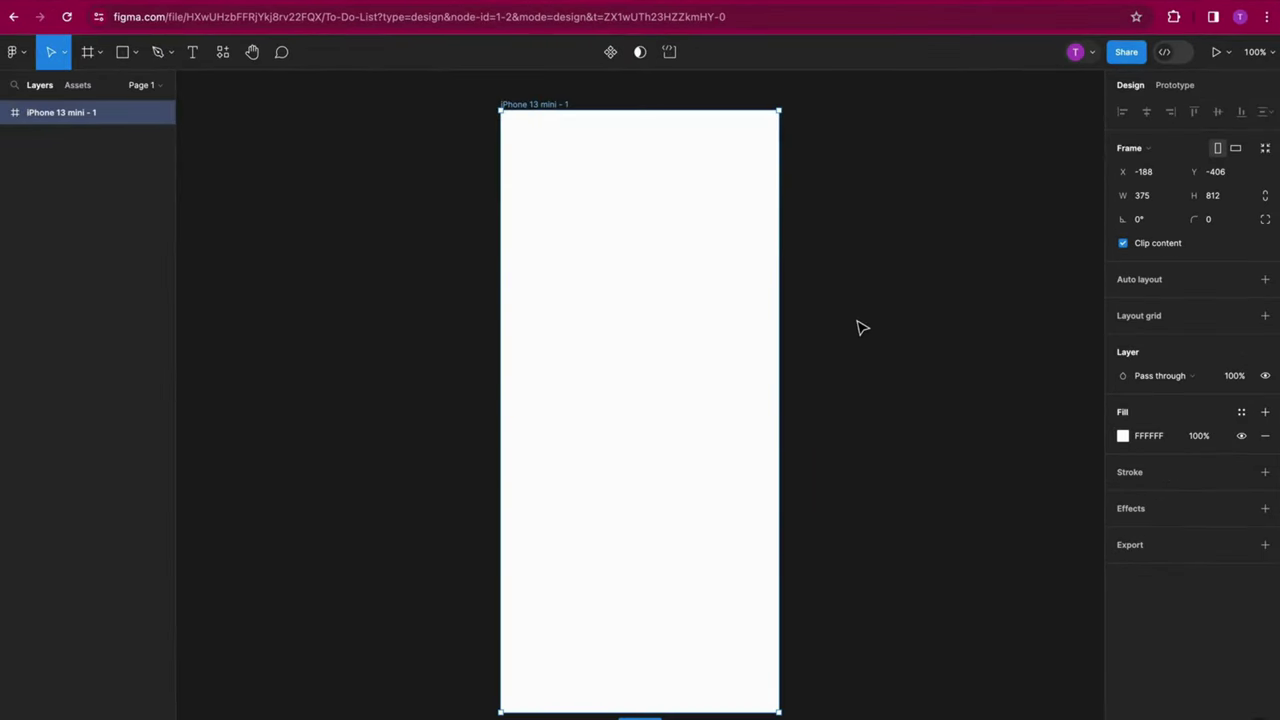
{"action": "key", "text": "minus"}
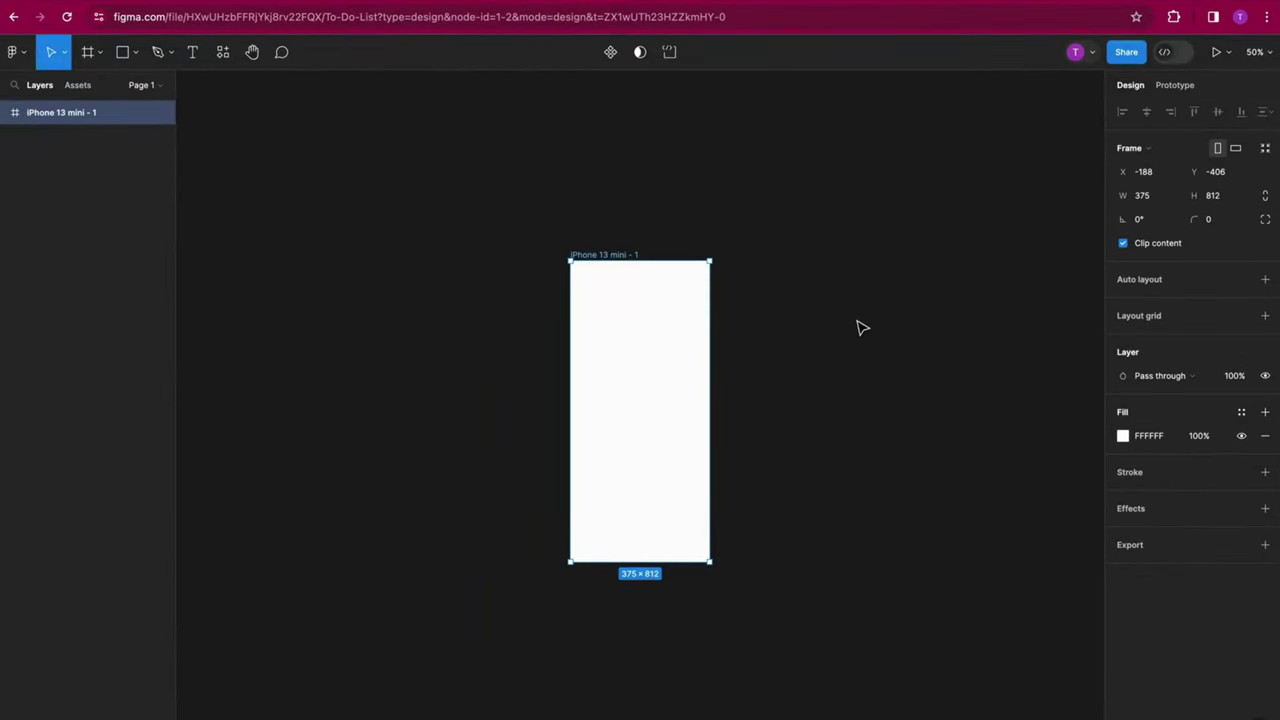
Place swatches.png below the phone frame and zoom to fit both.
{"action": "left_click_drag", "start_coordinate": [817, 434], "coordinate": [777, 329]}
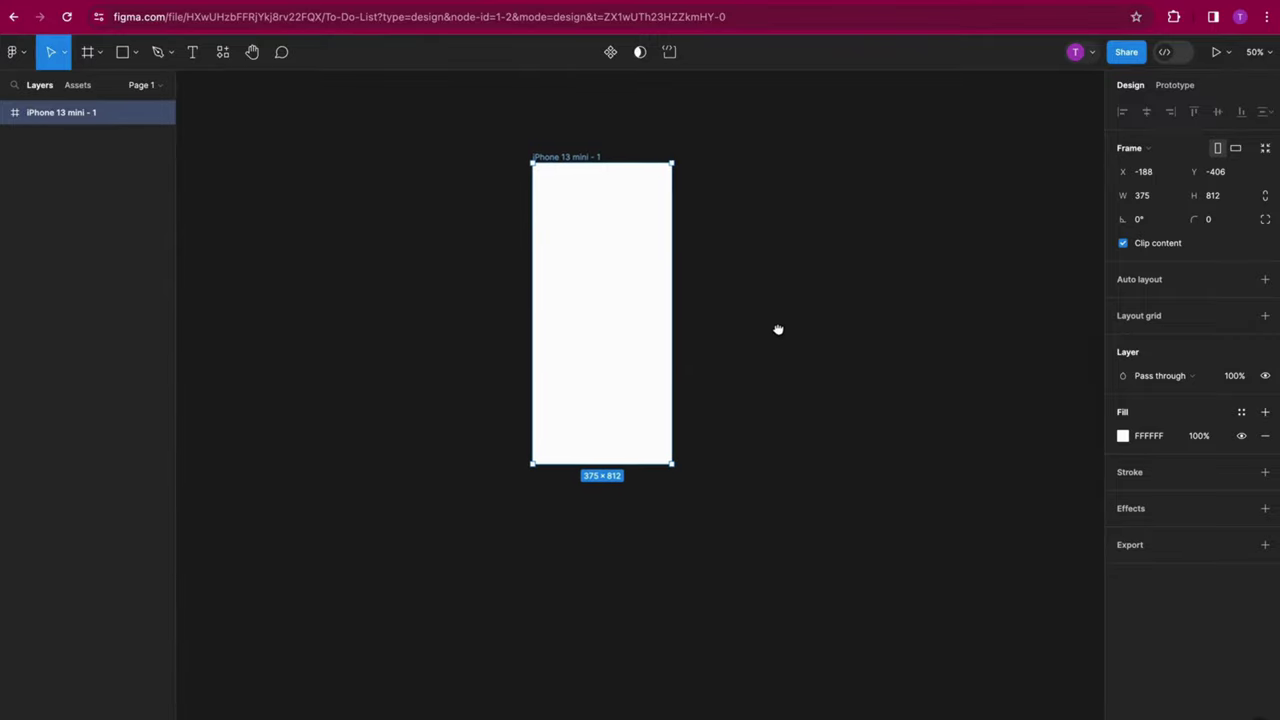
{"action": "left_click", "coordinate": [1277, 310]}
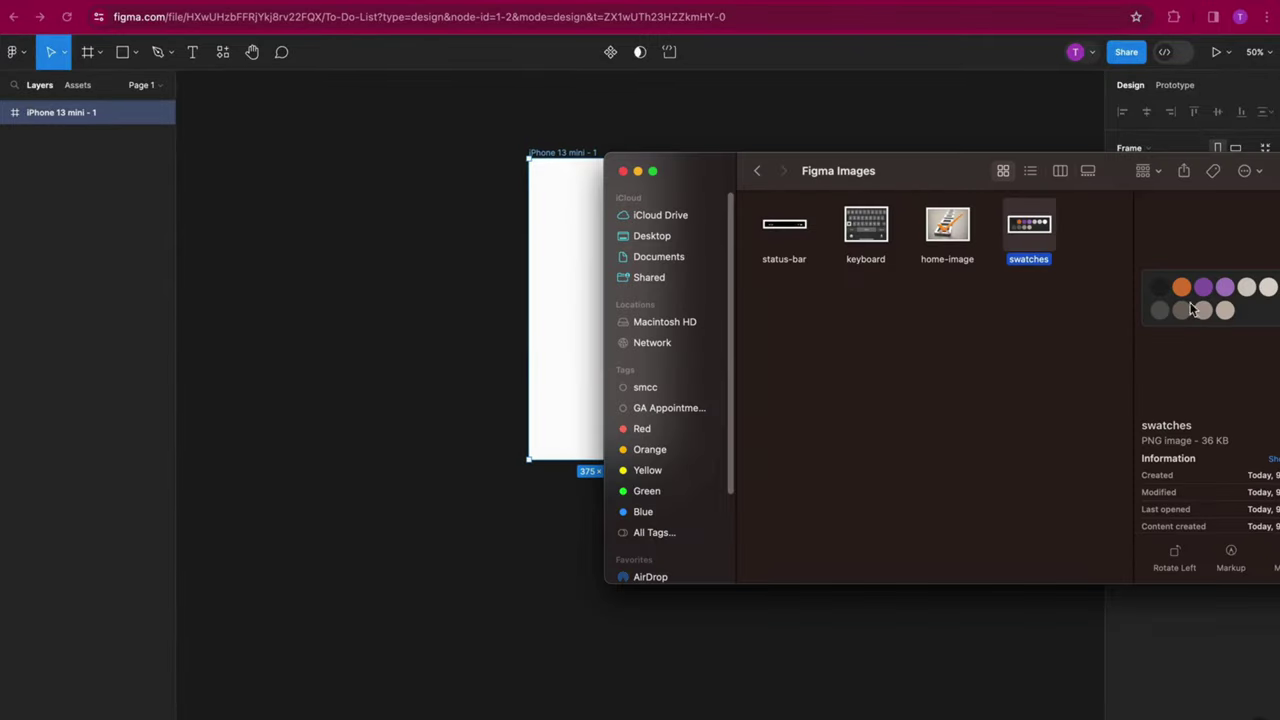
{"action": "left_click_drag", "start_coordinate": [1036, 230], "coordinate": [631, 546]}
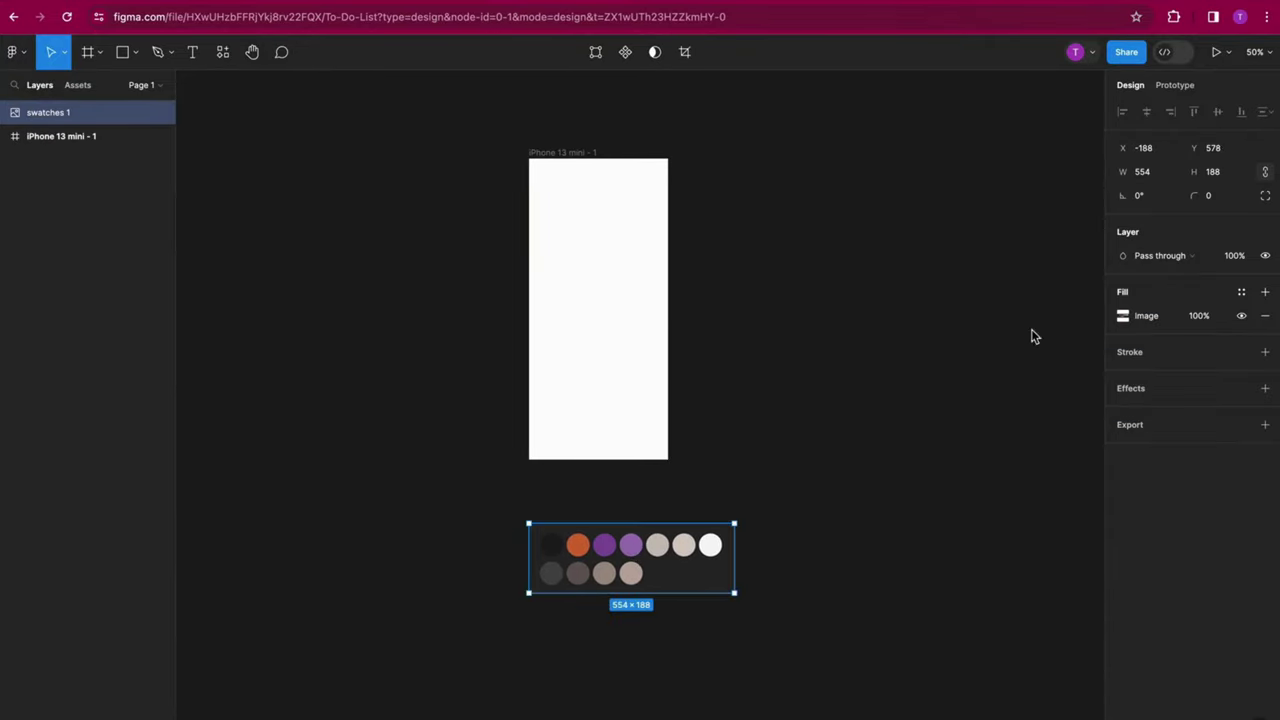
{"action": "left_click", "coordinate": [1256, 54]}
{"action": "left_click", "coordinate": [1214, 165]}
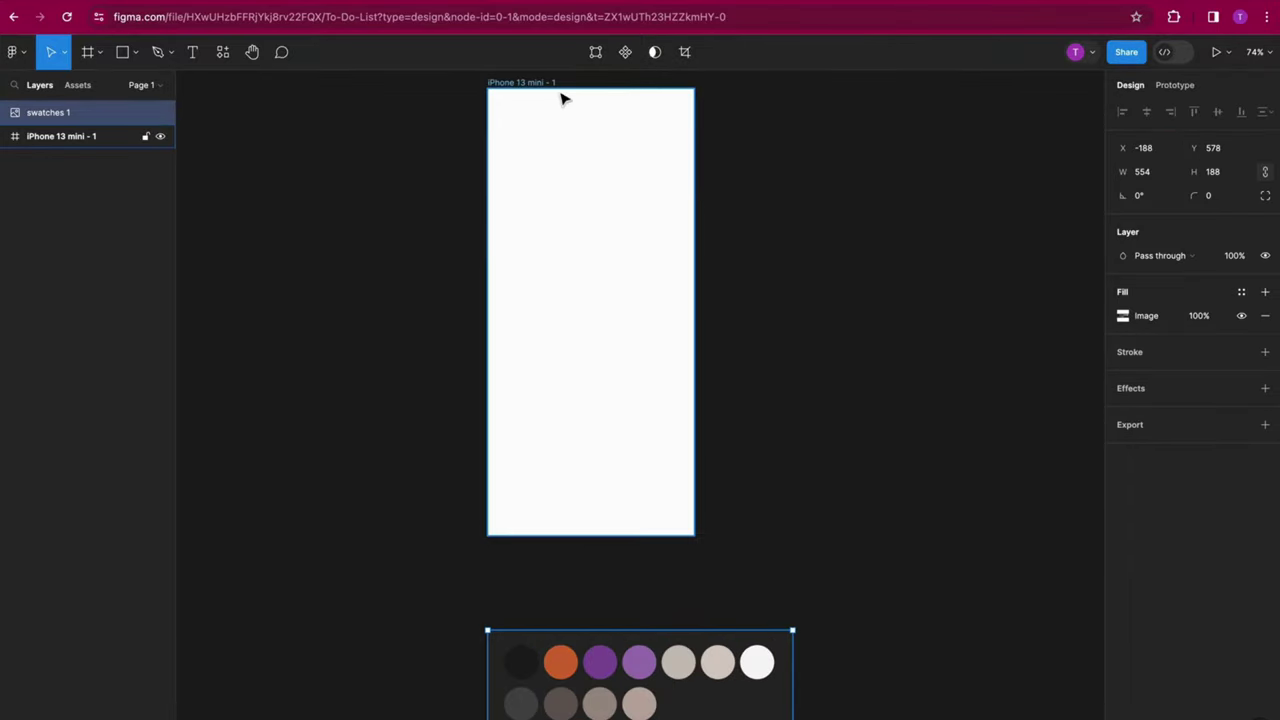
Rename the phone frame to 'Home'.
{"action": "left_click", "coordinate": [545, 84]}
{"action": "double_click", "coordinate": [540, 84]}
{"action": "type", "text": "Home"}
{"action": "key", "text": "Return"}
Draw a rectangle over Home's lower part filled with the beige swatch colour D9CEC7.
{"action": "left_click", "coordinate": [920, 485]}
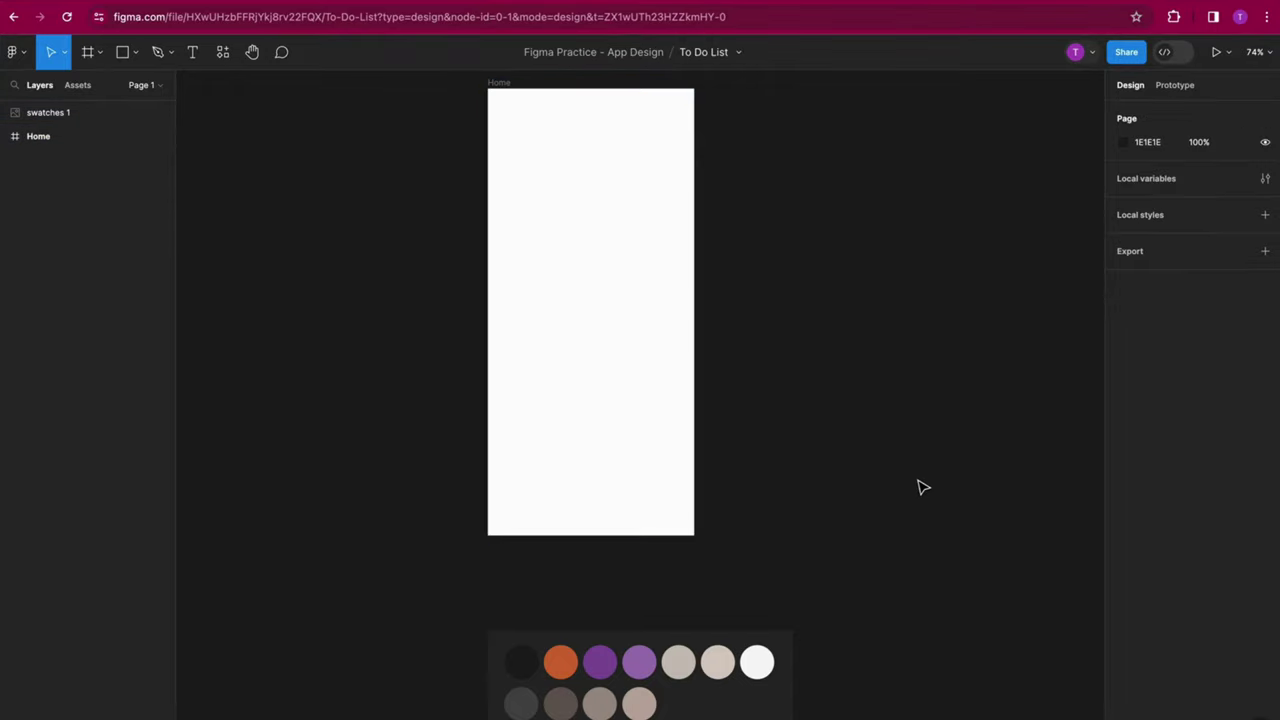
{"action": "left_click", "coordinate": [136, 56]}
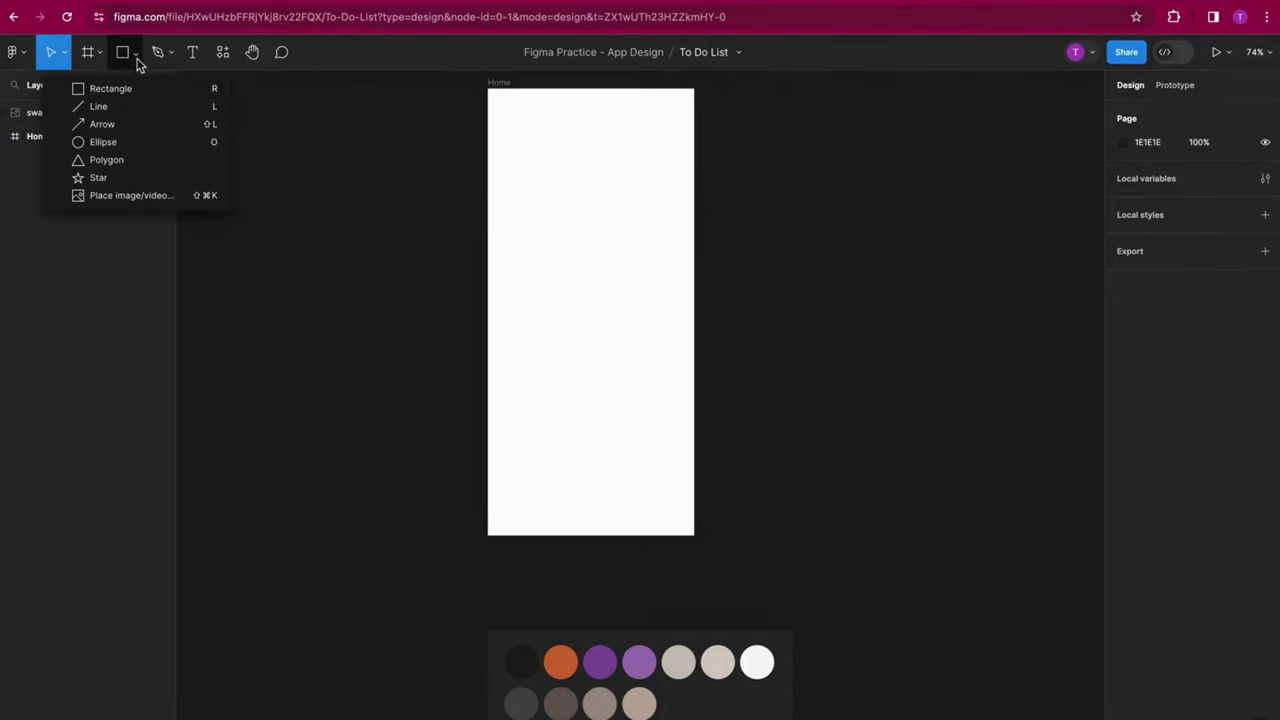
{"action": "left_click", "coordinate": [126, 88]}
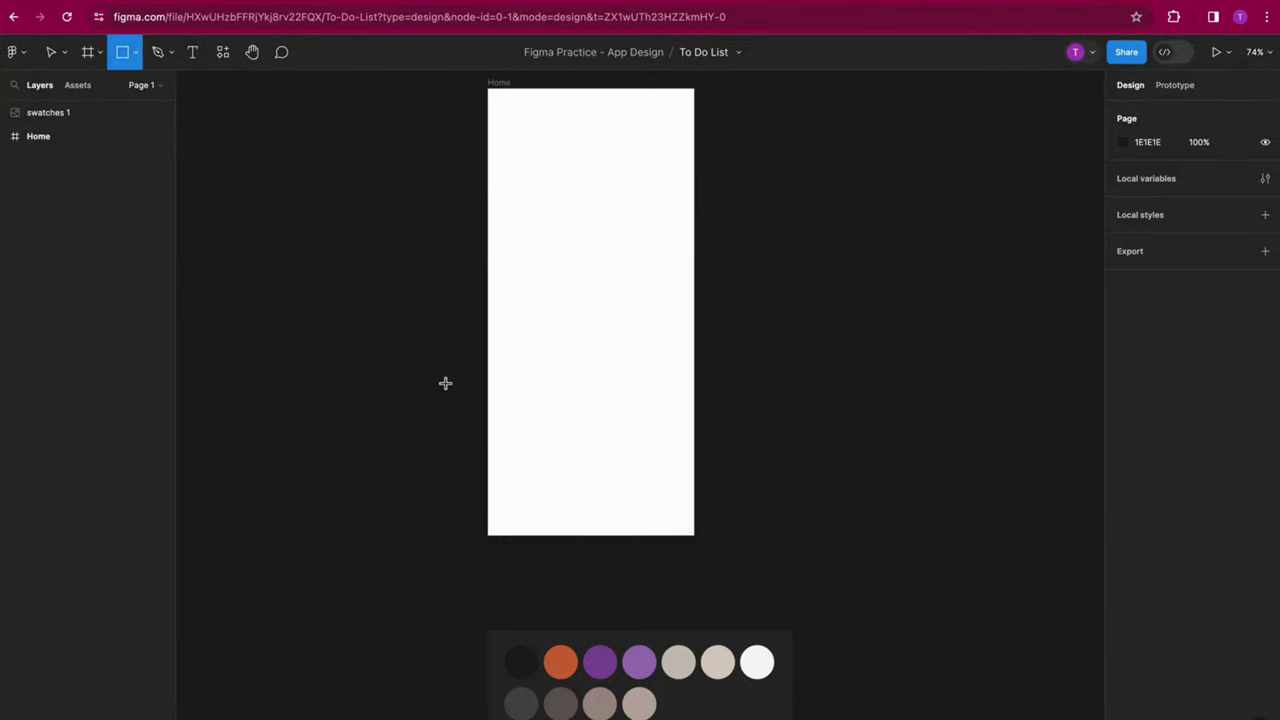
{"action": "left_click_drag", "start_coordinate": [442, 381], "coordinate": [640, 535]}
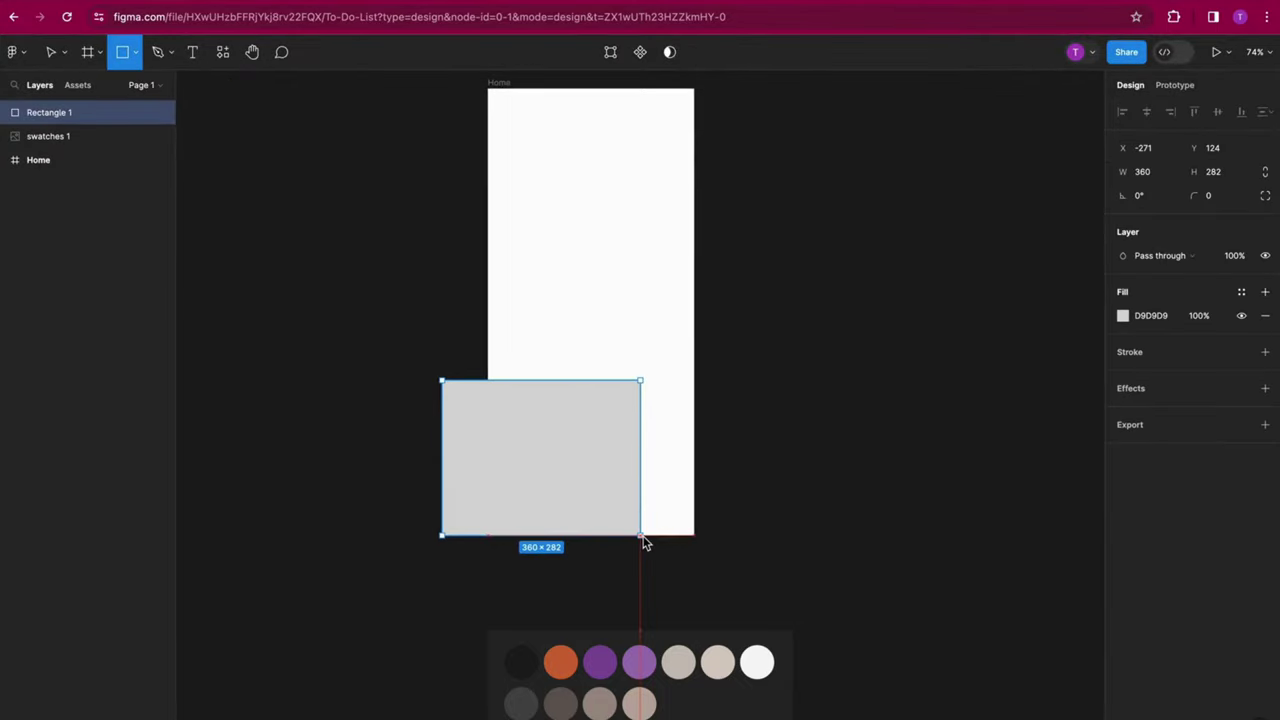
{"action": "left_click", "coordinate": [1124, 318]}
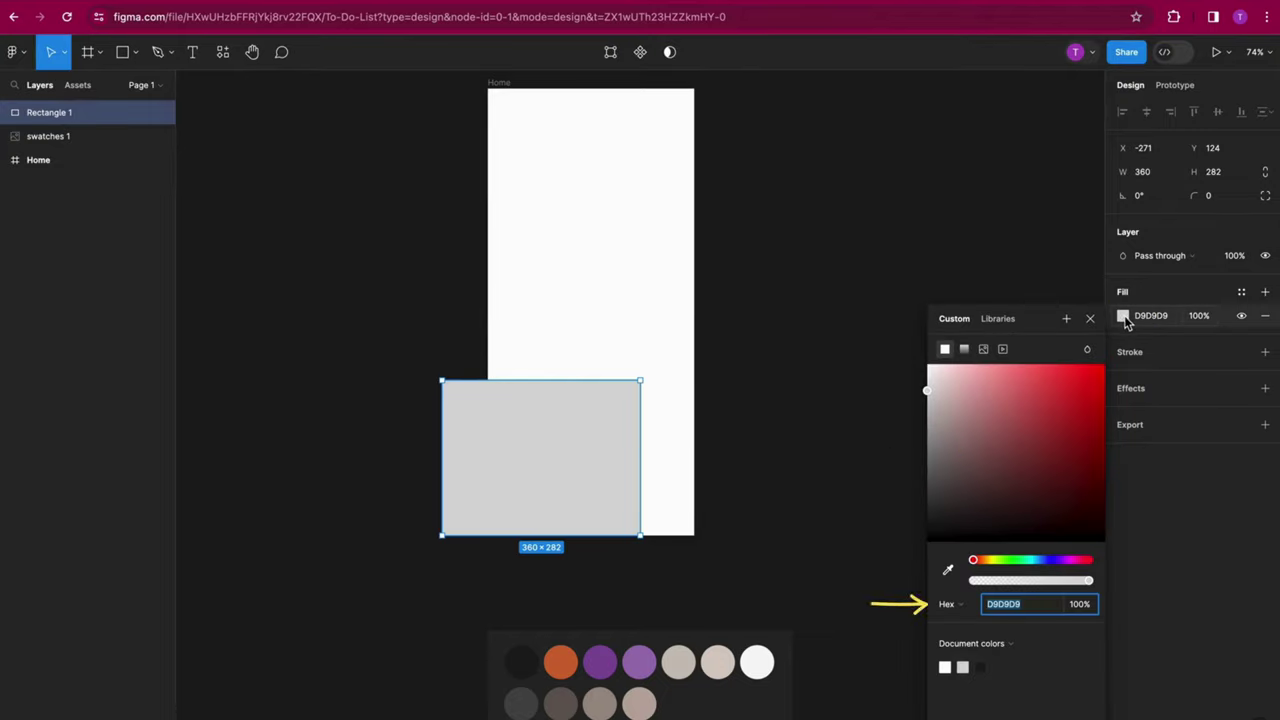
{"action": "left_click", "coordinate": [948, 570]}
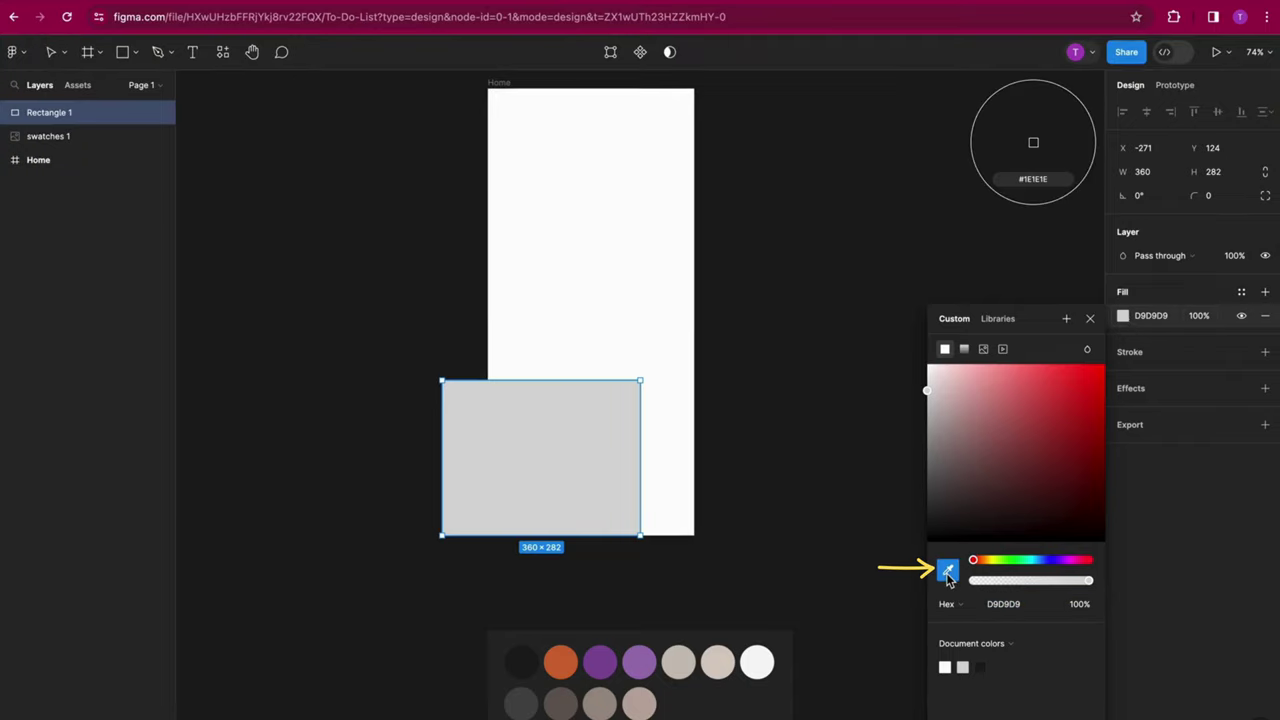
{"action": "left_click", "coordinate": [725, 667]}
{"action": "left_click", "coordinate": [817, 397]}
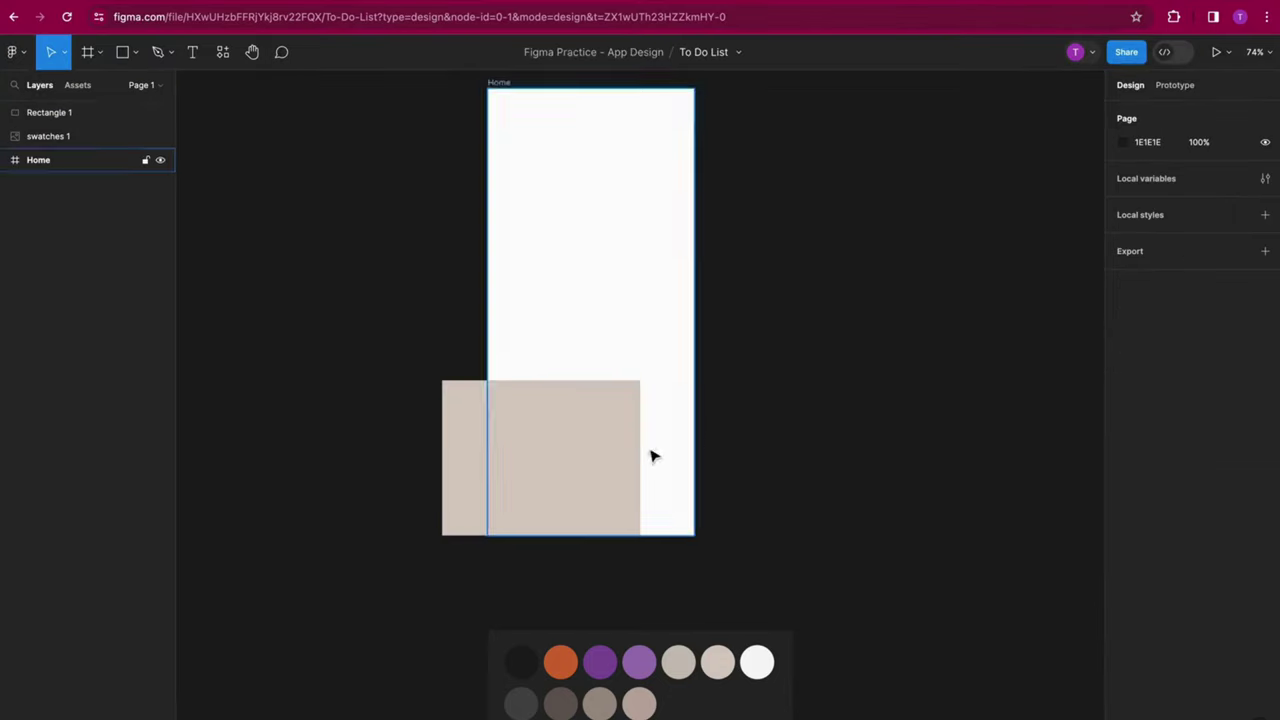
Stretch the beige rectangle to the full 375 frame width and raise its top edge slightly.
{"action": "left_click", "coordinate": [613, 471]}
{"action": "left_click_drag", "start_coordinate": [613, 471], "coordinate": [660, 465]}
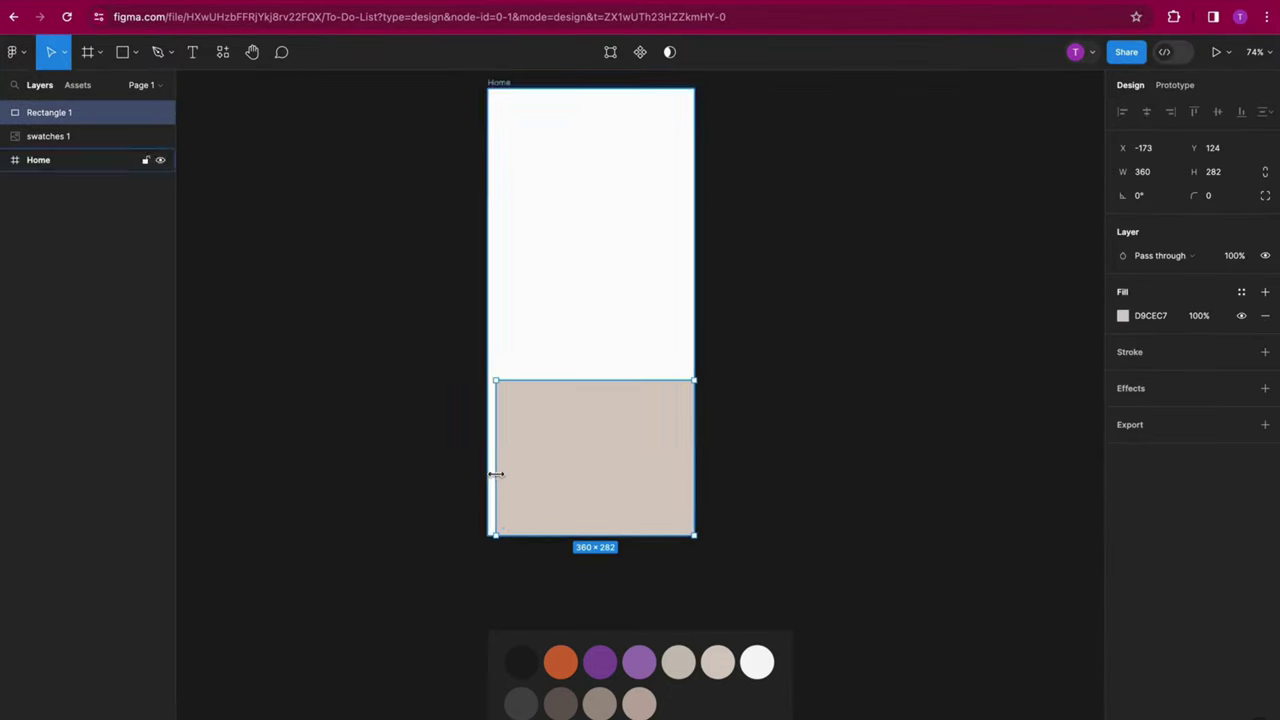
{"action": "left_click_drag", "start_coordinate": [497, 475], "coordinate": [491, 476]}
{"action": "left_click_drag", "start_coordinate": [623, 382], "coordinate": [621, 381]}
{"action": "left_click", "coordinate": [780, 400]}
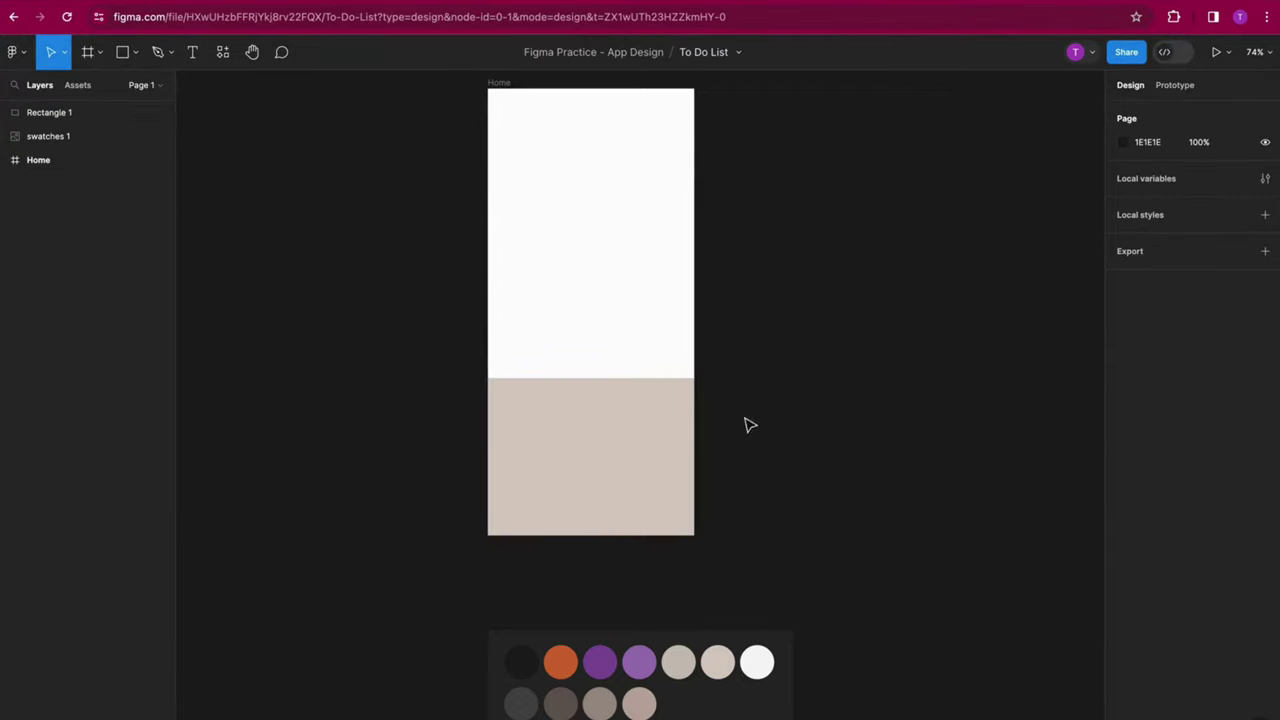
Give the beige panel a 40 corner radius, then set both bottom corners to 0.
{"action": "left_click", "coordinate": [645, 453]}
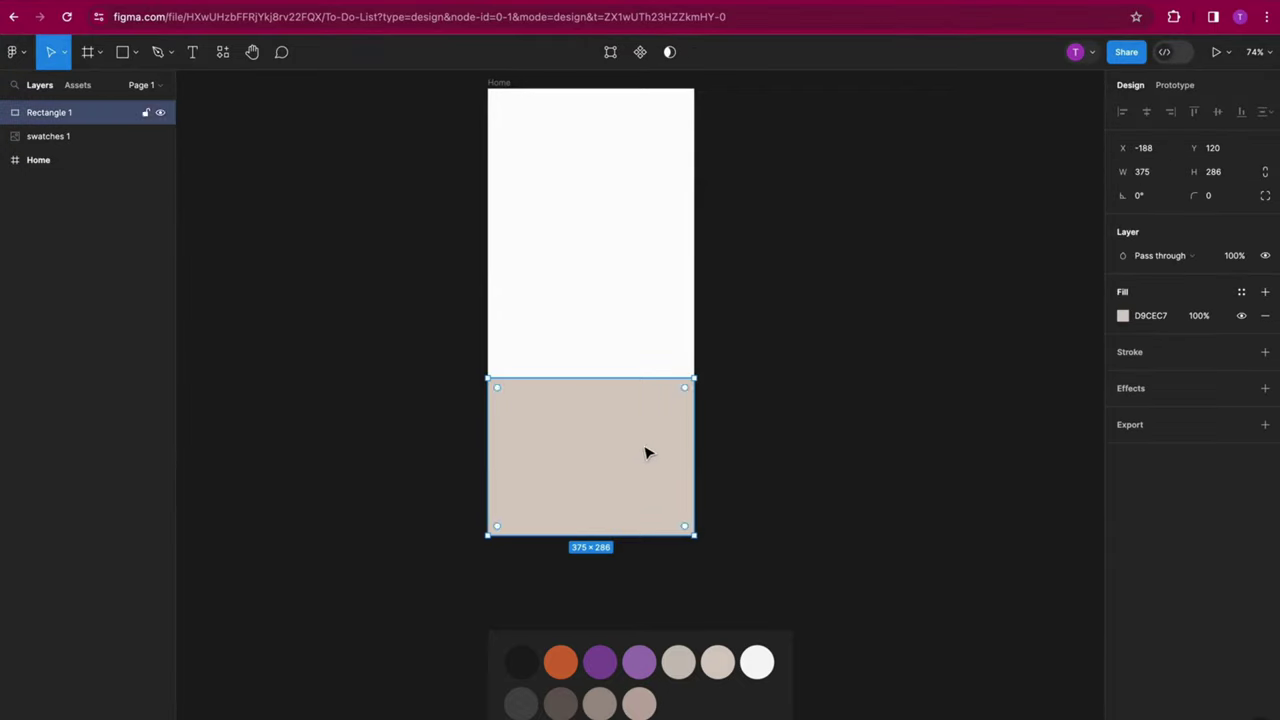
{"action": "left_click", "coordinate": [1218, 199]}
{"action": "type", "text": "40"}
{"action": "key", "text": "Return"}
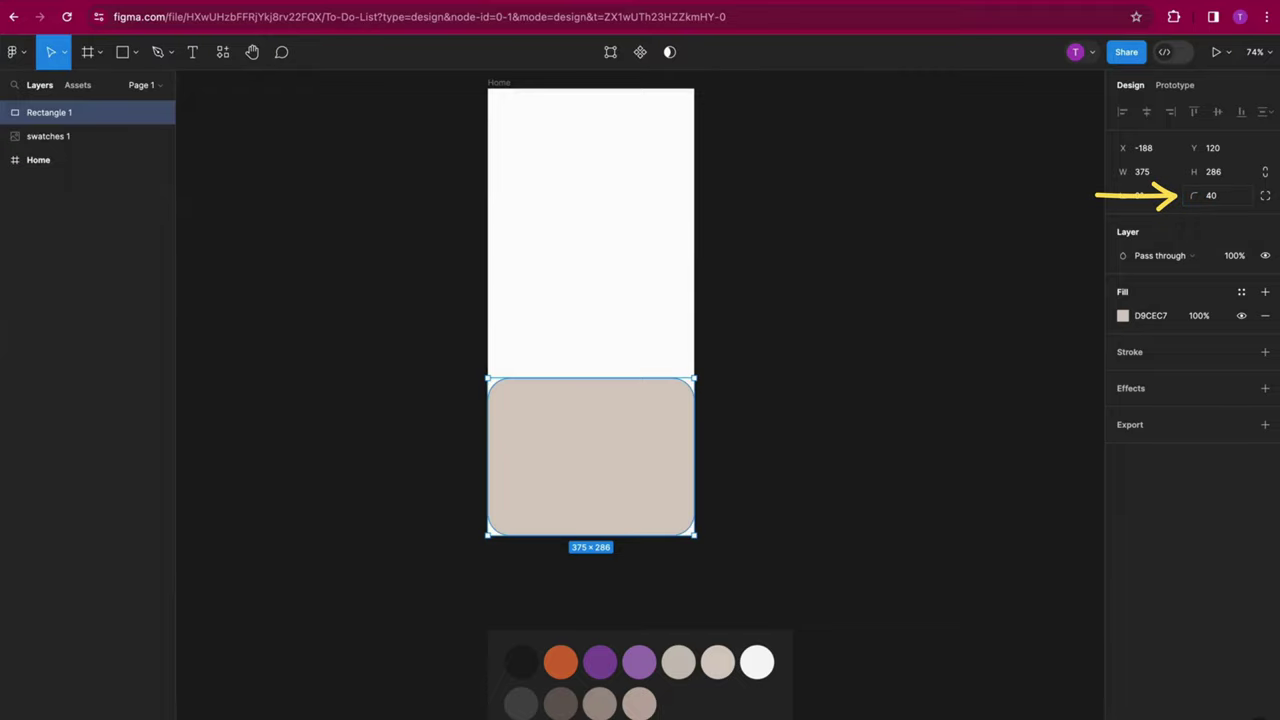
{"action": "left_click", "coordinate": [1048, 363]}
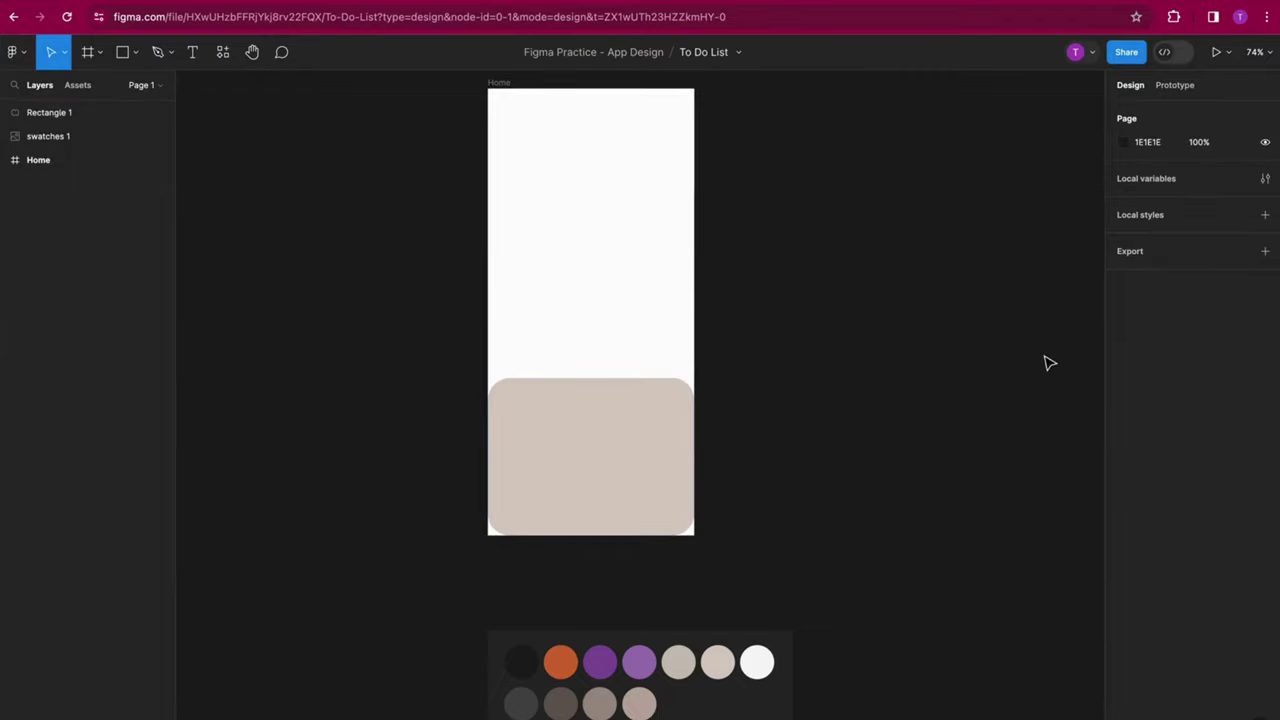
{"action": "left_click", "coordinate": [674, 495]}
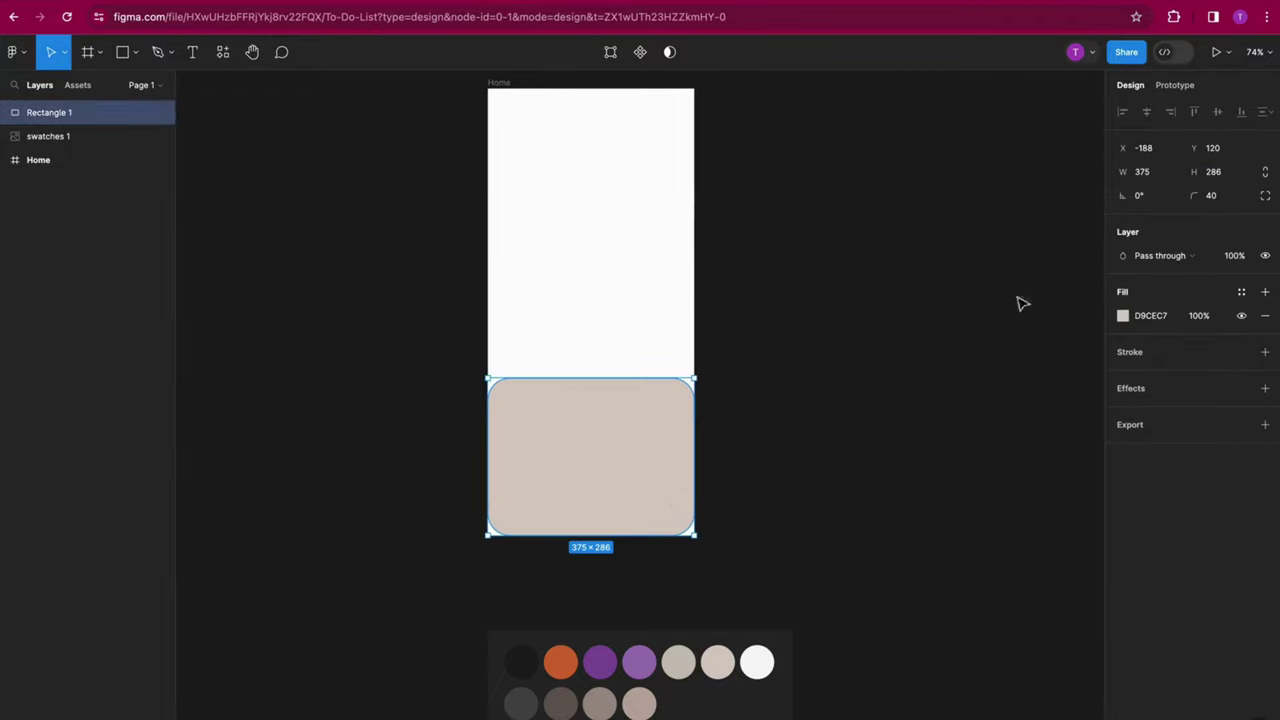
{"action": "left_click", "coordinate": [1265, 196]}
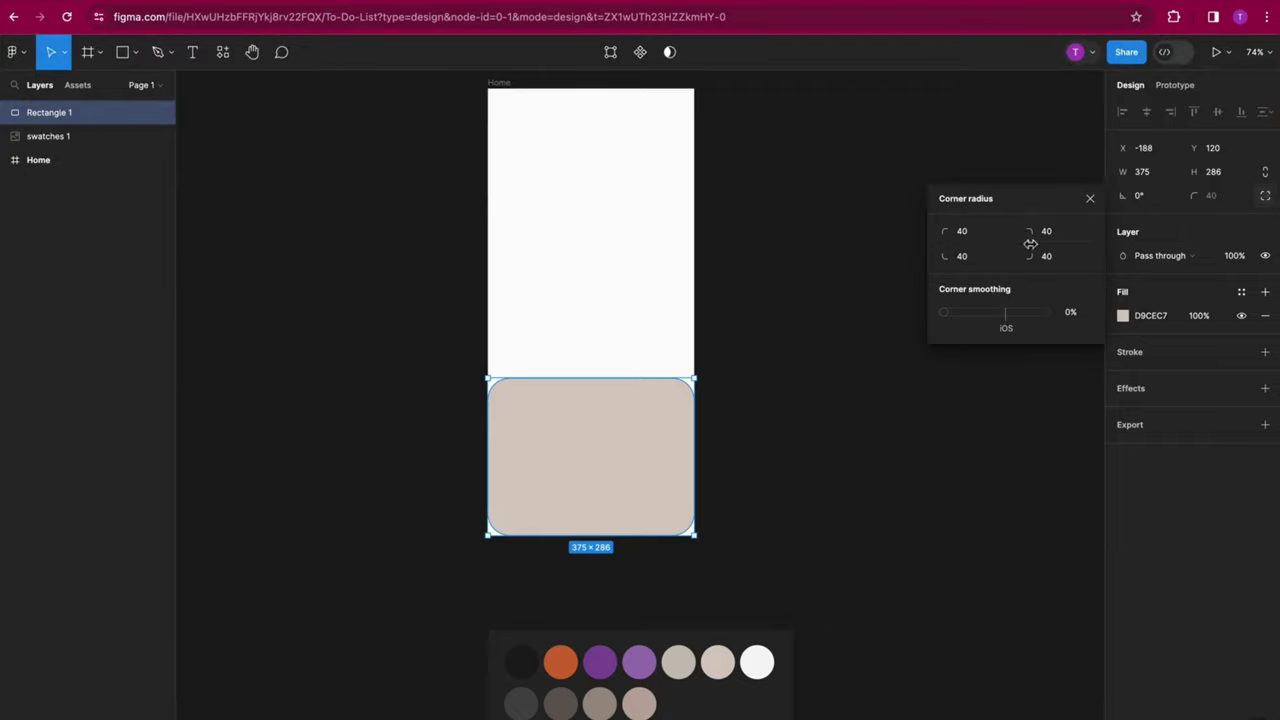
{"action": "left_click", "coordinate": [963, 259]}
{"action": "type", "text": "0"}
{"action": "left_click", "coordinate": [1052, 262]}
{"action": "type", "text": "0"}
{"action": "key", "text": "Return"}
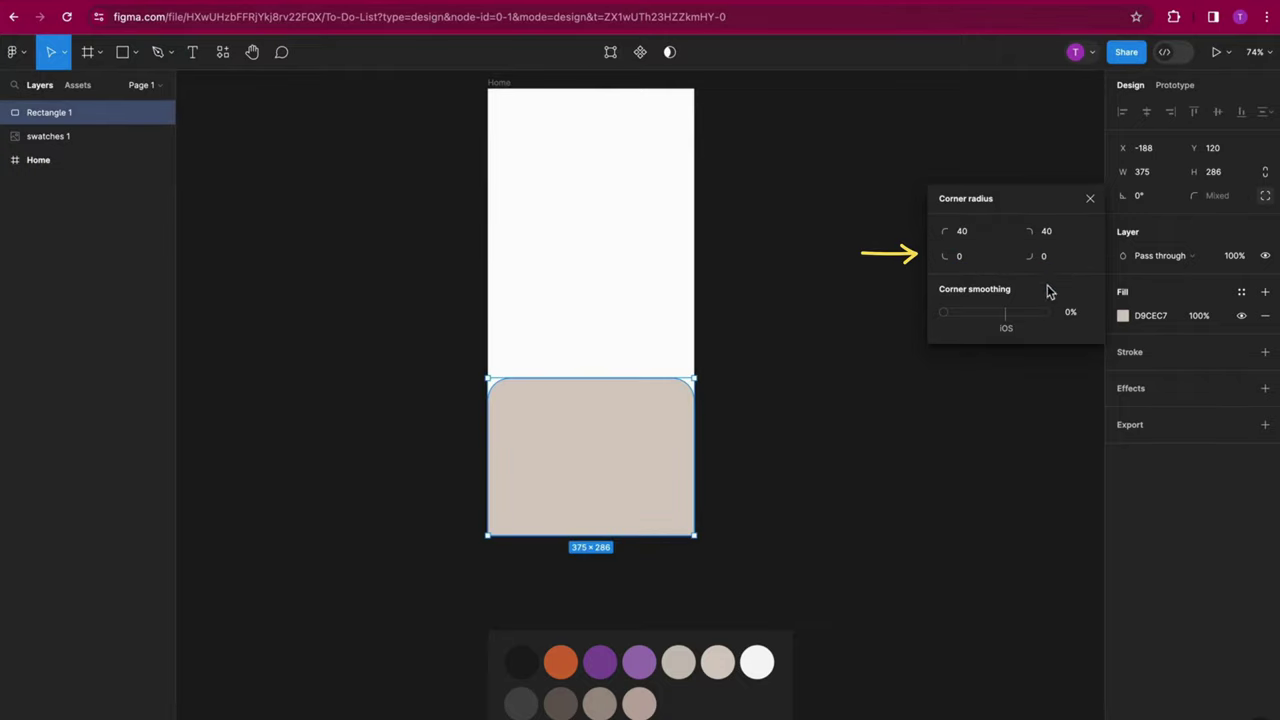
{"action": "left_click", "coordinate": [1014, 458]}
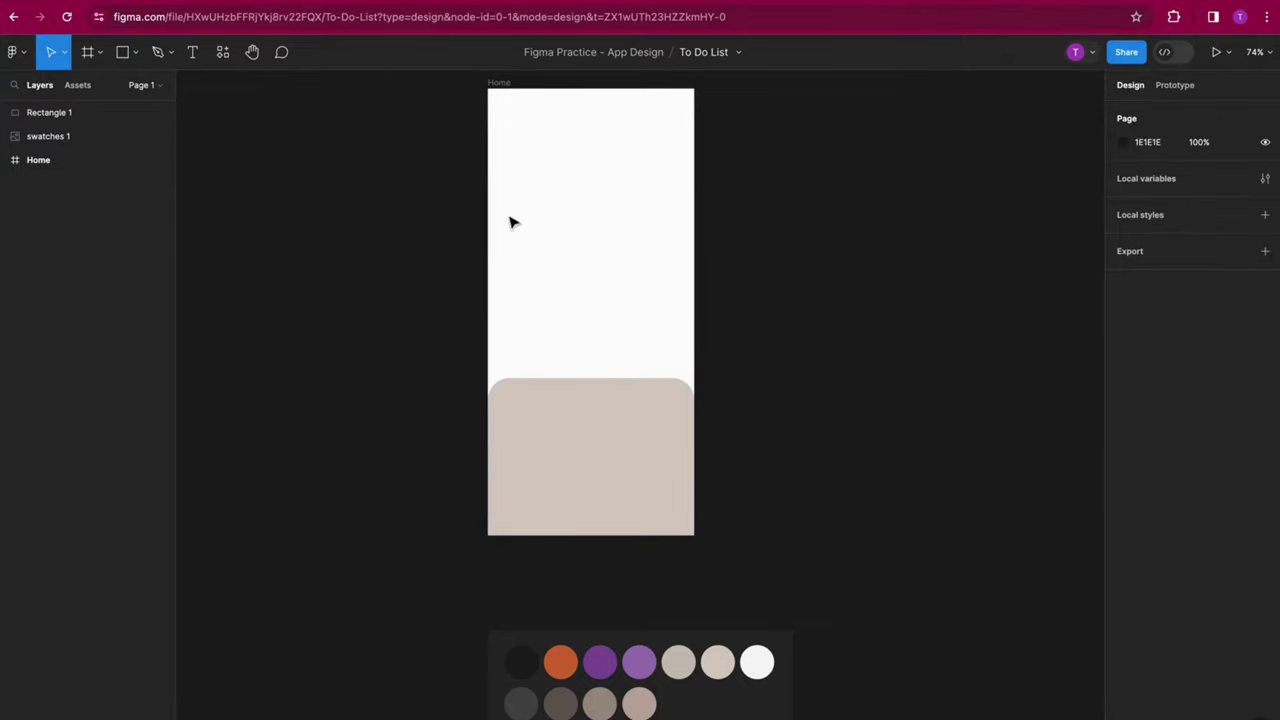
Draw a frame-width header rectangle across Home's top, filled with the black swatch colour.
{"action": "left_click", "coordinate": [123, 52]}
{"action": "mouse_move", "coordinate": [474, 89]}
{"action": "left_mouse_down"}
{"action": "mouse_move", "coordinate": [691, 196]}
{"action": "mouse_move", "coordinate": [674, 151]}
{"action": "left_mouse_up"}
{"action": "left_click_drag", "start_coordinate": [480, 158], "coordinate": [488, 158]}
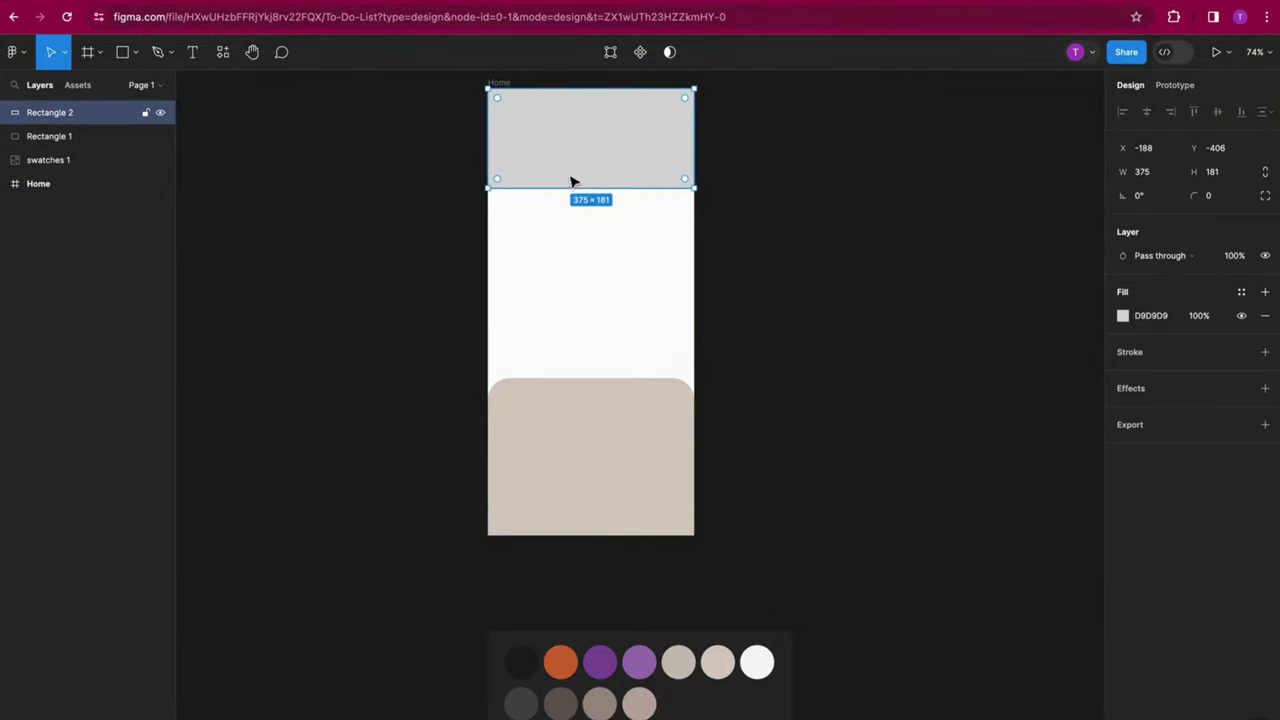
{"action": "left_click_drag", "start_coordinate": [617, 189], "coordinate": [617, 205]}
{"action": "left_click", "coordinate": [1122, 315]}
{"action": "left_click", "coordinate": [948, 572]}
{"action": "left_click", "coordinate": [524, 664]}
{"action": "left_click", "coordinate": [1090, 319]}
Import status-bar.png from the design images folder into the Home frame's top.
{"action": "key", "text": "Escape"}
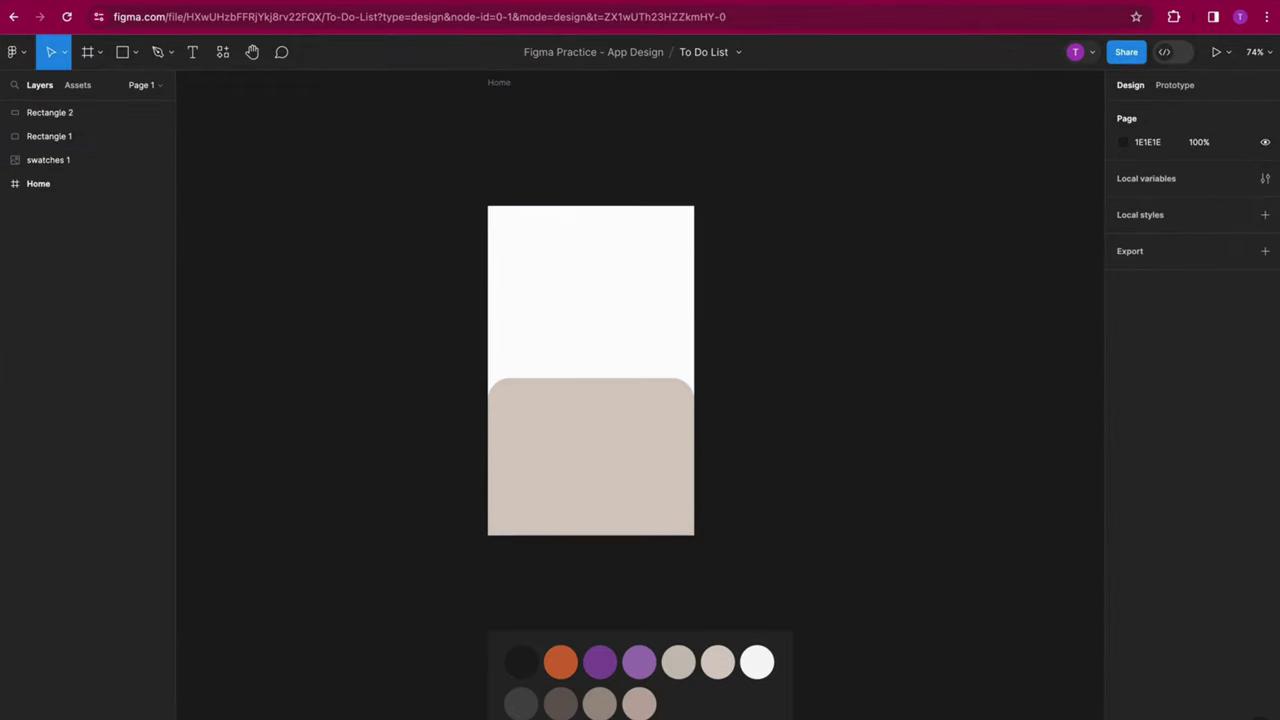
{"action": "key", "text": "super+Tab"}
{"action": "left_click_drag", "start_coordinate": [807, 242], "coordinate": [510, 220]}
{"action": "scroll", "coordinate": [453, 219], "scroll_direction": "up", "scroll_amount": 3}
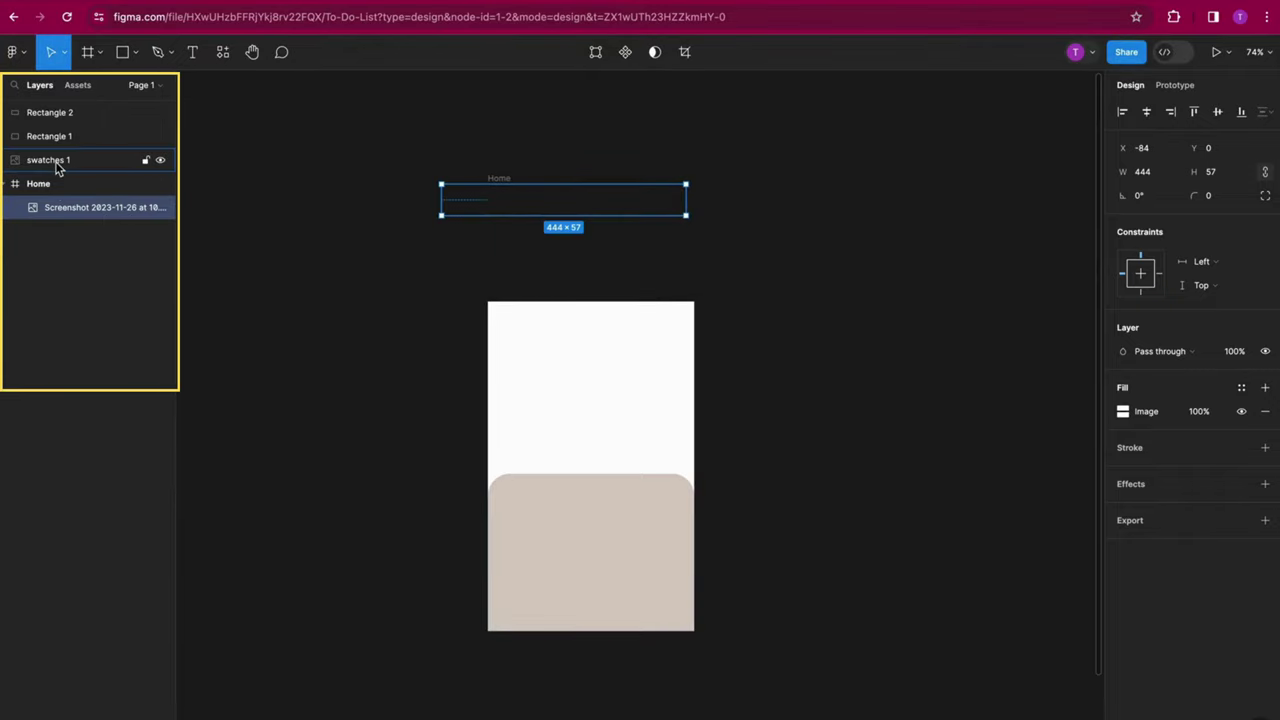
Move Rectangle 1 and Rectangle 2 into the Home frame in Layers.
{"action": "left_click", "coordinate": [57, 168]}
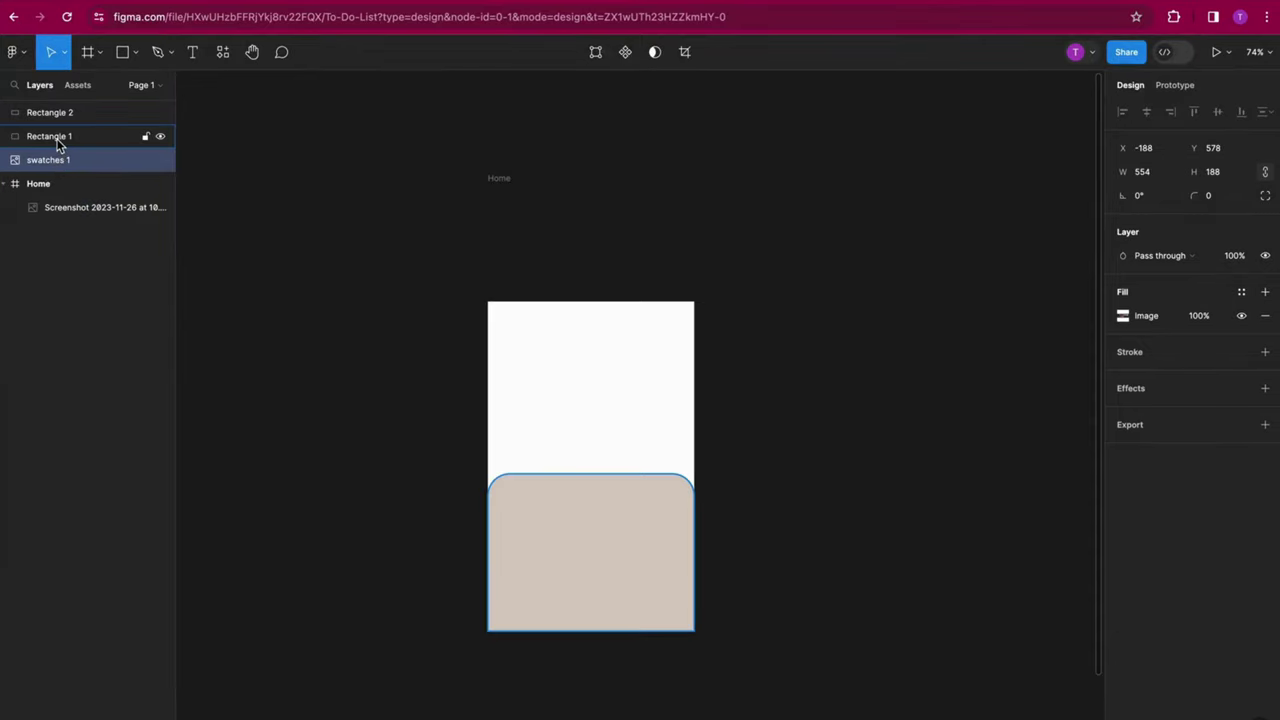
{"action": "left_click", "coordinate": [56, 138]}
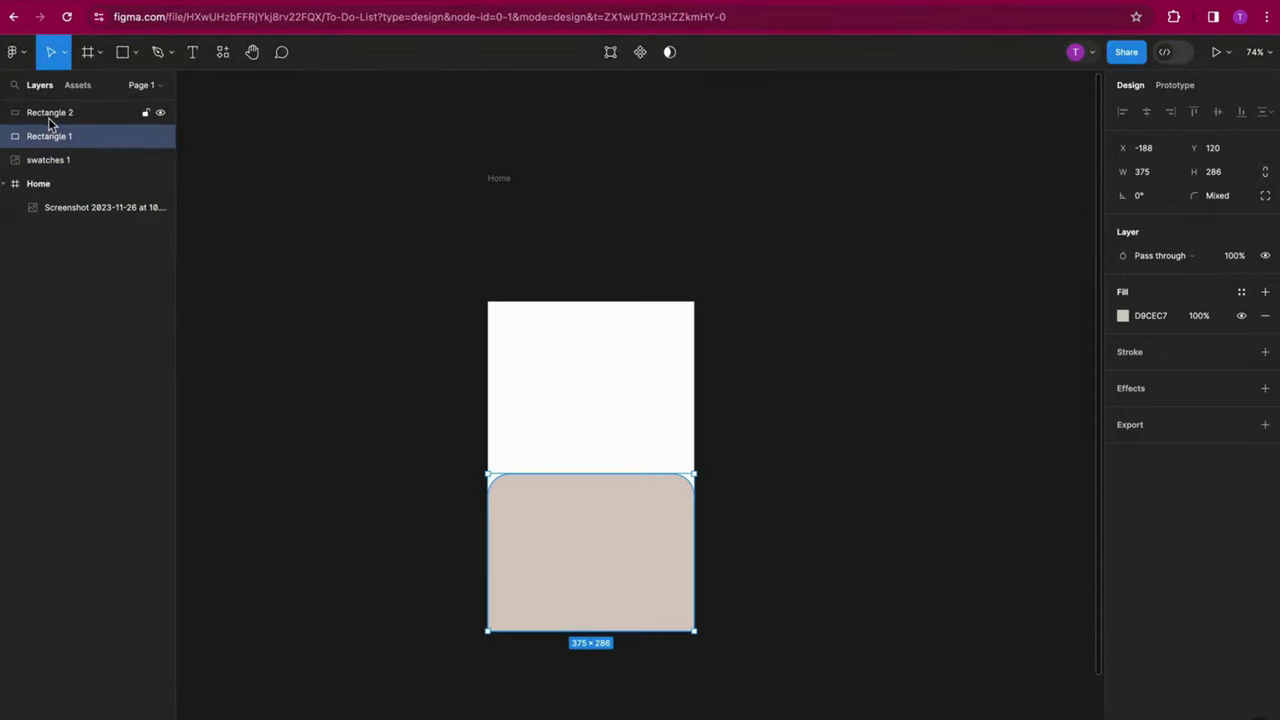
{"action": "left_click", "coordinate": [49, 118], "text": "shift"}
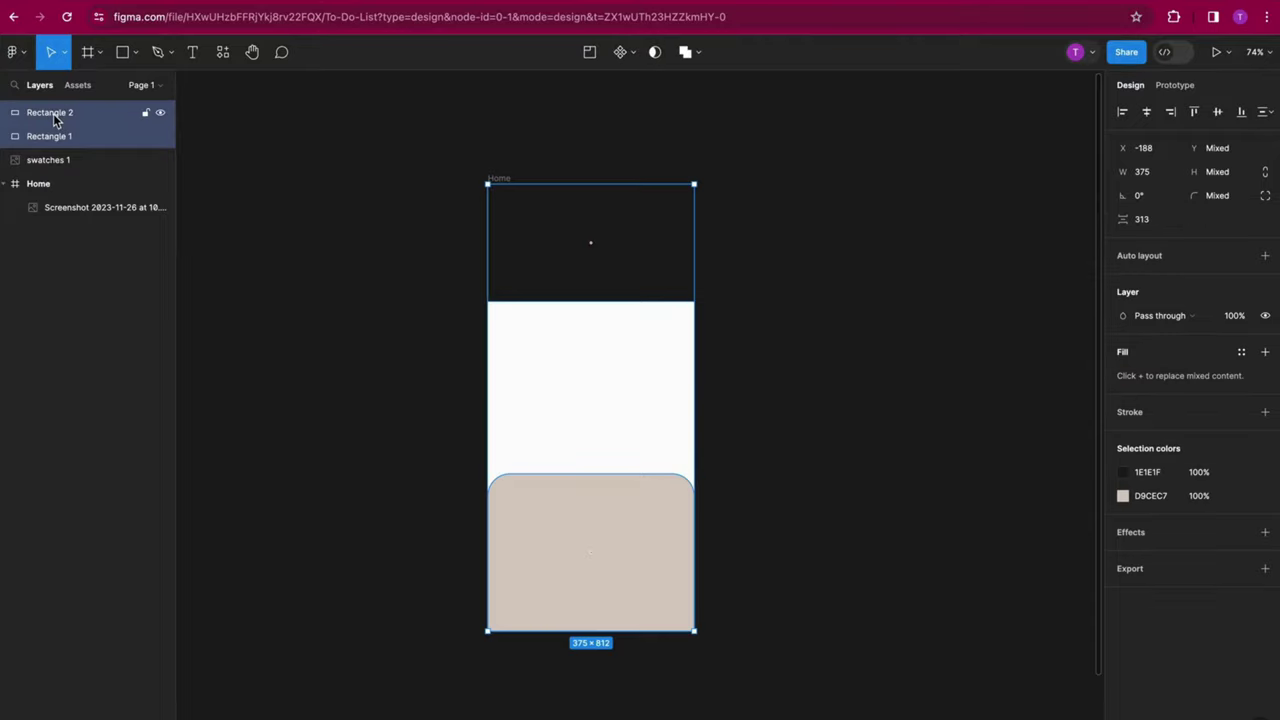
{"action": "left_click_drag", "start_coordinate": [55, 120], "coordinate": [97, 274]}
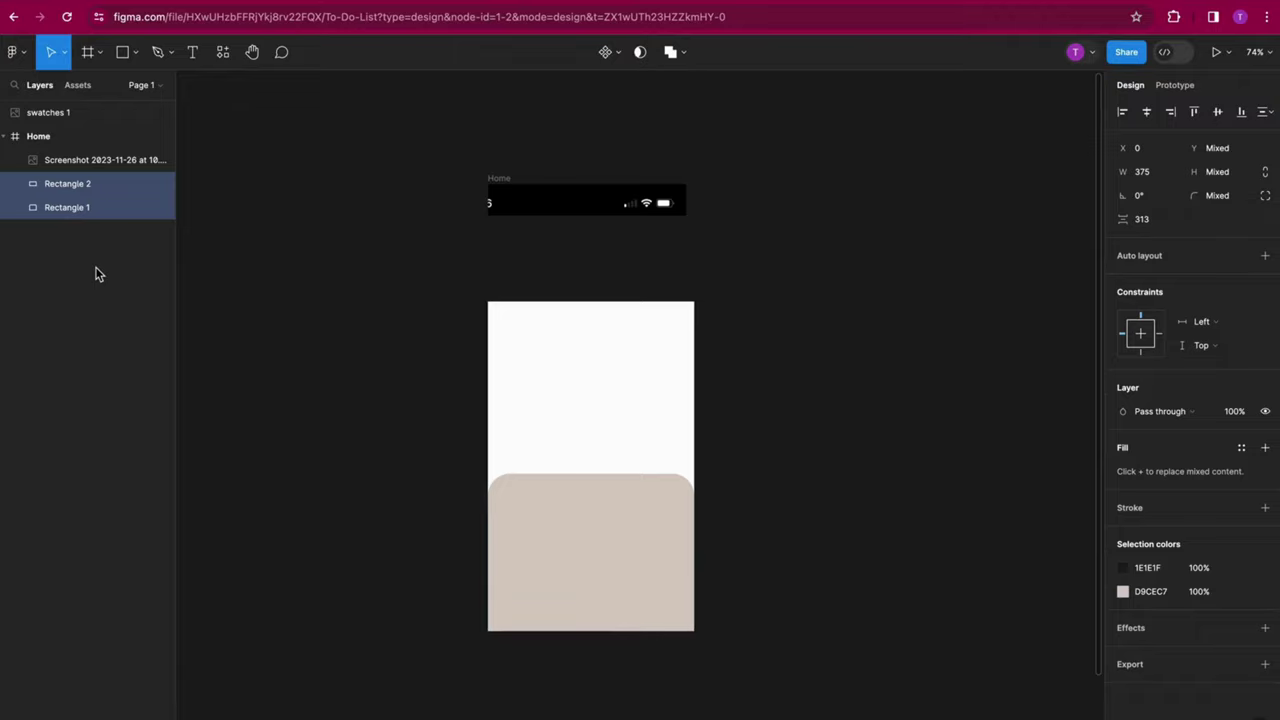
{"action": "left_click", "coordinate": [96, 265]}
Resize the status-bar image to 375×46 at X 0, Y 0 and name it 'status bar'.
{"action": "left_click", "coordinate": [100, 162]}
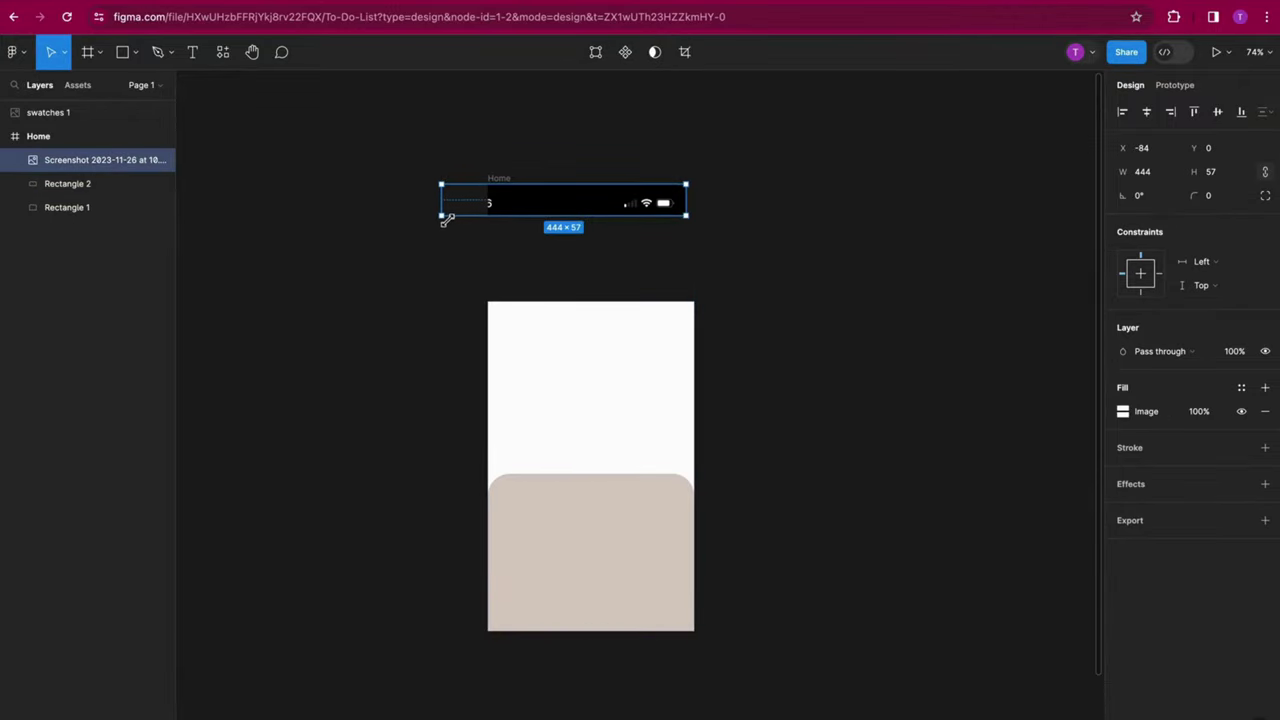
{"action": "left_click_drag", "start_coordinate": [447, 219], "coordinate": [488, 211]}
{"action": "left_click", "coordinate": [775, 245]}
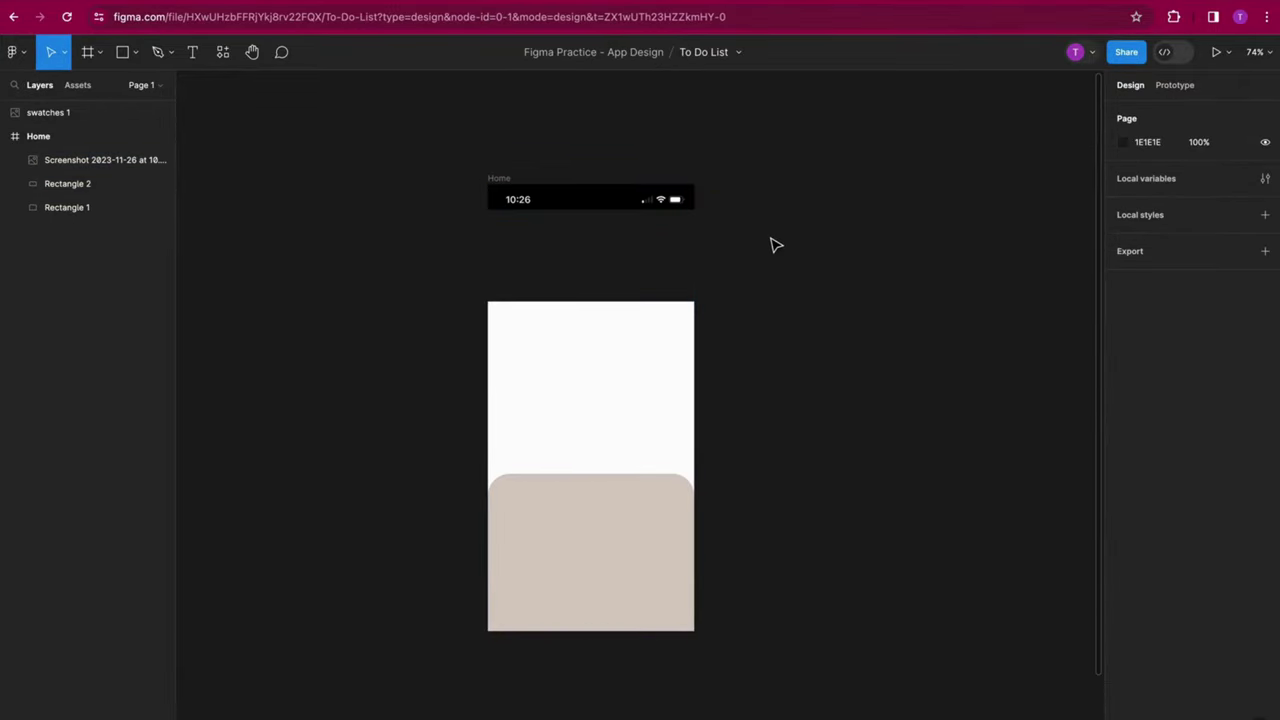
{"action": "double_click", "coordinate": [87, 163]}
{"action": "type", "text": "status bar"}
{"action": "key", "text": "Return"}
{"action": "left_click", "coordinate": [108, 315]}
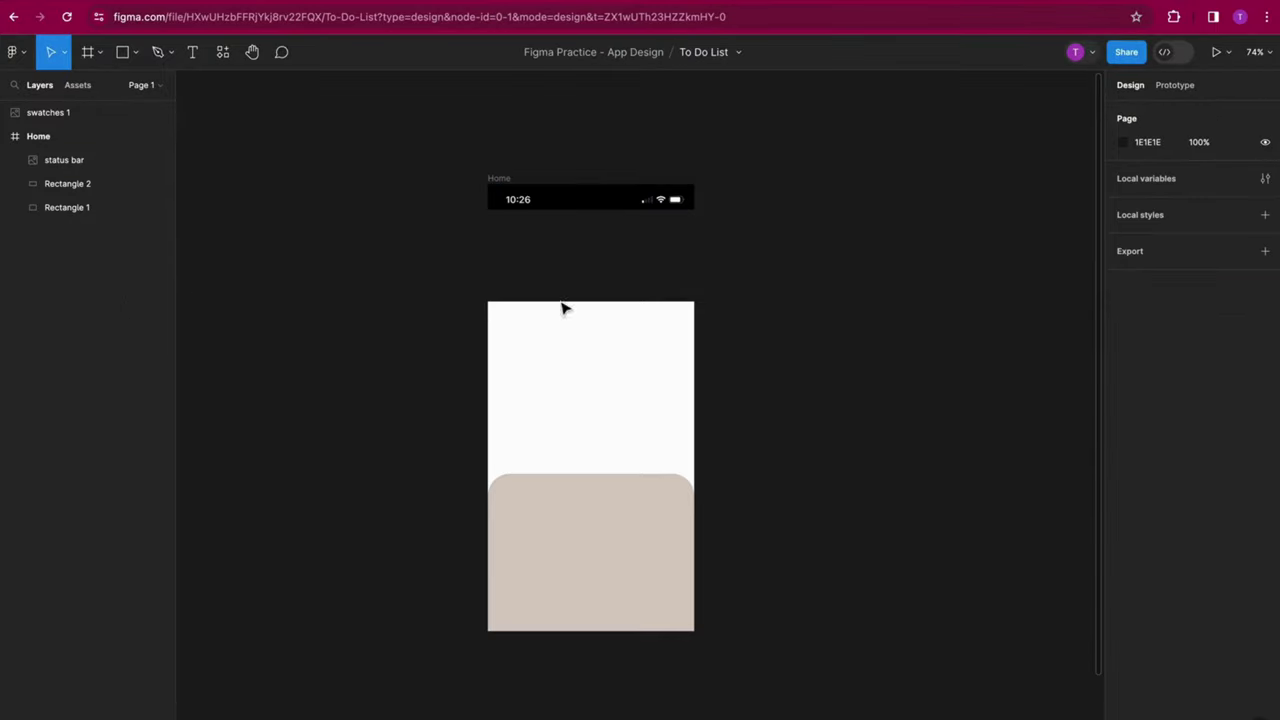
Bring the home-image checkmark picture into the Home frame and name the layer 'home image'.
{"action": "left_click_drag", "start_coordinate": [1270, 314], "coordinate": [1200, 300]}
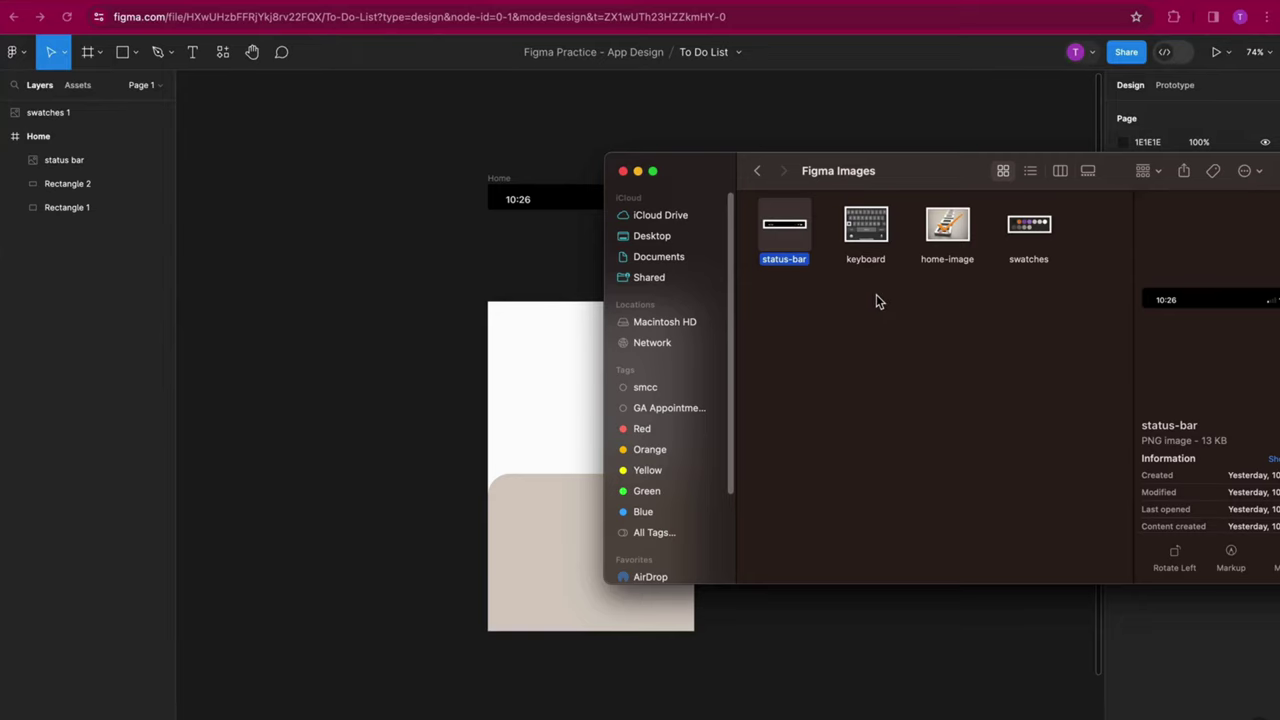
{"action": "left_click", "coordinate": [947, 225]}
{"action": "left_click_drag", "start_coordinate": [947, 225], "coordinate": [380, 312]}
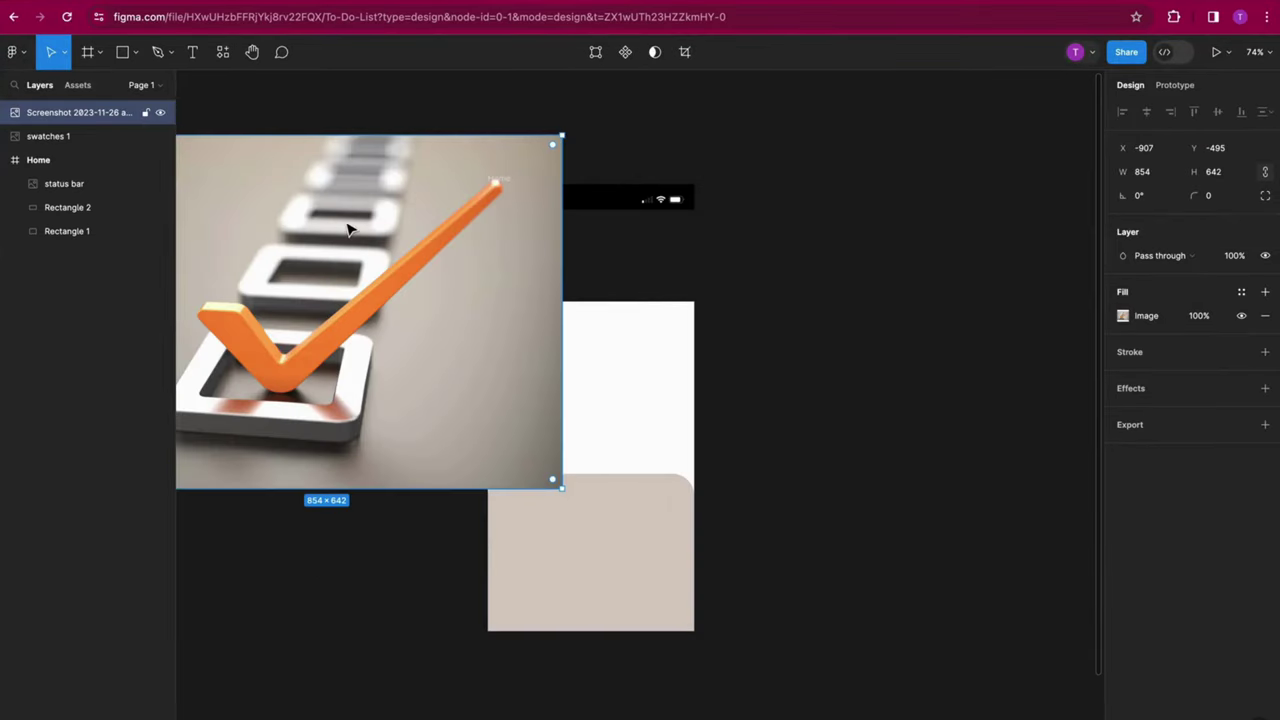
{"action": "left_click_drag", "start_coordinate": [354, 251], "coordinate": [615, 370]}
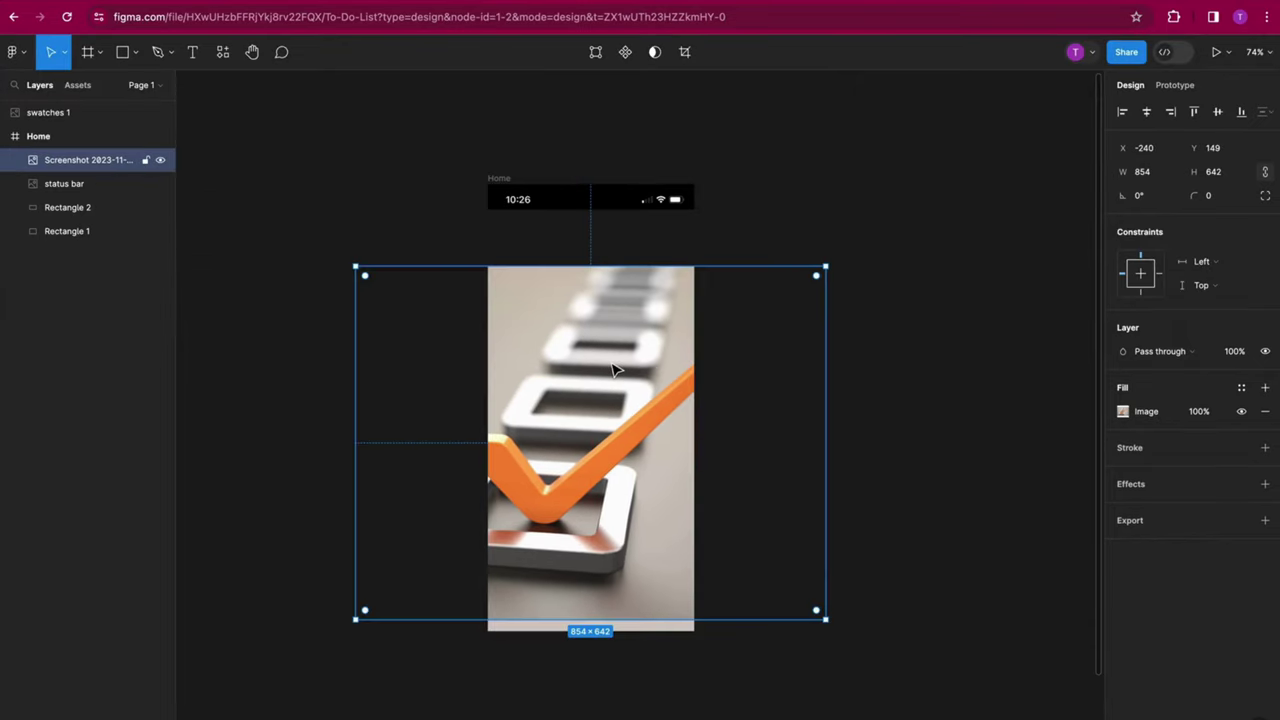
{"action": "double_click", "coordinate": [81, 162]}
{"action": "type", "text": "home image"}
{"action": "left_click", "coordinate": [89, 330]}
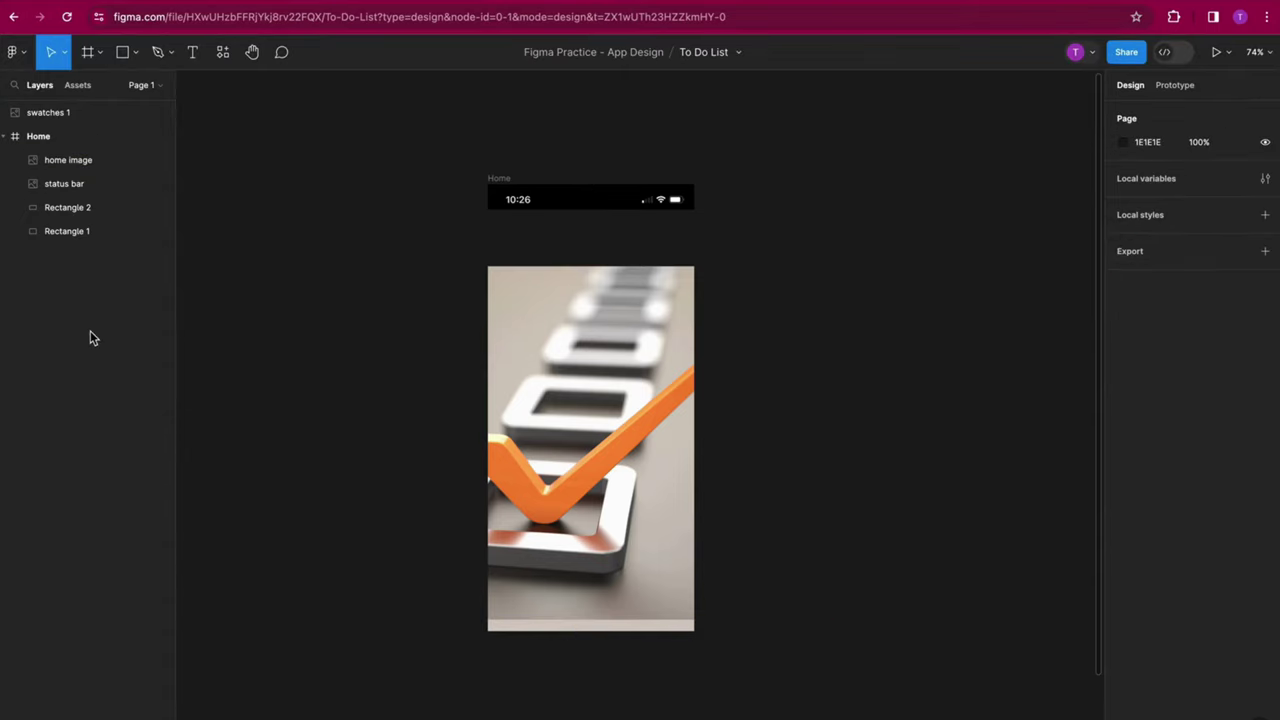
Move the home image layer behind the rectangles.
{"action": "left_click", "coordinate": [77, 163]}
{"action": "left_click_drag", "start_coordinate": [80, 210], "coordinate": [80, 245]}
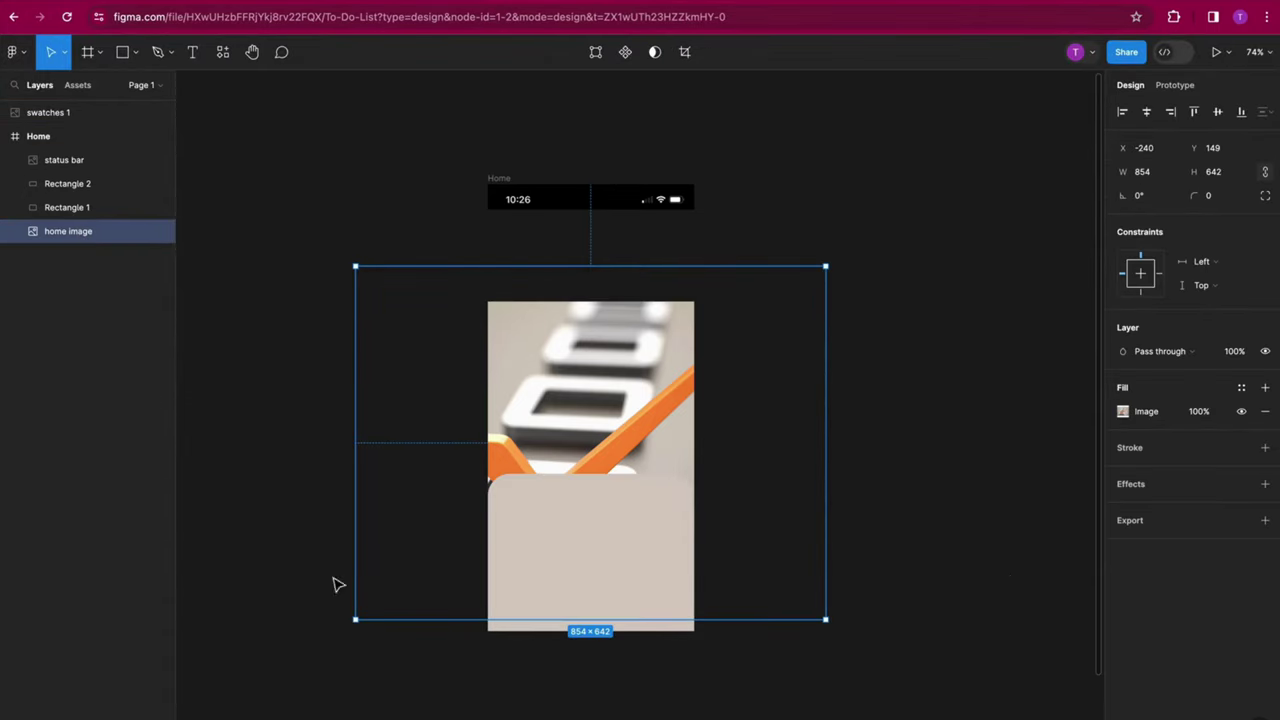
{"action": "left_click", "coordinate": [862, 493]}
Move and resize the home image to 394×404 across Home's upper area.
{"action": "left_click", "coordinate": [597, 423]}
{"action": "left_click_drag", "start_coordinate": [597, 423], "coordinate": [633, 322]}
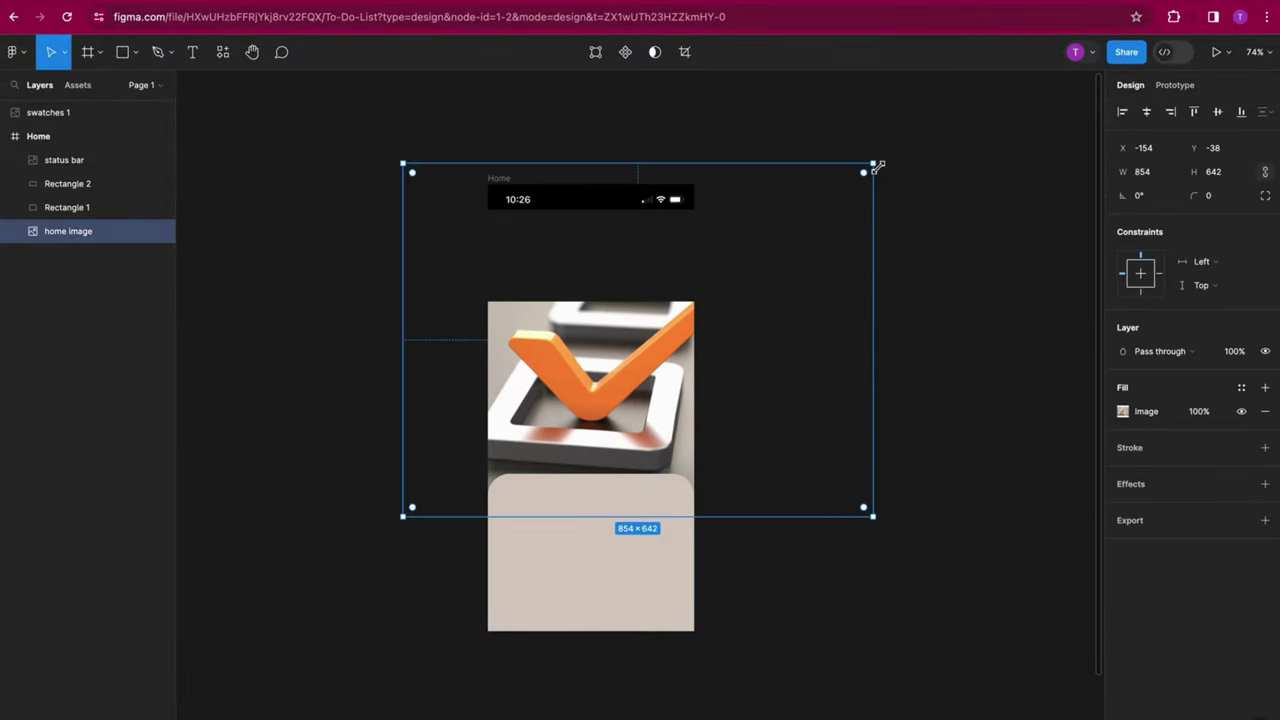
{"action": "left_click_drag", "start_coordinate": [873, 165], "coordinate": [691, 268]}
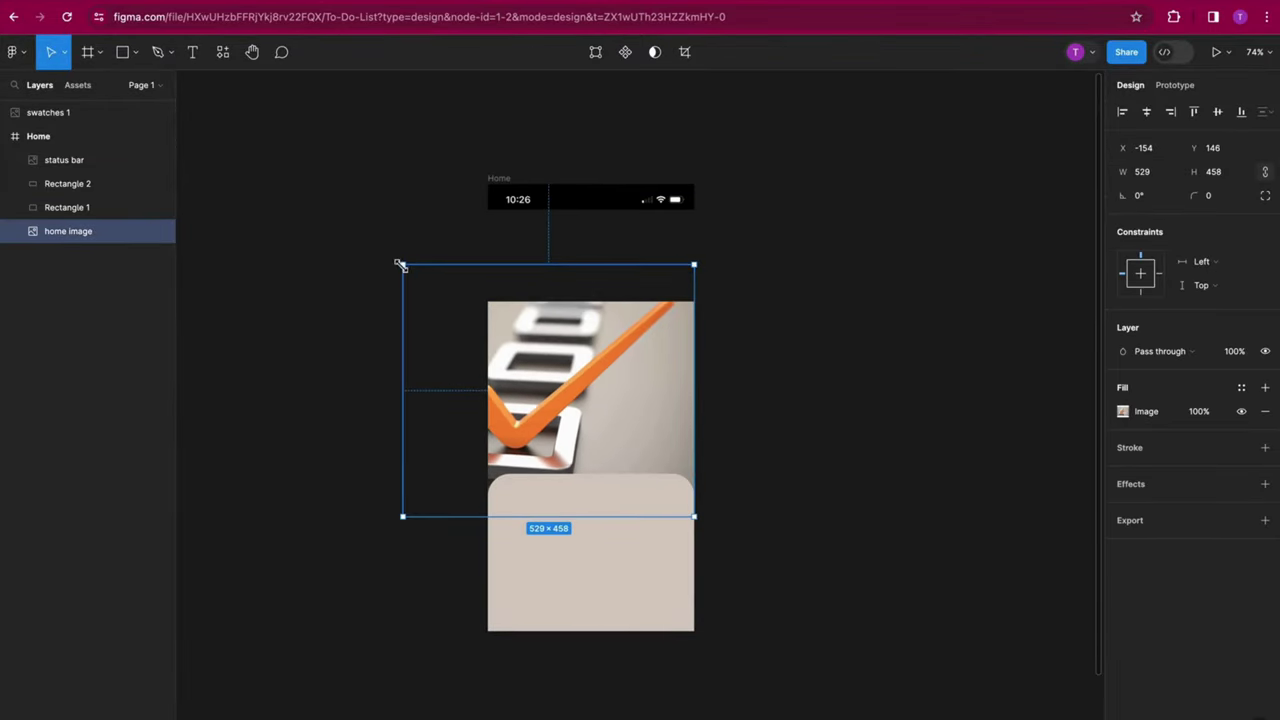
{"action": "left_click_drag", "start_coordinate": [403, 266], "coordinate": [488, 300]}
{"action": "key", "text": "ctrl+z"}
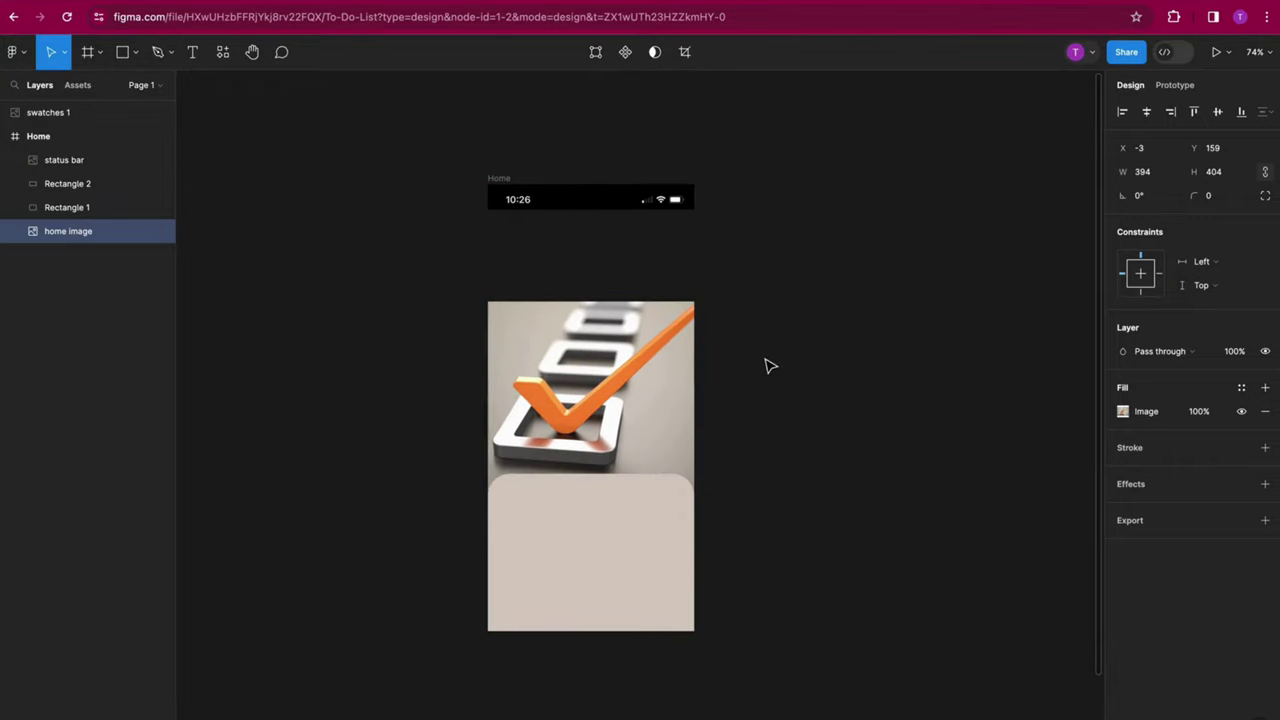
{"action": "left_click", "coordinate": [766, 366]}
{"action": "left_click", "coordinate": [640, 375]}
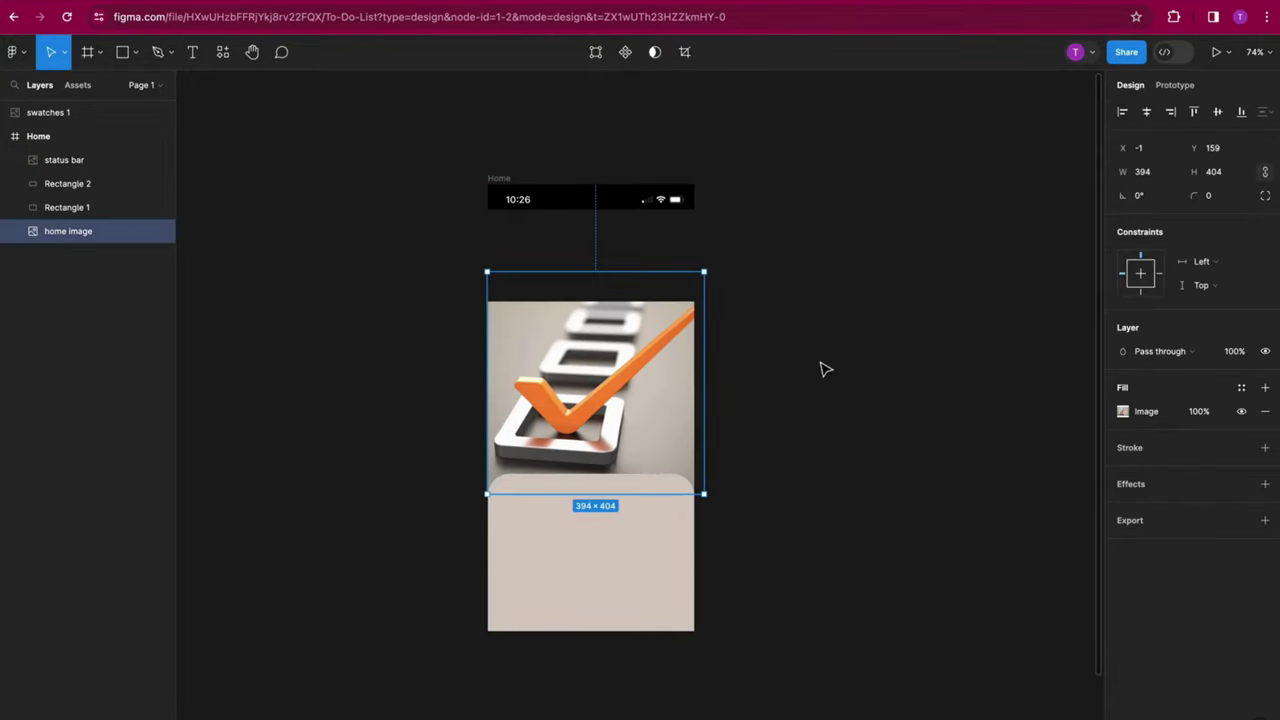
Switch the home image fill from Fill to Crop and shift the photo to frame the checkmark.
{"action": "left_click", "coordinate": [1150, 415]}
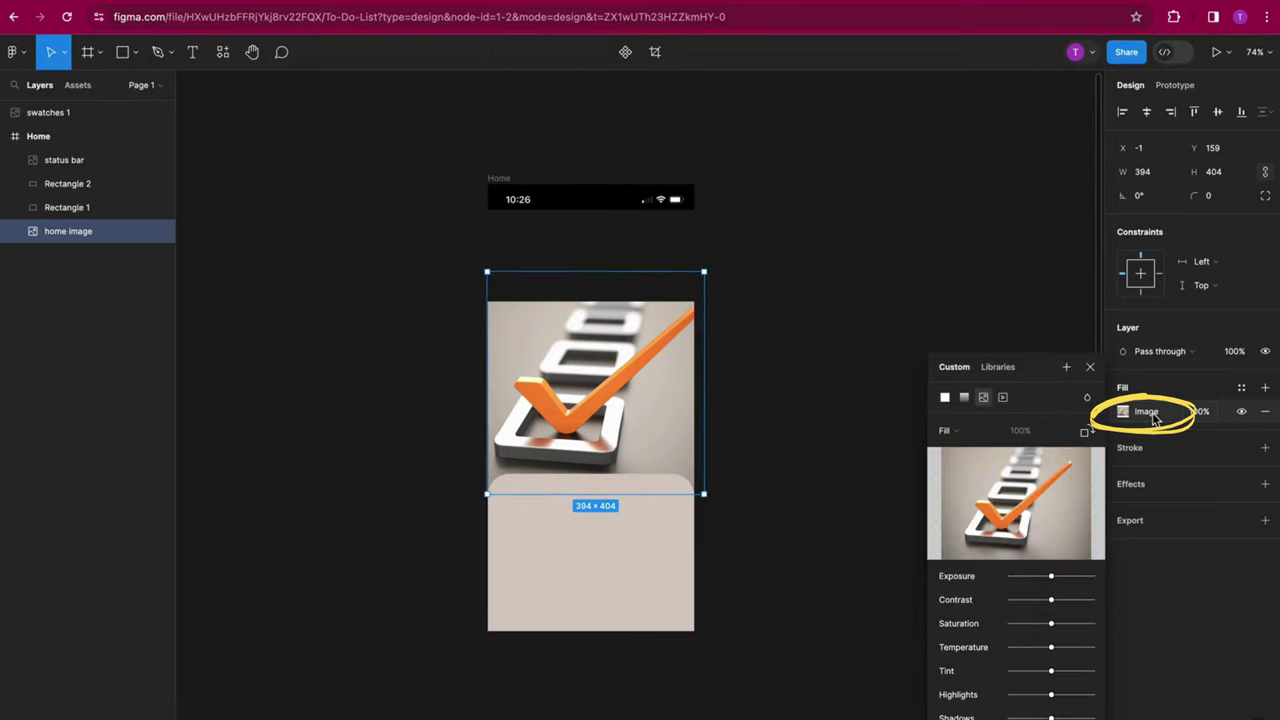
{"action": "left_click", "coordinate": [962, 432]}
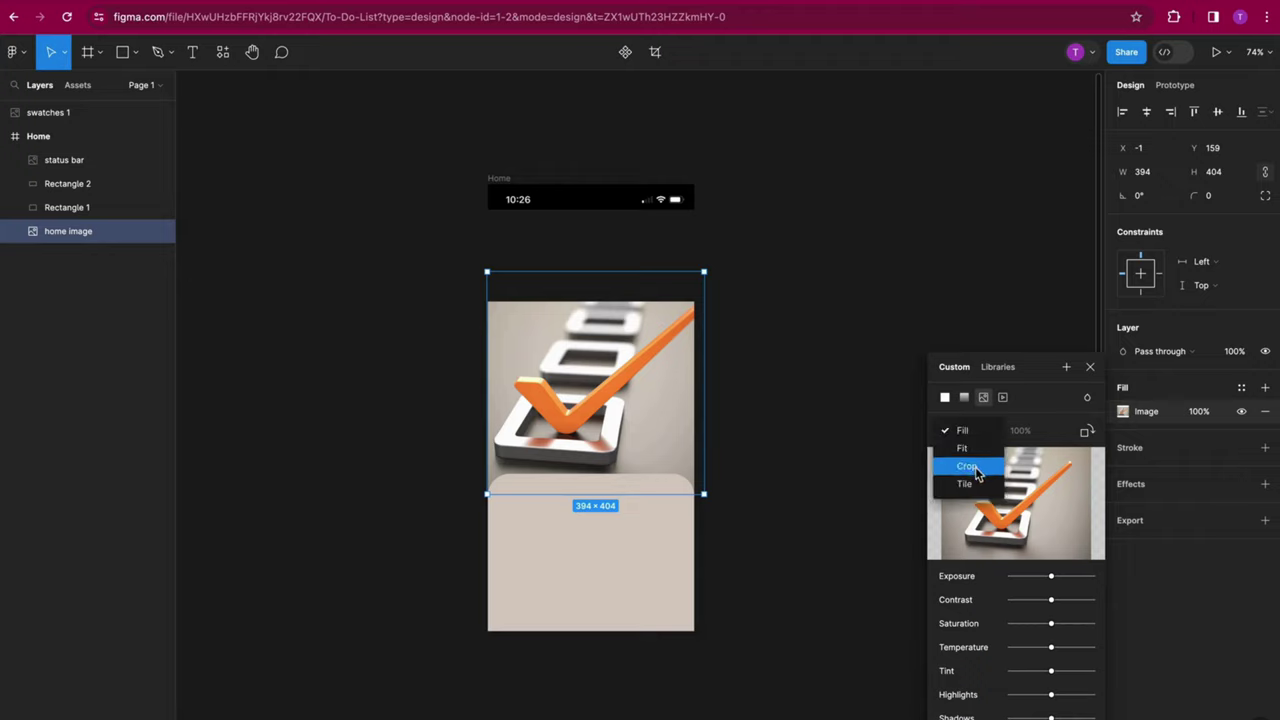
{"action": "left_click", "coordinate": [968, 466]}
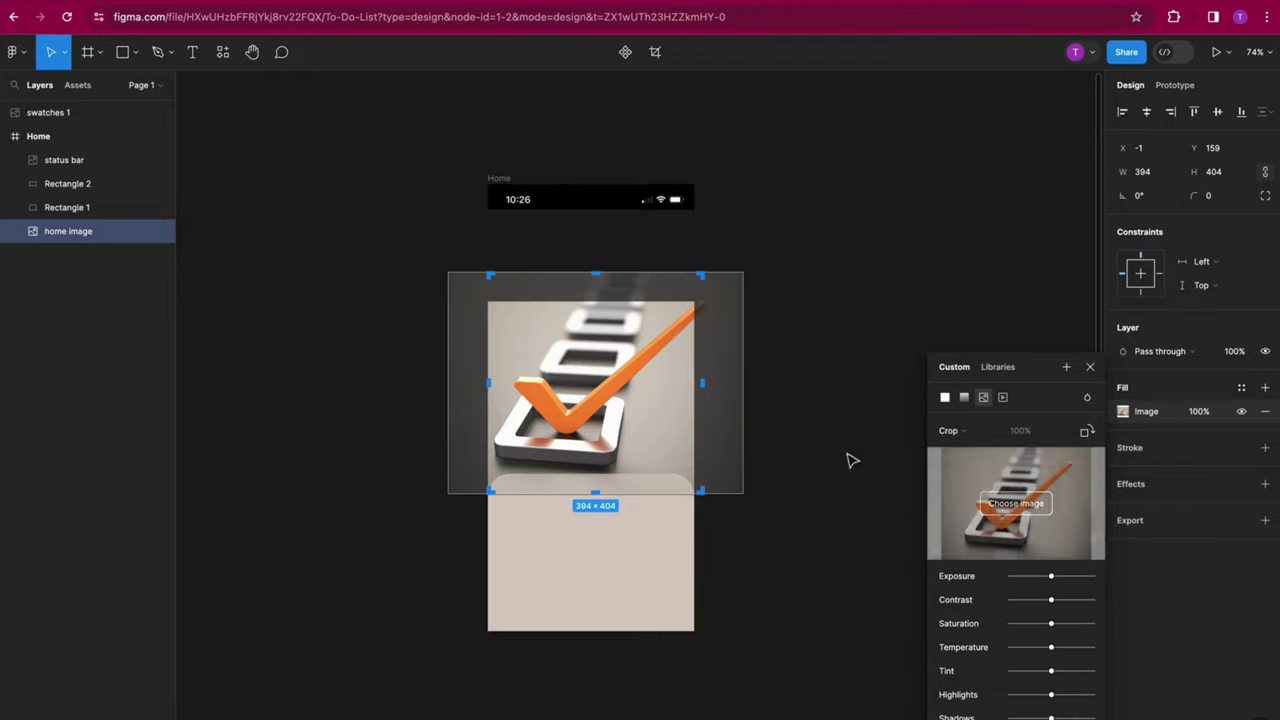
{"action": "mouse_move", "coordinate": [689, 423]}
{"action": "left_mouse_down"}
{"action": "mouse_move", "coordinate": [659, 426]}
{"action": "mouse_move", "coordinate": [678, 421]}
{"action": "left_mouse_up"}
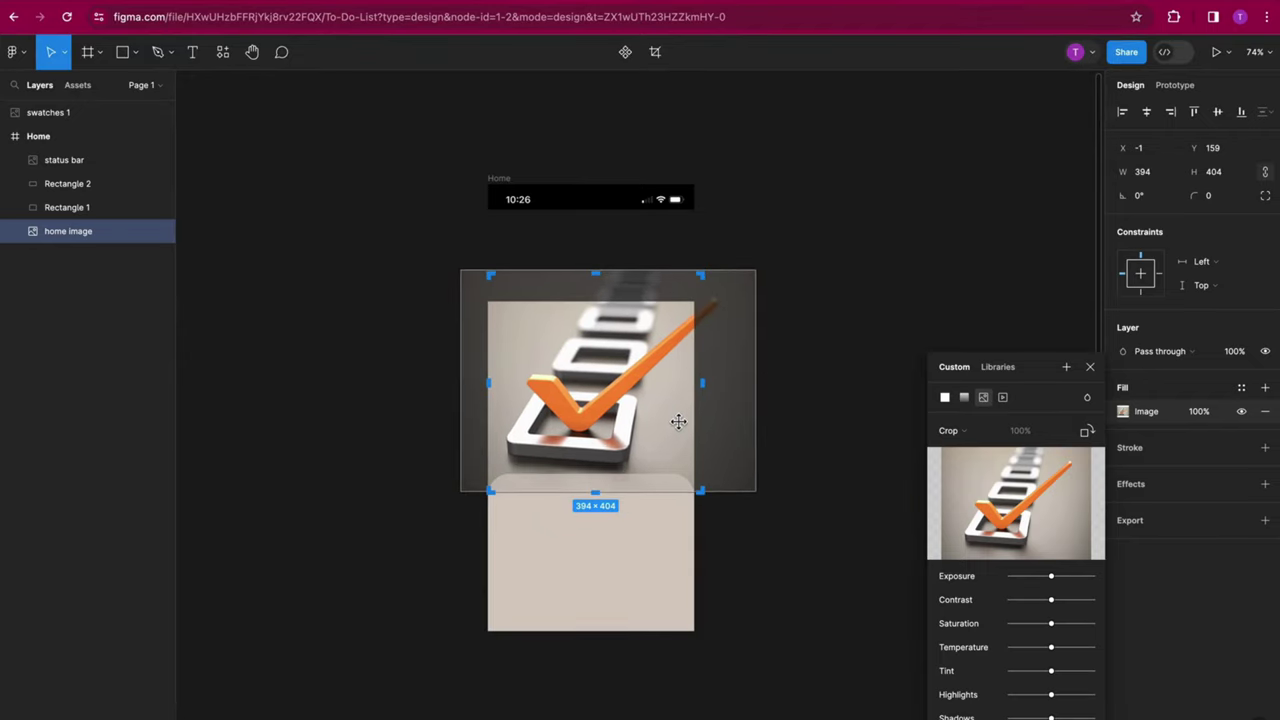
{"action": "left_click", "coordinate": [838, 441]}
Lighten the page background colour from 1E1E1E to 292929.
{"action": "left_click", "coordinate": [838, 441]}
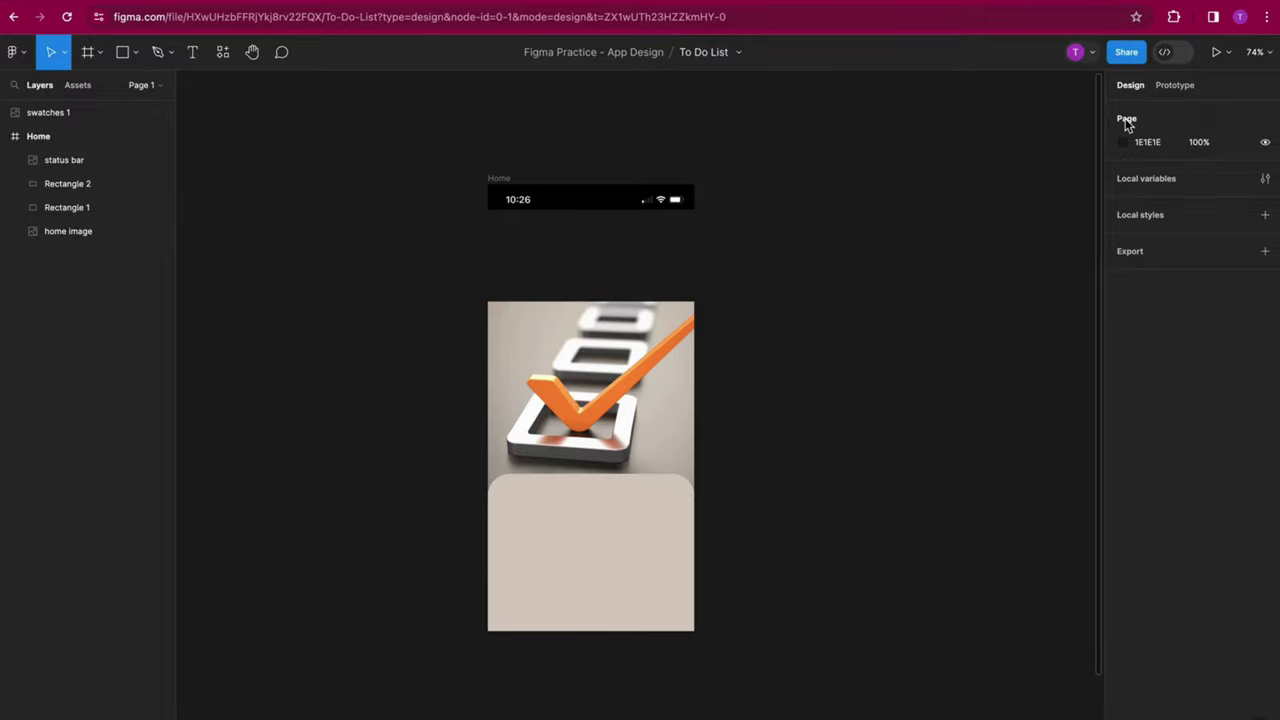
{"action": "left_click", "coordinate": [1123, 143]}
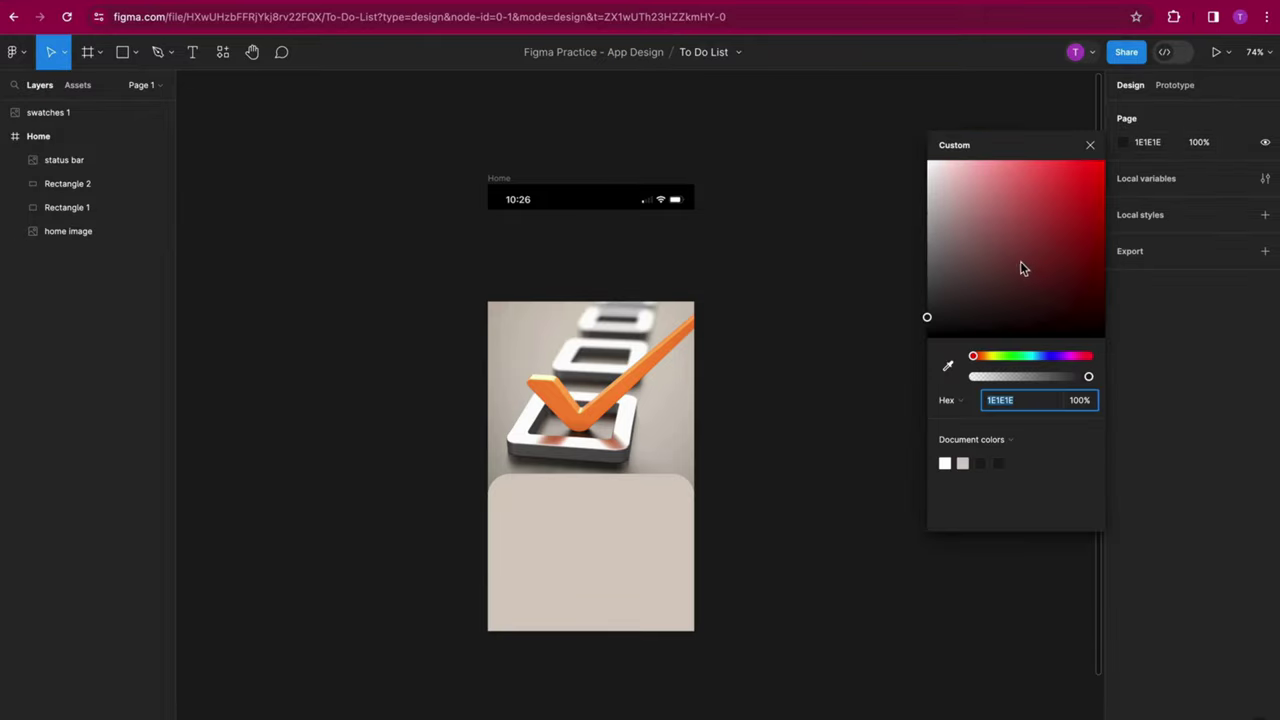
{"action": "left_click", "coordinate": [930, 313]}
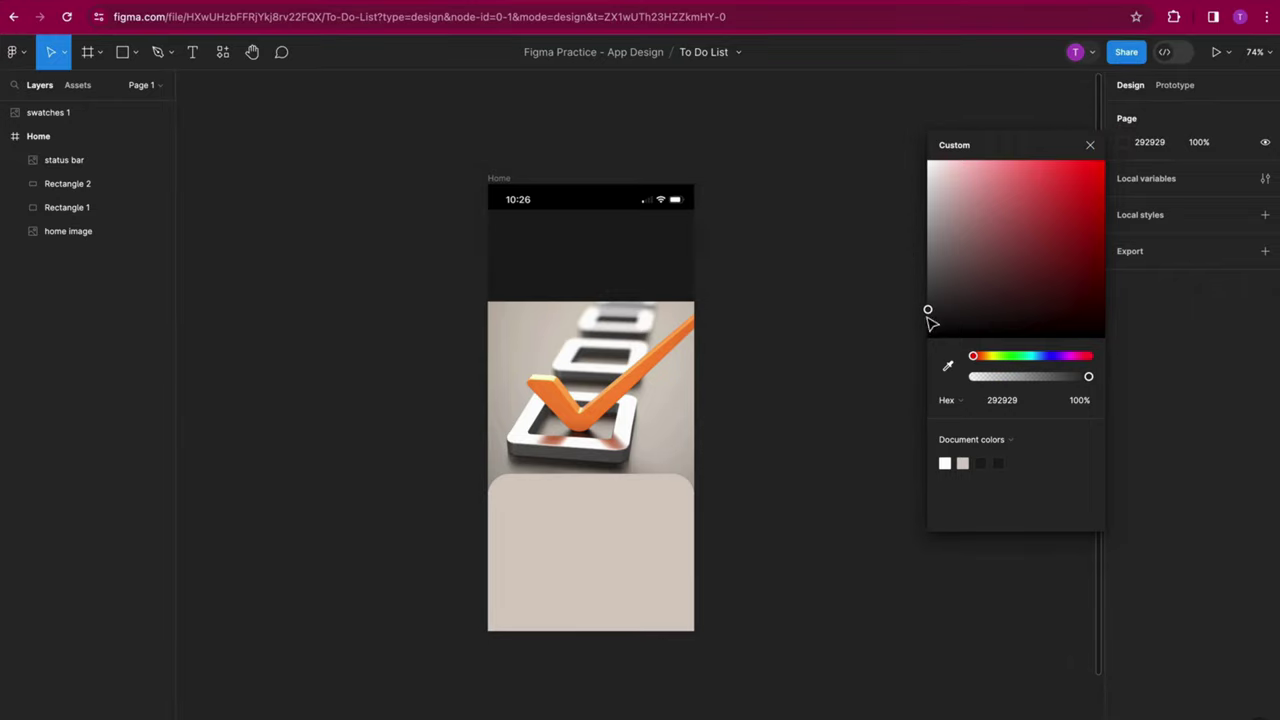
Draw a wide bar on the beige panel filled with the orange swatch colour D16D35.
{"action": "left_click", "coordinate": [1090, 147]}
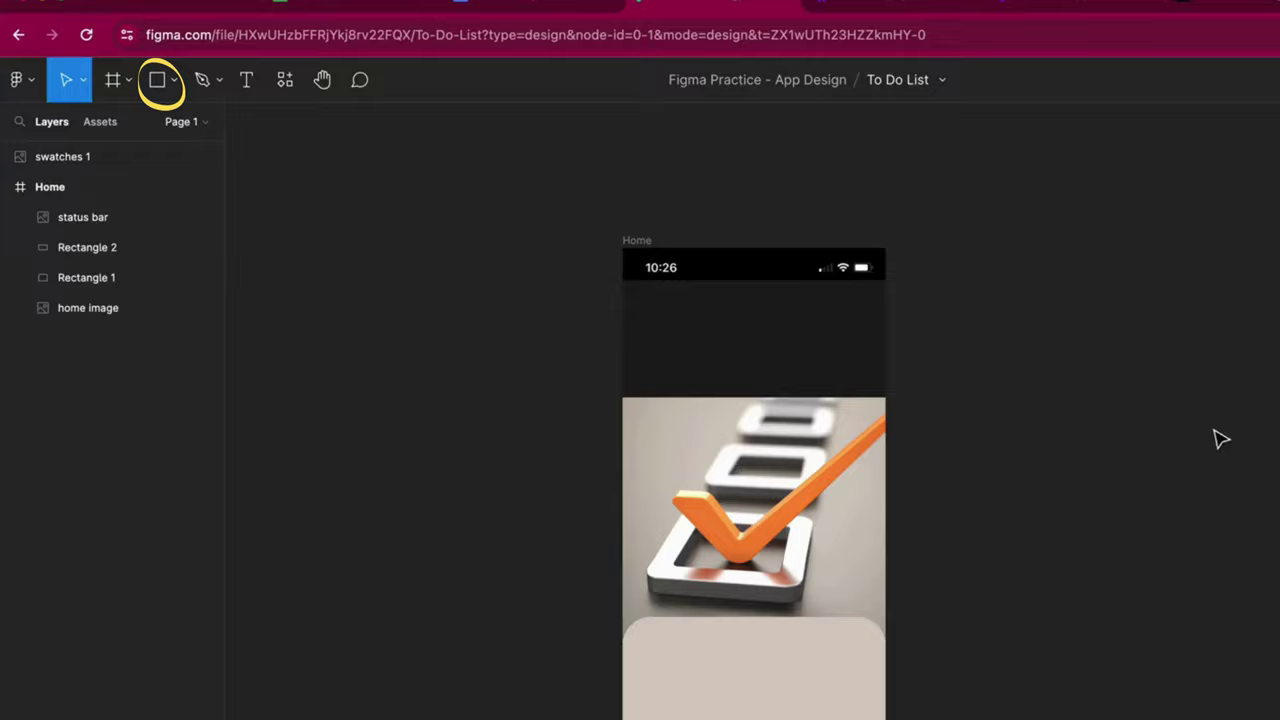
{"action": "scroll", "coordinate": [1220, 438], "scroll_direction": "down", "scroll_amount": 5}
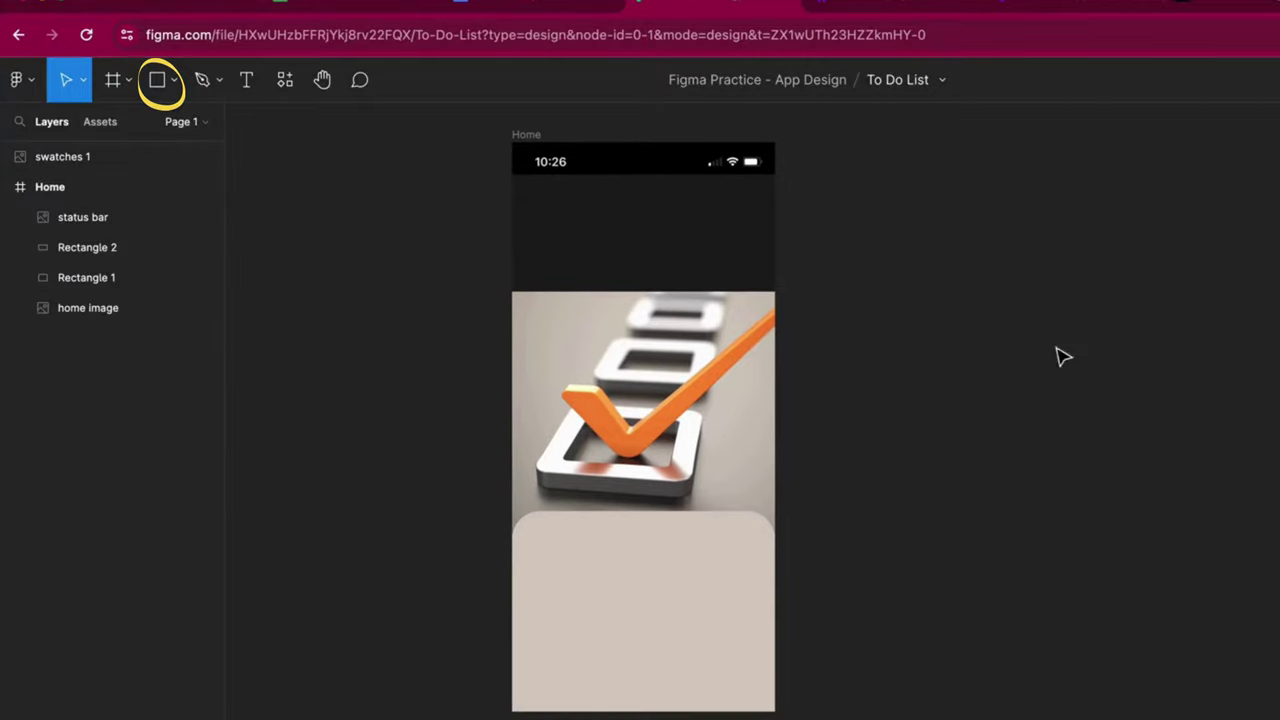
{"action": "left_click", "coordinate": [157, 79]}
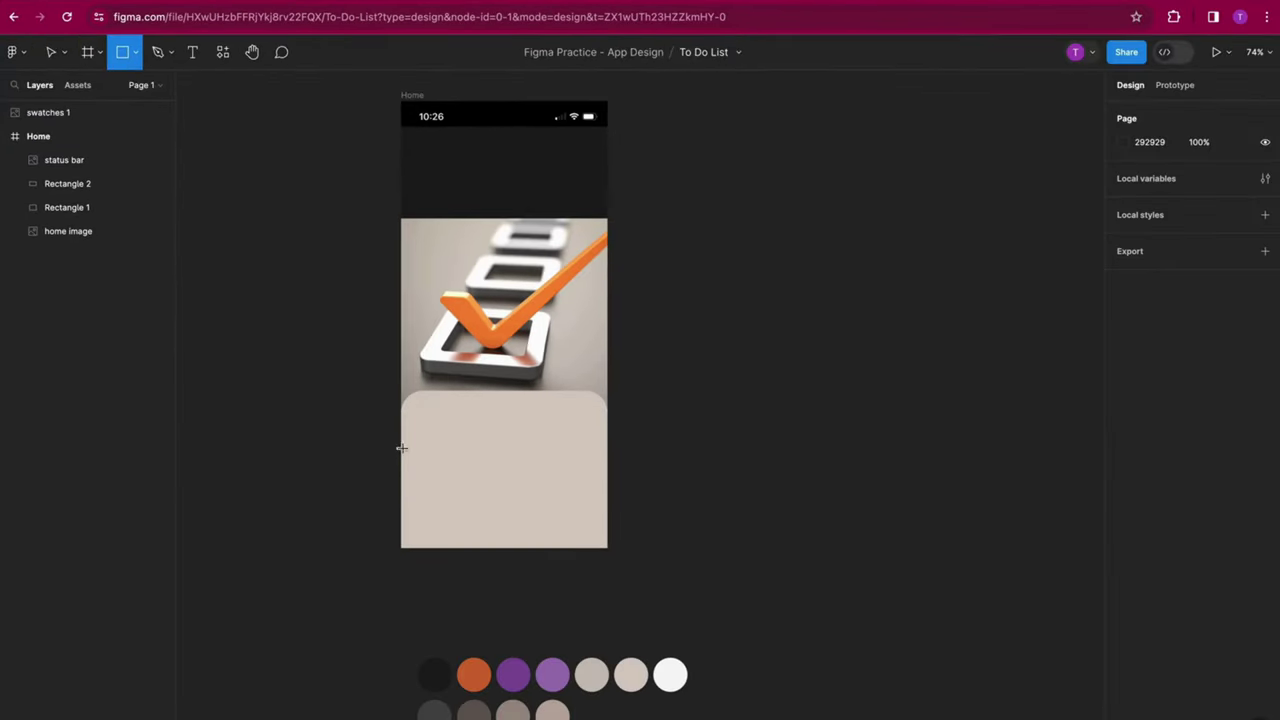
{"action": "left_click_drag", "start_coordinate": [381, 443], "coordinate": [565, 481]}
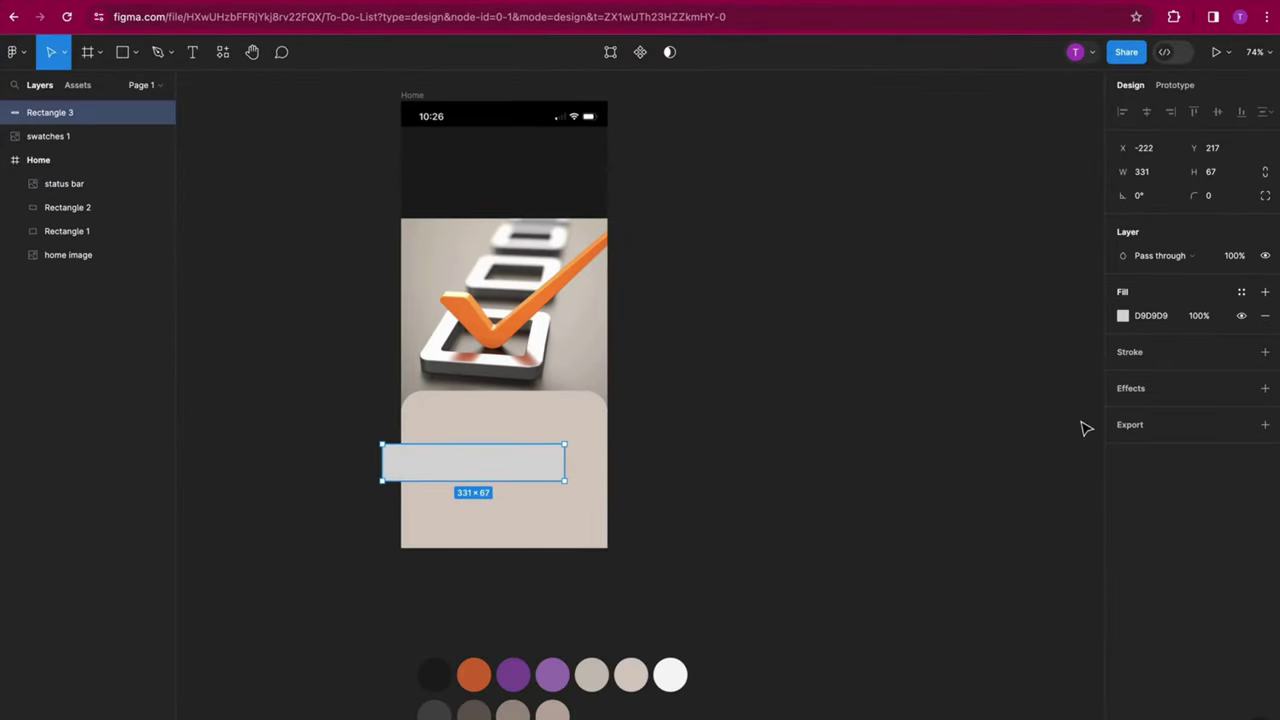
{"action": "left_click", "coordinate": [1123, 316]}
{"action": "left_click", "coordinate": [948, 570]}
{"action": "left_click", "coordinate": [474, 675]}
{"action": "left_click", "coordinate": [554, 486]}
{"action": "left_click_drag", "start_coordinate": [494, 466], "coordinate": [516, 440]}
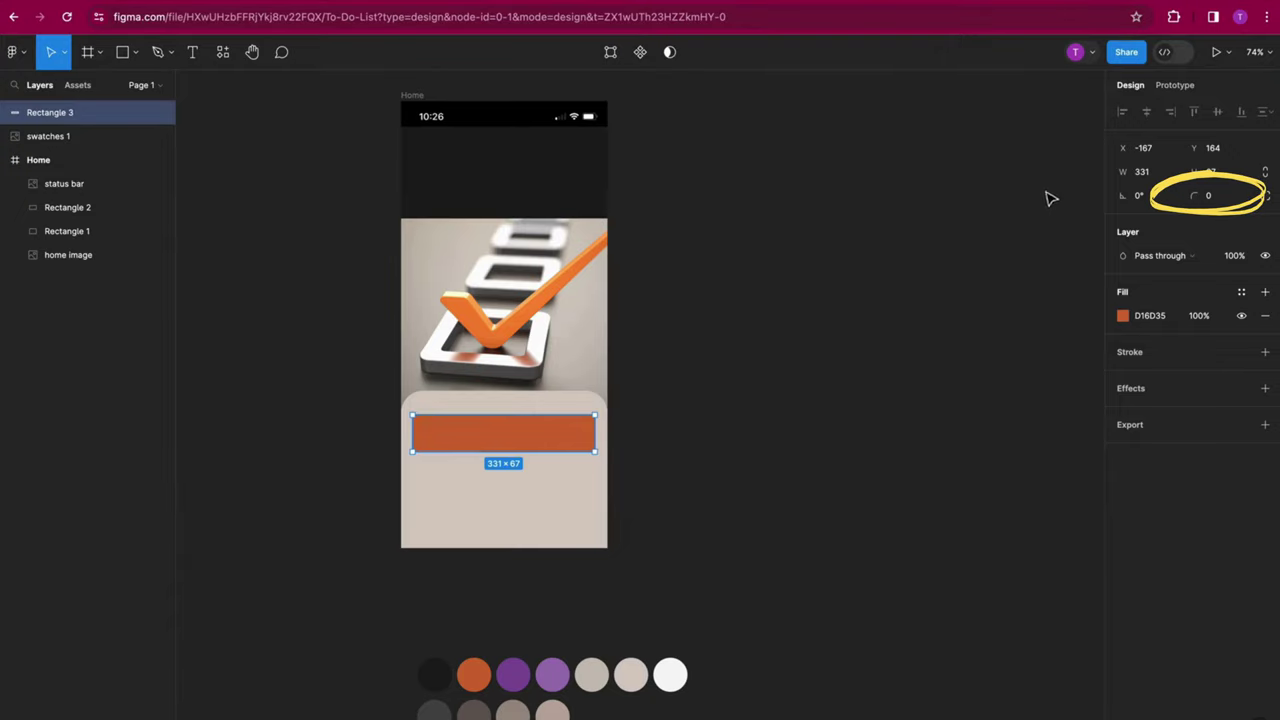
Round the orange bar's corners to 15 and duplicate it into three bars spaced 12 apart.
{"action": "left_click_drag", "start_coordinate": [1210, 200], "coordinate": [1211, 194]}
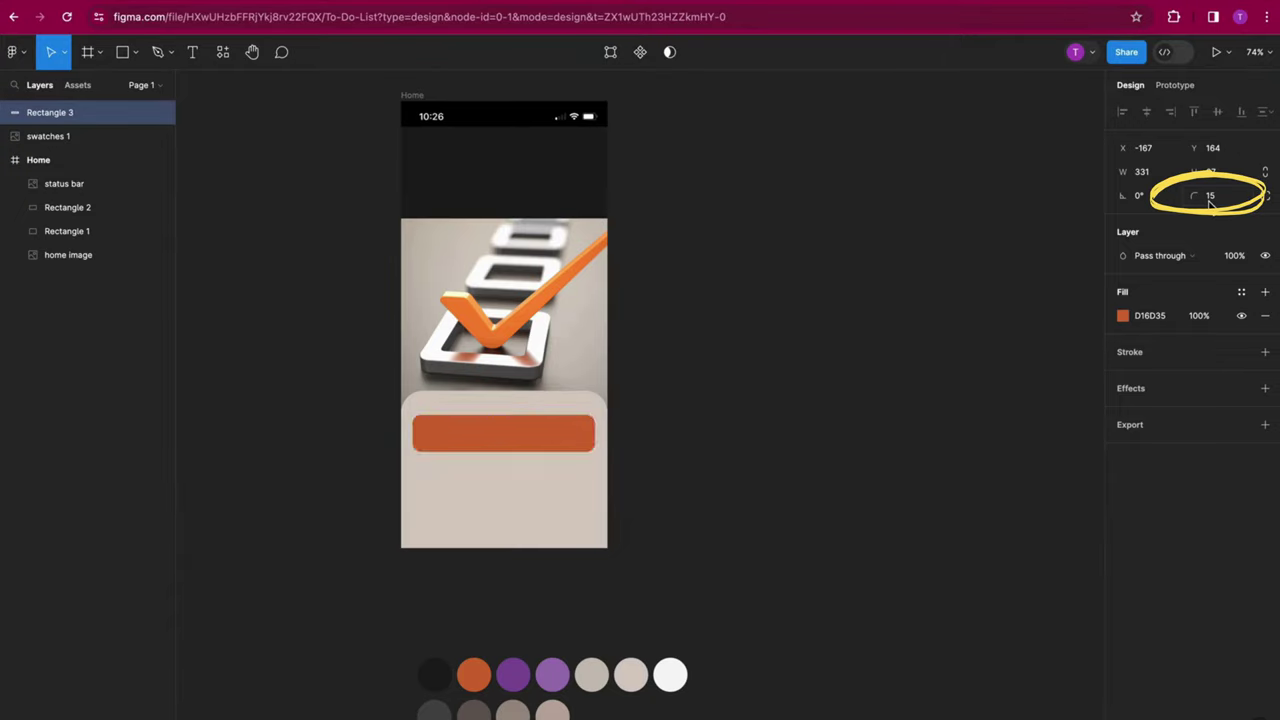
{"action": "left_click", "coordinate": [975, 304]}
{"action": "left_click", "coordinate": [569, 428]}
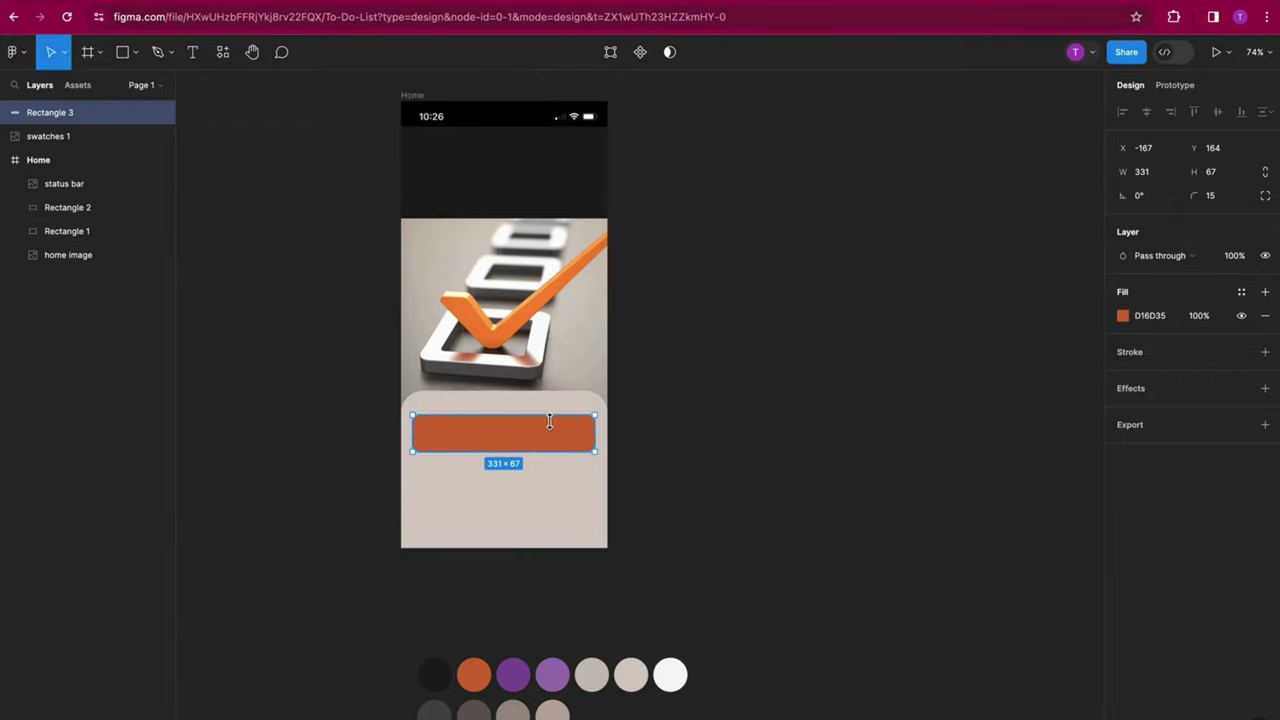
{"action": "key", "text": "ctrl+d"}
{"action": "left_click_drag", "start_coordinate": [518, 436], "coordinate": [531, 521]}
{"action": "key", "text": "ctrl+d"}
{"action": "left_click", "coordinate": [700, 516]}
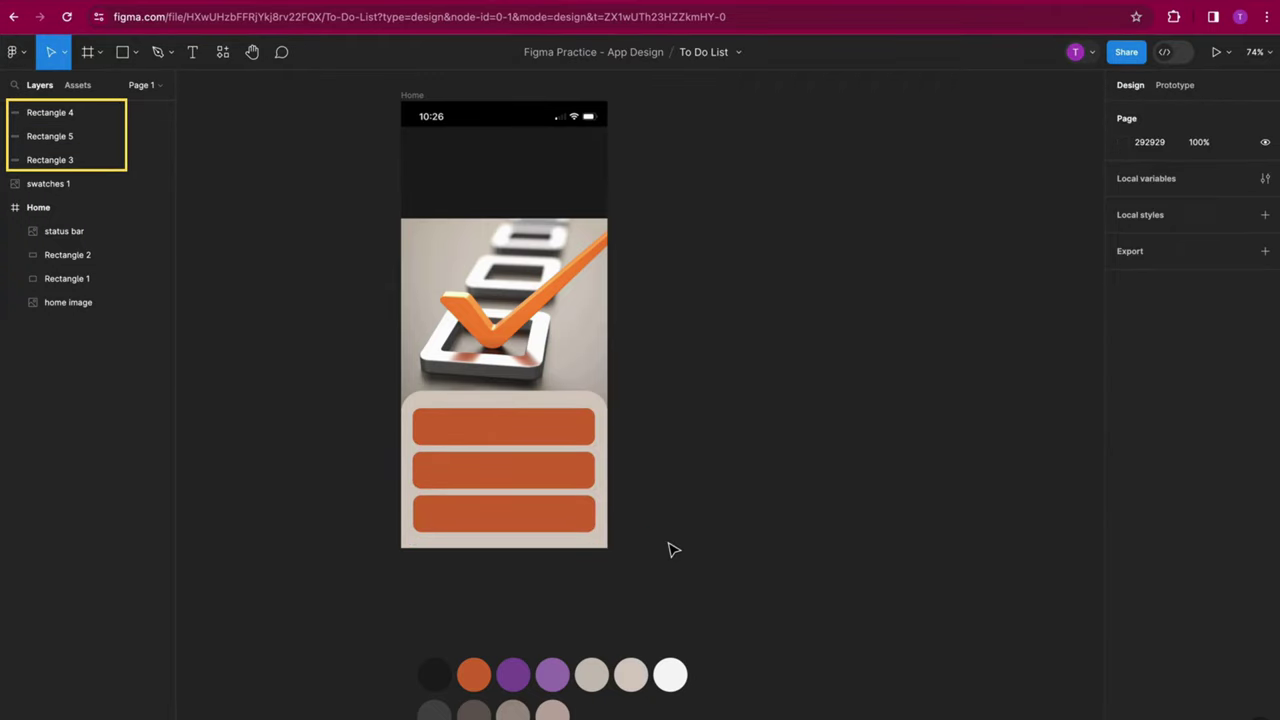
Move the three orange bar layers into the Home frame.
{"action": "left_click", "coordinate": [48, 165]}
{"action": "left_click", "coordinate": [45, 115], "text": "shift"}
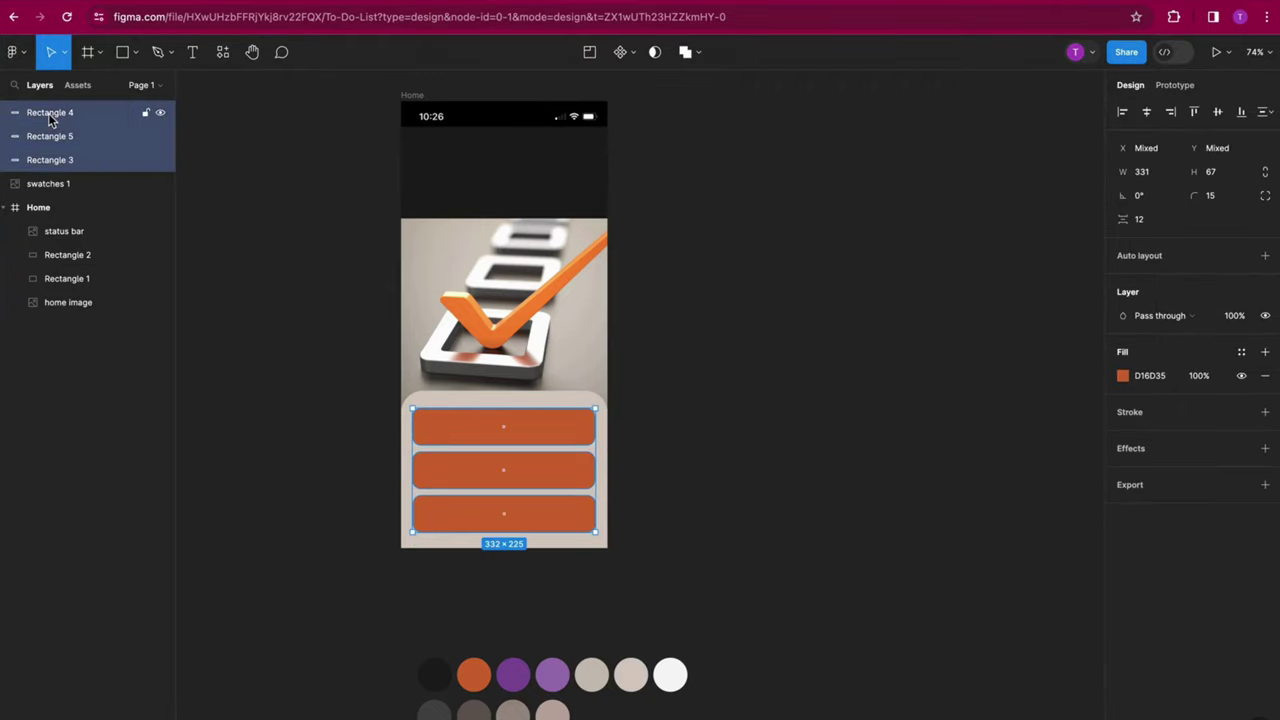
{"action": "left_click_drag", "start_coordinate": [50, 118], "coordinate": [71, 225]}
Add a Create Task text label on the top orange bar.
{"action": "left_click", "coordinate": [69, 394]}
{"action": "left_click", "coordinate": [110, 207]}
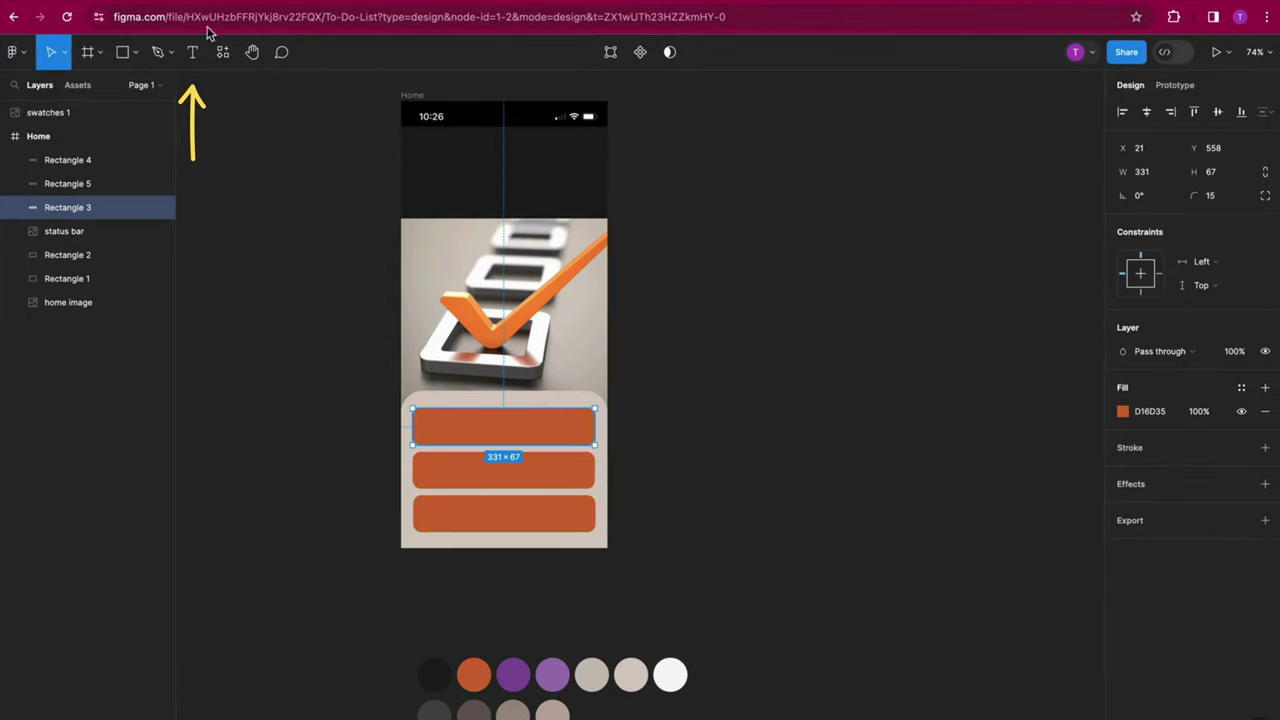
{"action": "key", "text": "t"}
{"action": "left_click", "coordinate": [443, 433]}
{"action": "type", "text": "Create Task"}
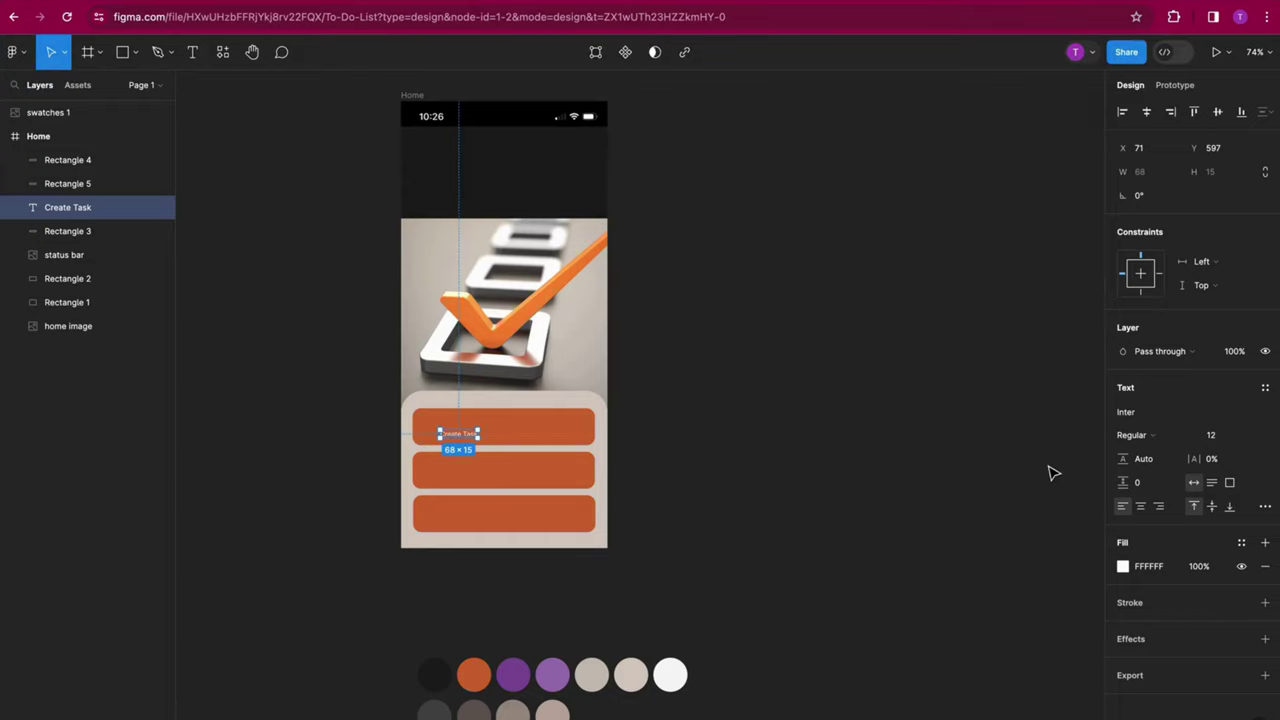
Set the label's font to Karla Bold, size 32.
{"action": "left_click", "coordinate": [1150, 412]}
{"action": "type", "text": "Karla"}
{"action": "key", "text": "Return"}
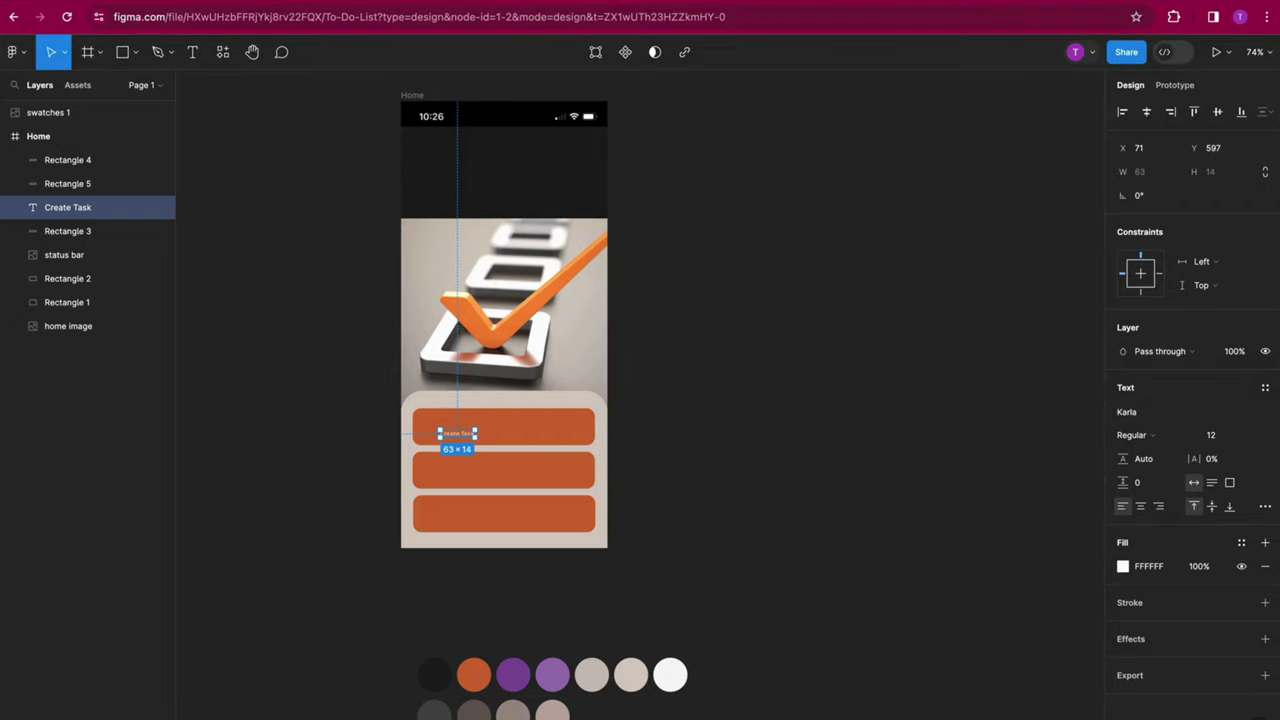
{"action": "left_click", "coordinate": [1228, 435]}
{"action": "type", "text": "32"}
{"action": "key", "text": "Return"}
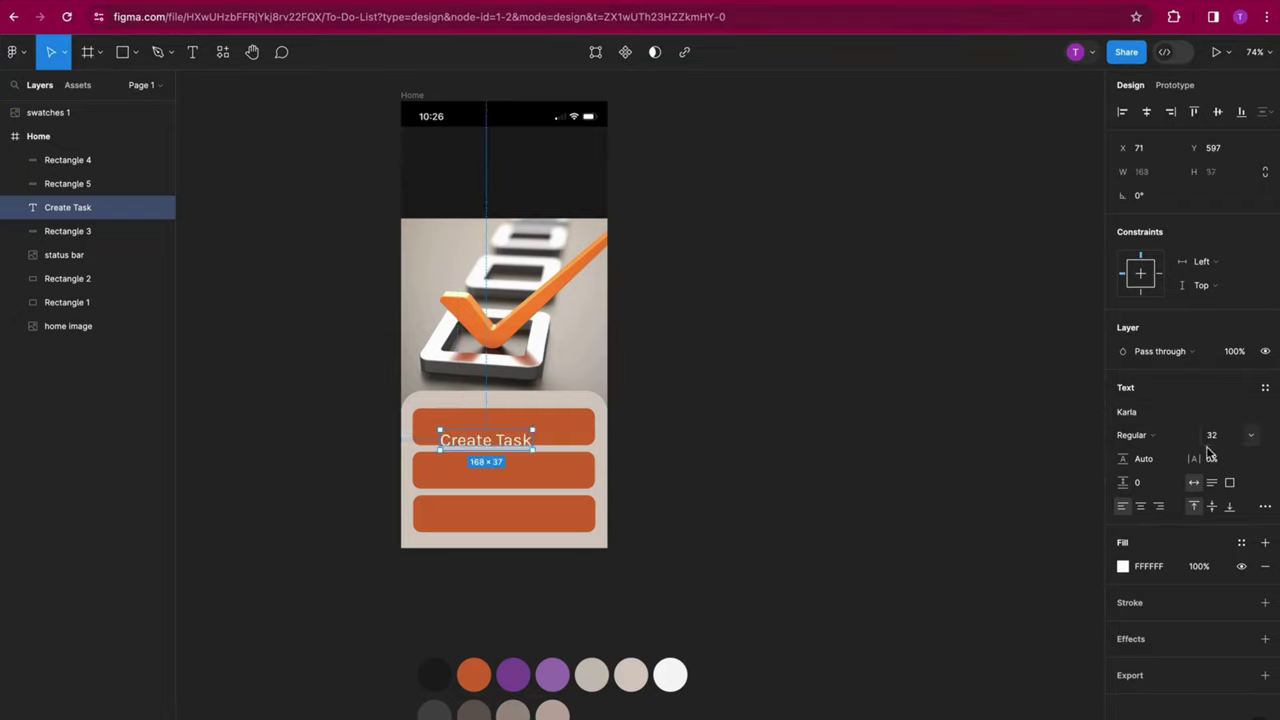
{"action": "left_click", "coordinate": [1131, 435]}
{"action": "left_click", "coordinate": [1158, 472]}
Stretch the label's text box across the bar, centre-align it, and select it together with the bar.
{"action": "left_click", "coordinate": [700, 503]}
{"action": "left_click", "coordinate": [508, 446]}
{"action": "left_click_drag", "start_coordinate": [477, 445], "coordinate": [416, 443]}
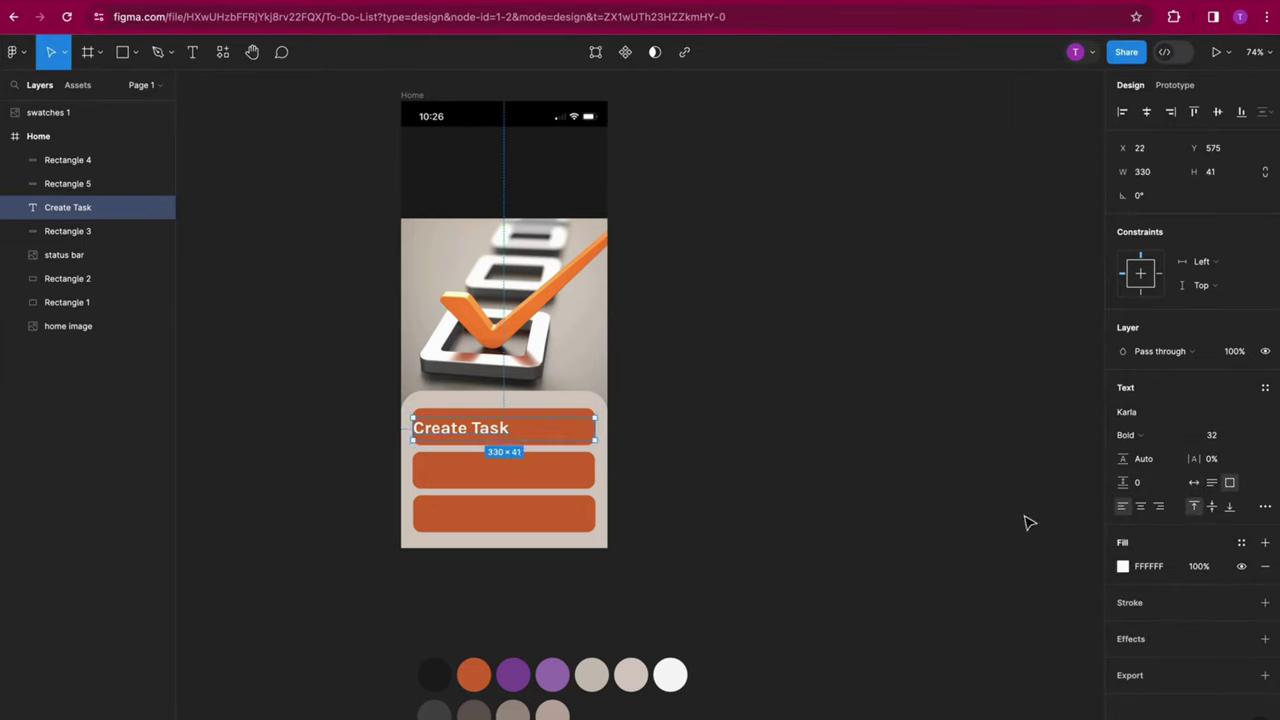
{"action": "left_click", "coordinate": [1141, 507]}
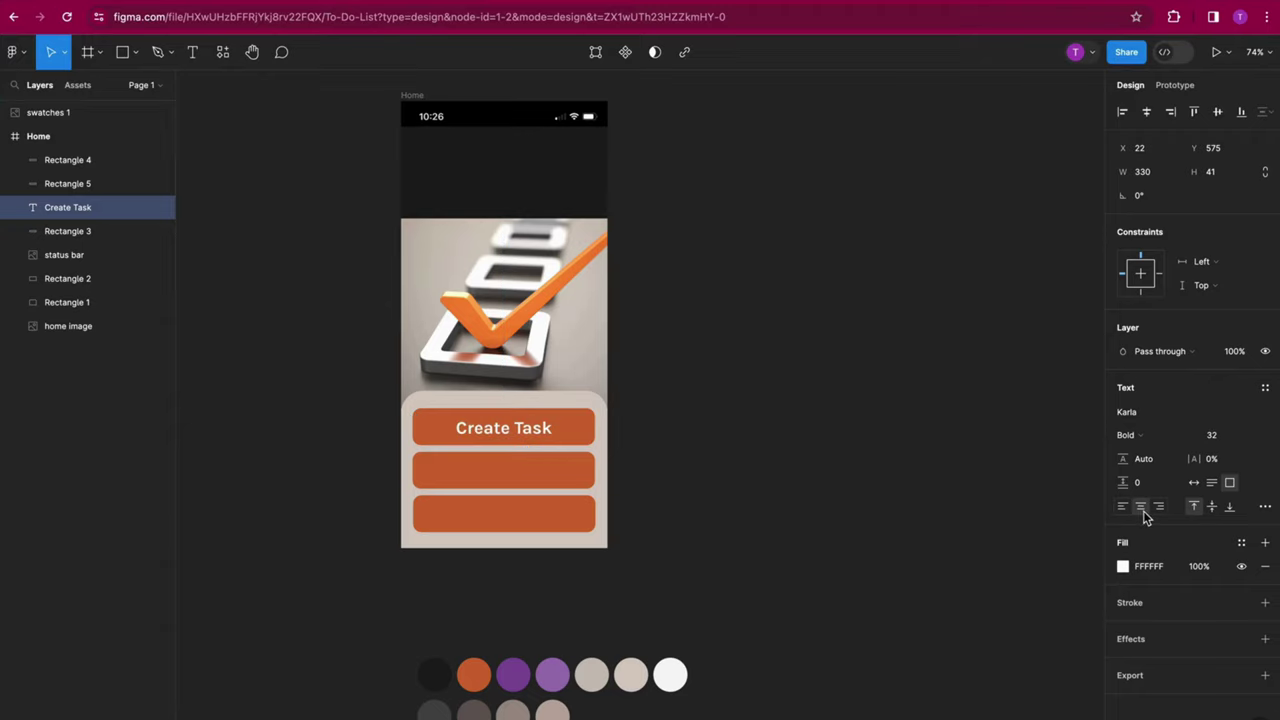
{"action": "left_click", "coordinate": [68, 233]}
{"action": "left_click", "coordinate": [68, 207], "text": "shift"}
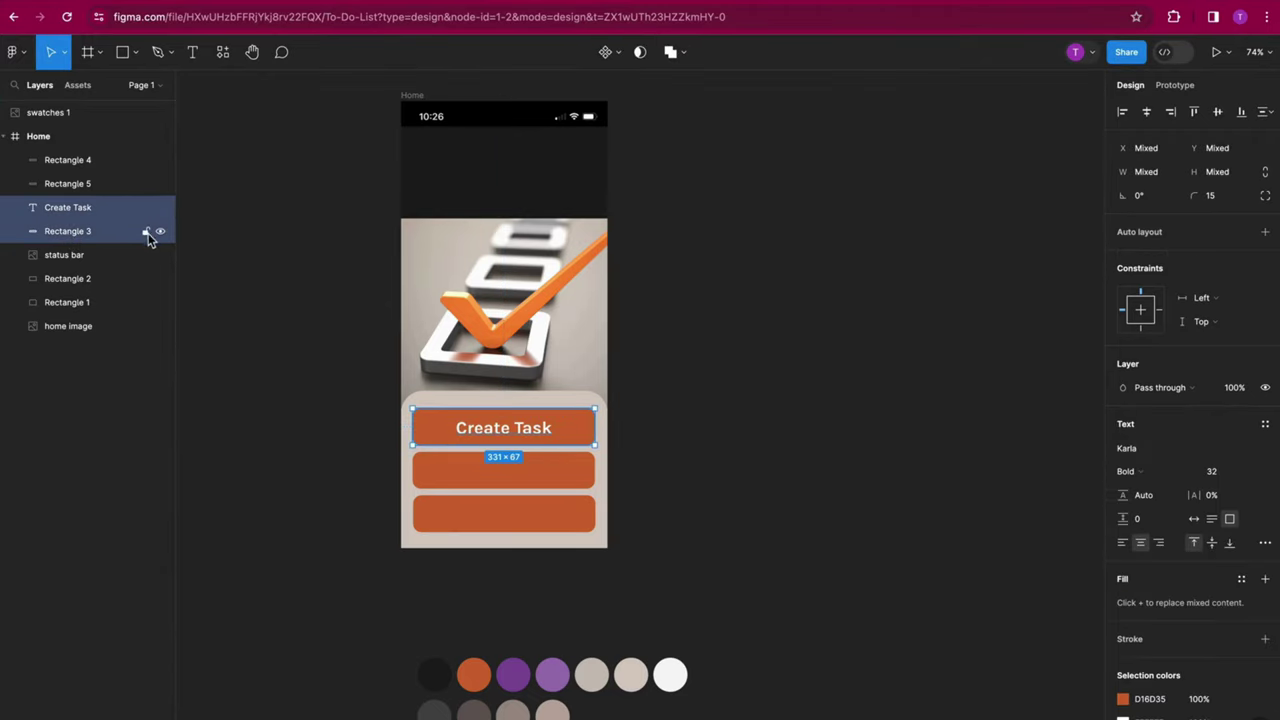
Group the Create Task label and its bar as 'big orange button'.
{"action": "right_click", "coordinate": [78, 231]}
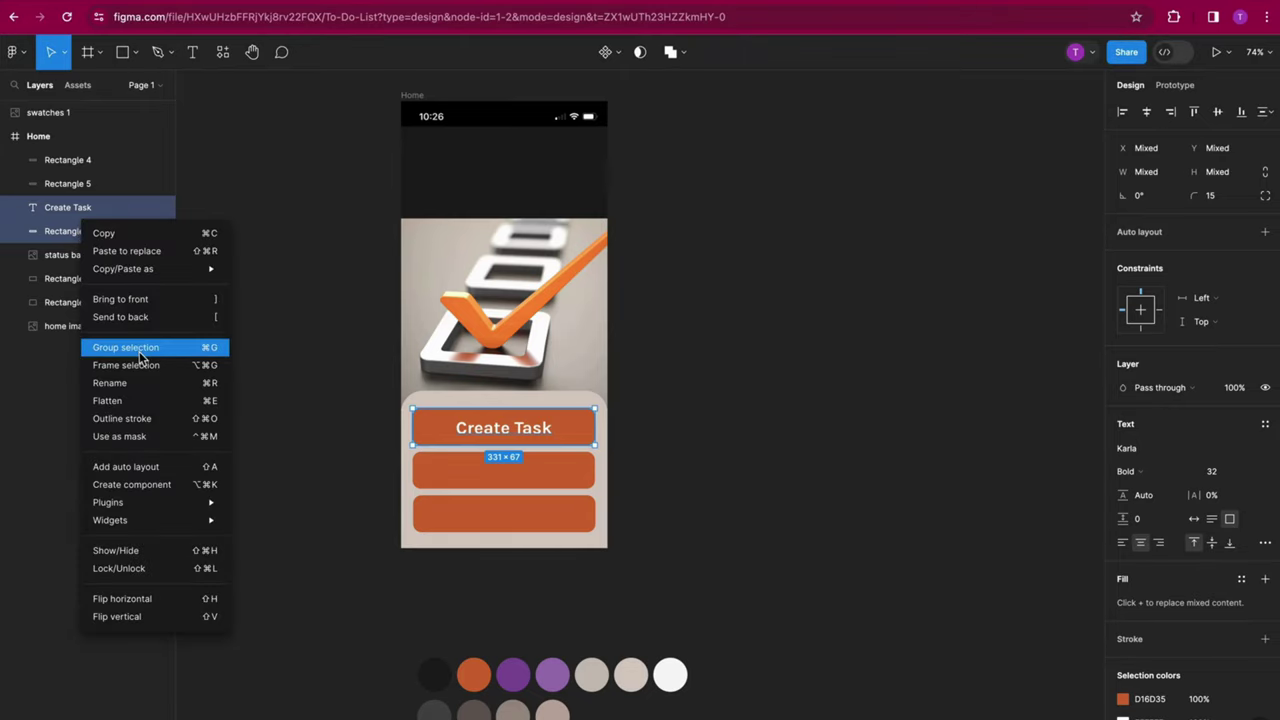
{"action": "left_click", "coordinate": [138, 348]}
{"action": "double_click", "coordinate": [60, 207]}
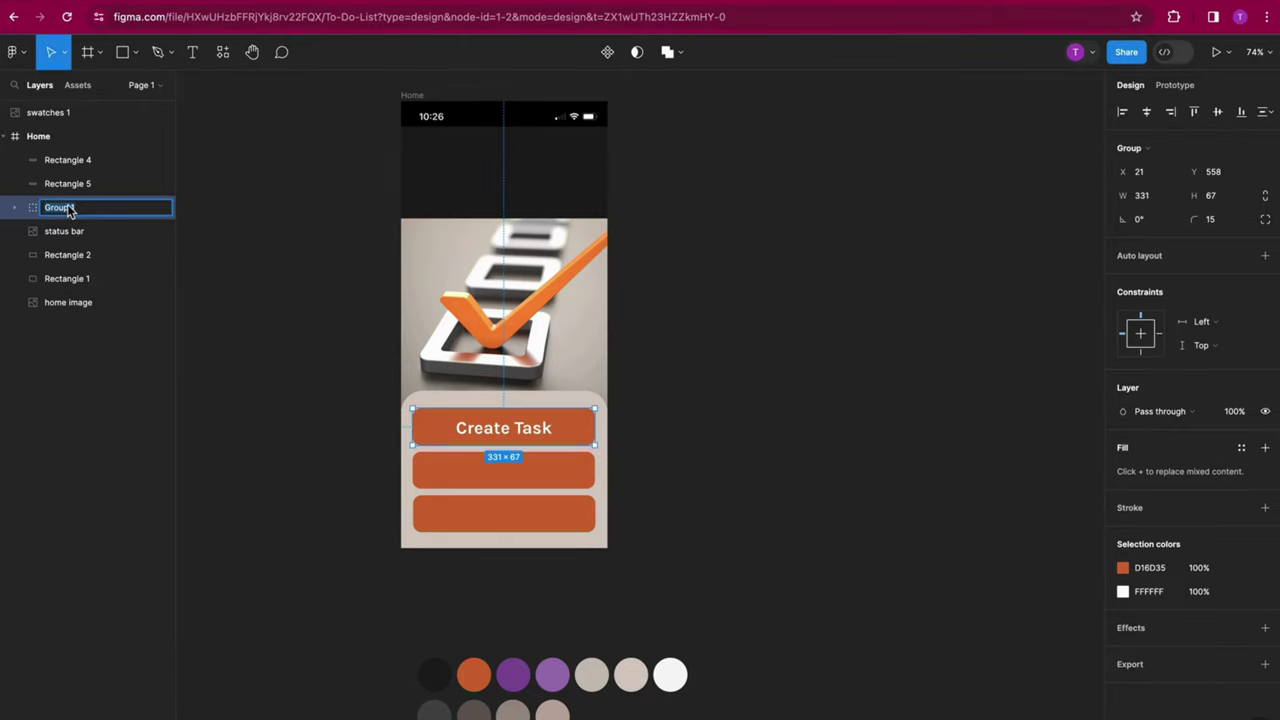
{"action": "key", "text": "Return"}
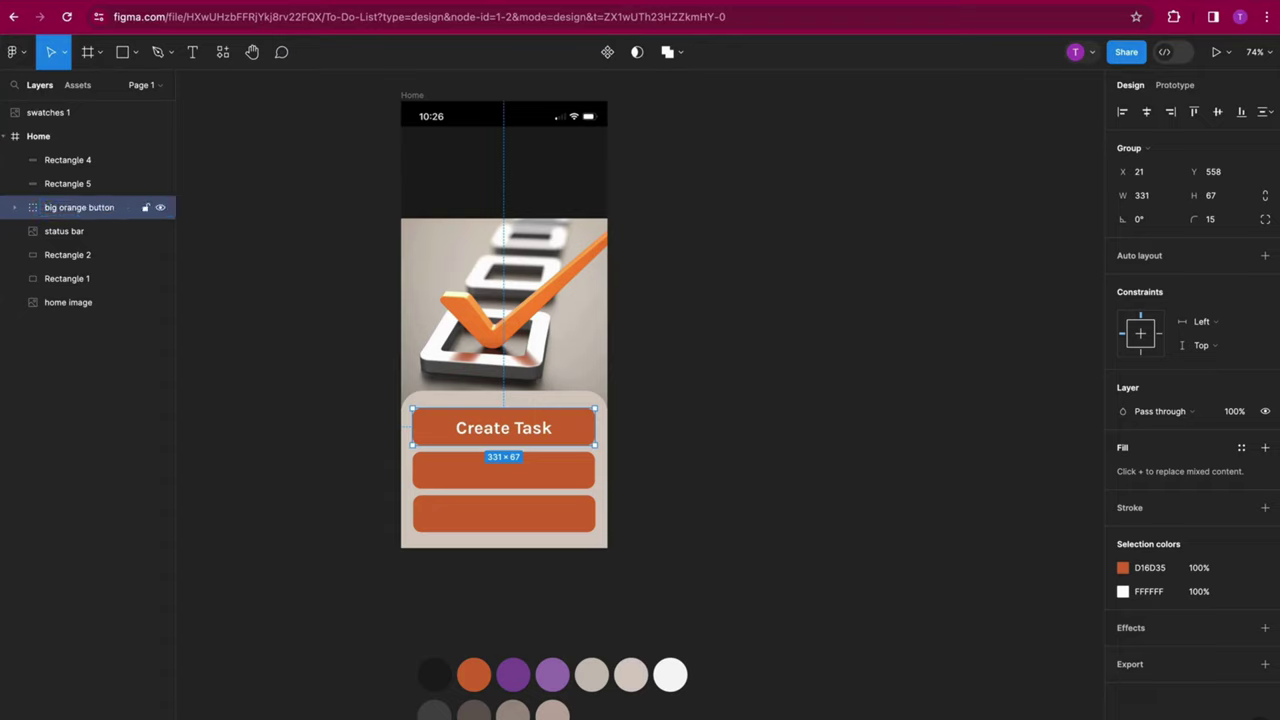
{"action": "left_click", "coordinate": [16, 208]}
{"action": "left_click", "coordinate": [16, 208]}
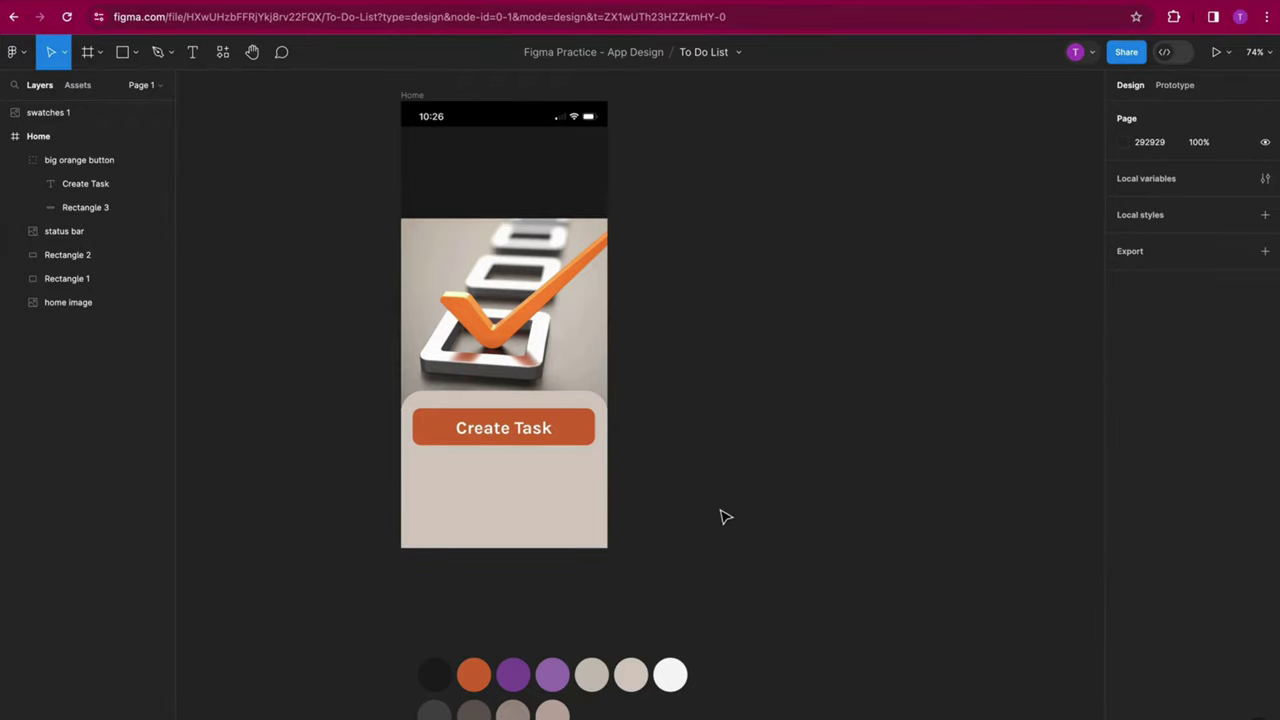
Paste two copies of the big orange button into the Home frame.
{"action": "left_click", "coordinate": [503, 427]}
{"action": "left_click", "coordinate": [190, 336]}
{"action": "left_click", "coordinate": [14, 160]}
{"action": "left_click", "coordinate": [89, 162]}
{"action": "left_click", "coordinate": [70, 355]}
{"action": "left_click", "coordinate": [52, 137]}
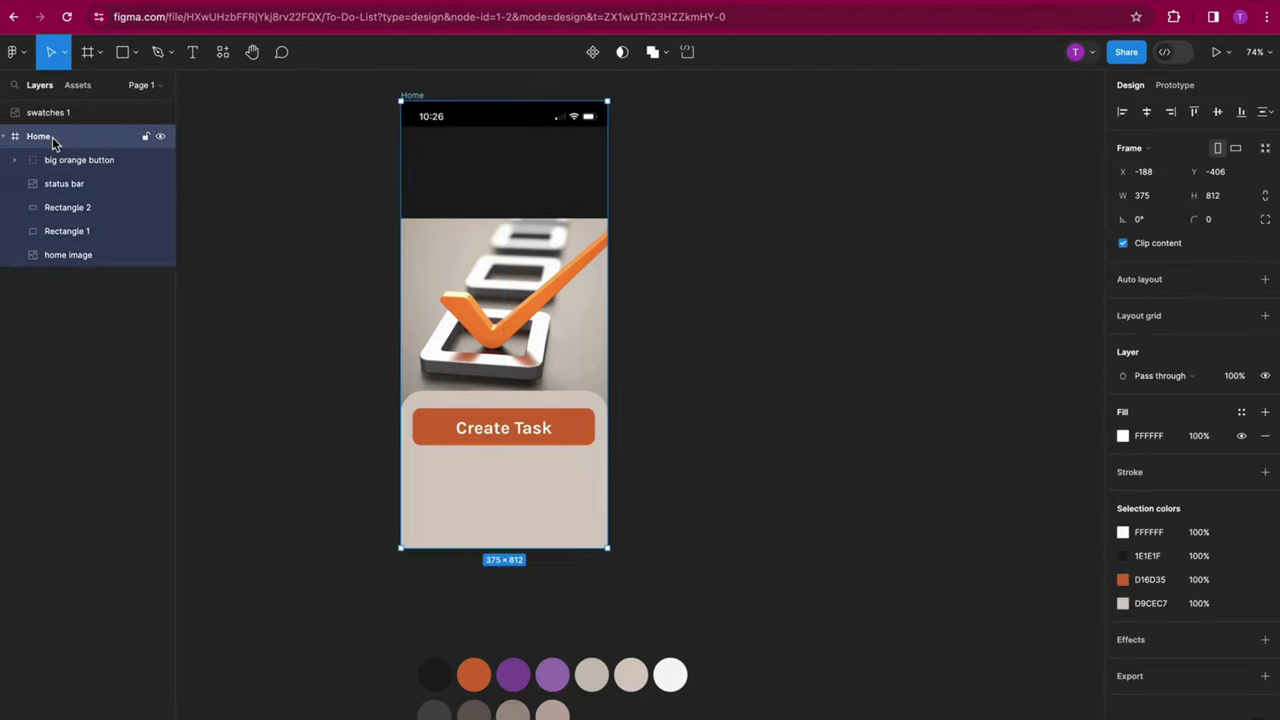
{"action": "key", "text": "ctrl+v"}
{"action": "left_click", "coordinate": [52, 138]}
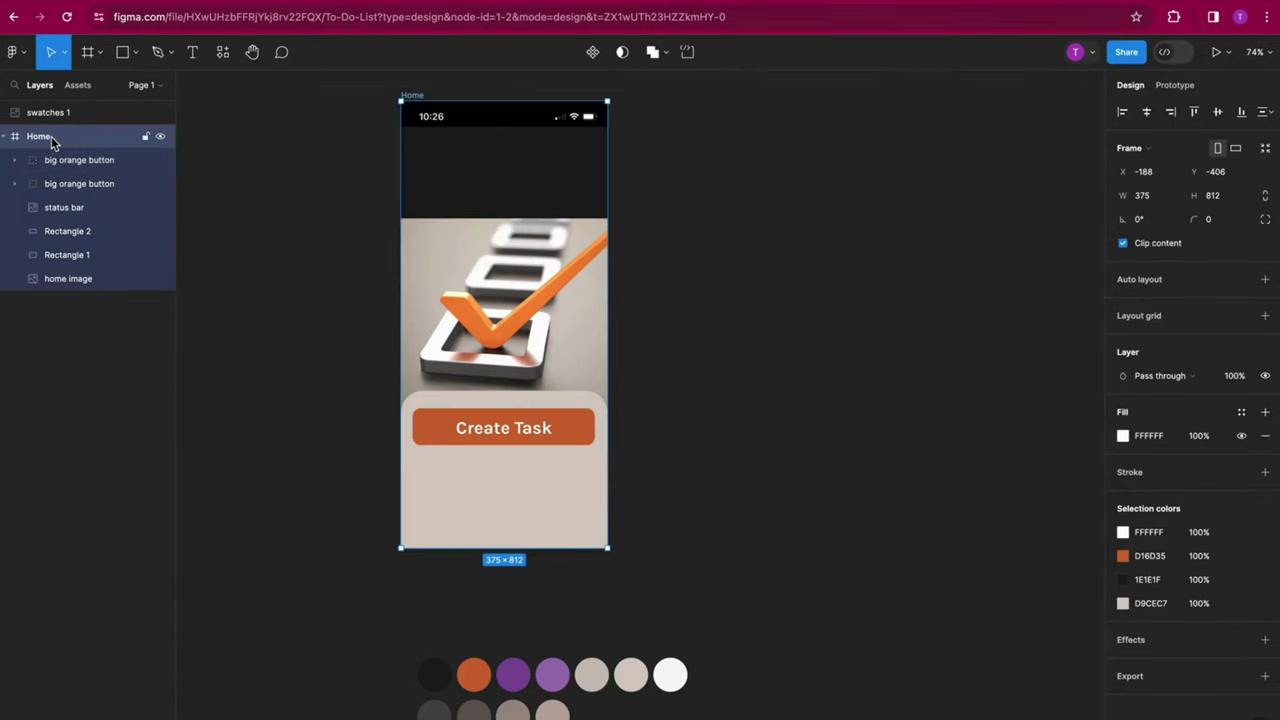
{"action": "key", "text": "ctrl+v"}
Arrange the two copies in rows below the original button.
{"action": "left_click", "coordinate": [640, 451]}
{"action": "left_click", "coordinate": [580, 436]}
{"action": "left_click_drag", "start_coordinate": [580, 436], "coordinate": [580, 517]}
{"action": "left_click", "coordinate": [731, 541]}
Relabel the middle button 'View Timeline'.
{"action": "double_click", "coordinate": [533, 476]}
{"action": "key", "text": "Return"}
{"action": "type", "text": "View timeli"}
{"action": "key", "text": "BackSpace"}
{"action": "key", "text": "BackSpace"}
{"action": "key", "text": "BackSpace"}
{"action": "key", "text": "BackSpace"}
{"action": "key", "text": "BackSpace"}
{"action": "key", "text": "BackSpace"}
{"action": "type", "text": "Timeline"}
Relabel the third button 'View Calendar'.
{"action": "double_click", "coordinate": [535, 512]}
{"action": "left_click_drag", "start_coordinate": [550, 513], "coordinate": [434, 514]}
{"action": "type", "text": "View Calendar"}
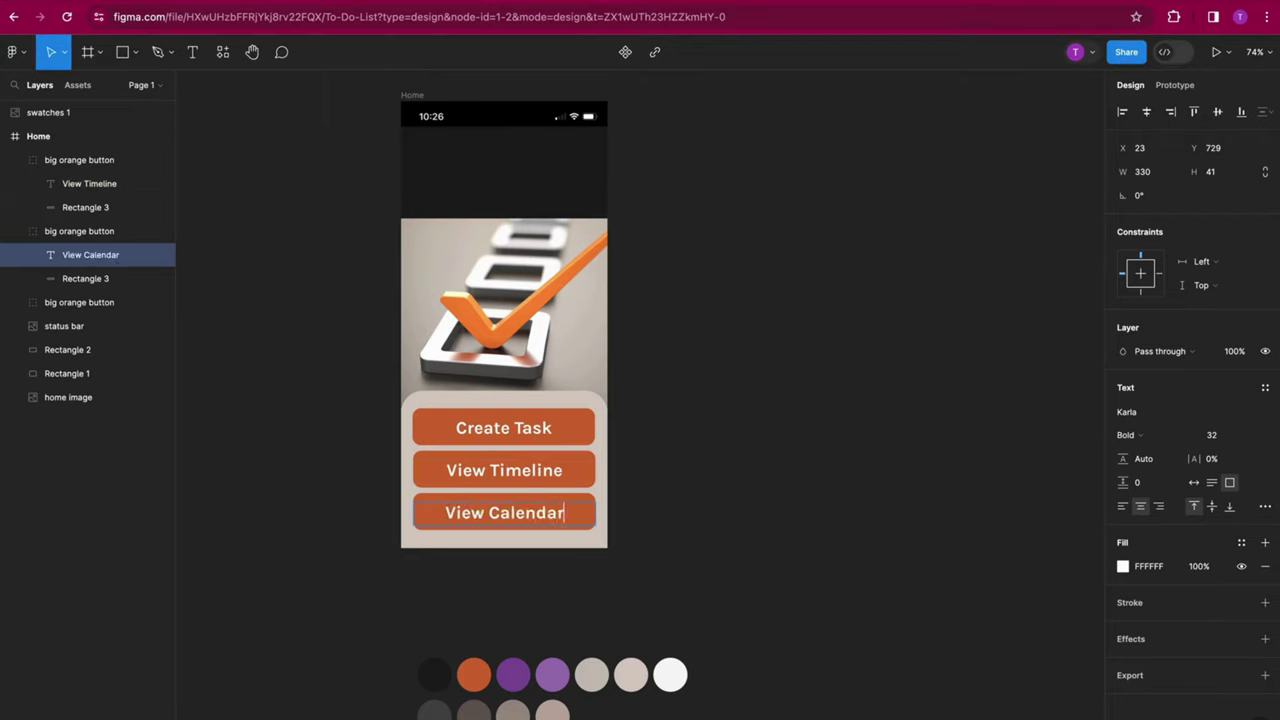
{"action": "key", "text": "Escape"}
Add a 'November 2023' heading at the top of the Home frame.
{"action": "left_click", "coordinate": [683, 539]}
{"action": "left_click", "coordinate": [40, 136]}
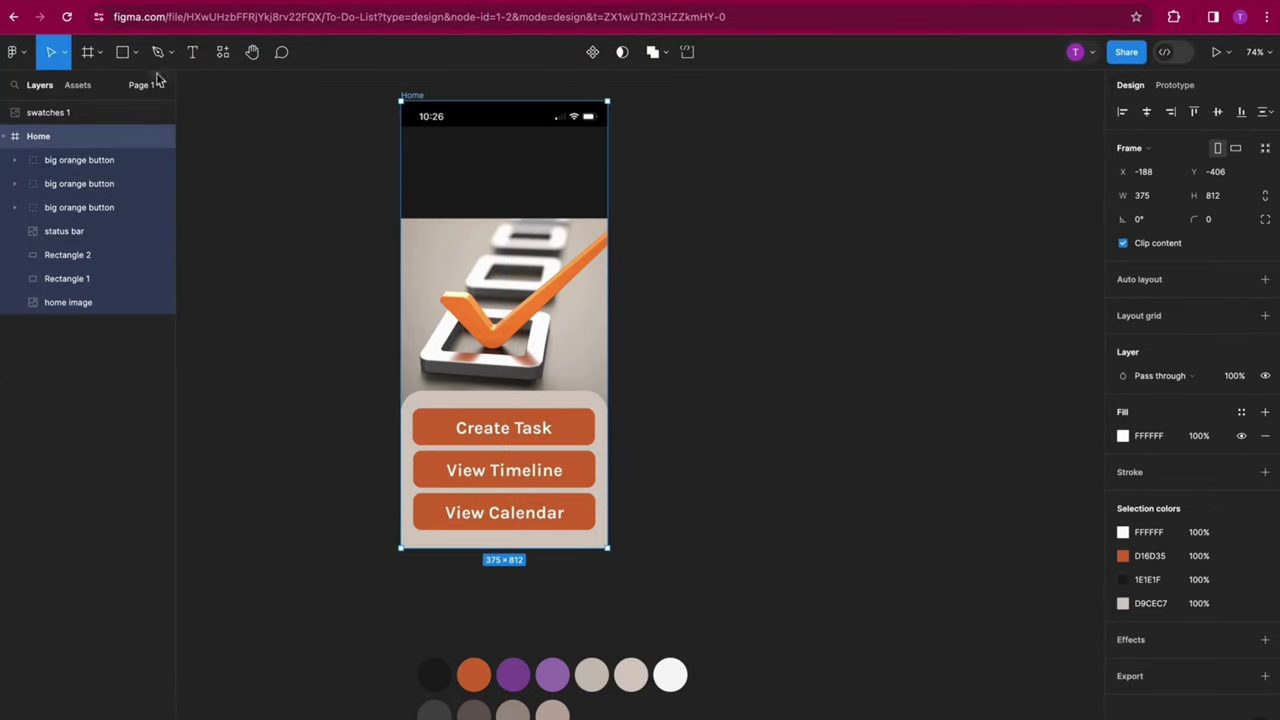
{"action": "left_click", "coordinate": [193, 52]}
{"action": "left_click", "coordinate": [417, 148]}
{"action": "type", "text": "November"}
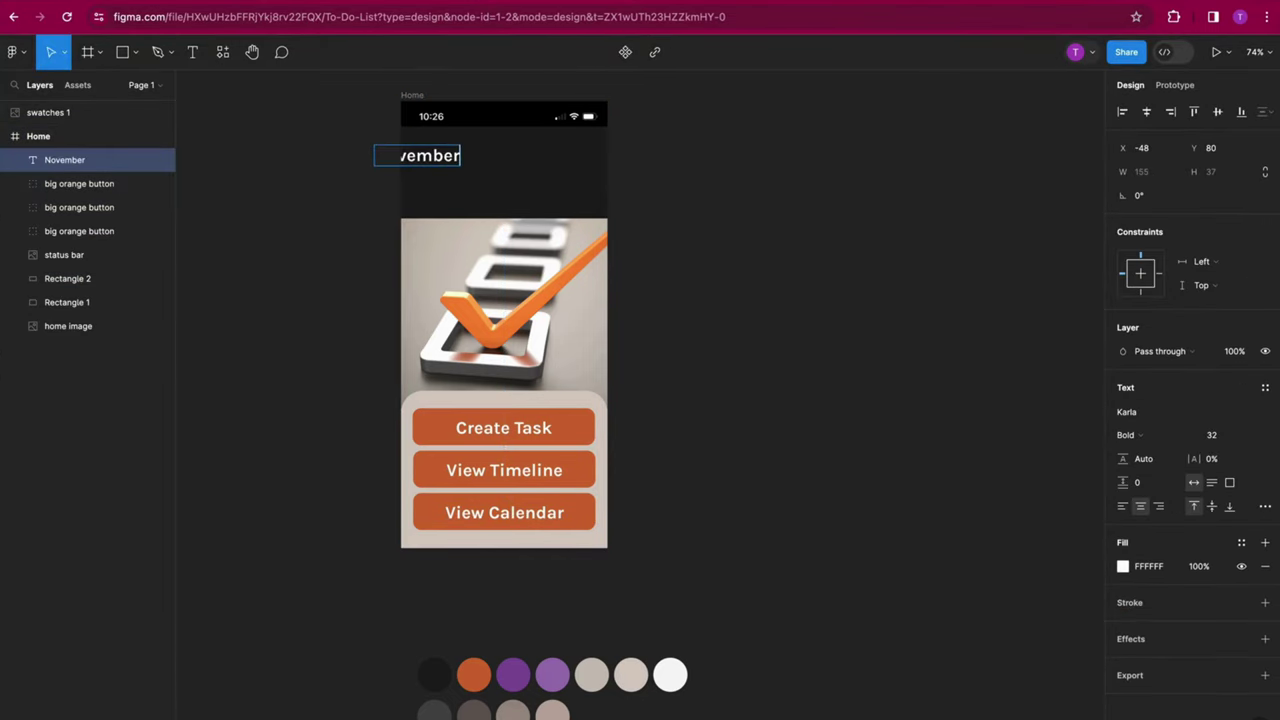
{"action": "type", "text": " 2023"}
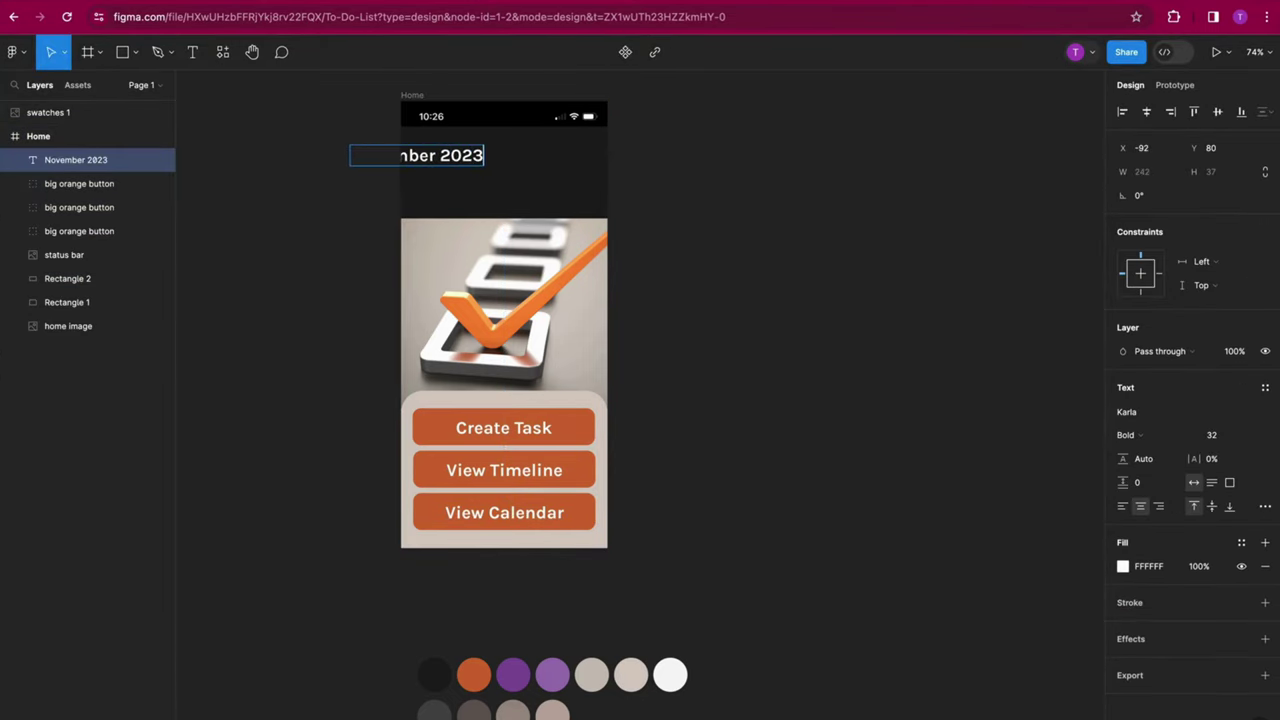
{"action": "key", "text": "Escape"}
{"action": "left_click_drag", "start_coordinate": [380, 170], "coordinate": [503, 158]}
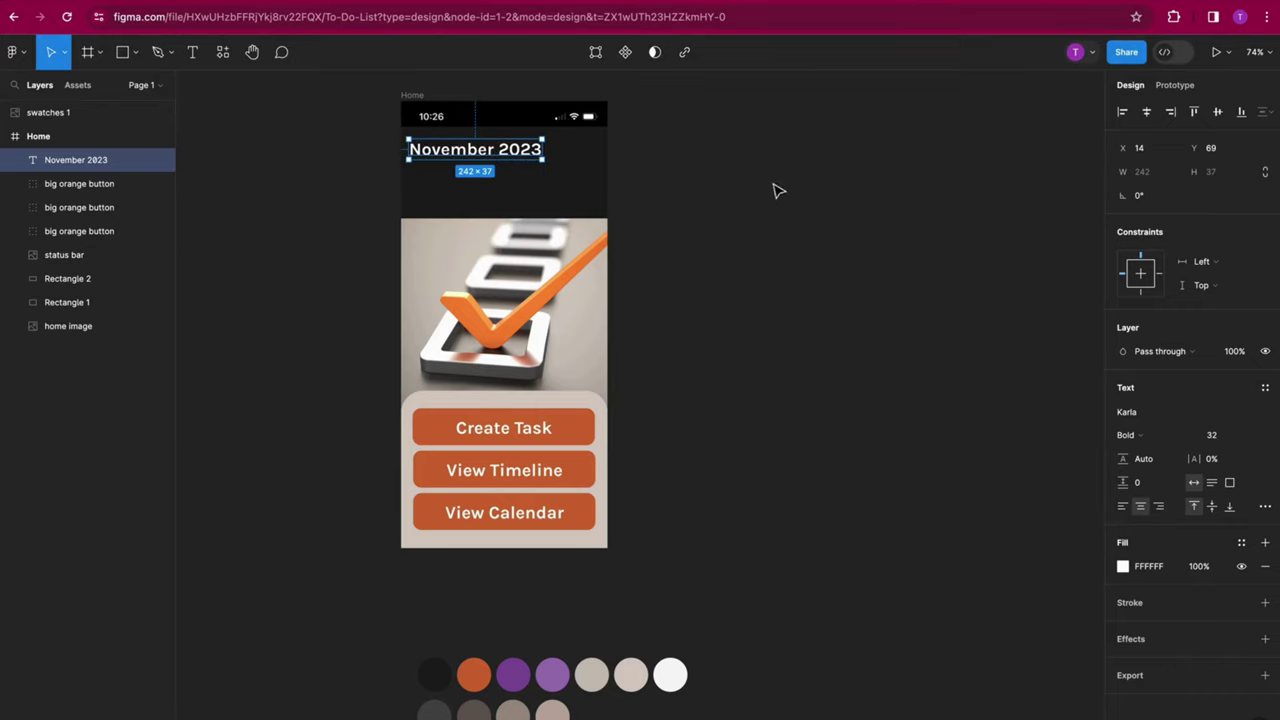
Set the heading to KoHo, size 36, and nudge it into position.
{"action": "left_click", "coordinate": [1127, 409]}
{"action": "type", "text": "koho"}
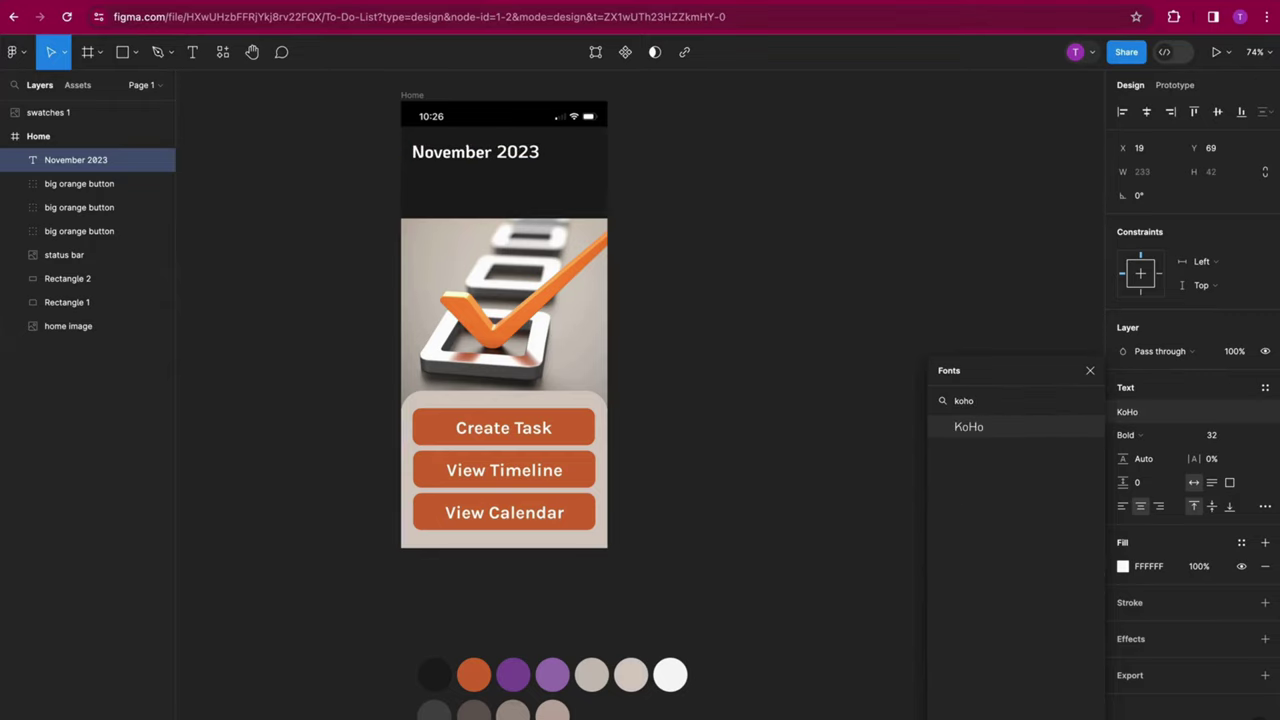
{"action": "key", "text": "Return"}
{"action": "left_click", "coordinate": [1220, 438]}
{"action": "type", "text": "36"}
{"action": "key", "text": "Return"}
{"action": "left_click", "coordinate": [671, 214]}
{"action": "left_click_drag", "start_coordinate": [478, 158], "coordinate": [552, 150]}
Colour '2023' light purple (9E74B4) by sampling the swatch.
{"action": "double_click", "coordinate": [514, 148]}
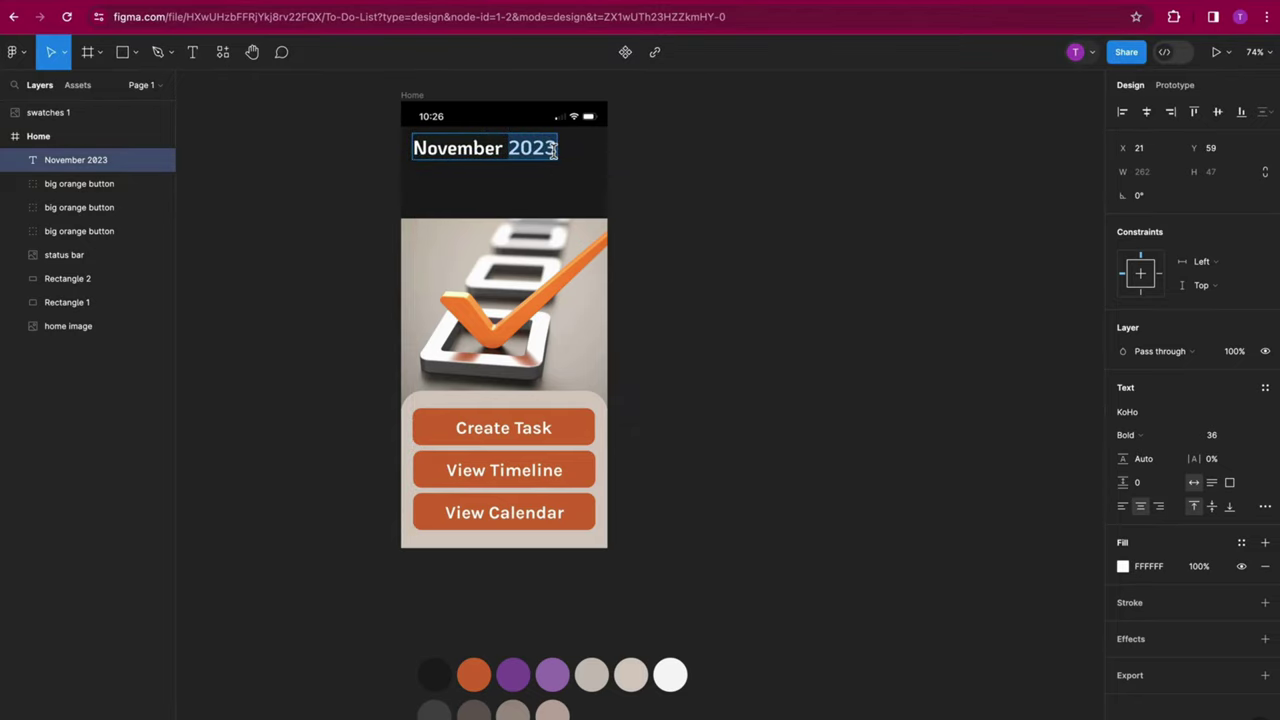
{"action": "left_click", "coordinate": [1123, 566]}
{"action": "left_click", "coordinate": [948, 576]}
{"action": "left_click", "coordinate": [554, 677]}
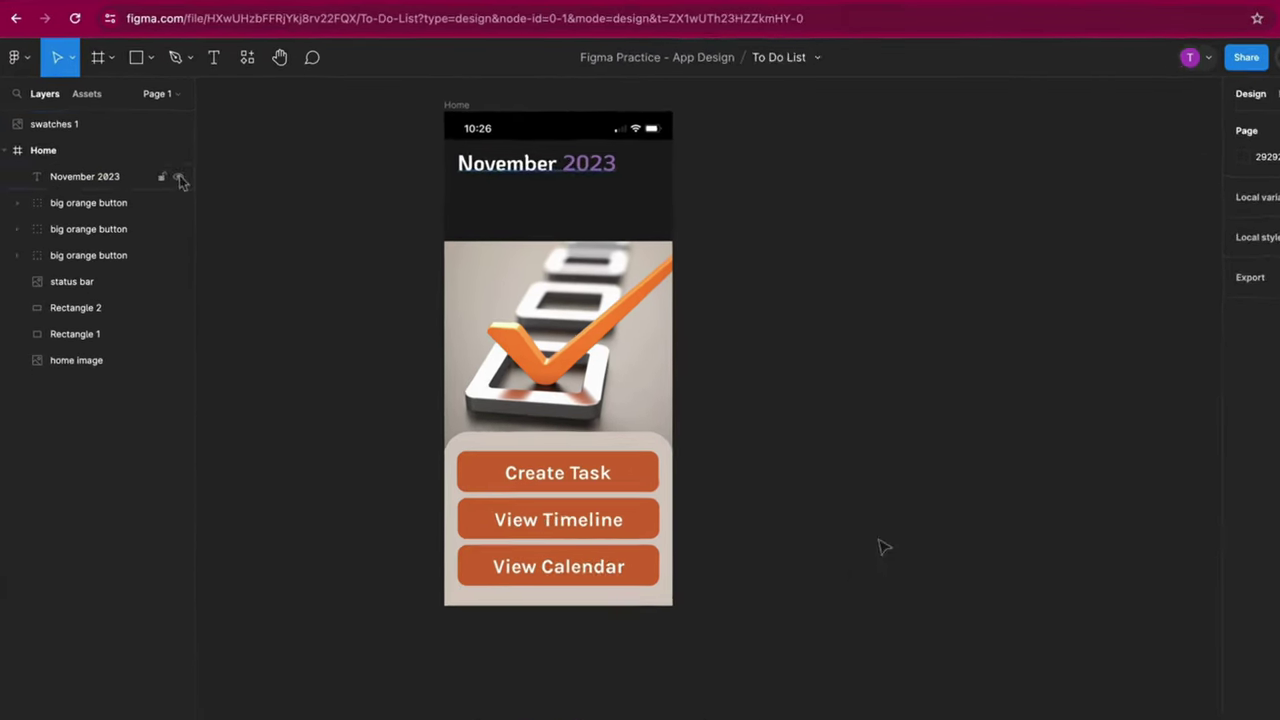
Draw a 42×42 ellipse and move it under the November 2023 heading.
{"action": "left_click", "coordinate": [134, 52]}
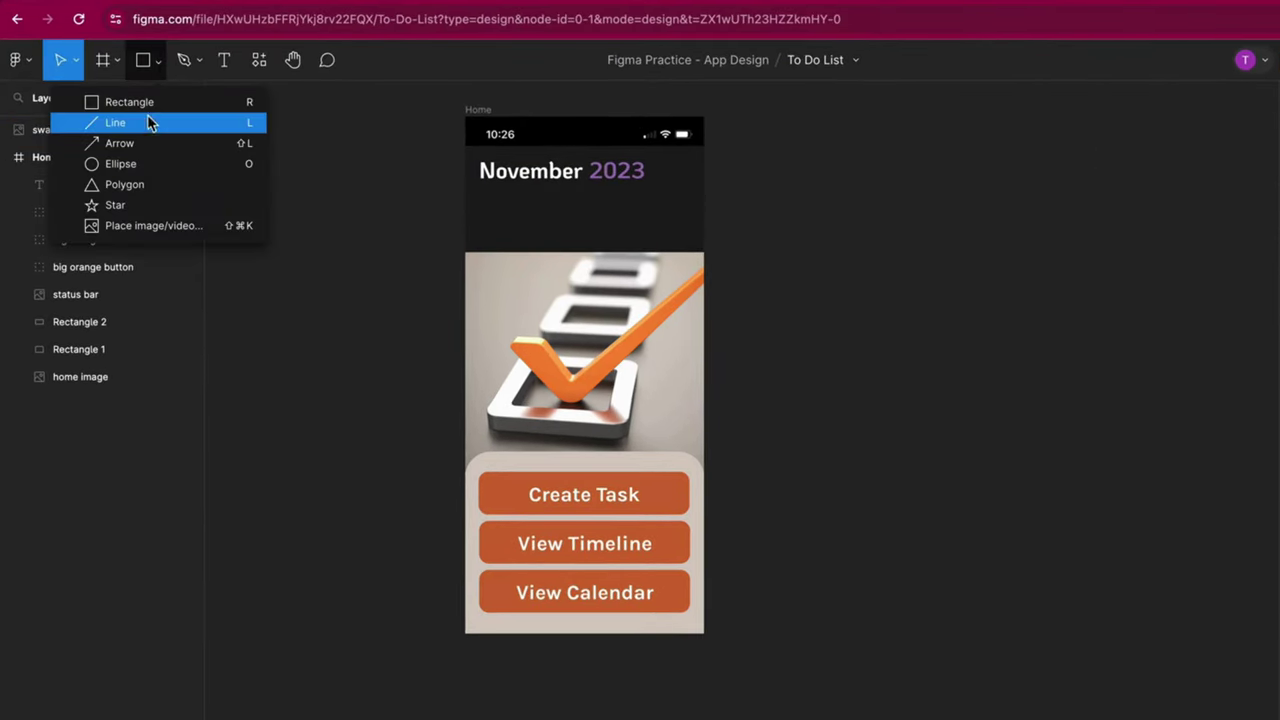
{"action": "left_click", "coordinate": [146, 164]}
{"action": "left_click_drag", "start_coordinate": [348, 242], "coordinate": [371, 276]}
{"action": "left_click", "coordinate": [1143, 172]}
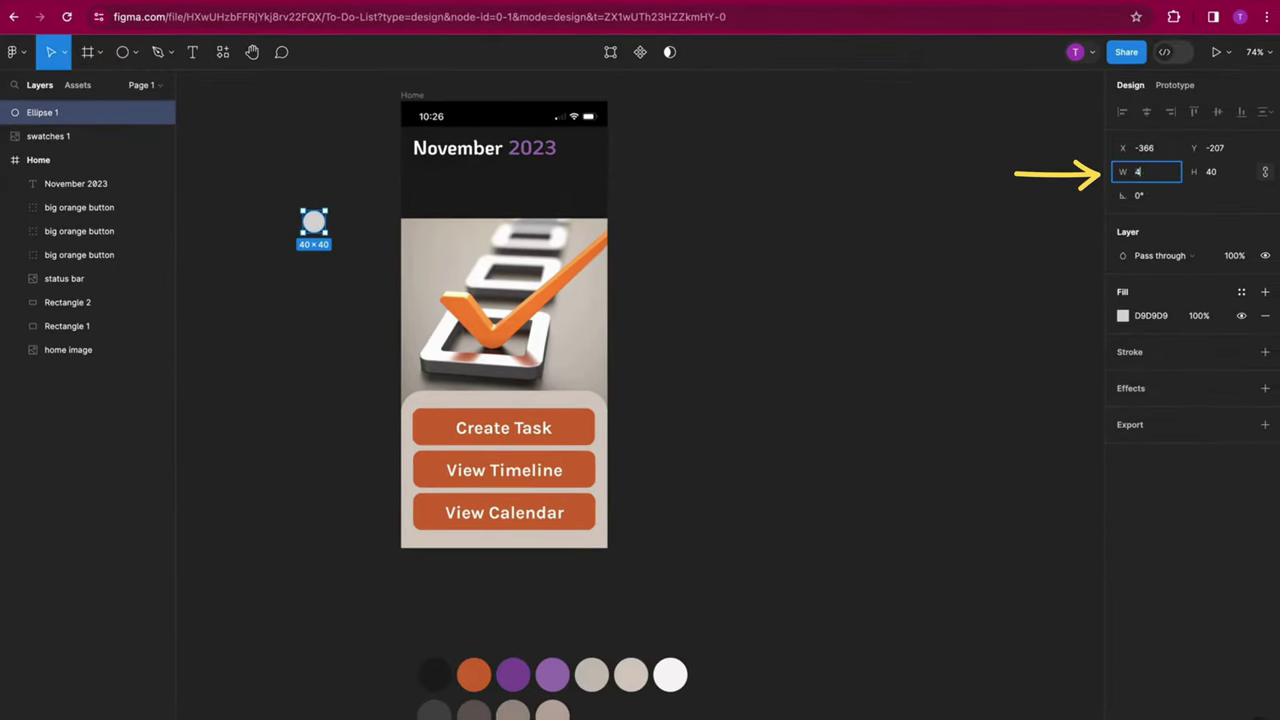
{"action": "type", "text": "42"}
{"action": "left_click", "coordinate": [1210, 172]}
{"action": "type", "text": "42"}
{"action": "key", "text": "Return"}
{"action": "left_click_drag", "start_coordinate": [322, 228], "coordinate": [432, 201]}
Fill the circle dark purple (824F9C) sampled from the swatch.
{"action": "left_click", "coordinate": [1123, 411]}
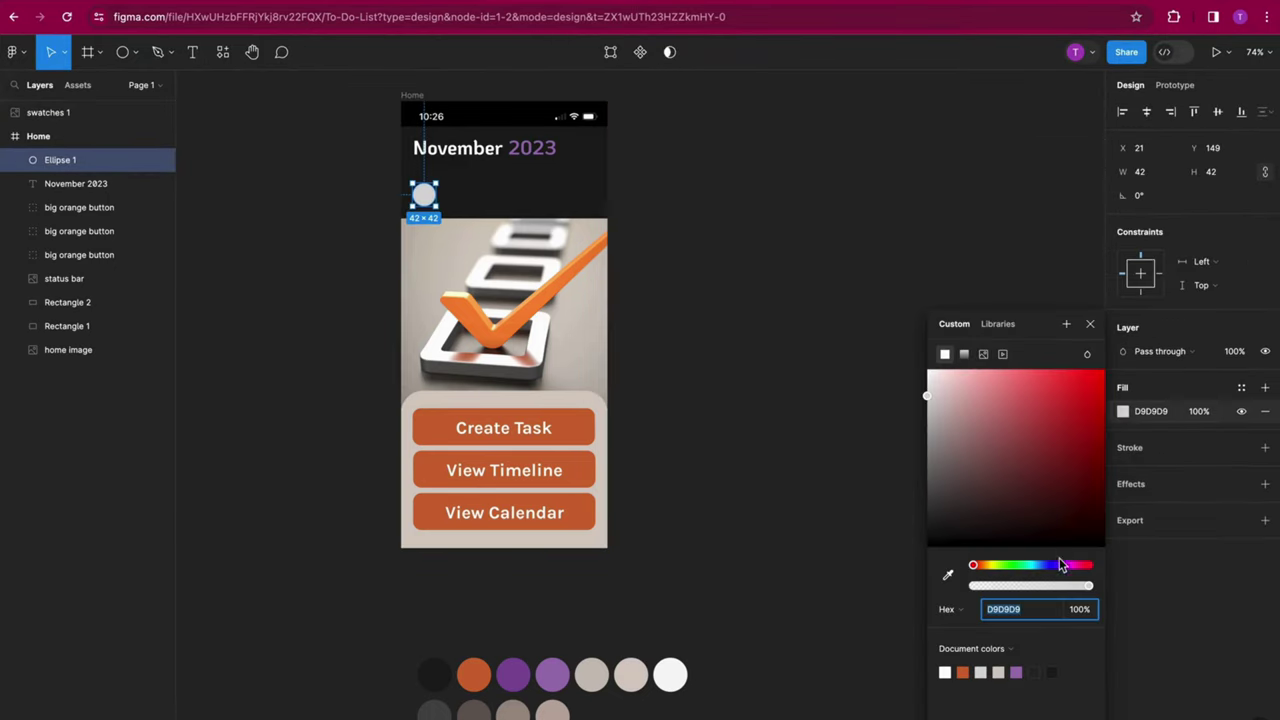
{"action": "left_click", "coordinate": [948, 576]}
{"action": "left_click", "coordinate": [513, 675]}
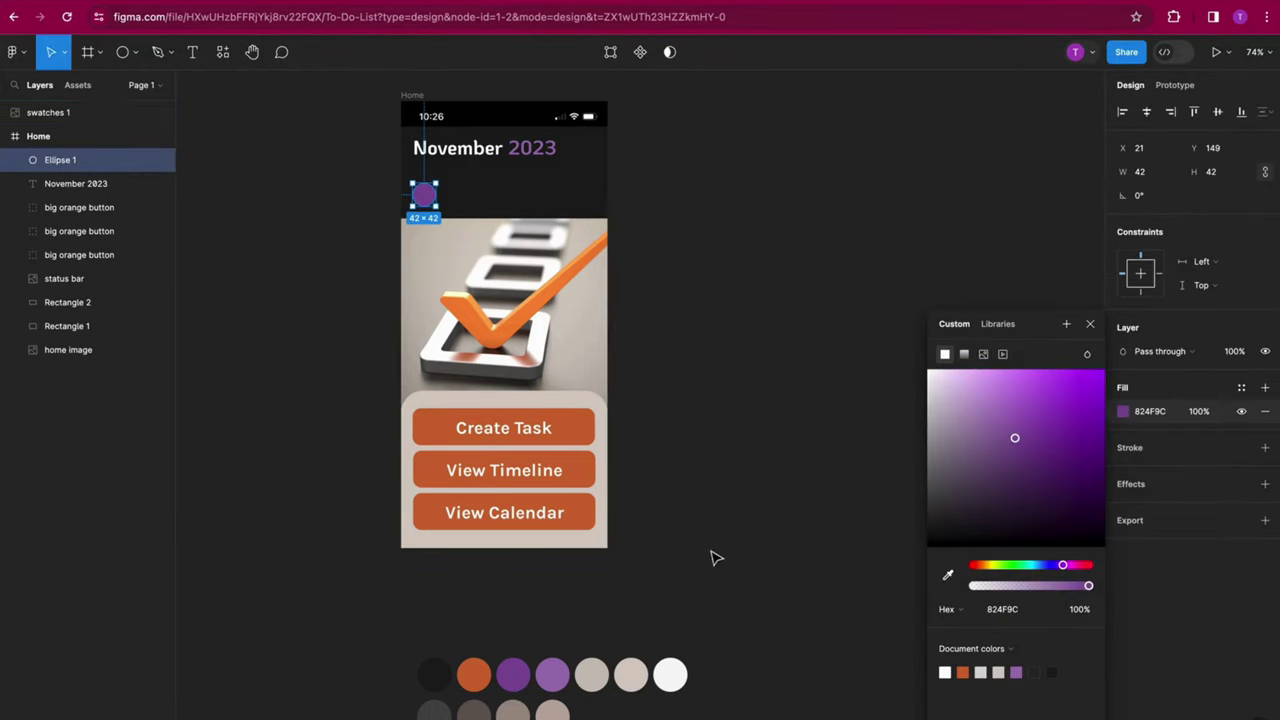
{"action": "left_click", "coordinate": [898, 384]}
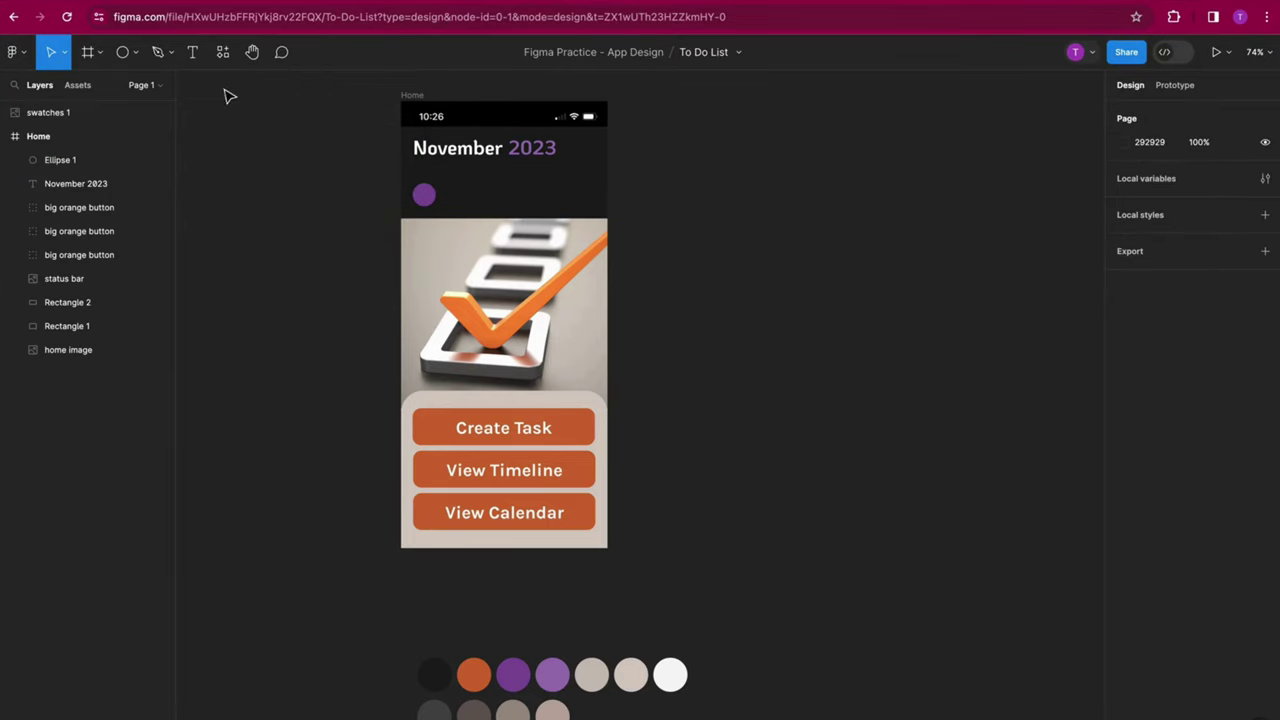
Type the number 26 in a text box at the purple circle.
{"action": "key", "text": "Tab"}
{"action": "left_click", "coordinate": [194, 55]}
{"action": "left_click", "coordinate": [418, 200]}
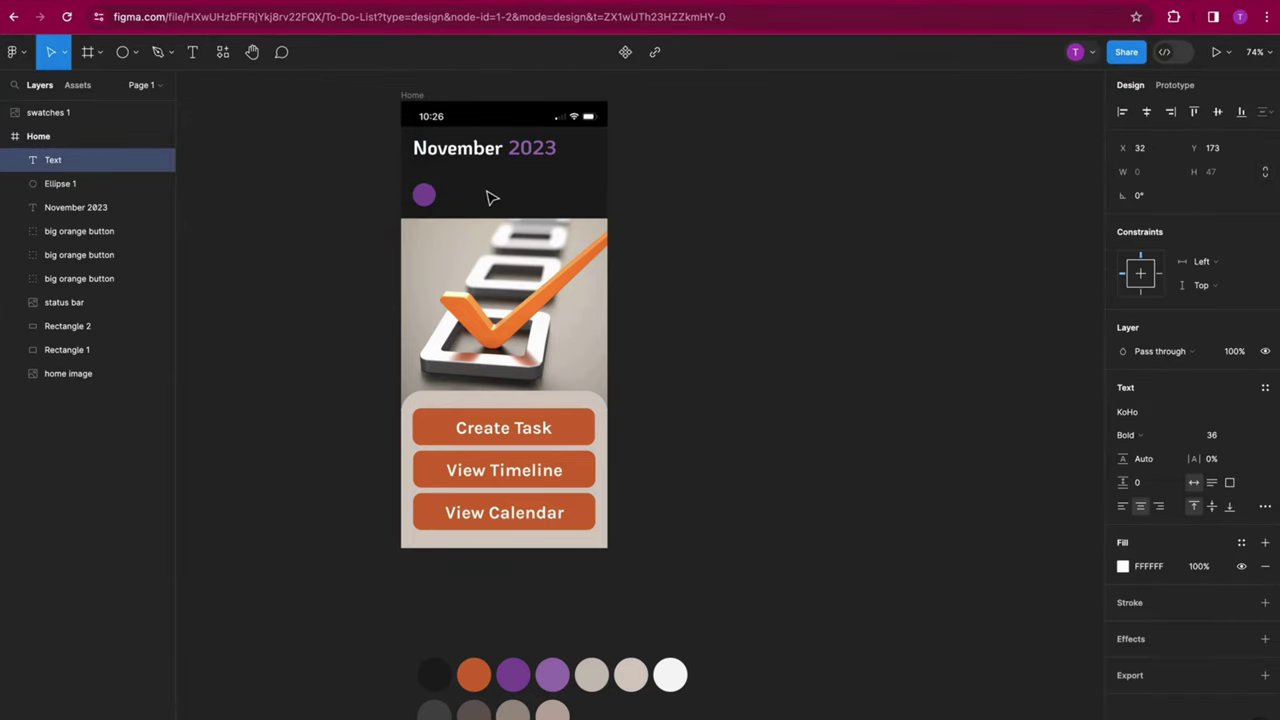
{"action": "type", "text": "26"}
{"action": "key", "text": "Escape"}
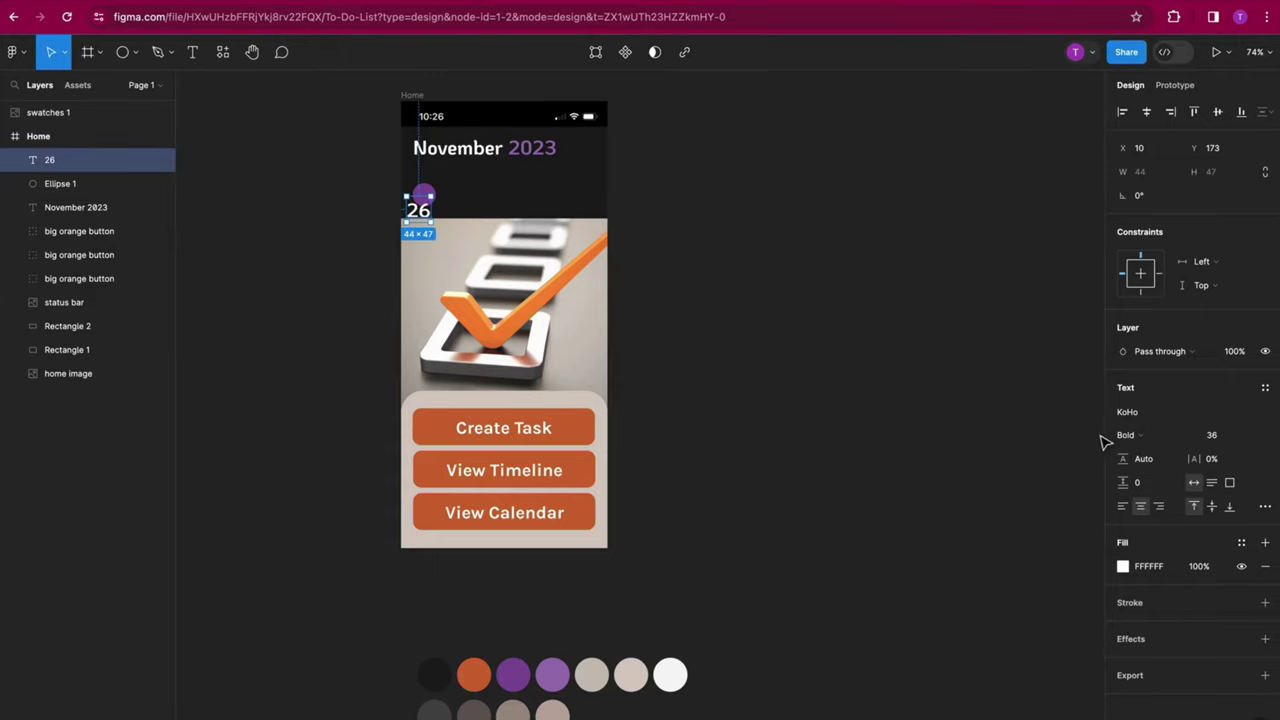
Set 26 to Kdam Thmor, size 32, and centre it on the circle.
{"action": "left_click", "coordinate": [1127, 411]}
{"action": "type", "text": "kdam"}
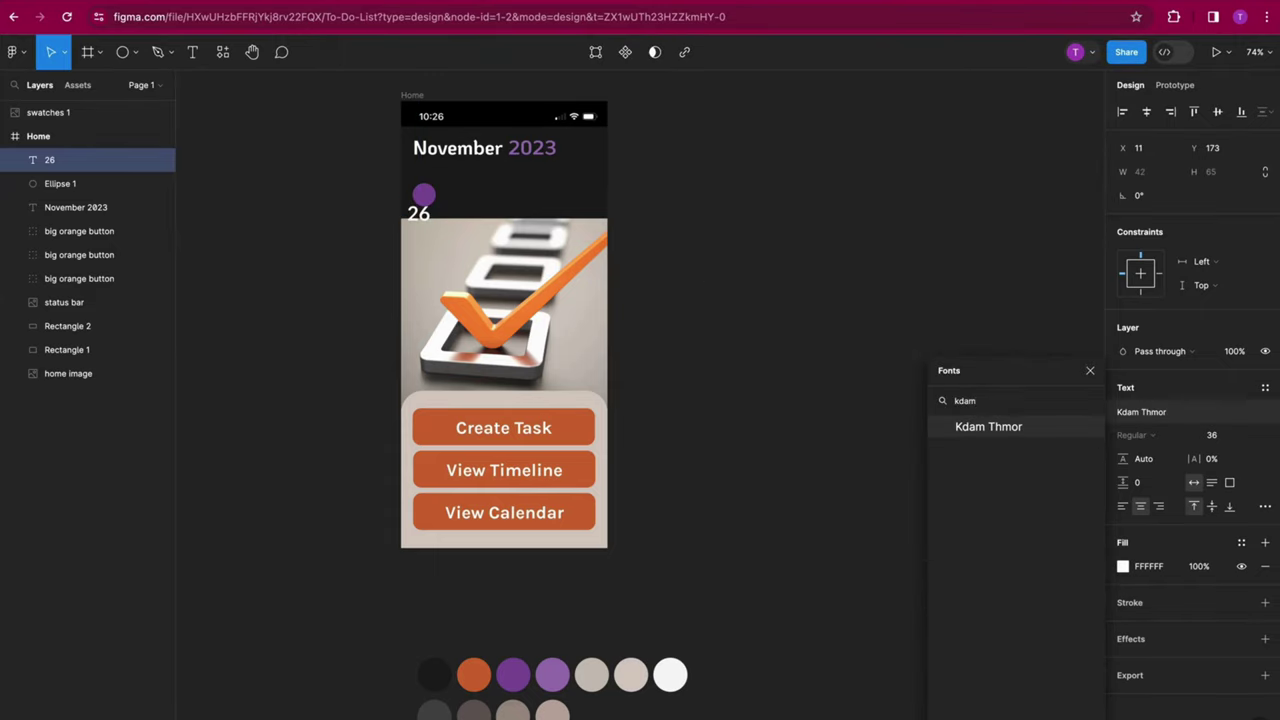
{"action": "key", "text": "Return"}
{"action": "left_click", "coordinate": [1212, 435]}
{"action": "type", "text": "32"}
{"action": "key", "text": "Return"}
{"action": "left_click_drag", "start_coordinate": [419, 212], "coordinate": [424, 194]}
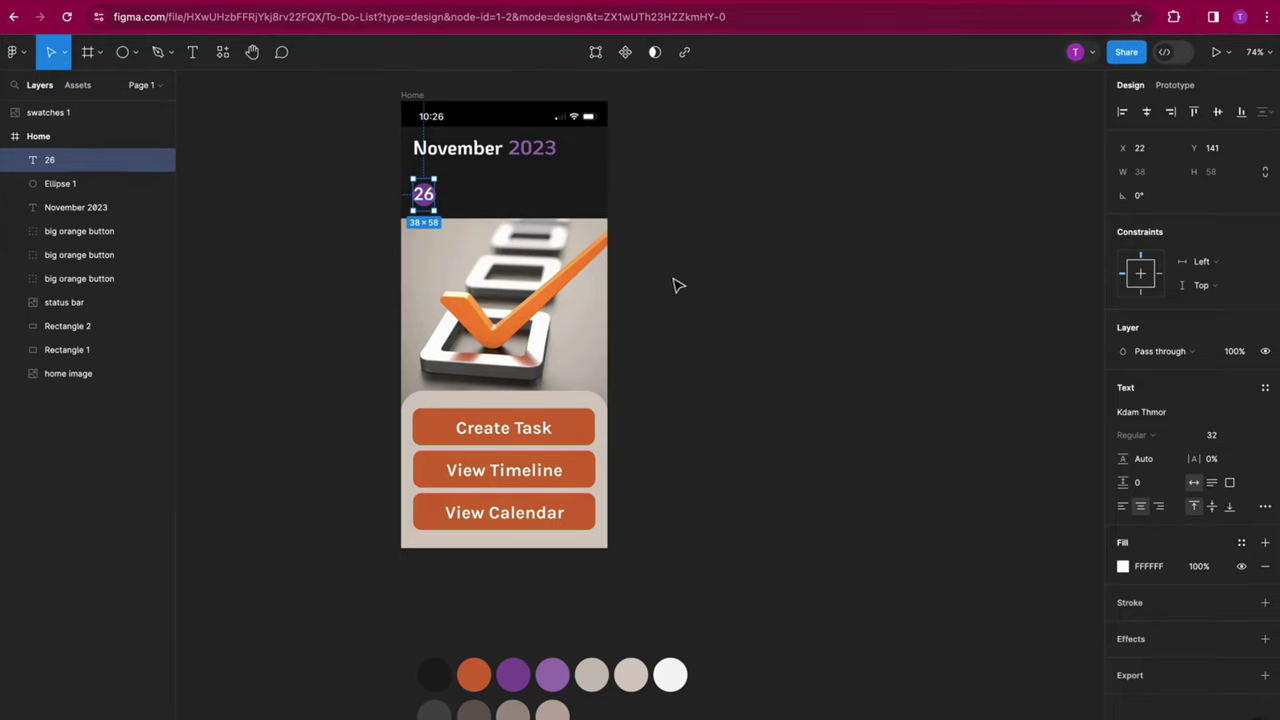
{"action": "left_click", "coordinate": [751, 289]}
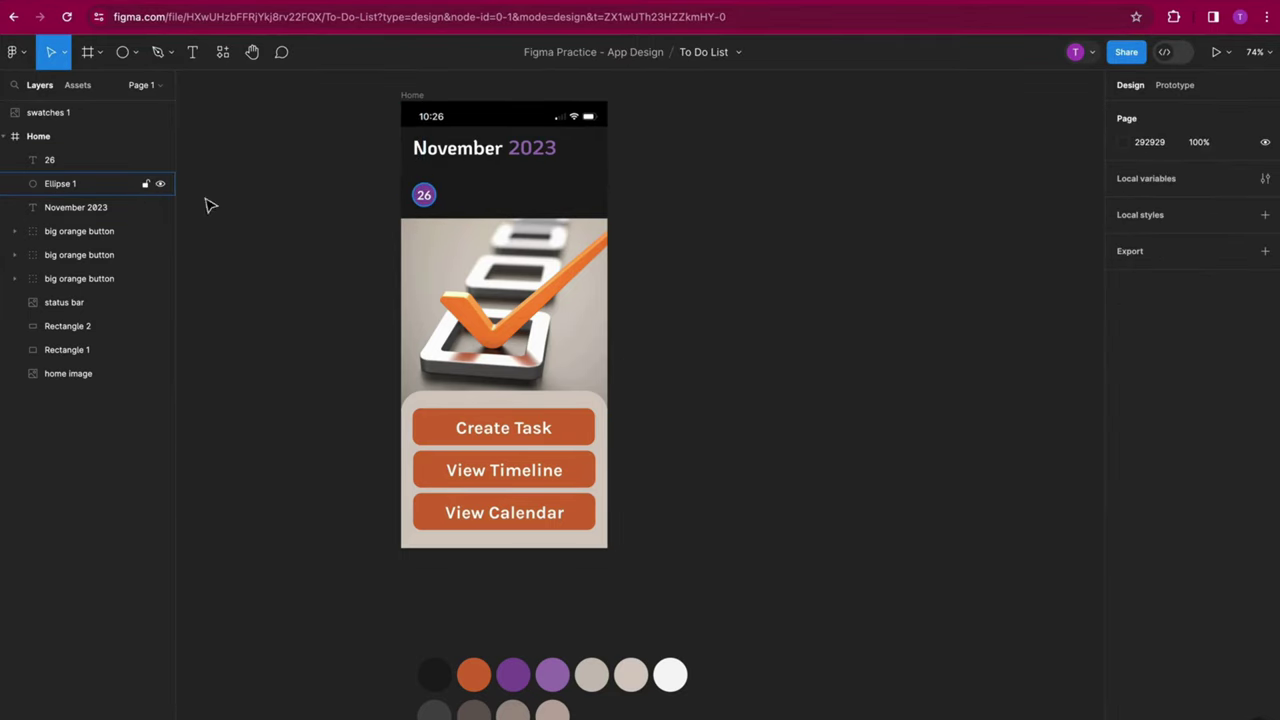
{"action": "left_click", "coordinate": [195, 55]}
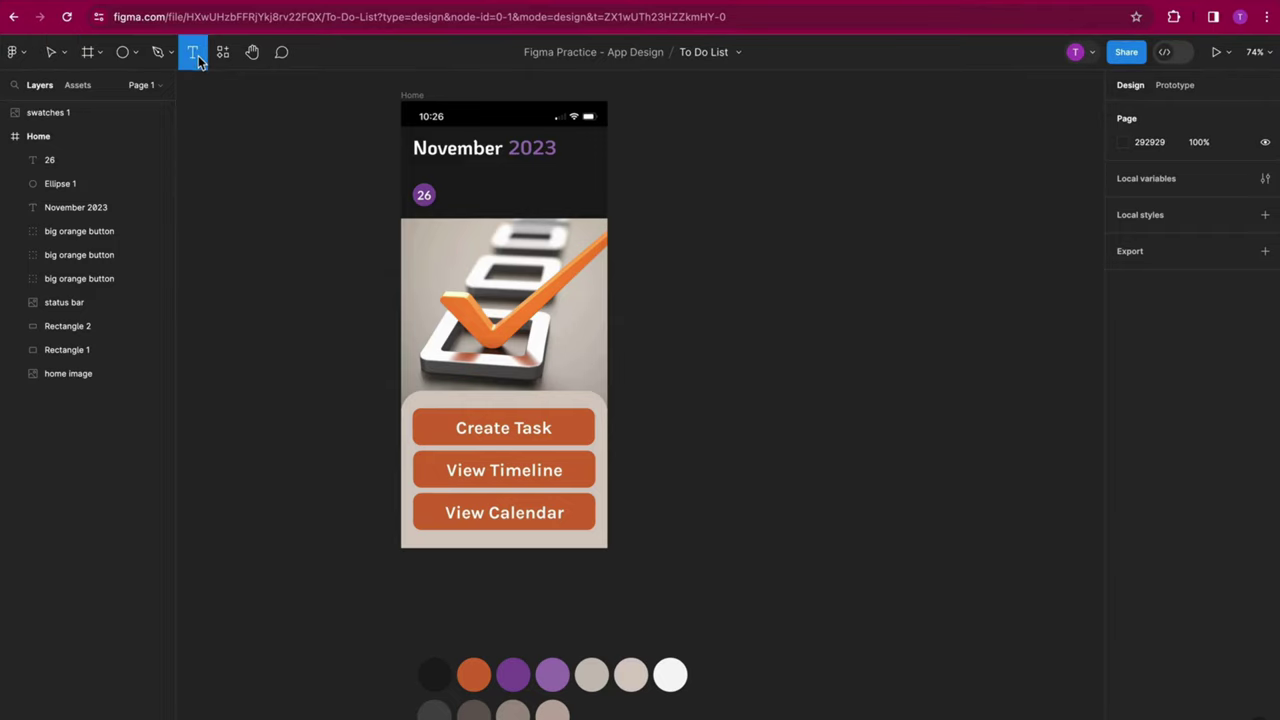
Add a 'Sun' text label just above the 26 circle.
{"action": "left_click", "coordinate": [324, 205]}
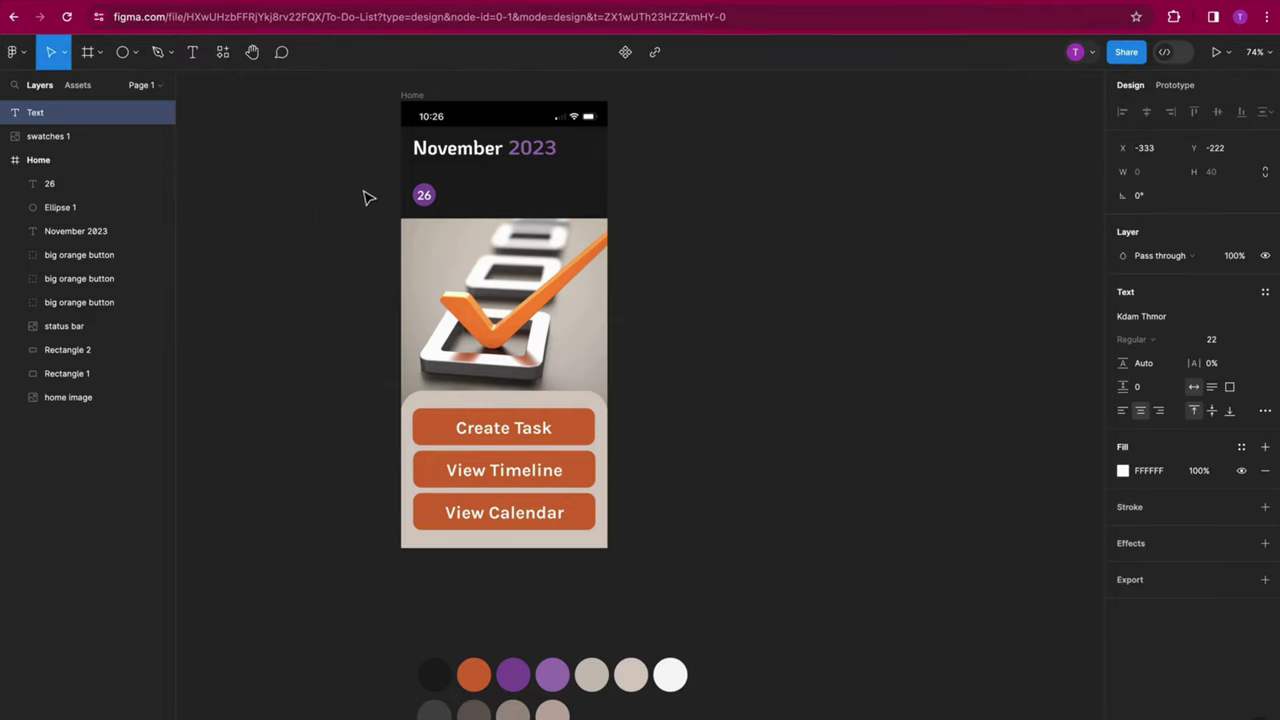
{"action": "type", "text": "Sun"}
{"action": "key", "text": "Escape"}
{"action": "left_click_drag", "start_coordinate": [318, 213], "coordinate": [421, 187]}
Set the Sun label to Karla Light, size 18.
{"action": "left_click", "coordinate": [1155, 419]}
{"action": "type", "text": "karla"}
{"action": "left_click", "coordinate": [968, 423]}
{"action": "left_click", "coordinate": [1150, 436]}
{"action": "left_click", "coordinate": [1150, 418]}
{"action": "left_click", "coordinate": [1211, 435]}
{"action": "type", "text": "18"}
{"action": "key", "text": "Return"}
{"action": "left_click", "coordinate": [700, 310]}
{"action": "left_click", "coordinate": [422, 170]}
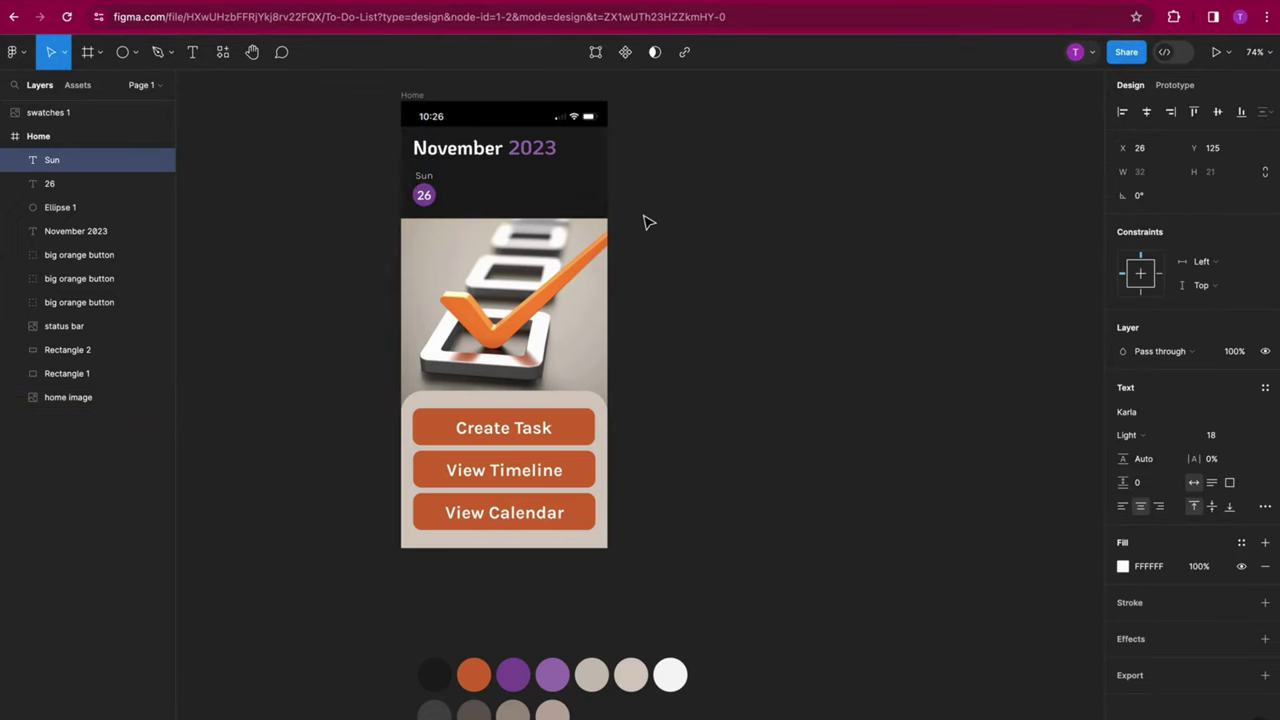
Group Sun, 26 and the purple circle and name the group 'date circle'.
{"action": "left_click", "coordinate": [50, 183], "text": "shift"}
{"action": "left_click", "coordinate": [60, 207]}
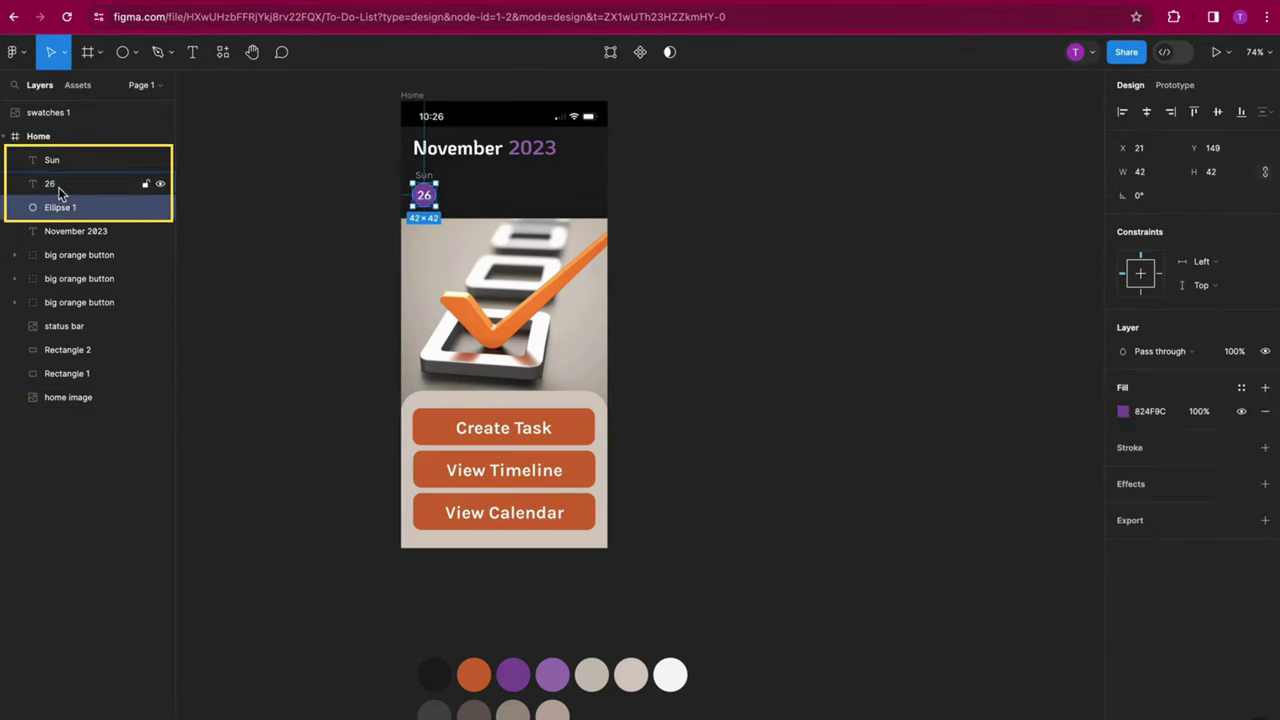
{"action": "left_click", "coordinate": [50, 160], "text": "shift"}
{"action": "right_click", "coordinate": [103, 187]}
{"action": "left_click", "coordinate": [197, 318]}
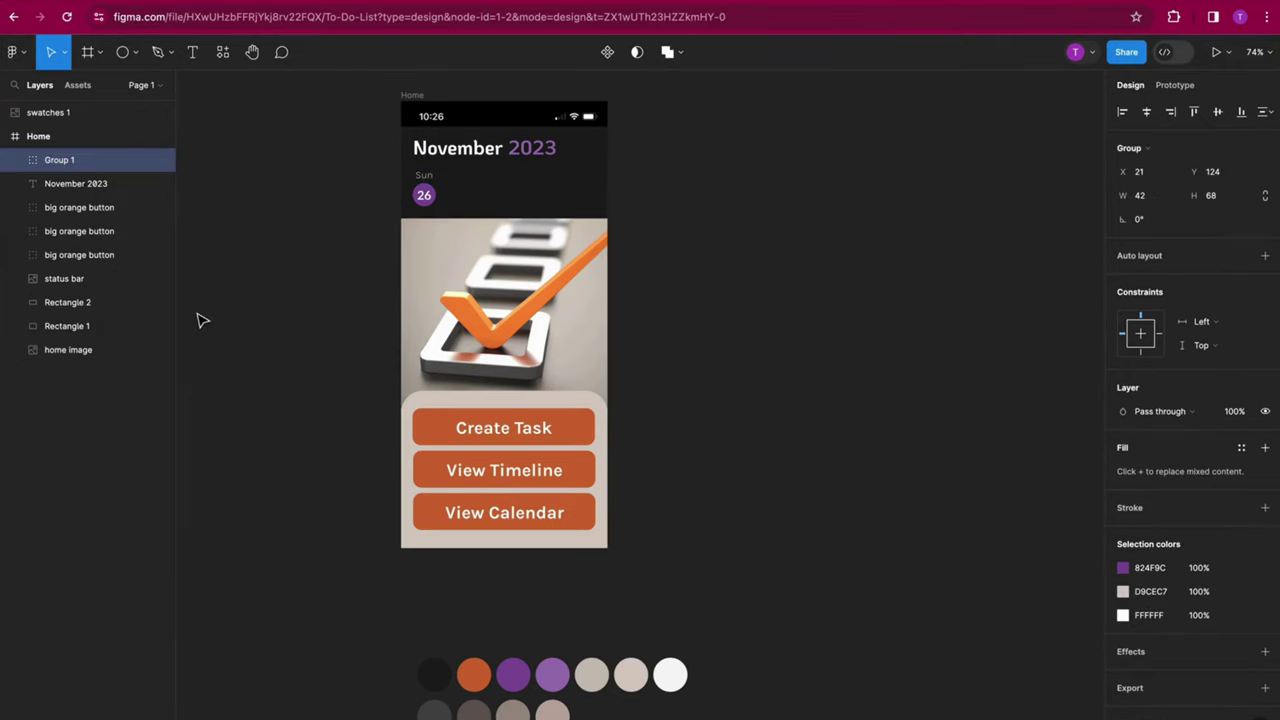
{"action": "double_click", "coordinate": [60, 160]}
{"action": "type", "text": "date circle"}
{"action": "key", "text": "Return"}
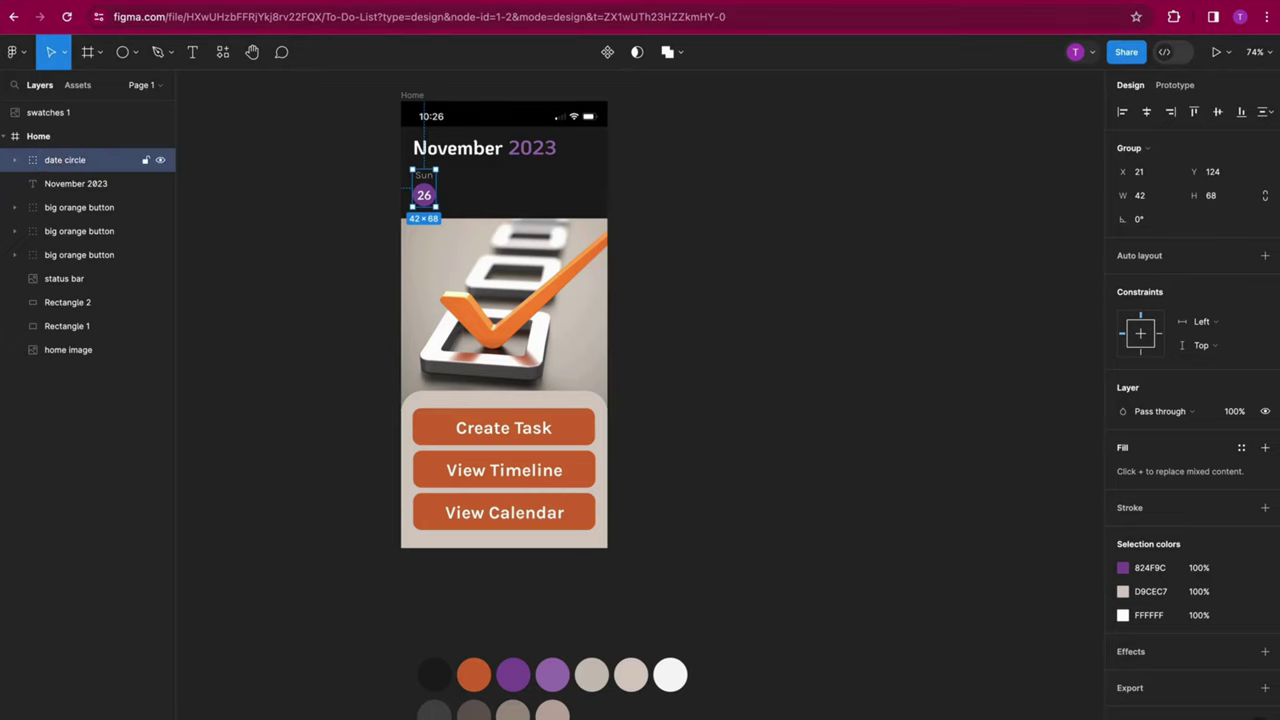
Duplicate the date circle group three times.
{"action": "key", "text": "ctrl+d"}
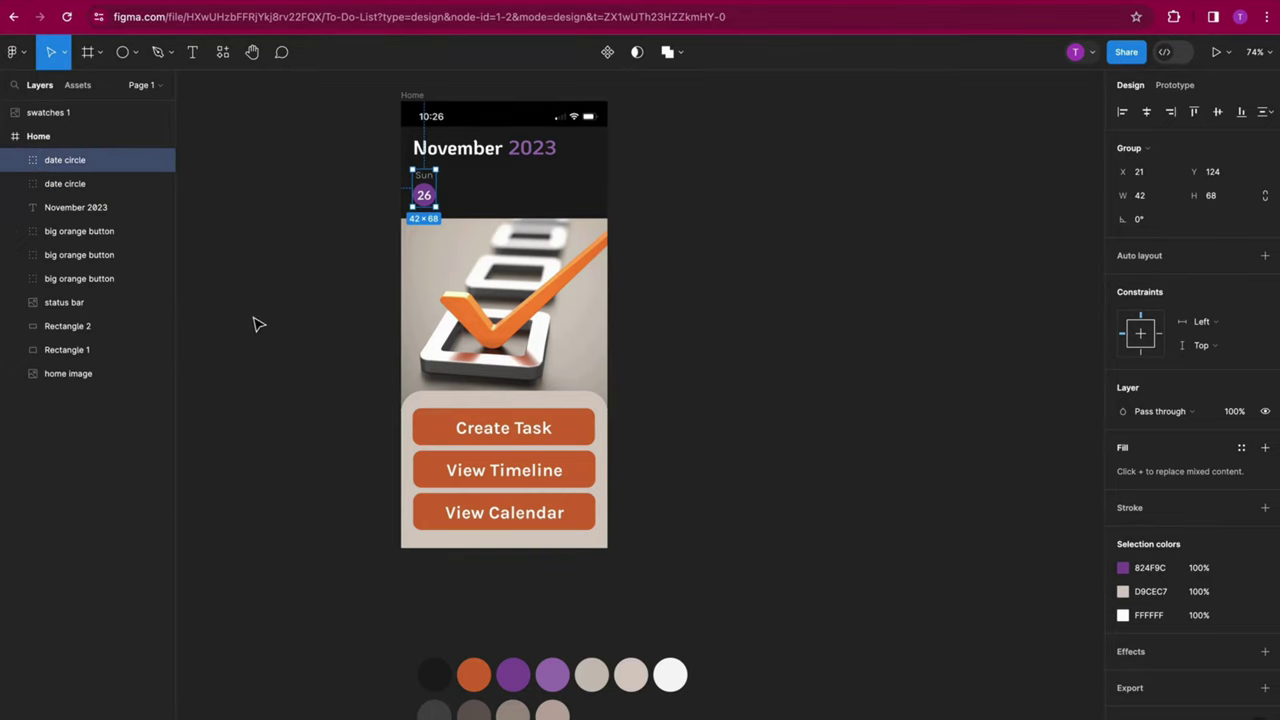
{"action": "key", "text": "ctrl+d"}
{"action": "key", "text": "ctrl+d"}
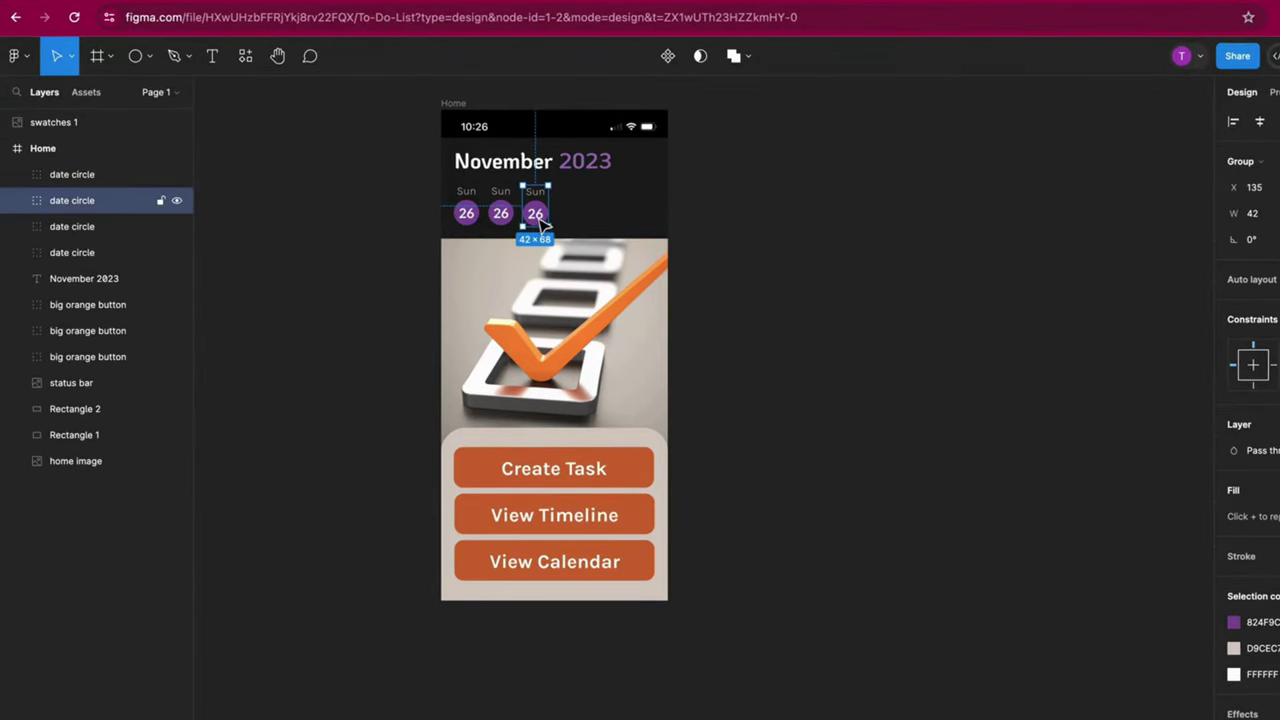
{"action": "key", "text": "ctrl+d"}
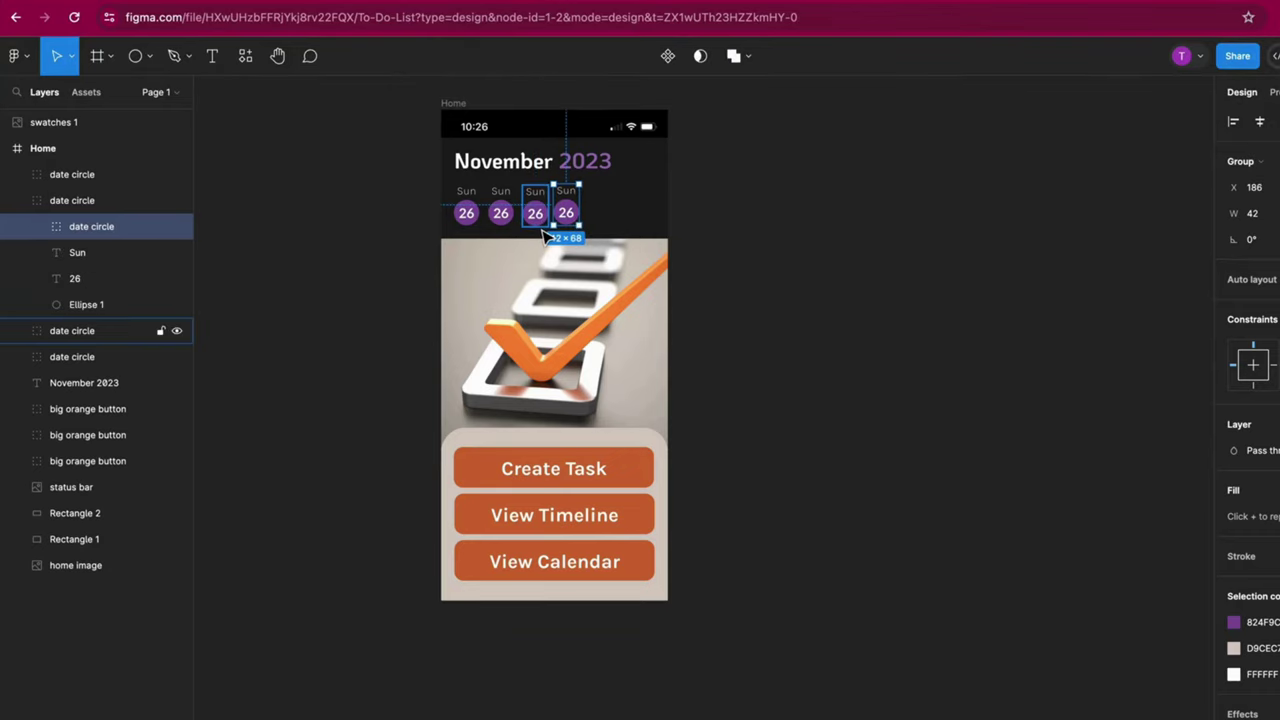
{"action": "left_click", "coordinate": [337, 241]}
{"action": "left_click", "coordinate": [79, 205]}
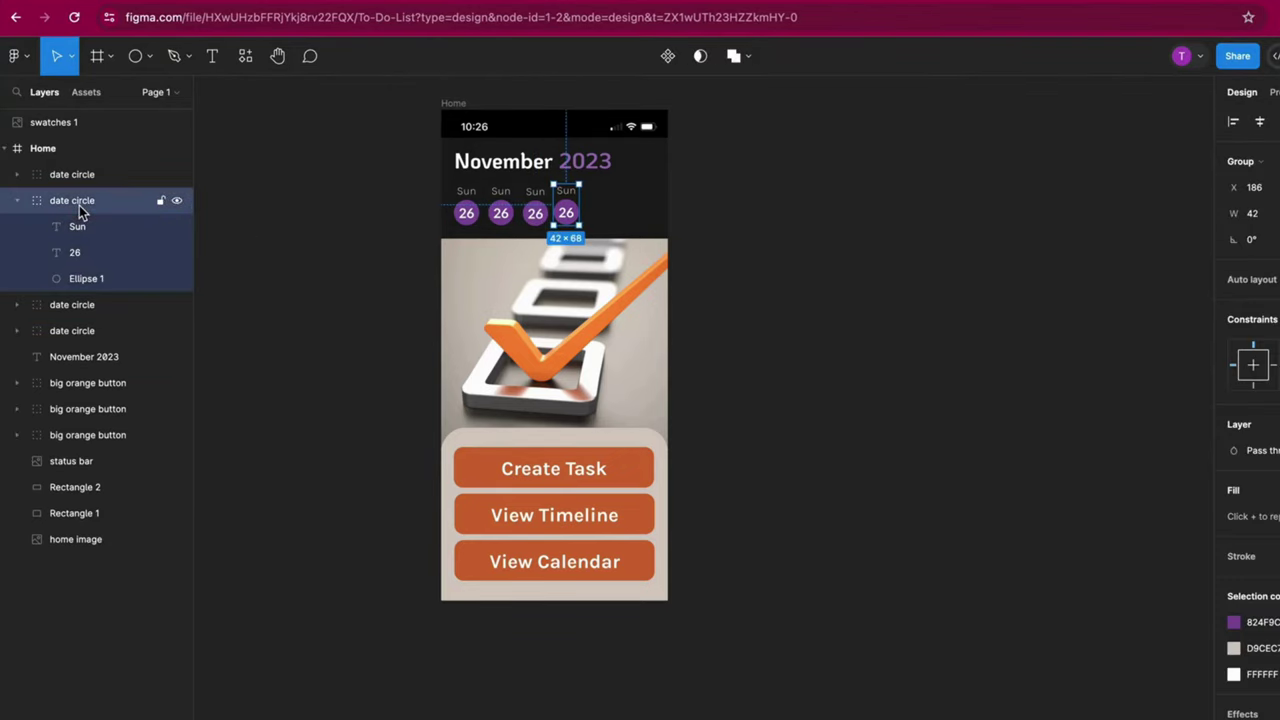
{"action": "left_click", "coordinate": [17, 200]}
{"action": "left_click", "coordinate": [289, 240]}
Add a fifth date circle at the end of the row and space all five evenly.
{"action": "left_click", "coordinate": [100, 203]}
{"action": "key", "text": "ctrl+d"}
{"action": "left_click_drag", "start_coordinate": [536, 213], "coordinate": [605, 222]}
{"action": "left_click", "coordinate": [540, 220]}
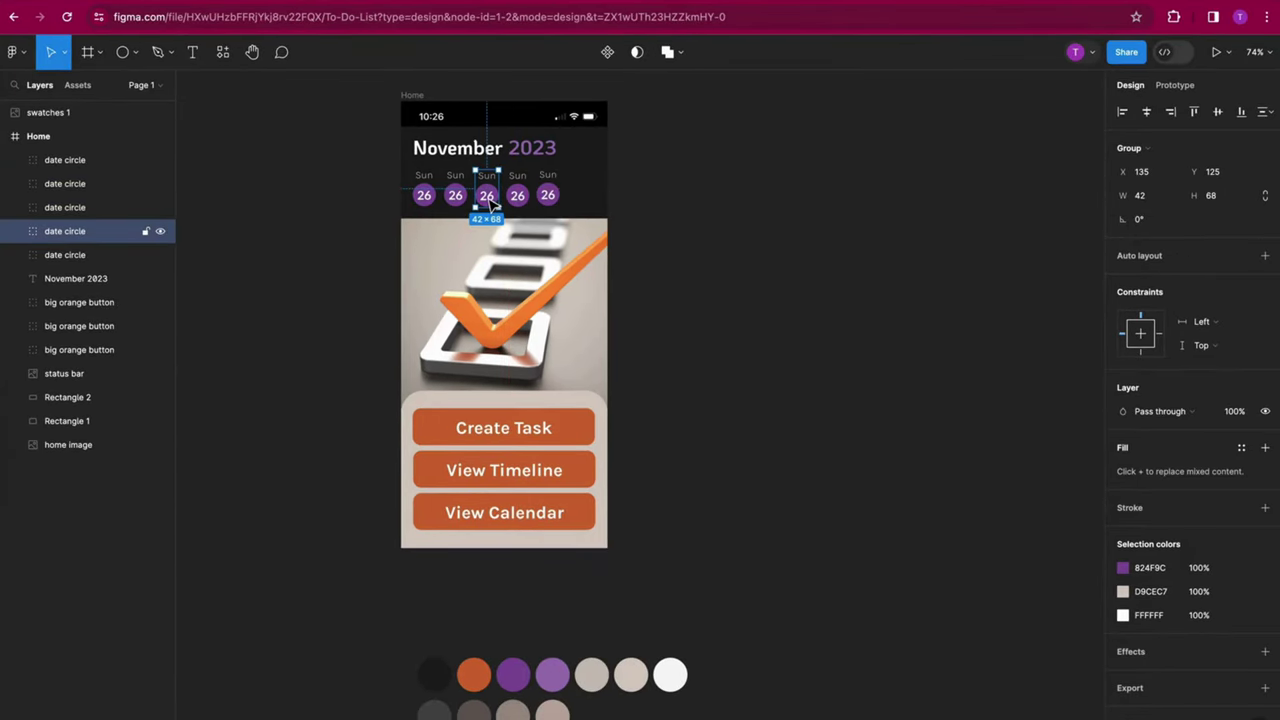
{"action": "left_click", "coordinate": [670, 220]}
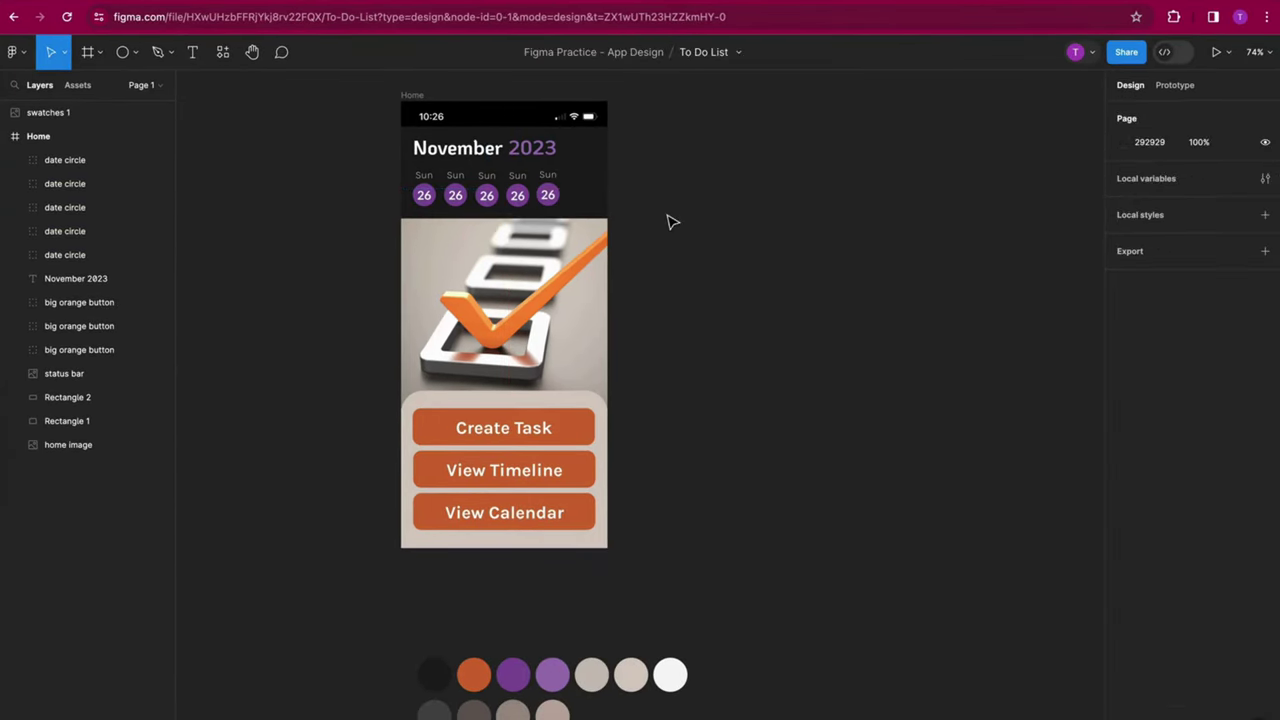
{"action": "left_click", "coordinate": [522, 200]}
{"action": "mouse_move", "coordinate": [546, 195]}
{"action": "left_mouse_down"}
{"action": "mouse_move", "coordinate": [566, 195]}
{"action": "mouse_move", "coordinate": [549, 195]}
{"action": "left_mouse_up"}
{"action": "left_click", "coordinate": [755, 236]}
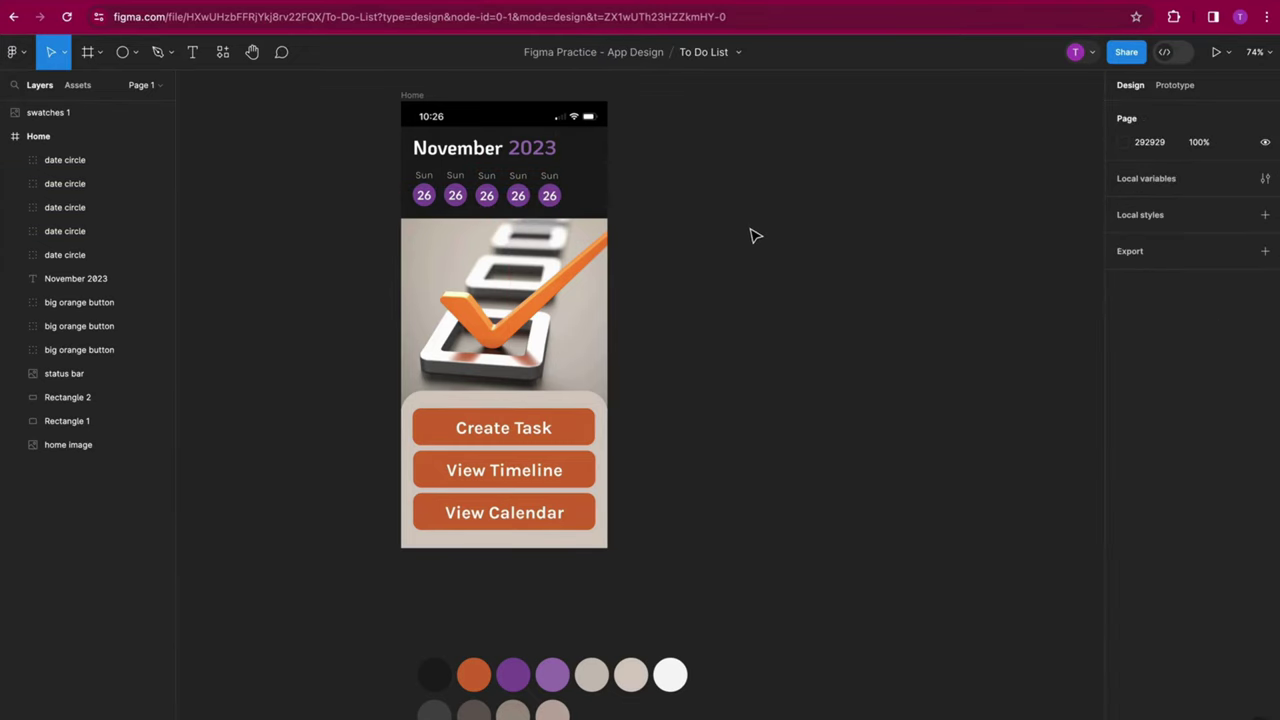
Relabel the second date circle's day 'Mon' and select the third day label.
{"action": "double_click", "coordinate": [424, 175]}
{"action": "left_click", "coordinate": [456, 176]}
{"action": "type", "text": "Mon"}
{"action": "left_click", "coordinate": [486, 177]}
Label the fourth and fifth day columns Wed and Thurs.
{"action": "double_click", "coordinate": [515, 177]}
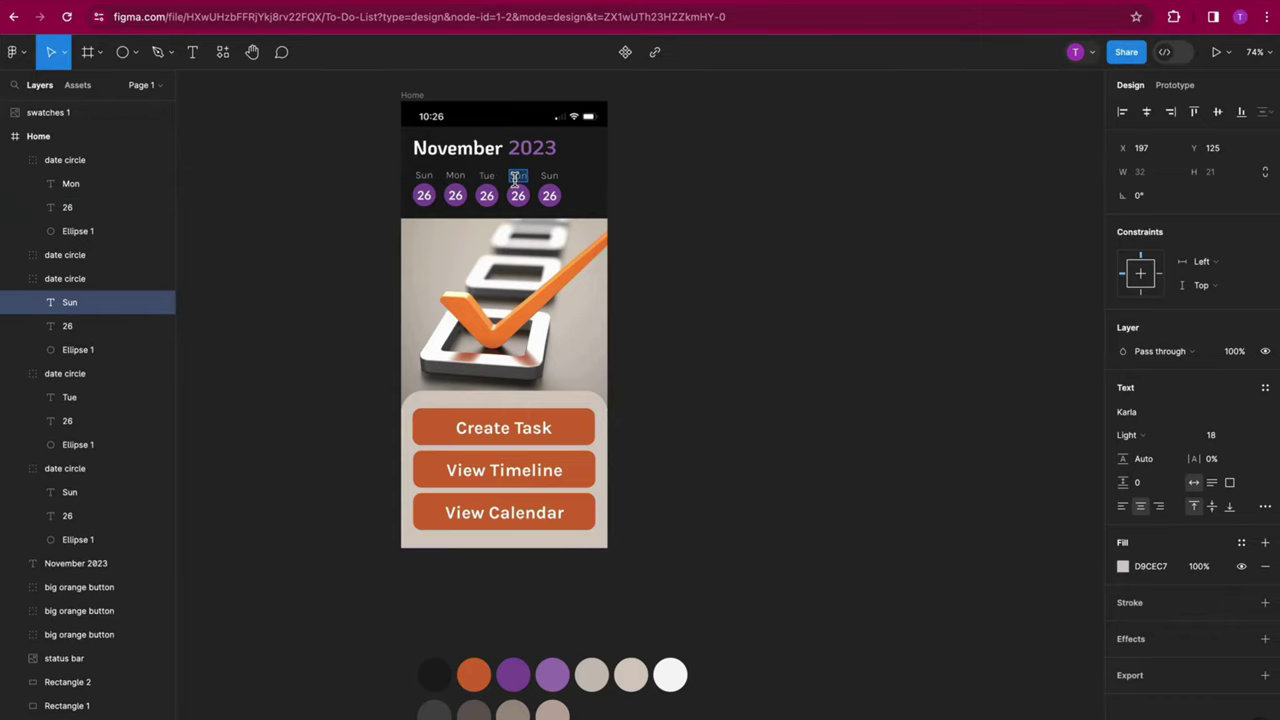
{"action": "type", "text": "Wed"}
{"action": "double_click", "coordinate": [551, 176]}
{"action": "type", "text": "Thurs"}
Number the Mon through Thurs date circles 27, 28, 29 and 30.
{"action": "double_click", "coordinate": [455, 196]}
{"action": "type", "text": "27"}
{"action": "double_click", "coordinate": [486, 195]}
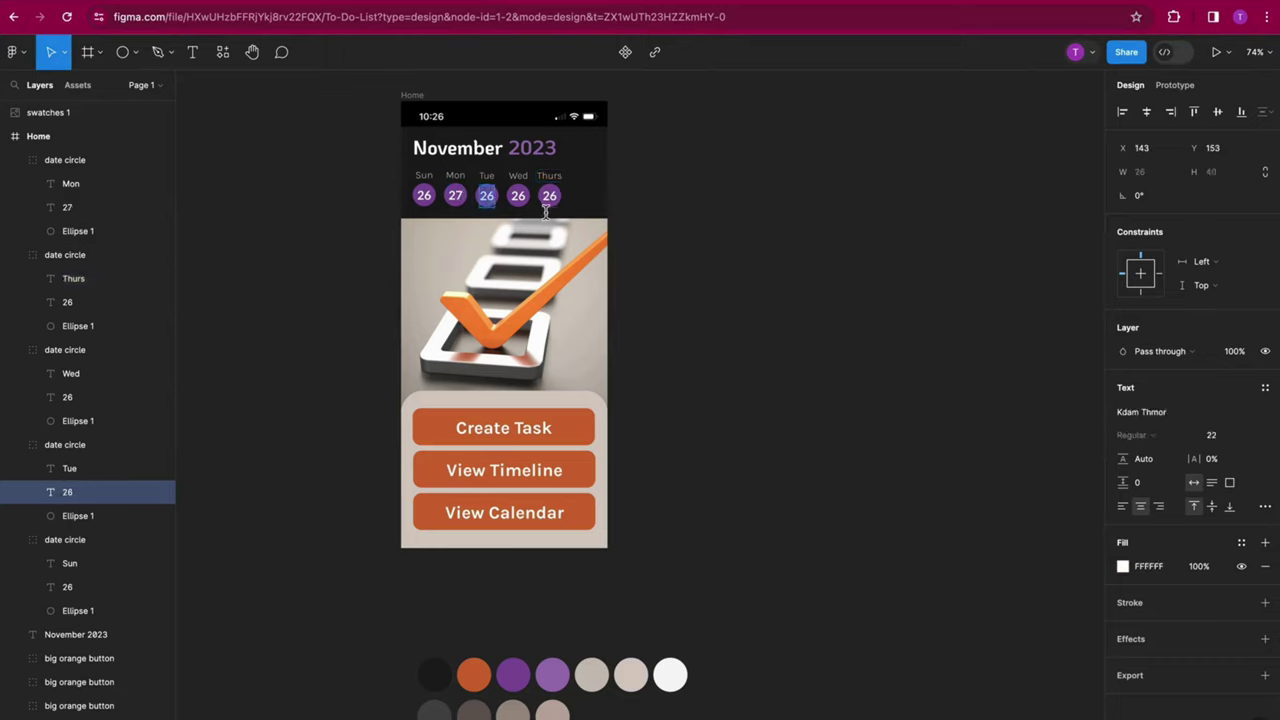
{"action": "type", "text": "28"}
{"action": "double_click", "coordinate": [518, 195]}
{"action": "type", "text": "29"}
{"action": "double_click", "coordinate": [549, 195]}
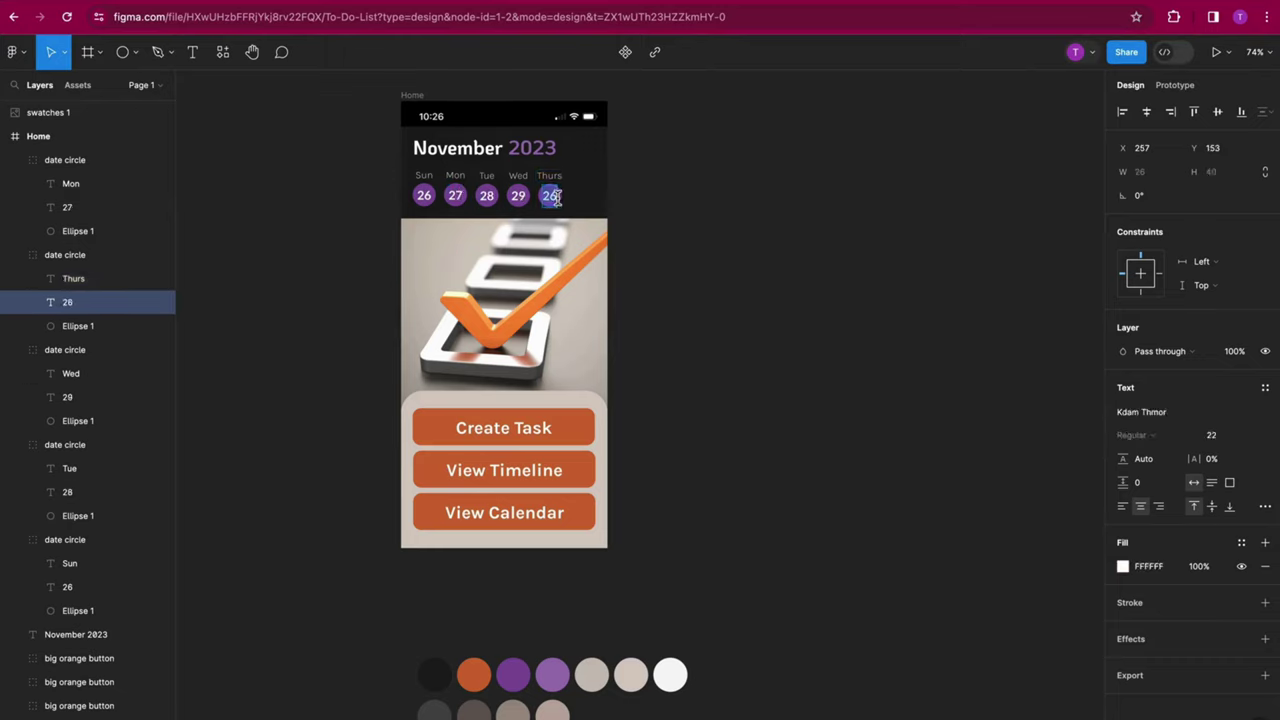
{"action": "type", "text": "30"}
{"action": "key", "text": "Escape"}
{"action": "left_click", "coordinate": [762, 254]}
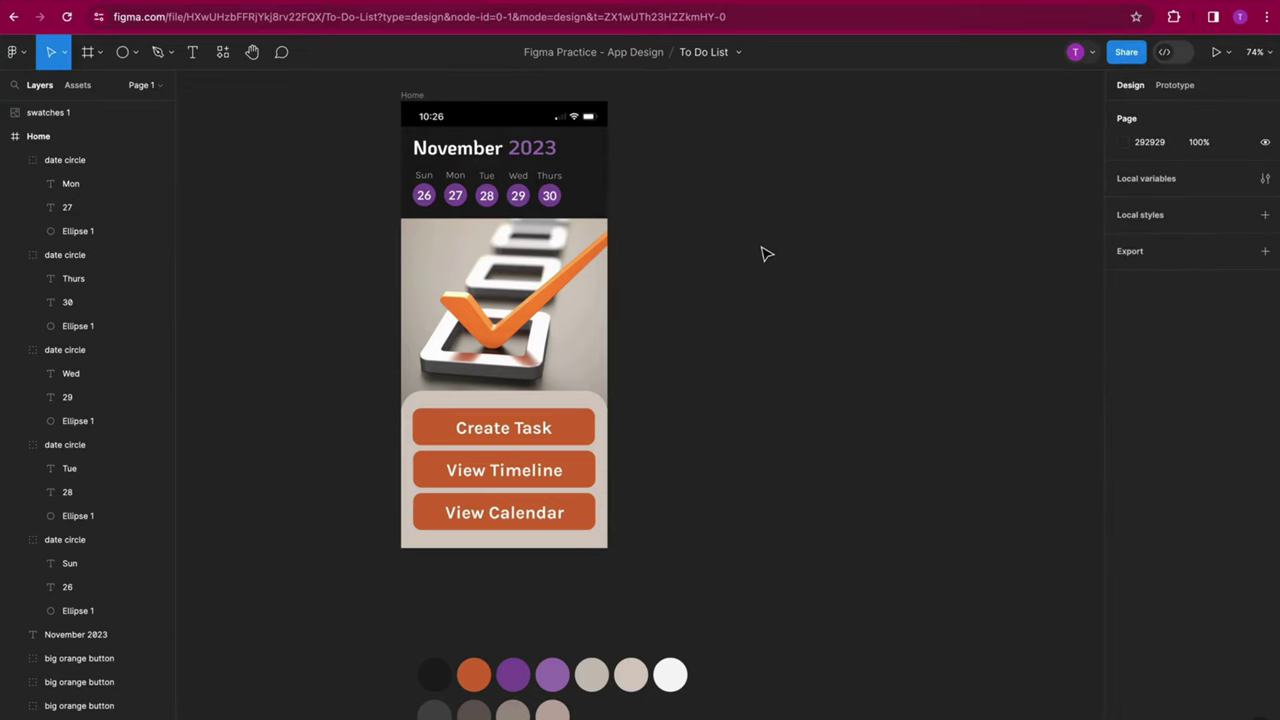
Add a '>' text beside the 30 circle in Karla Bold at size 32.
{"action": "key", "text": "t"}
{"action": "left_click", "coordinate": [581, 198]}
{"action": "type", "text": ">"}
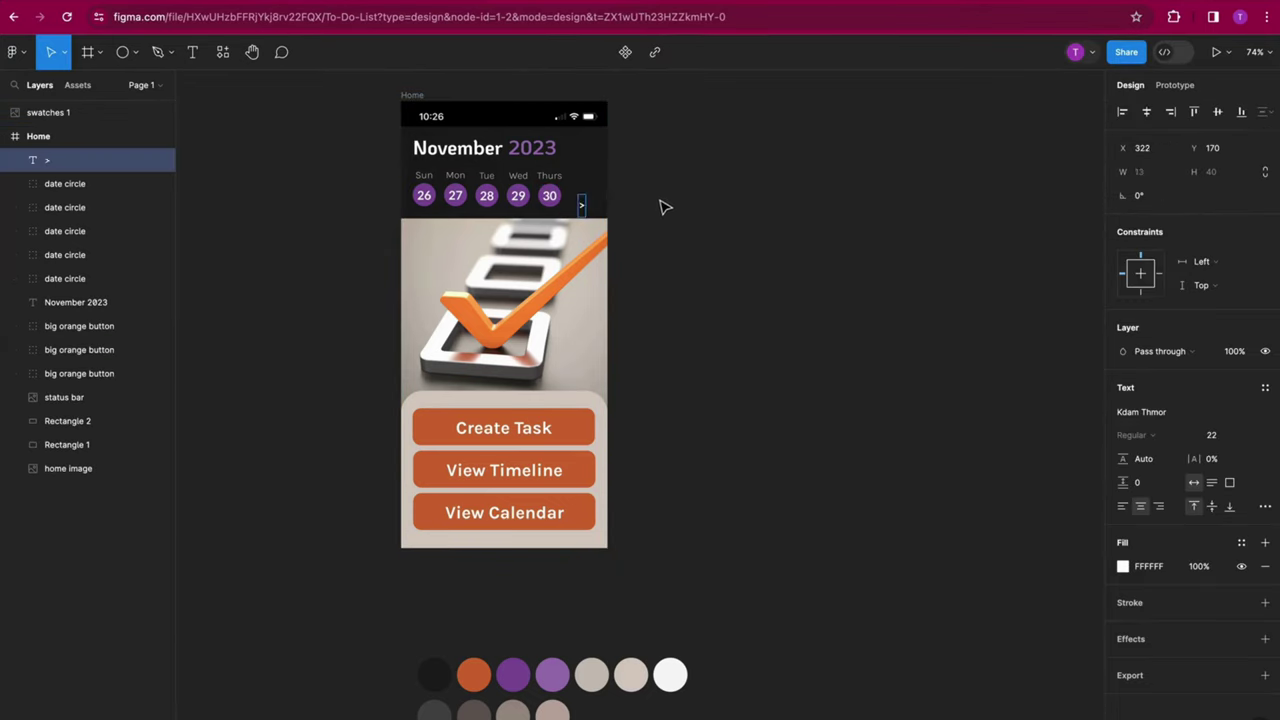
{"action": "key", "text": "Escape"}
{"action": "left_click", "coordinate": [1140, 411]}
{"action": "type", "text": "karl"}
{"action": "key", "text": "Return"}
{"action": "left_click", "coordinate": [1140, 435]}
{"action": "left_click", "coordinate": [1128, 466]}
{"action": "left_click", "coordinate": [1216, 435]}
{"action": "type", "text": "32"}
{"action": "key", "text": "Return"}
Colour the '>' arrow purple 824F9C.
{"action": "left_click", "coordinate": [931, 426]}
{"action": "left_click", "coordinate": [585, 202]}
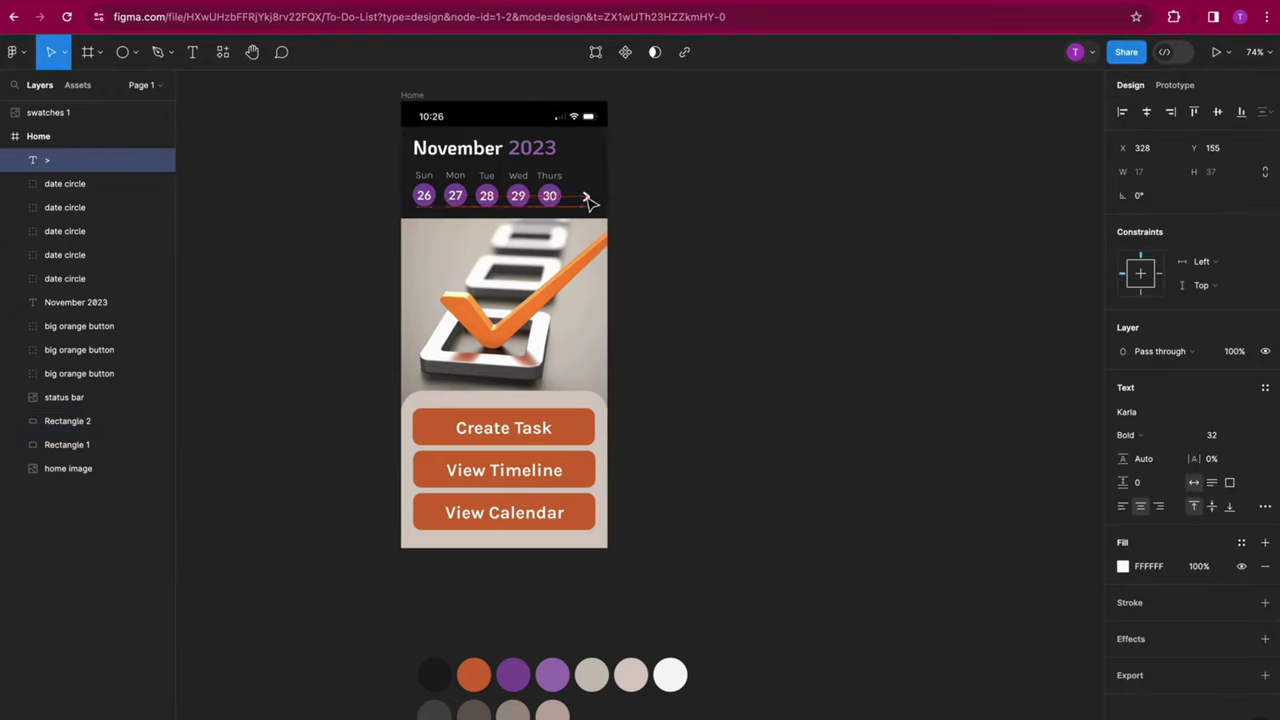
{"action": "left_click", "coordinate": [1122, 566]}
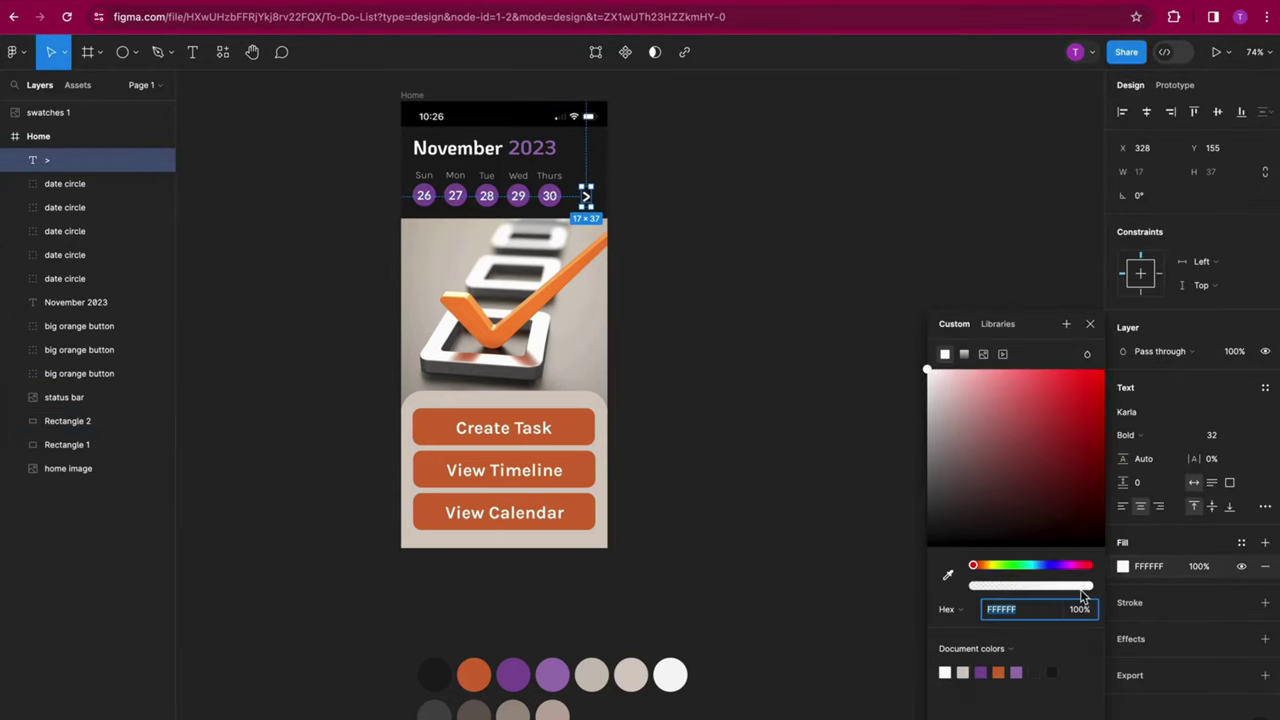
{"action": "left_click", "coordinate": [986, 668]}
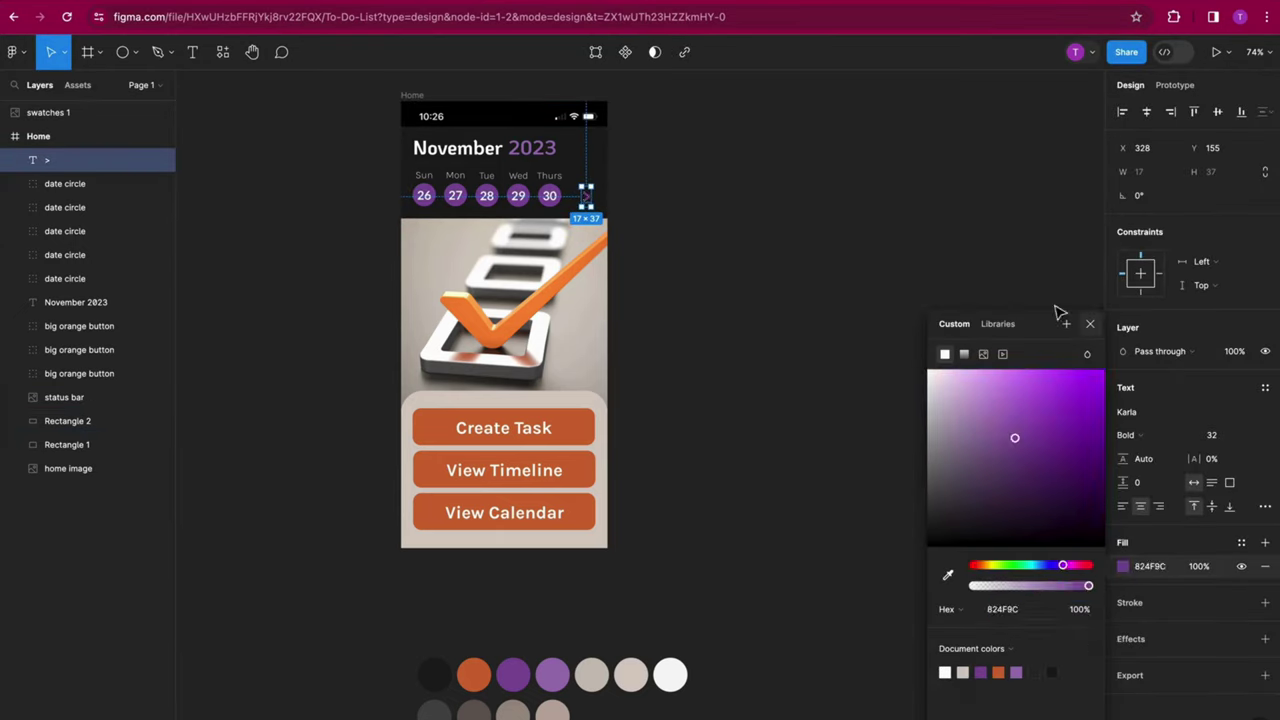
{"action": "left_click", "coordinate": [1033, 294]}
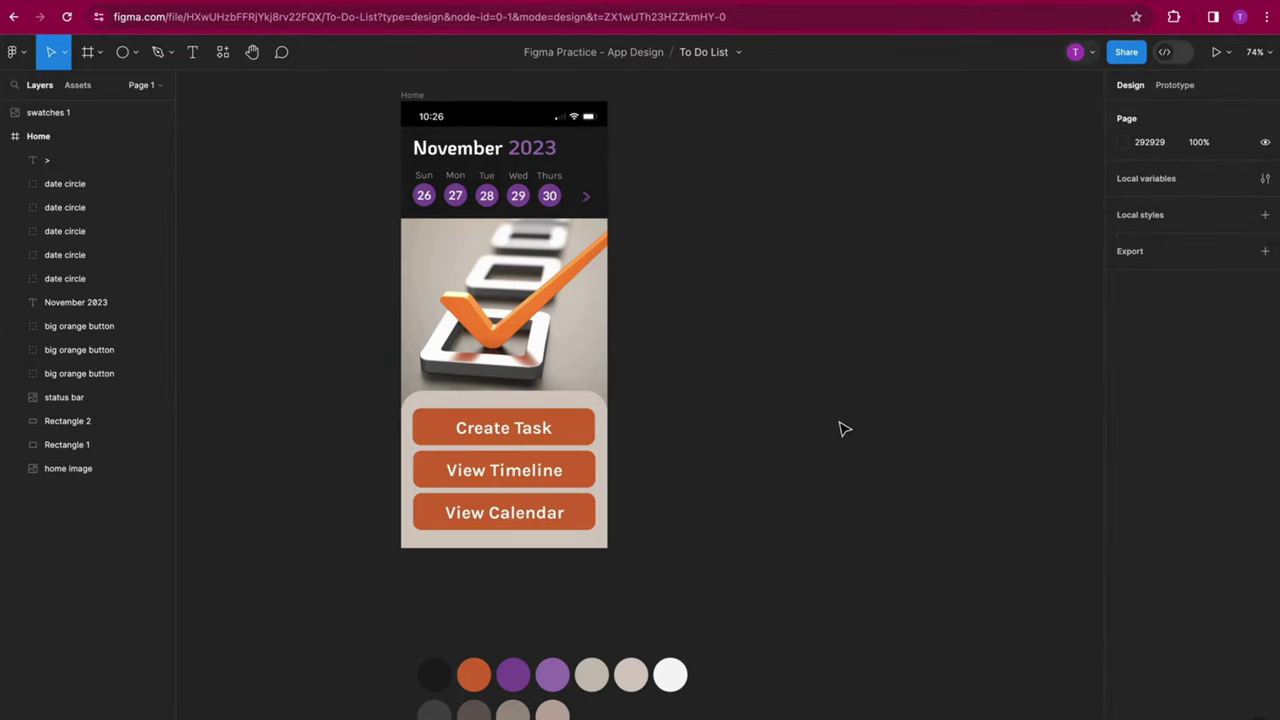
{"action": "key", "text": "ctrl+plus"}
Draw a short line beside the header, 32 wide with stroke weight 3.
{"action": "left_click_drag", "start_coordinate": [660, 286], "coordinate": [878, 719]}
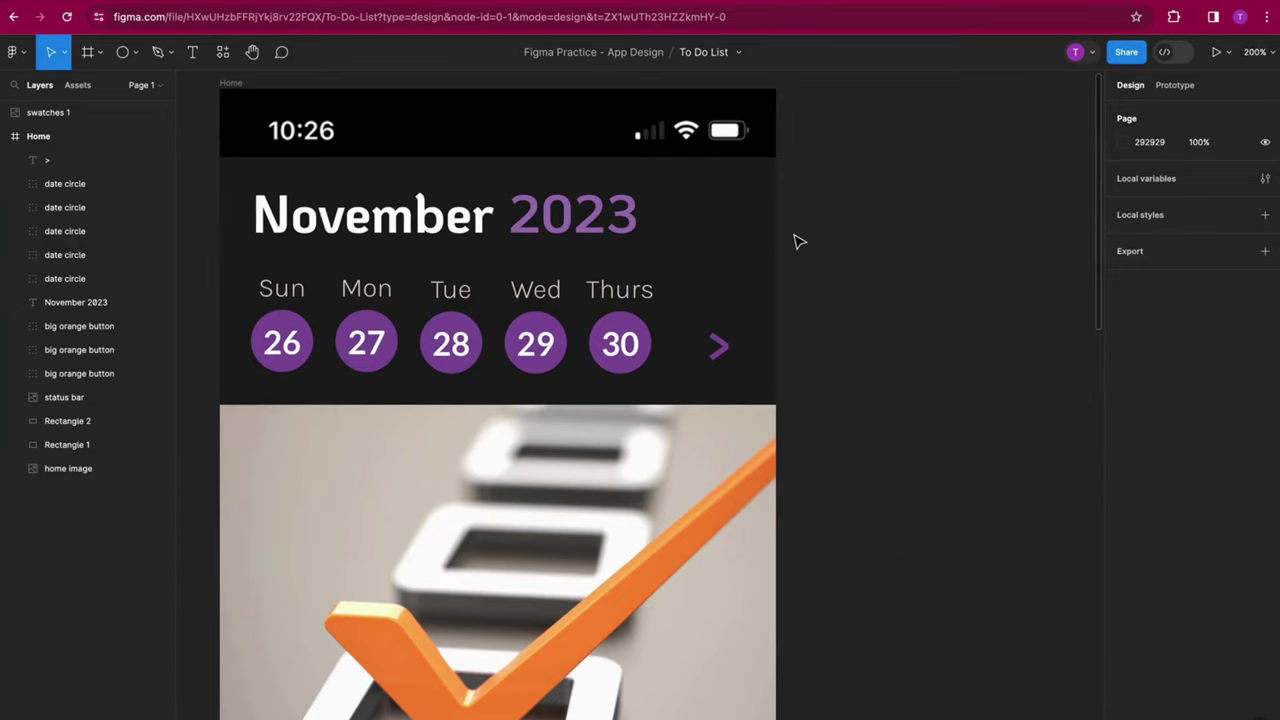
{"action": "left_click", "coordinate": [123, 54]}
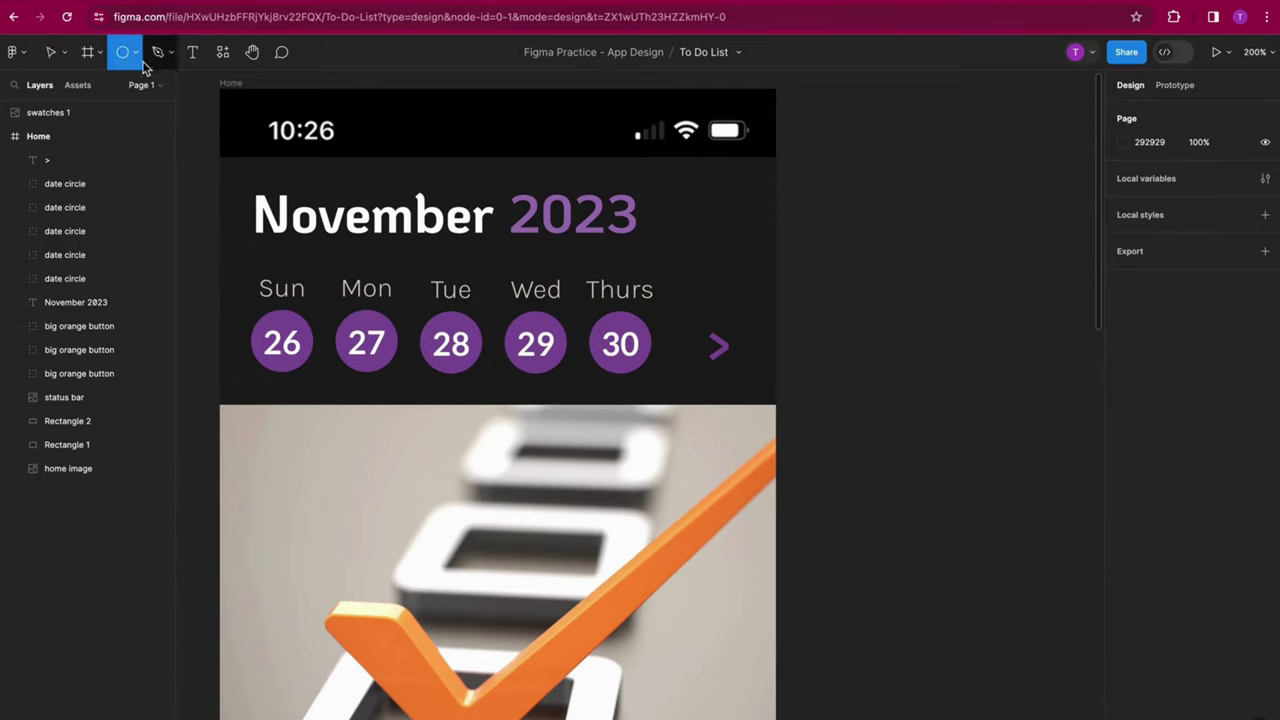
{"action": "left_click", "coordinate": [136, 53]}
{"action": "left_click", "coordinate": [96, 105]}
{"action": "left_click_drag", "start_coordinate": [829, 270], "coordinate": [896, 292]}
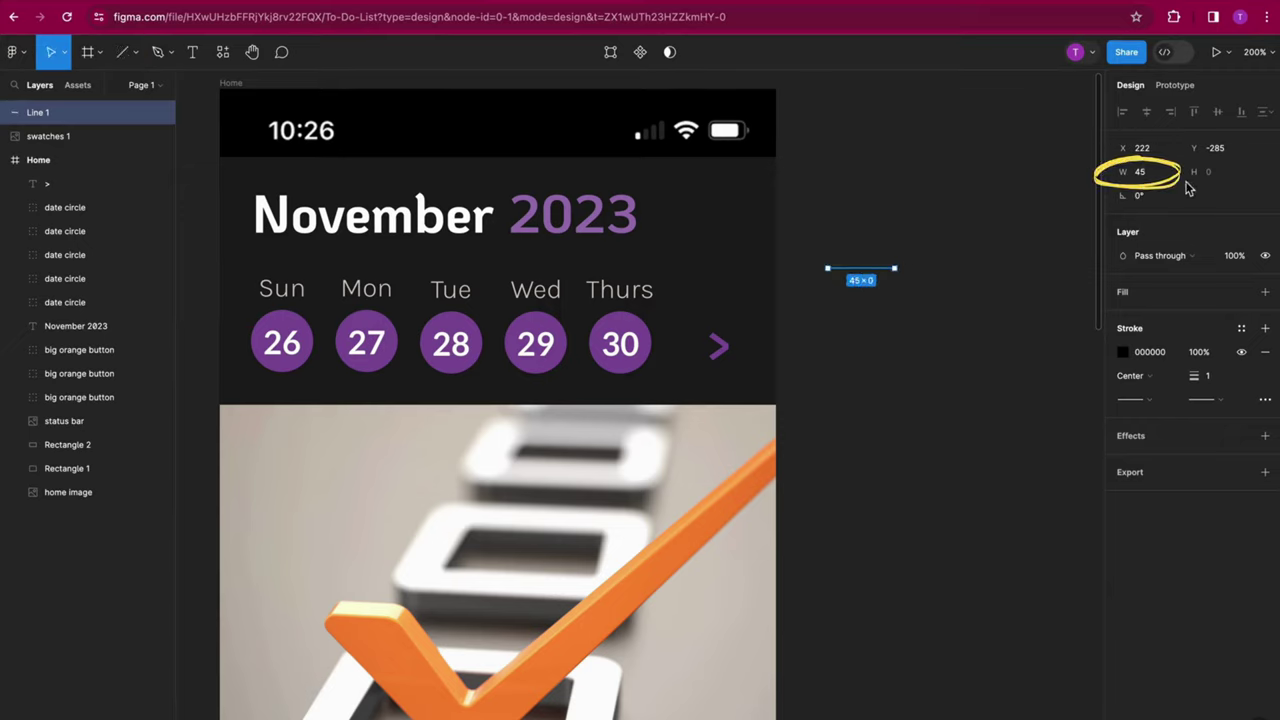
{"action": "left_click", "coordinate": [1148, 175]}
{"action": "type", "text": "32"}
{"action": "key", "text": "Return"}
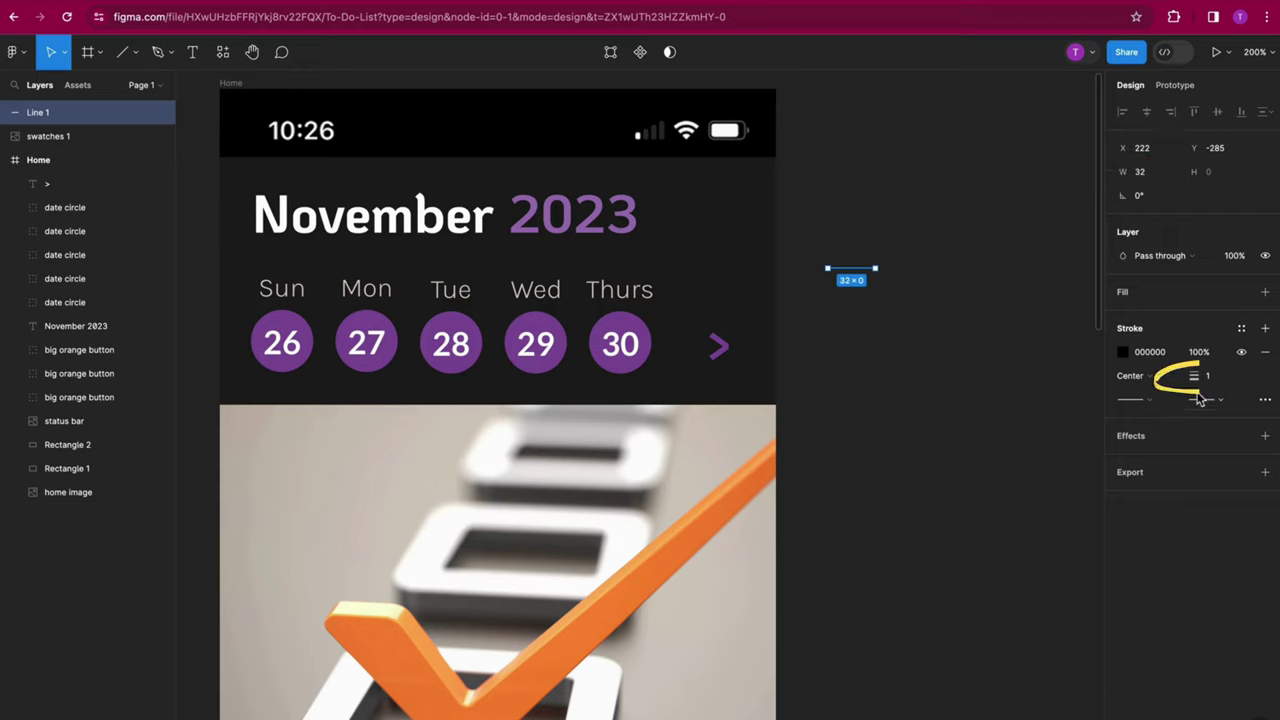
{"action": "left_click", "coordinate": [1207, 376]}
{"action": "type", "text": "3"}
{"action": "key", "text": "Return"}
Make the line's stroke white with round start and end caps.
{"action": "left_click", "coordinate": [1123, 352]}
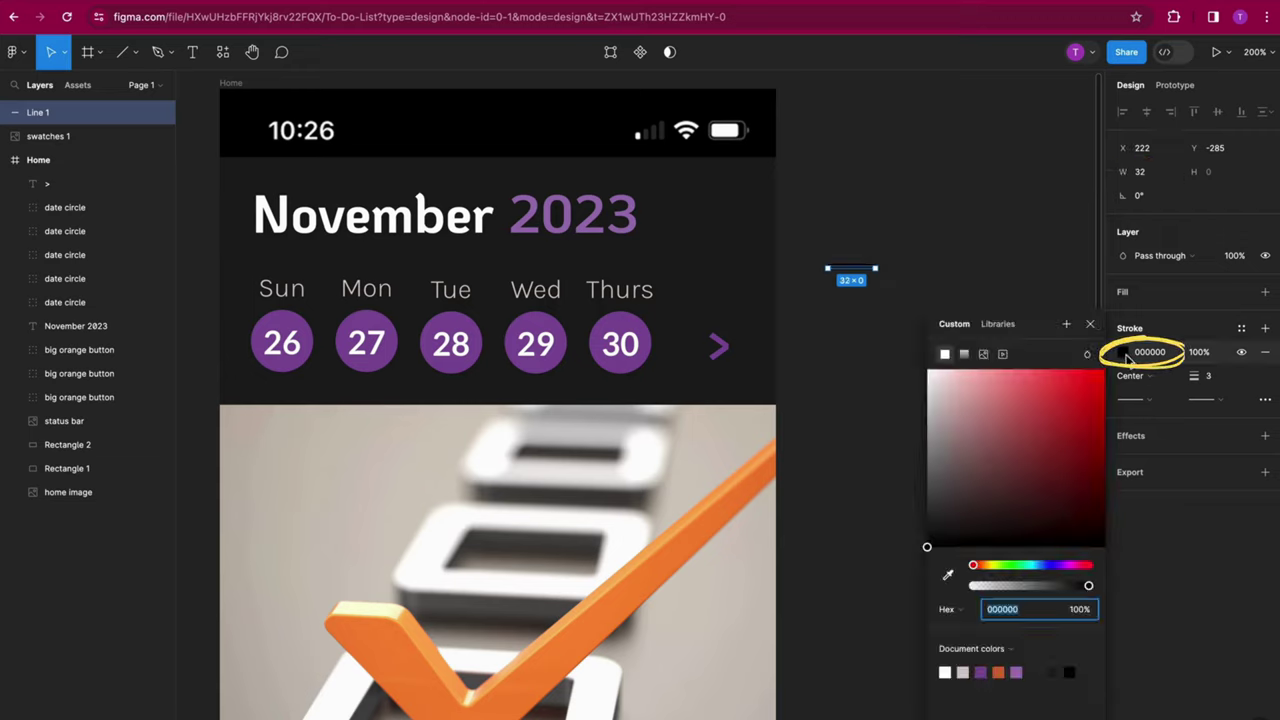
{"action": "left_click", "coordinate": [948, 672]}
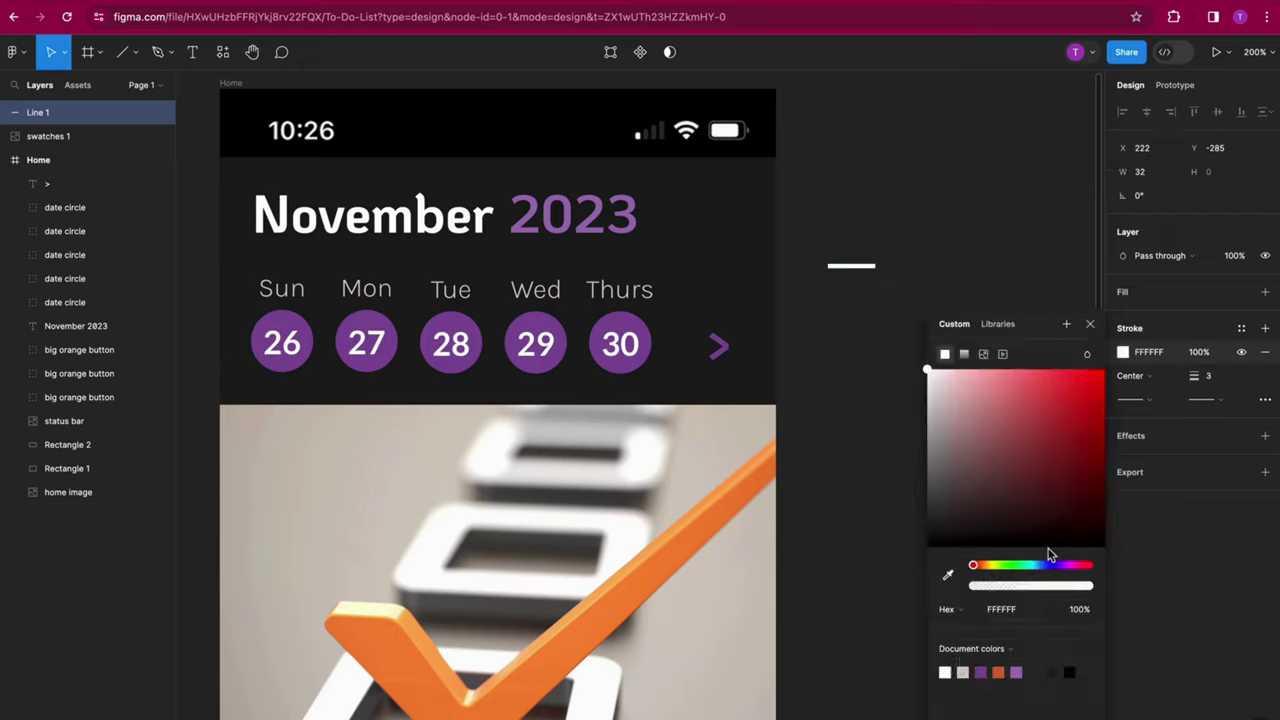
{"action": "left_click", "coordinate": [1071, 297]}
{"action": "left_click", "coordinate": [851, 266]}
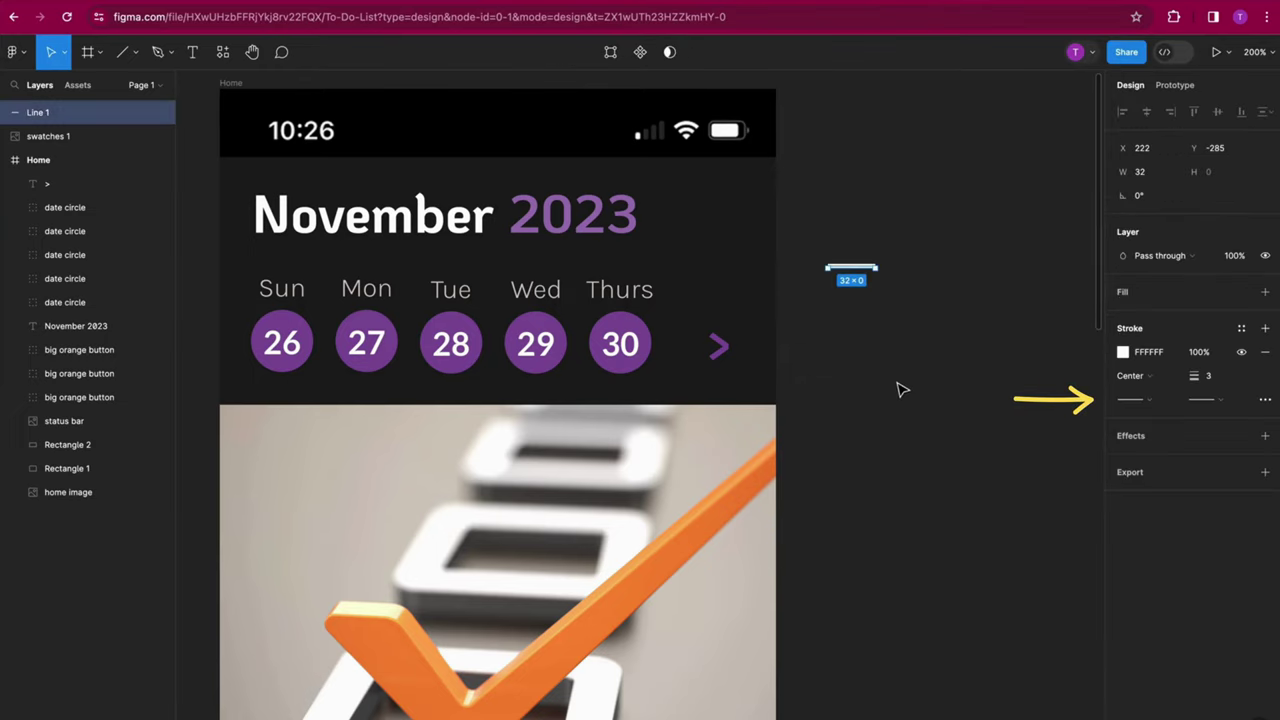
{"action": "left_click", "coordinate": [1155, 407]}
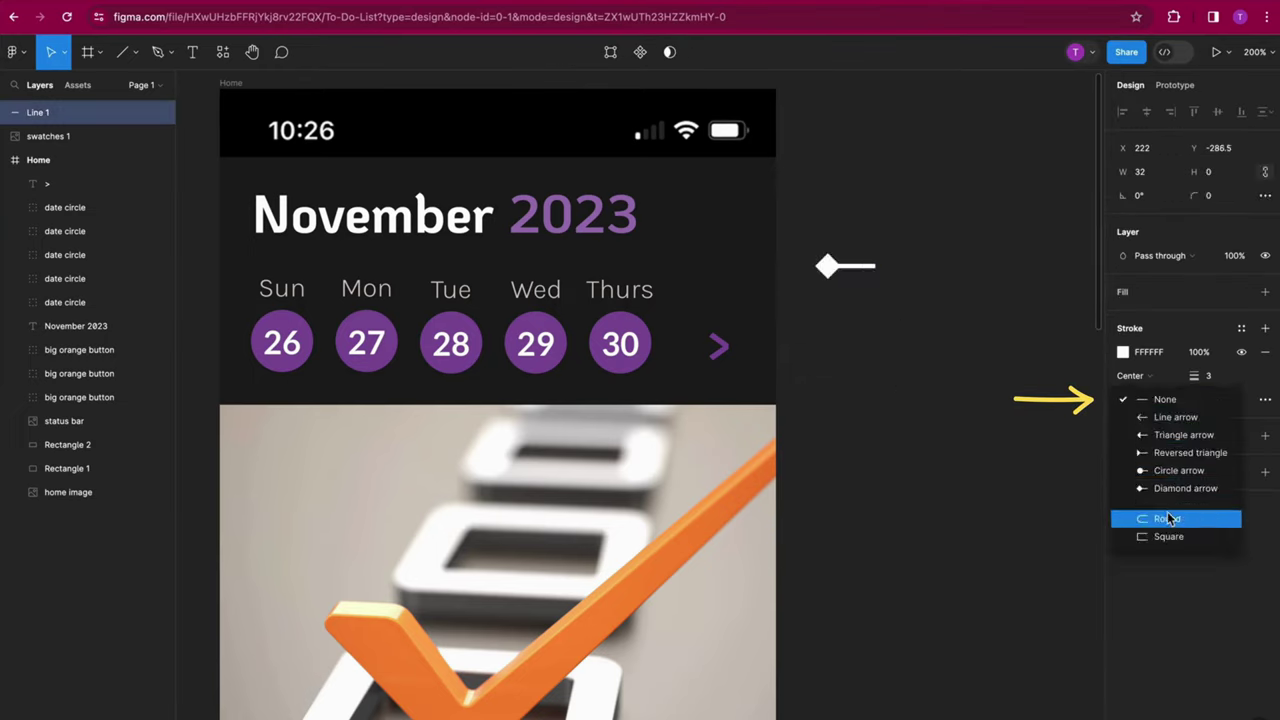
{"action": "left_click", "coordinate": [1160, 518]}
{"action": "left_click", "coordinate": [1213, 404]}
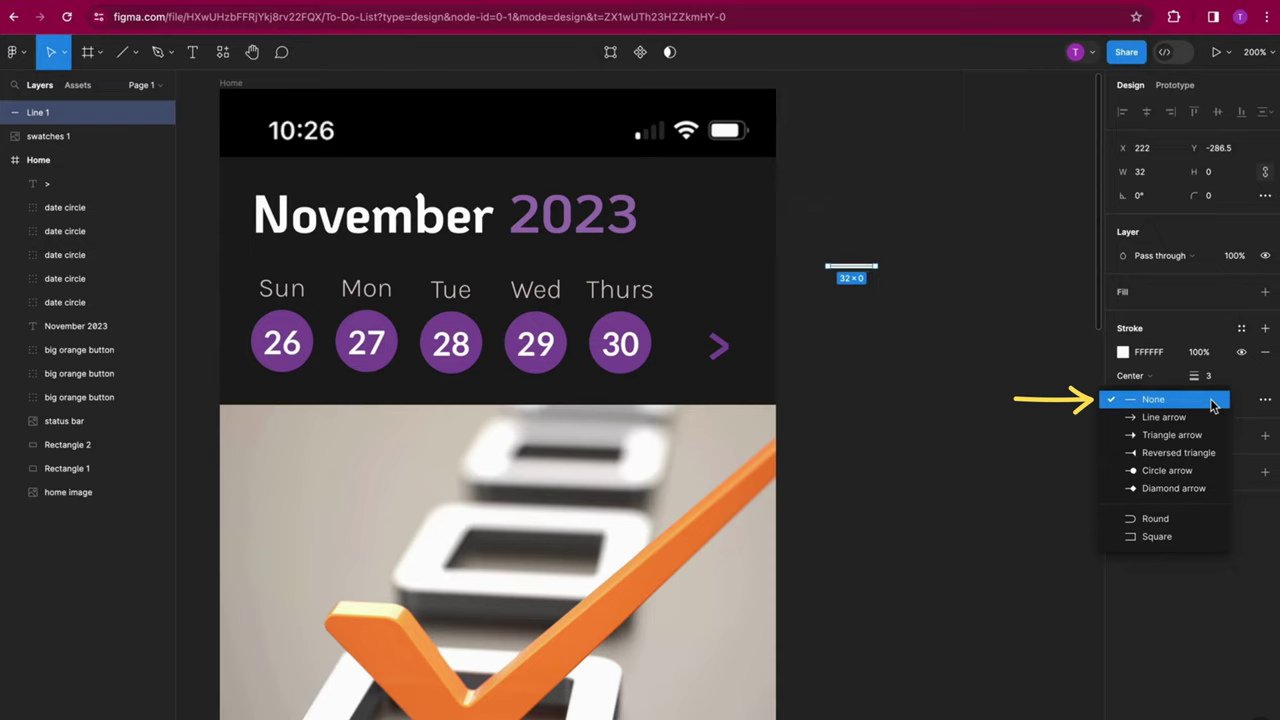
{"action": "left_click", "coordinate": [1187, 519]}
{"action": "left_click", "coordinate": [1009, 529]}
Duplicate the line into three evenly spaced lines.
{"action": "left_click", "coordinate": [871, 268]}
{"action": "key", "text": "ctrl+d"}
{"action": "left_click_drag", "start_coordinate": [871, 272], "coordinate": [873, 305]}
{"action": "key", "text": "ctrl+d"}
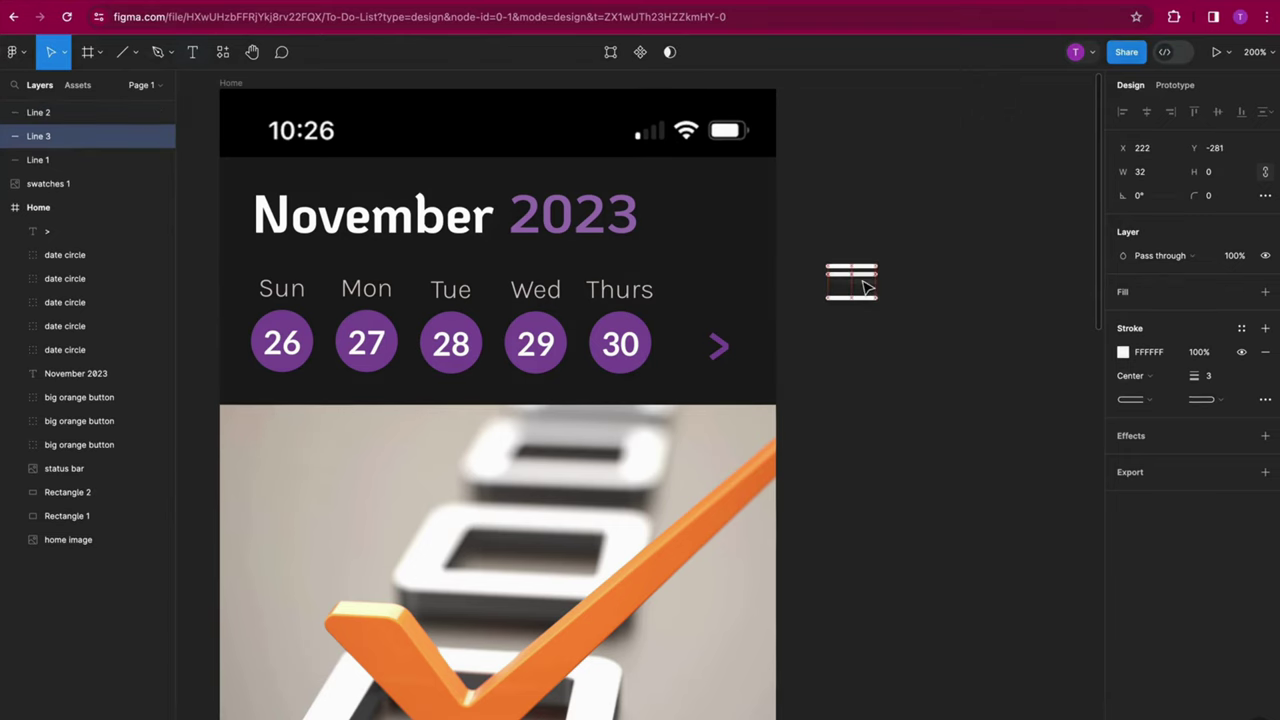
{"action": "key", "text": "Return"}
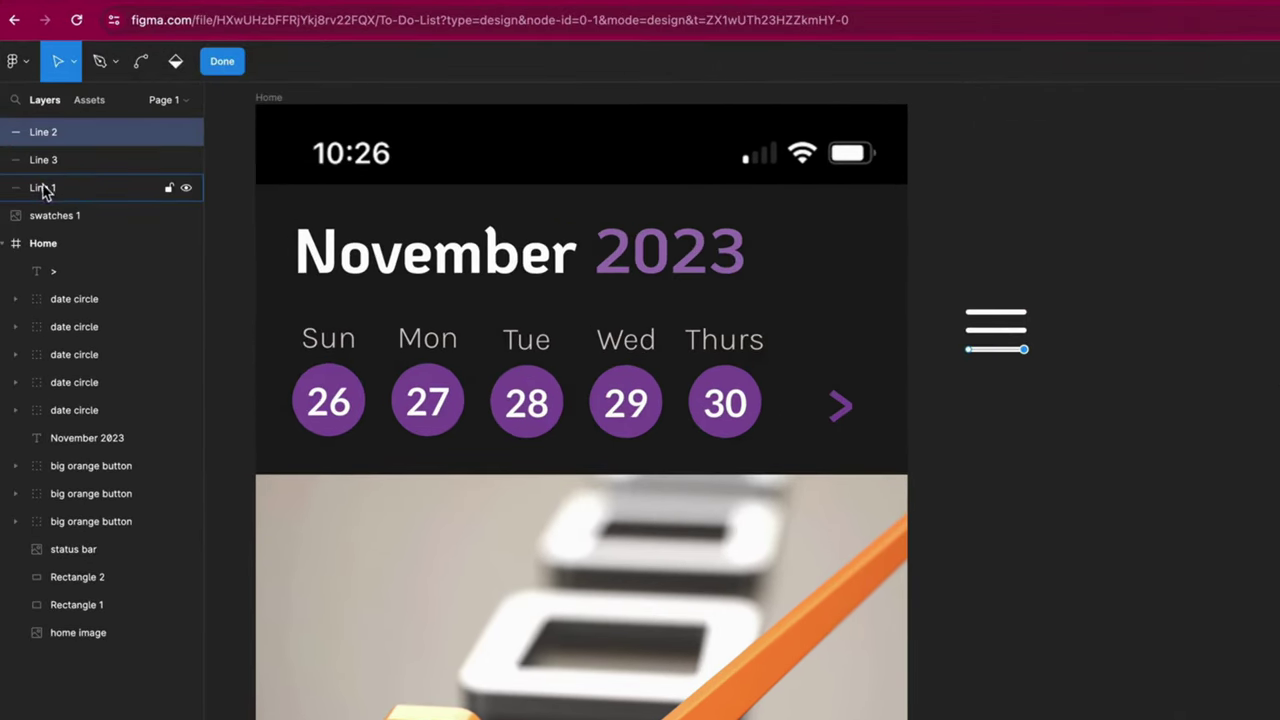
Group the three lines as 'hamburger' and place it beside November 2023.
{"action": "left_click", "coordinate": [44, 191], "text": "shift"}
{"action": "right_click", "coordinate": [50, 161]}
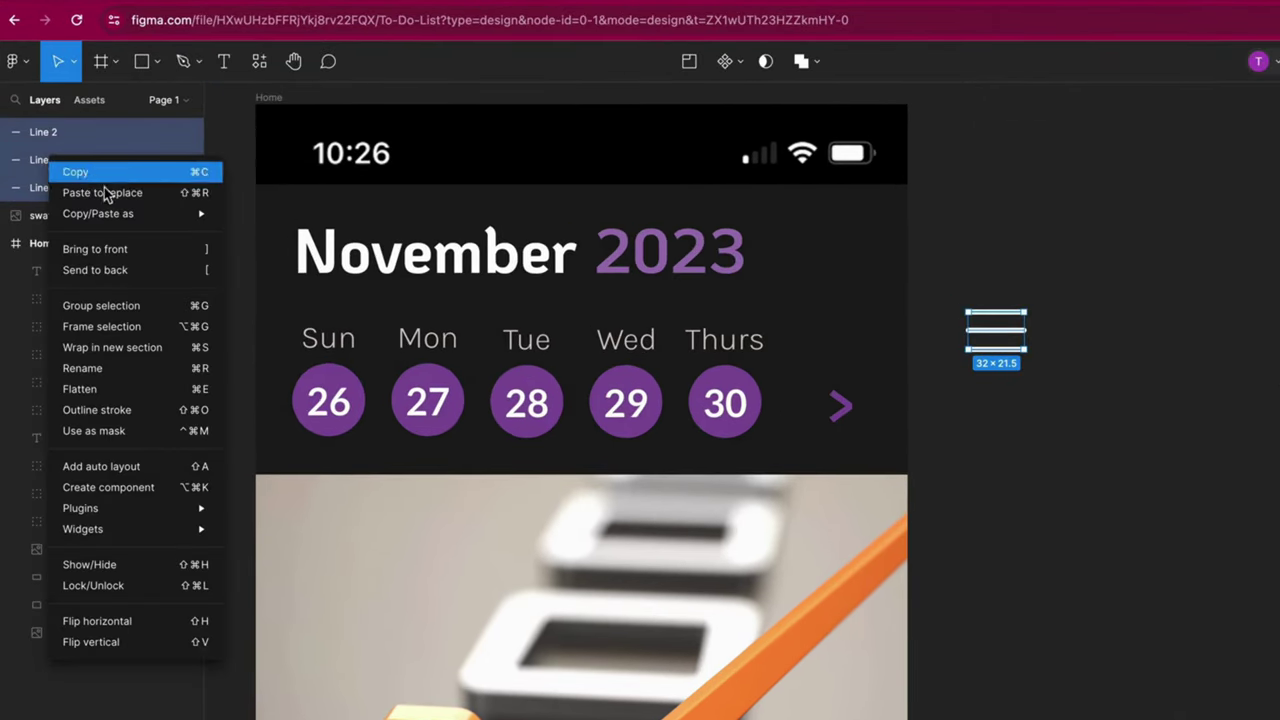
{"action": "left_click", "coordinate": [101, 306]}
{"action": "double_click", "coordinate": [45, 132]}
{"action": "type", "text": "hamburger"}
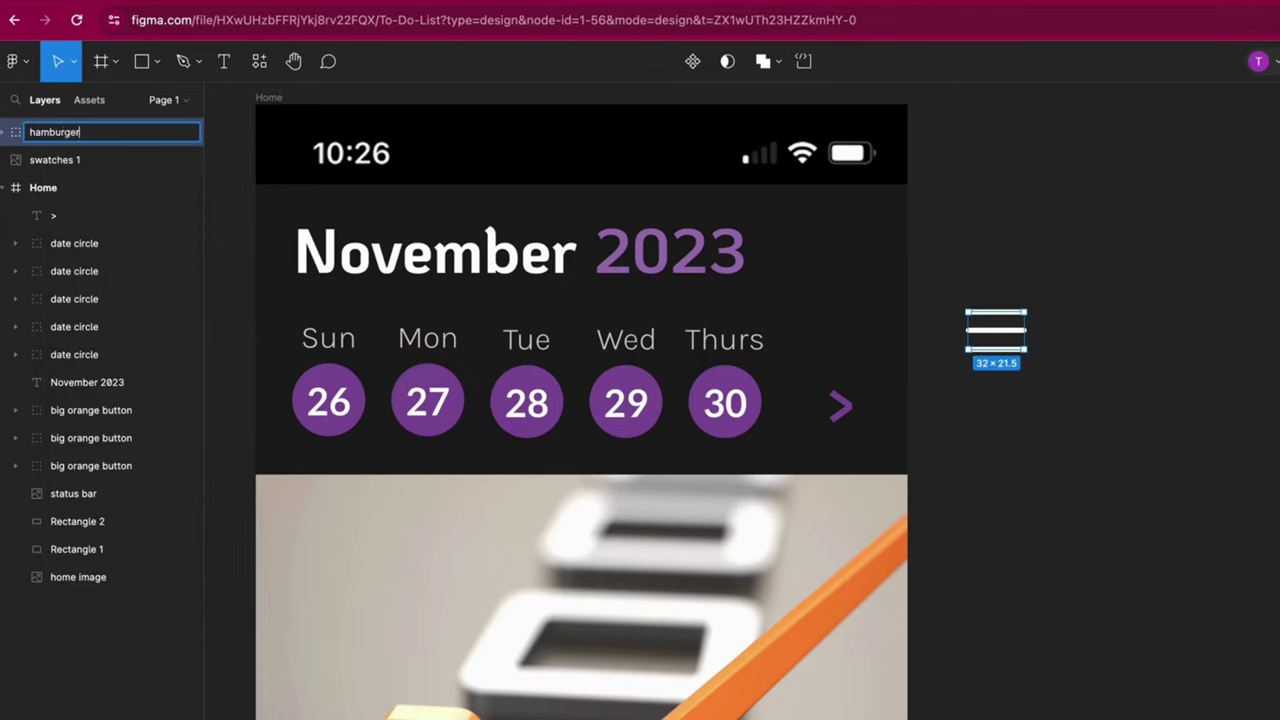
{"action": "key", "text": "Return"}
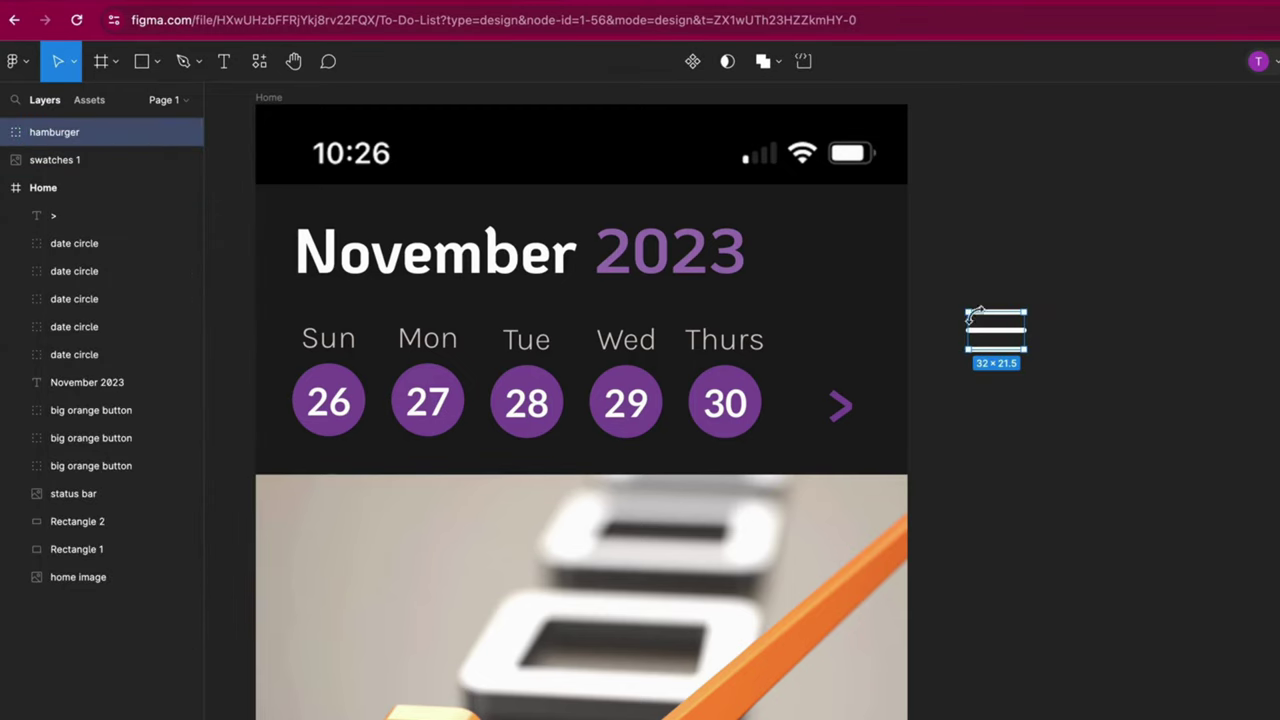
{"action": "left_click_drag", "start_coordinate": [997, 341], "coordinate": [838, 262]}
{"action": "key", "text": "Escape"}
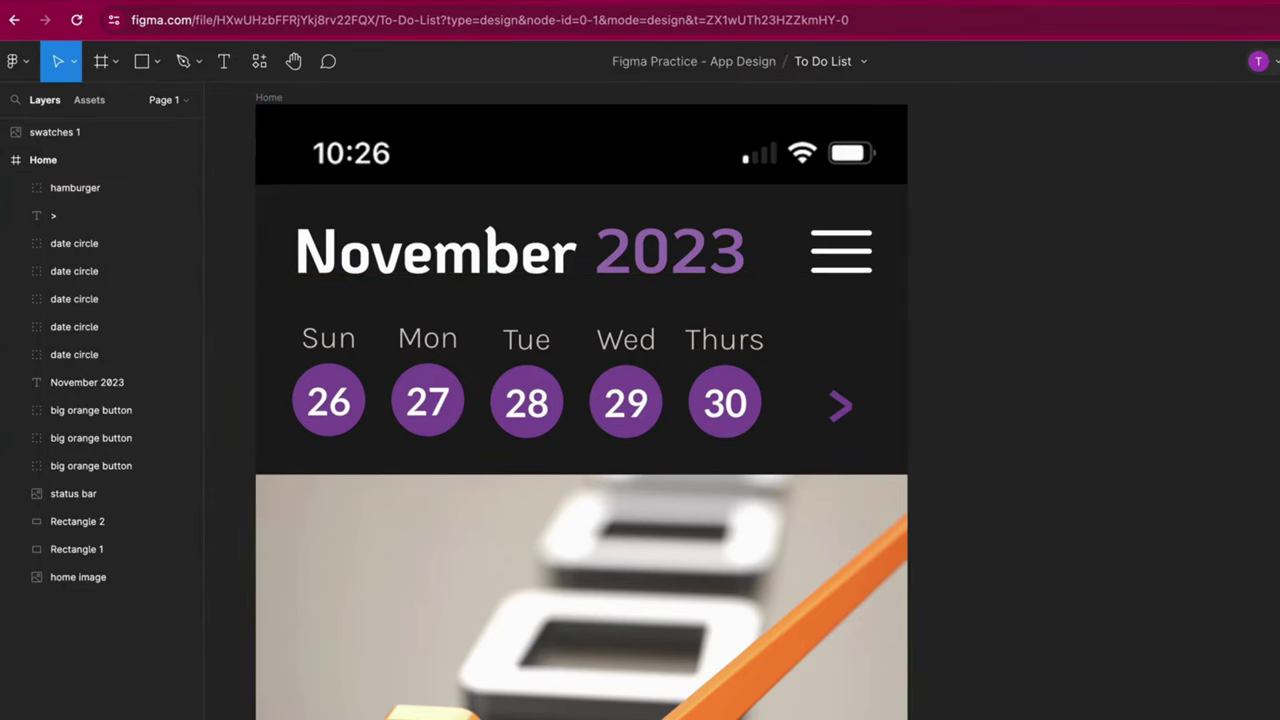
{"action": "key", "text": "shift+1"}
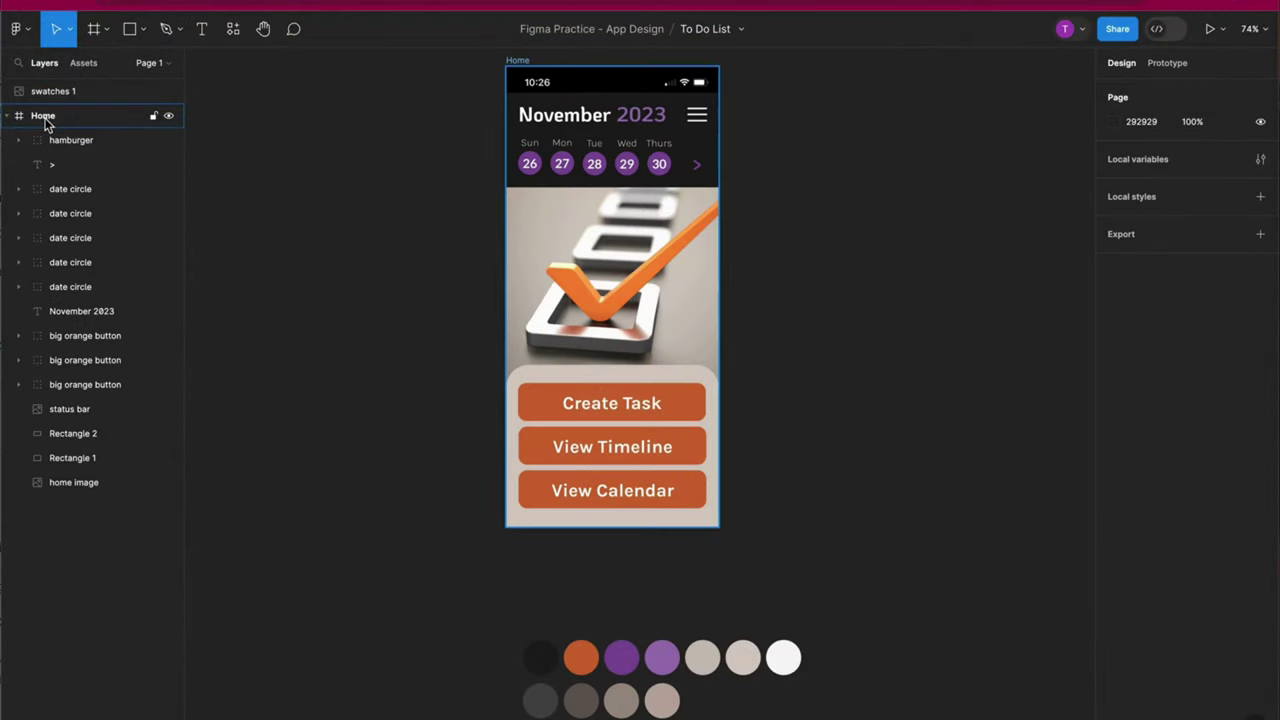
Duplicate the Home frame into a second screen on its right and start renaming it.
{"action": "left_click", "coordinate": [45, 161]}
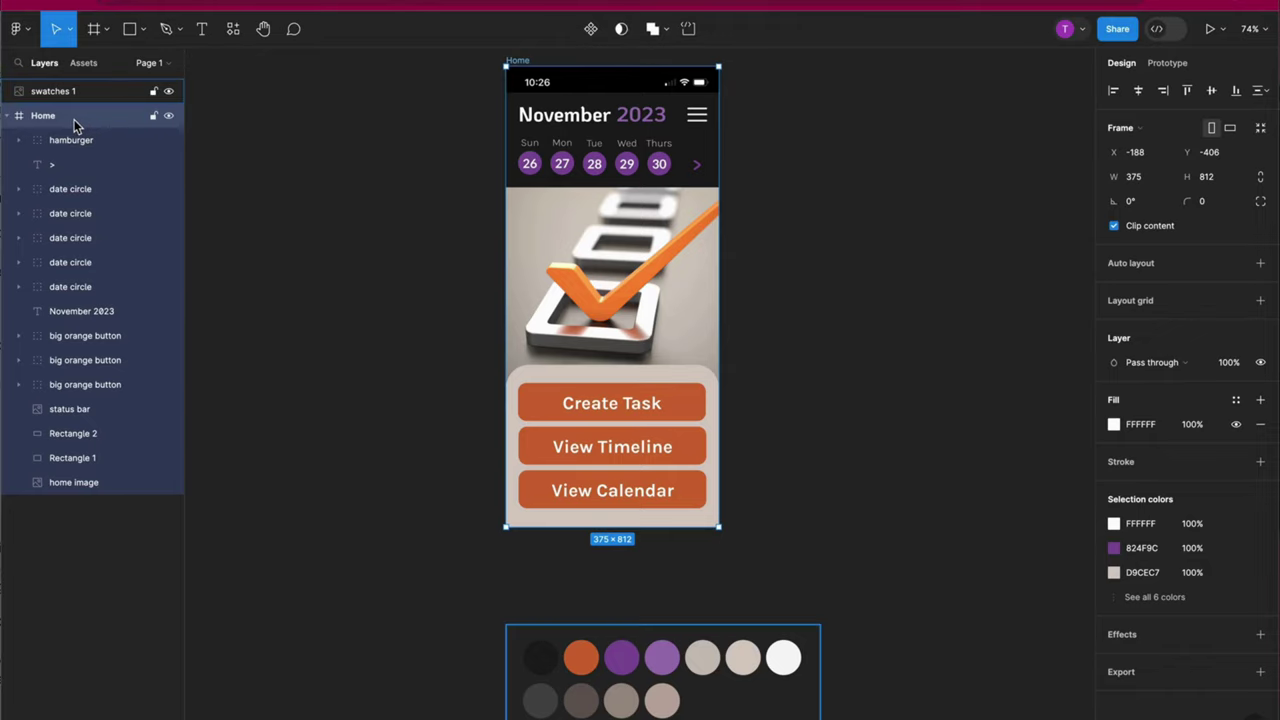
{"action": "key", "text": "ctrl+d"}
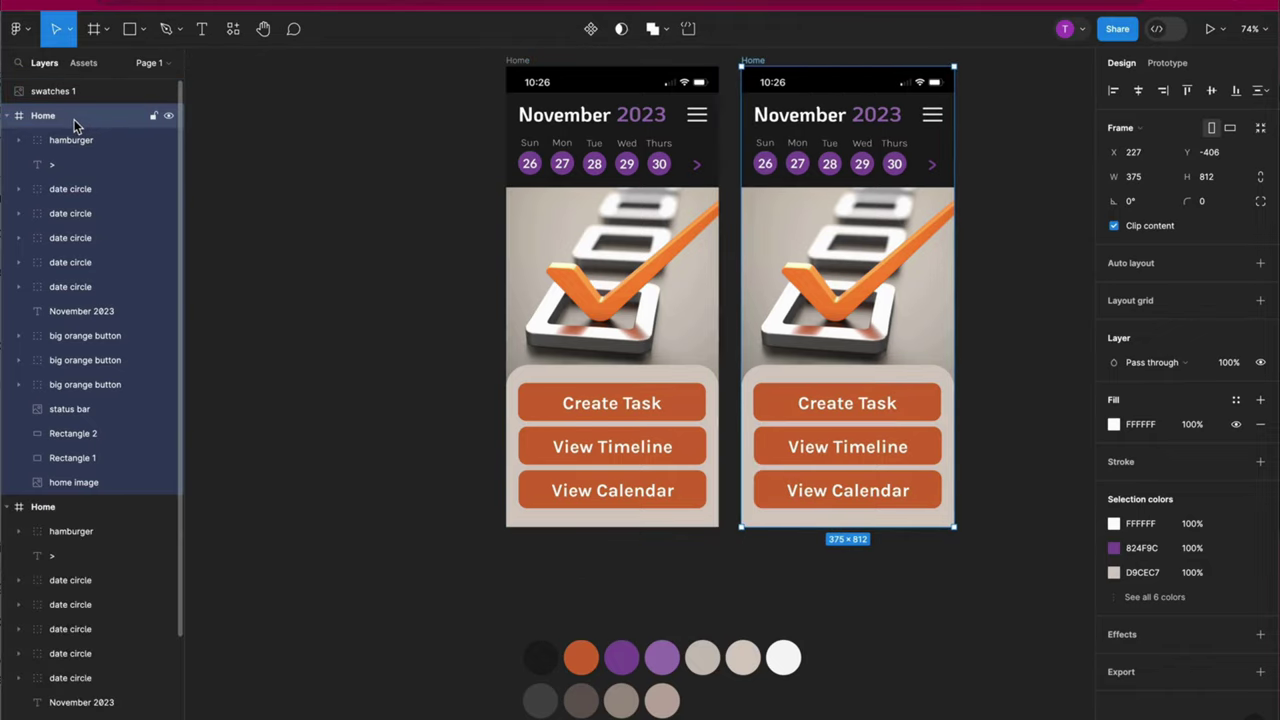
{"action": "left_click", "coordinate": [7, 507]}
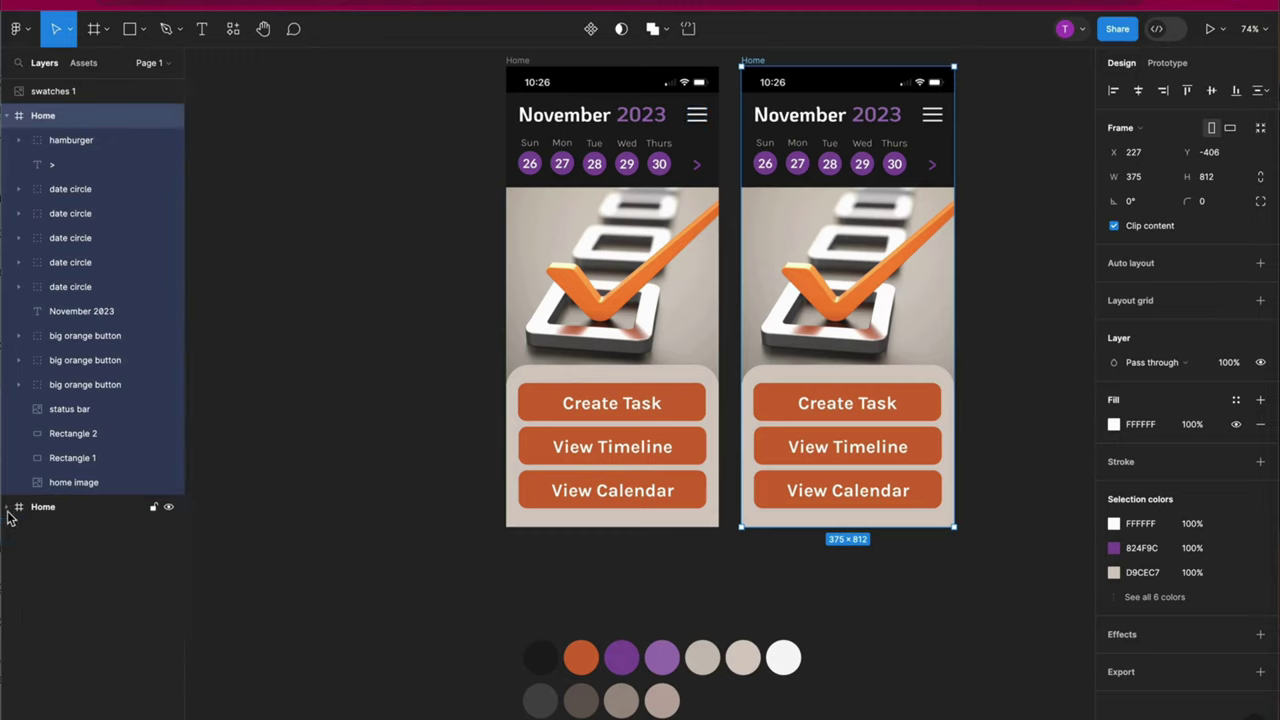
{"action": "left_click", "coordinate": [767, 75]}
{"action": "left_click", "coordinate": [760, 61]}
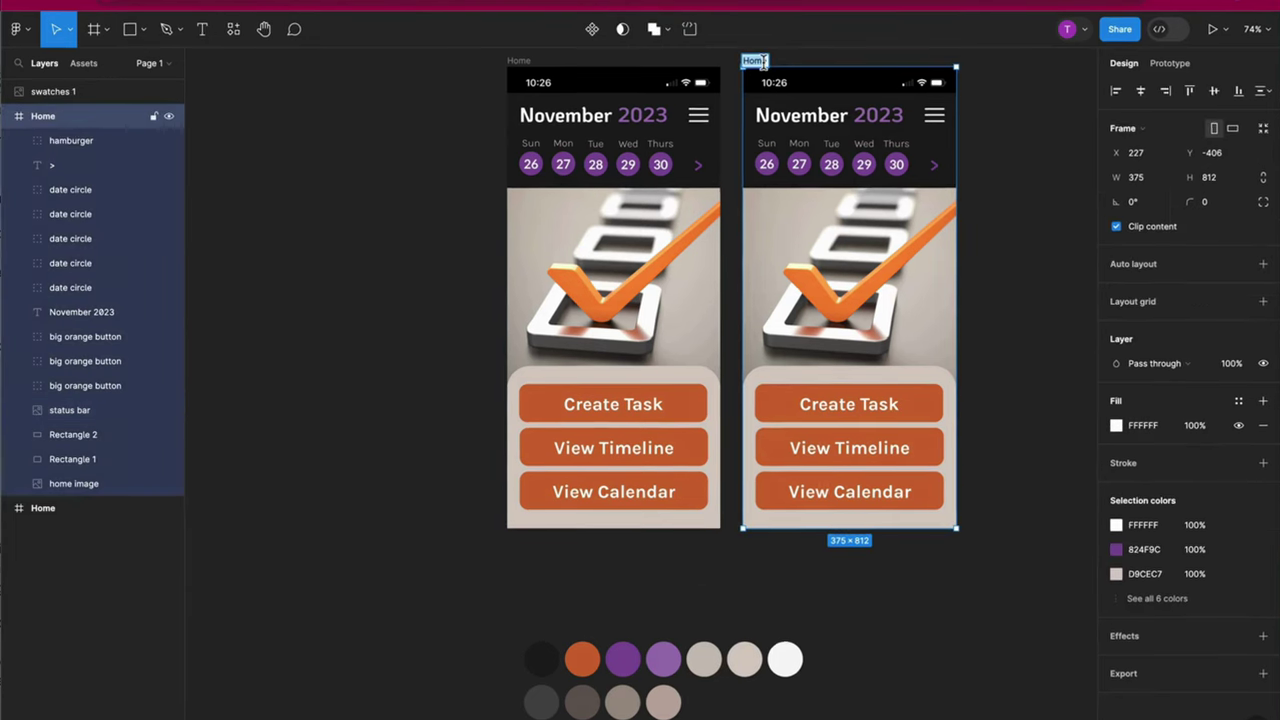
Rename the duplicated frame to 'Create Task'.
{"action": "type", "text": "Create Task"}
{"action": "key", "text": "Return"}
{"action": "left_click", "coordinate": [407, 494]}
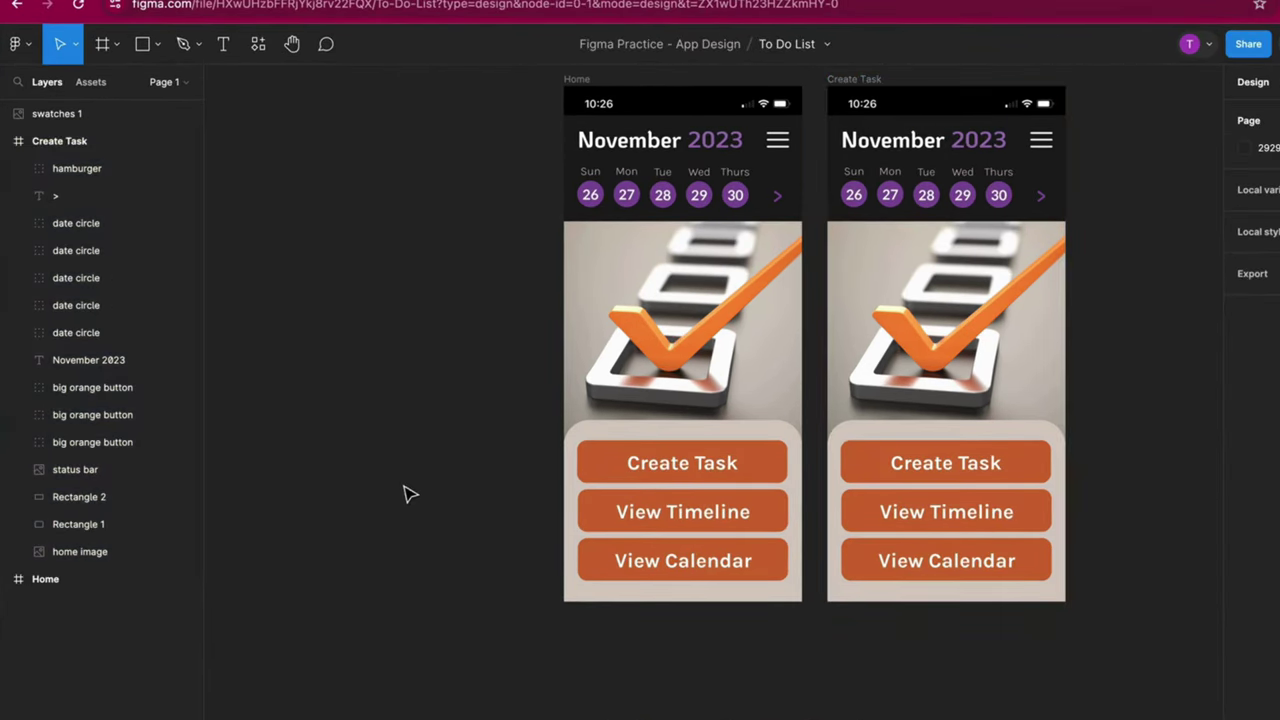
{"action": "left_click_drag", "start_coordinate": [965, 715], "coordinate": [786, 718]}
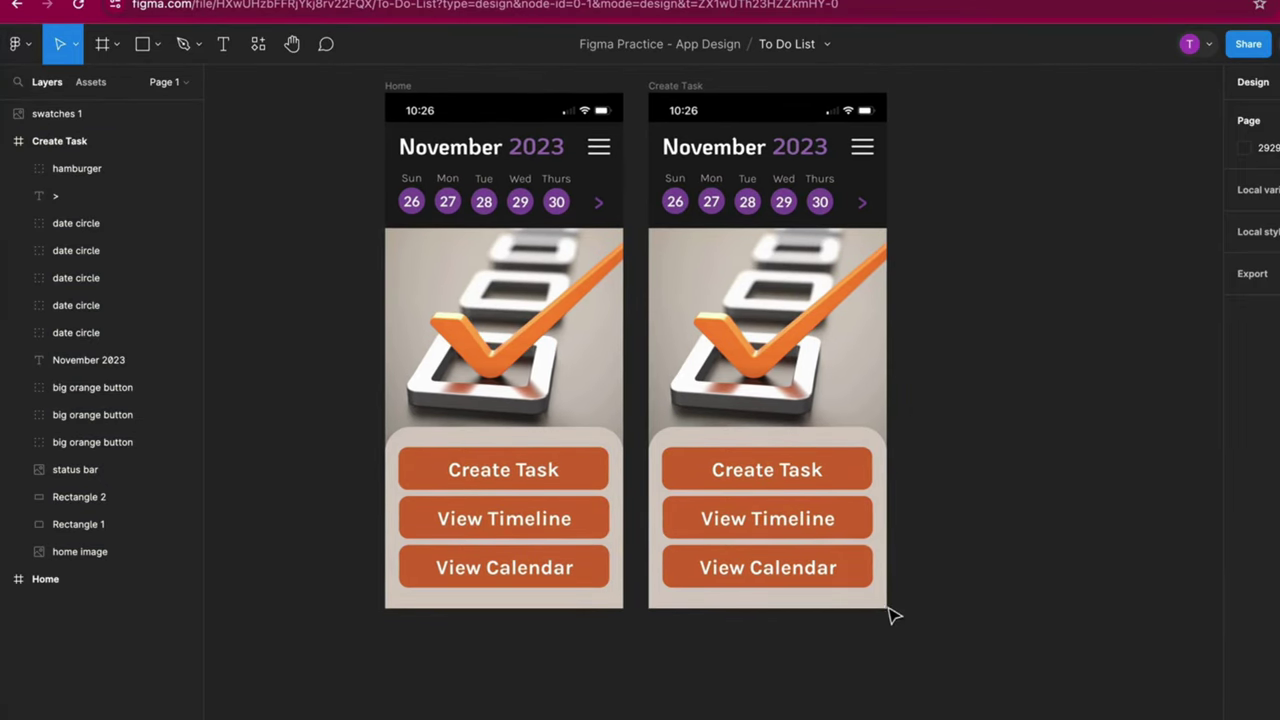
Delete the View Calendar and View Timeline buttons and the checkmark photo from the copy.
{"action": "left_click", "coordinate": [857, 583]}
{"action": "key", "text": "Delete"}
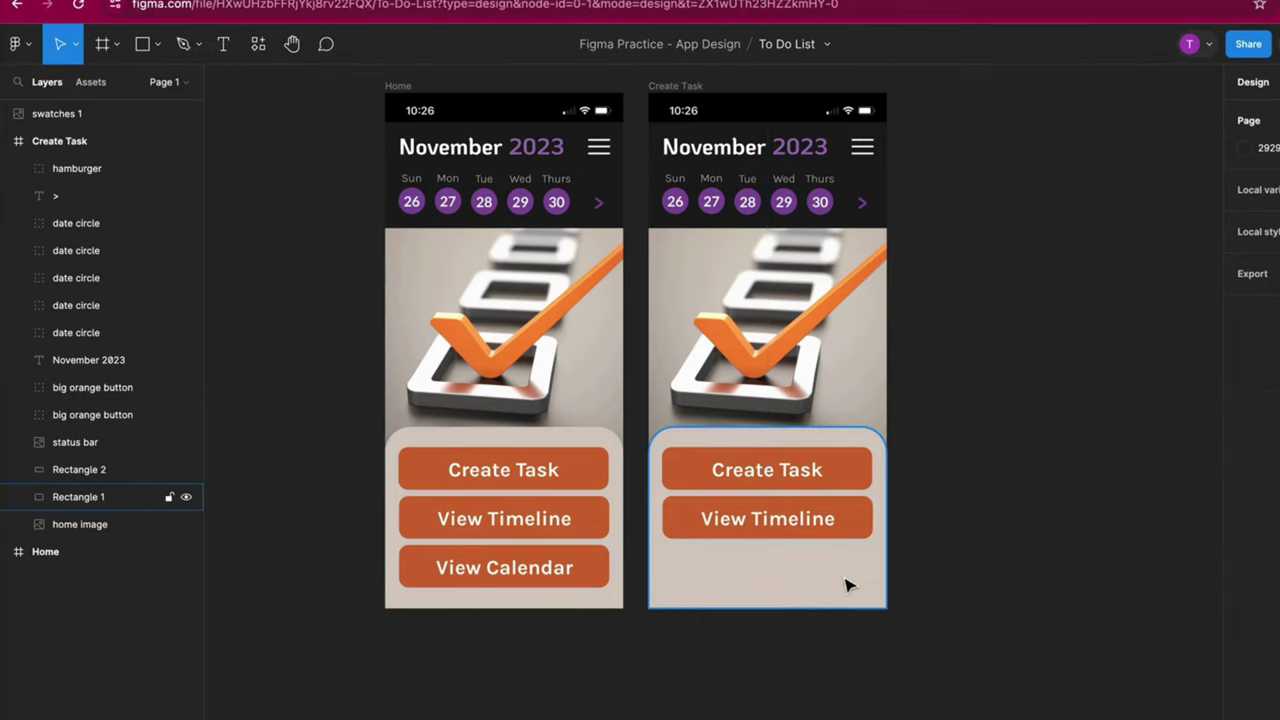
{"action": "left_click", "coordinate": [834, 526]}
{"action": "key", "text": "Delete"}
{"action": "left_click", "coordinate": [838, 398]}
{"action": "key", "text": "Delete"}
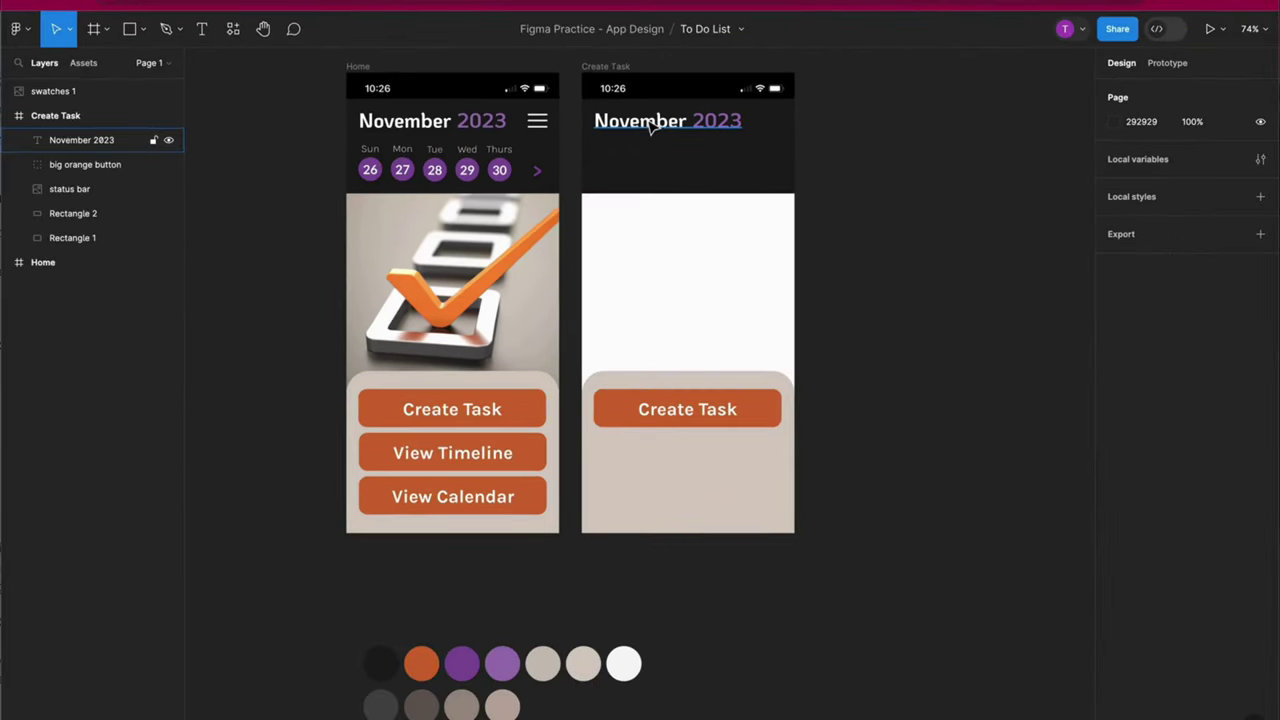
Change the header 'November 2023' to 'Create Task' and shift it slightly left.
{"action": "double_click", "coordinate": [676, 121]}
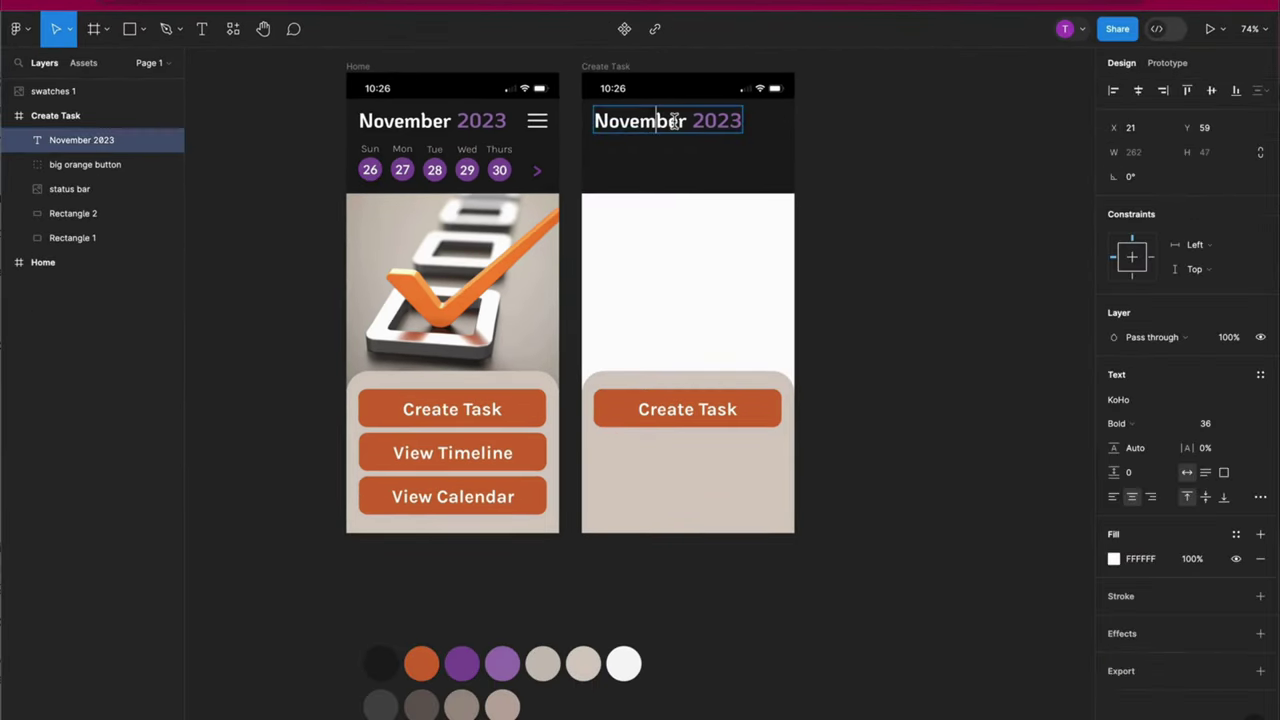
{"action": "double_click", "coordinate": [676, 121]}
{"action": "type", "text": "Create"}
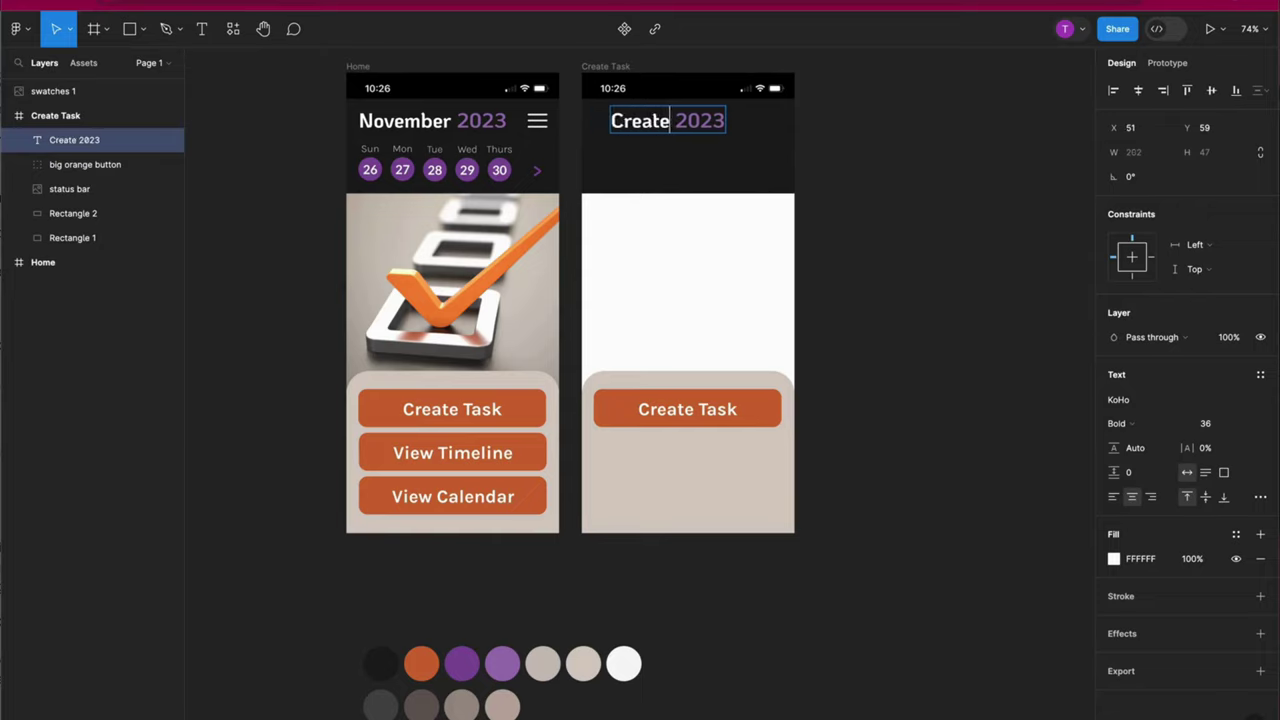
{"action": "double_click", "coordinate": [694, 119]}
{"action": "type", "text": "Task"}
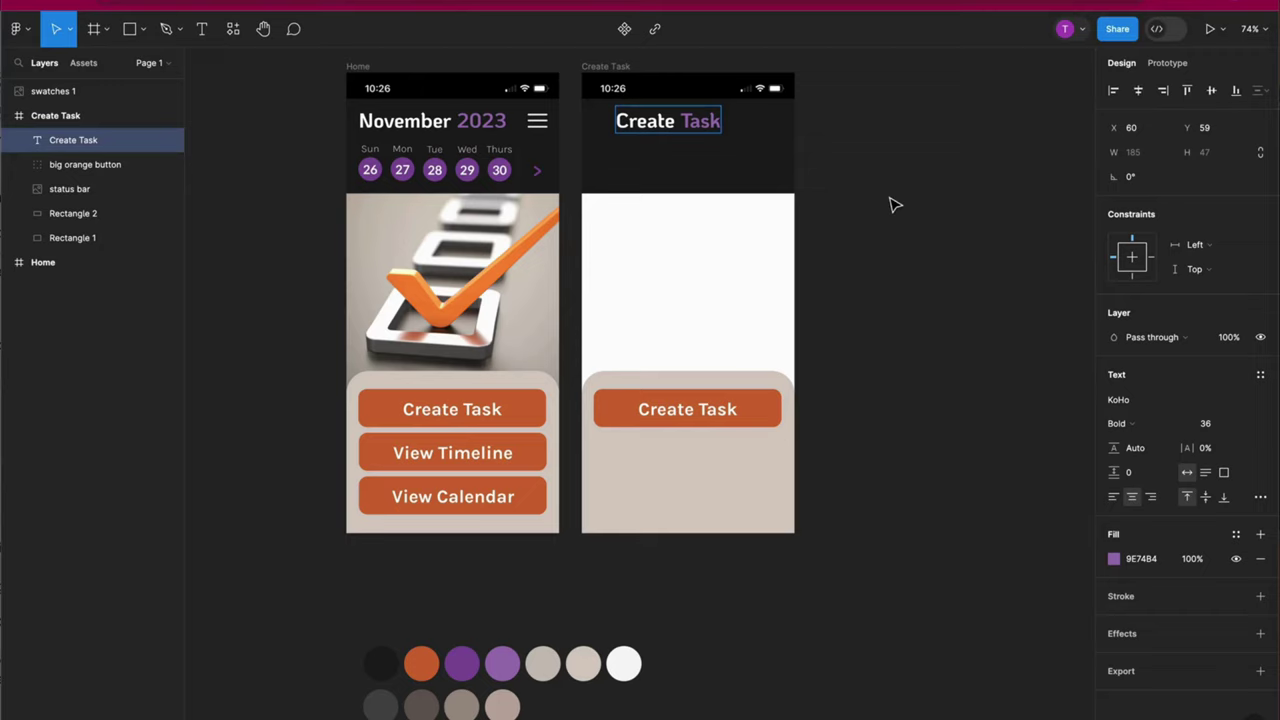
{"action": "key", "text": "Escape"}
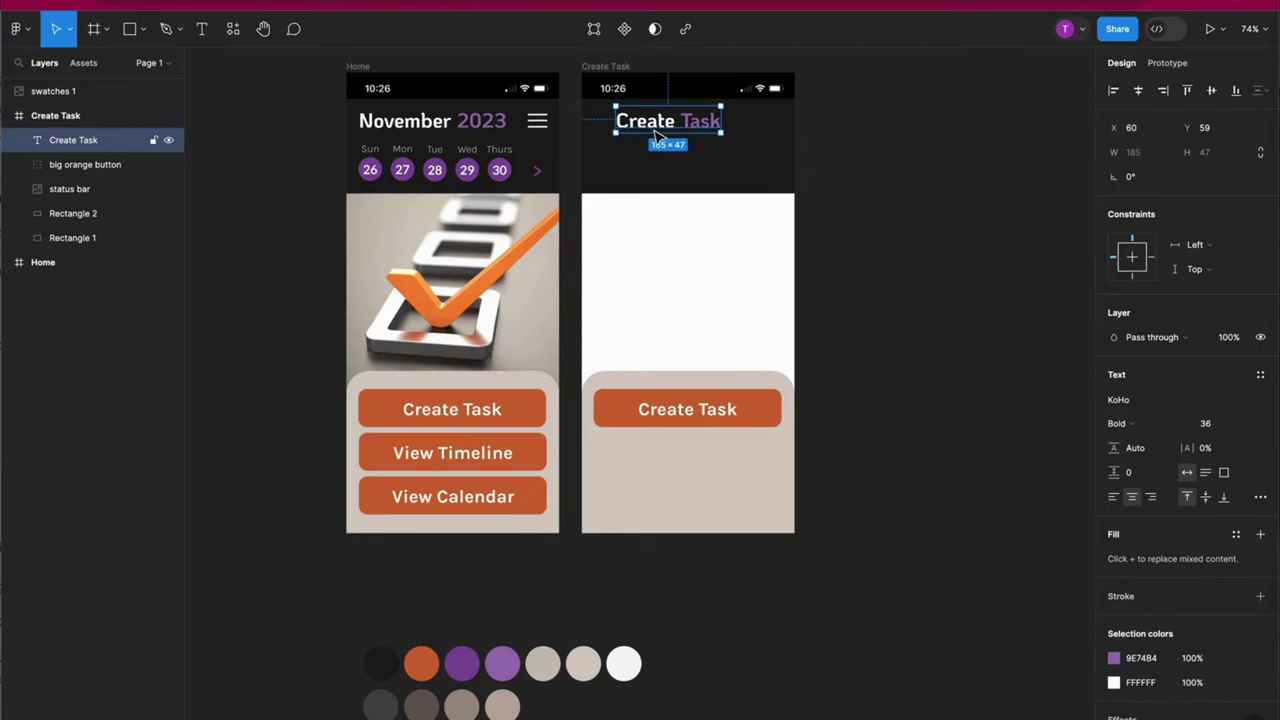
{"action": "left_click_drag", "start_coordinate": [658, 133], "coordinate": [637, 133]}
Stretch Rectangle 1 to 375×671 above Rectangle 2 and raise the orange button to Y 453.
{"action": "left_click", "coordinate": [908, 188]}
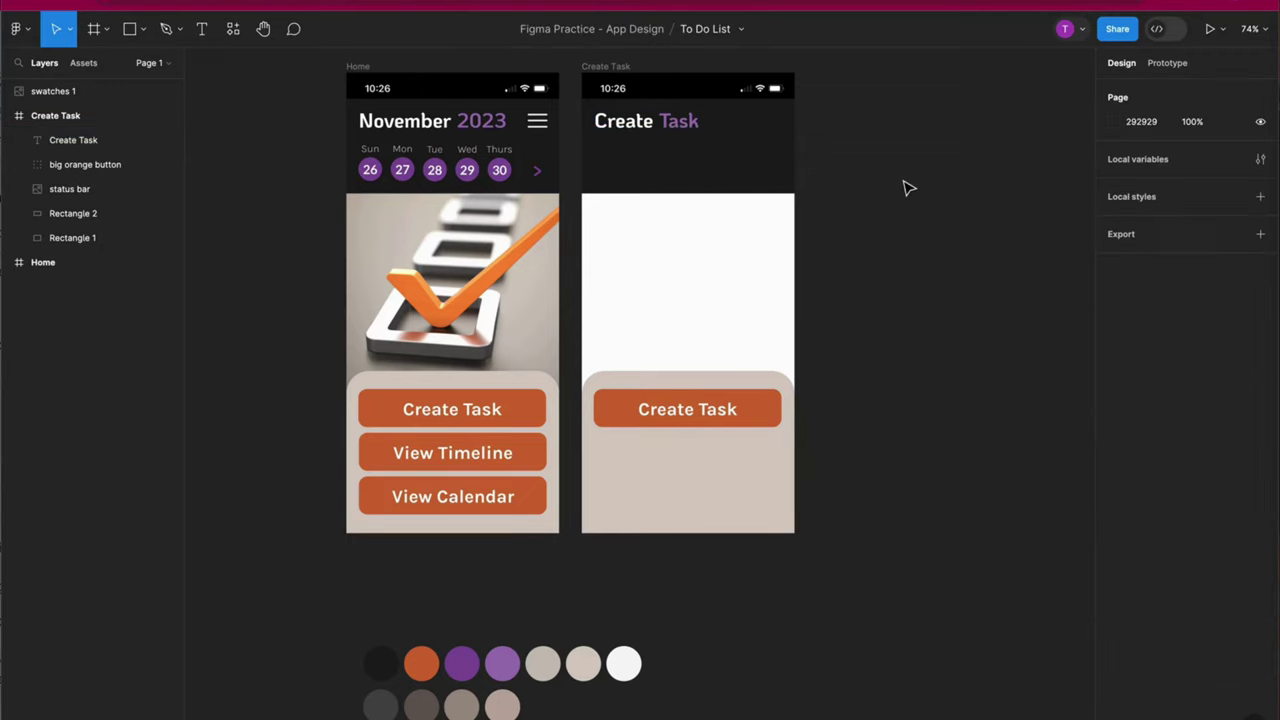
{"action": "left_click", "coordinate": [742, 375]}
{"action": "left_click_drag", "start_coordinate": [731, 371], "coordinate": [736, 154]}
{"action": "left_click", "coordinate": [911, 239]}
{"action": "left_click", "coordinate": [766, 277]}
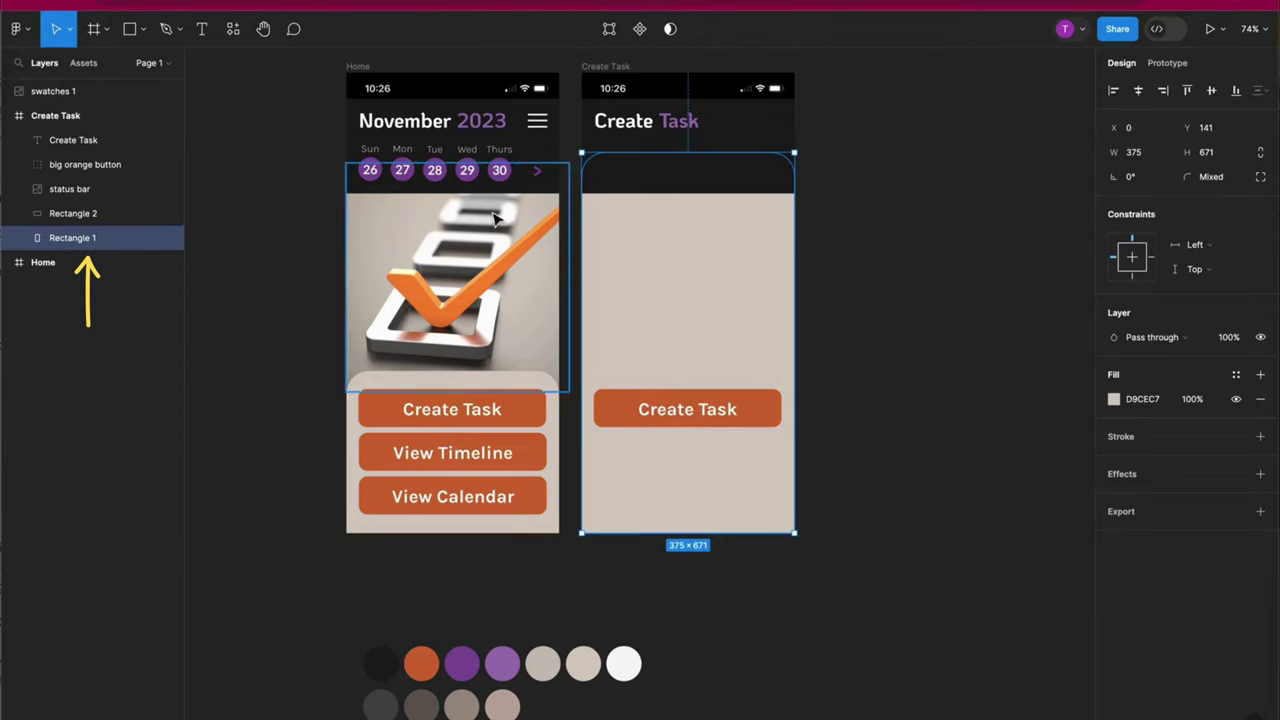
{"action": "left_click_drag", "start_coordinate": [76, 238], "coordinate": [81, 215]}
{"action": "left_click", "coordinate": [89, 341]}
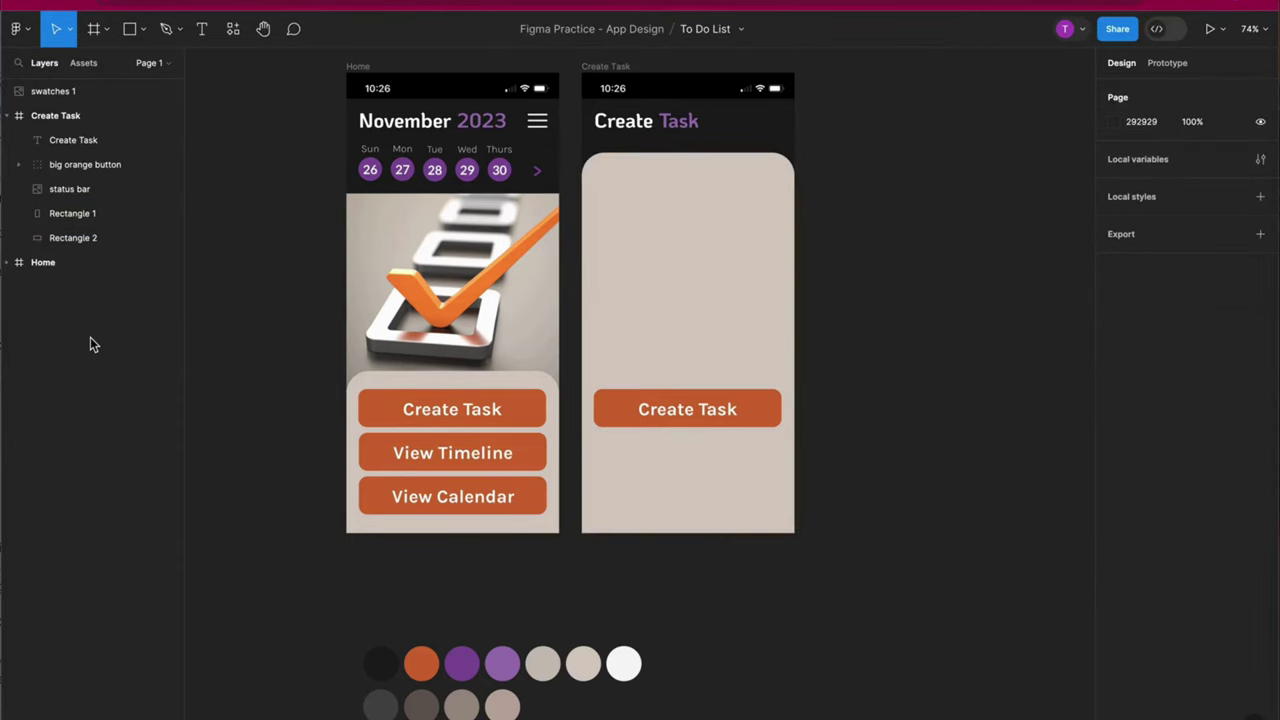
{"action": "left_click_drag", "start_coordinate": [725, 412], "coordinate": [729, 360]}
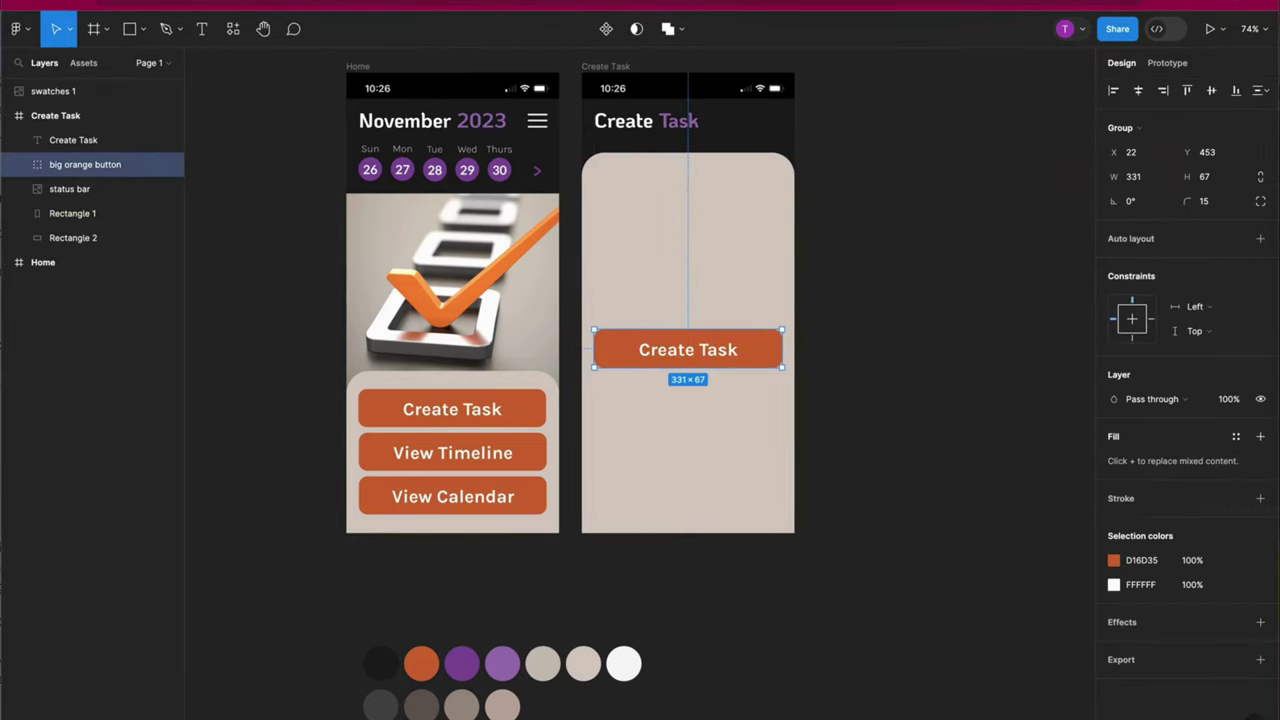
Import keyboard.png at 375×335 into the frame's bottom and nudge the button to Y 434.
{"action": "key", "text": "super+Tab"}
{"action": "double_click", "coordinate": [745, 214]}
{"action": "left_click", "coordinate": [822, 168]}
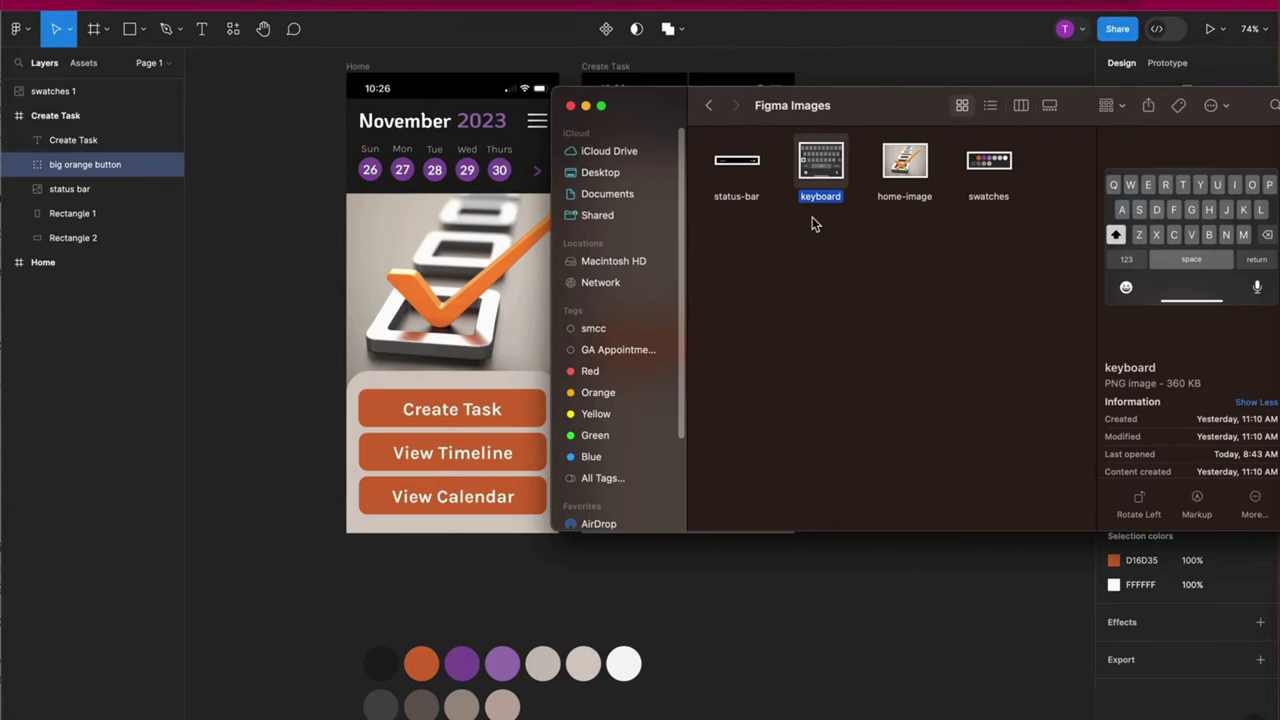
{"action": "left_click_drag", "start_coordinate": [822, 168], "coordinate": [298, 450]}
{"action": "left_click_drag", "start_coordinate": [328, 372], "coordinate": [702, 365]}
{"action": "left_click_drag", "start_coordinate": [541, 333], "coordinate": [582, 369]}
{"action": "left_click", "coordinate": [930, 508]}
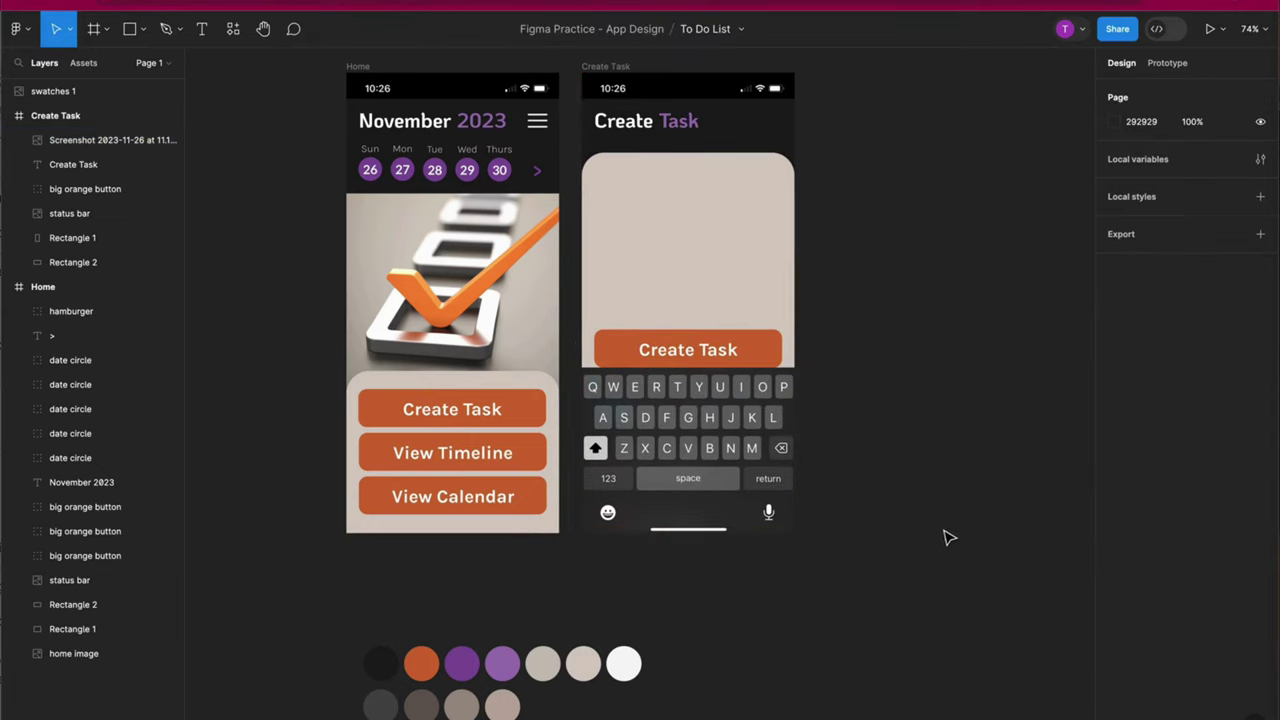
{"action": "left_click_drag", "start_coordinate": [729, 349], "coordinate": [722, 340]}
{"action": "left_click", "coordinate": [882, 395]}
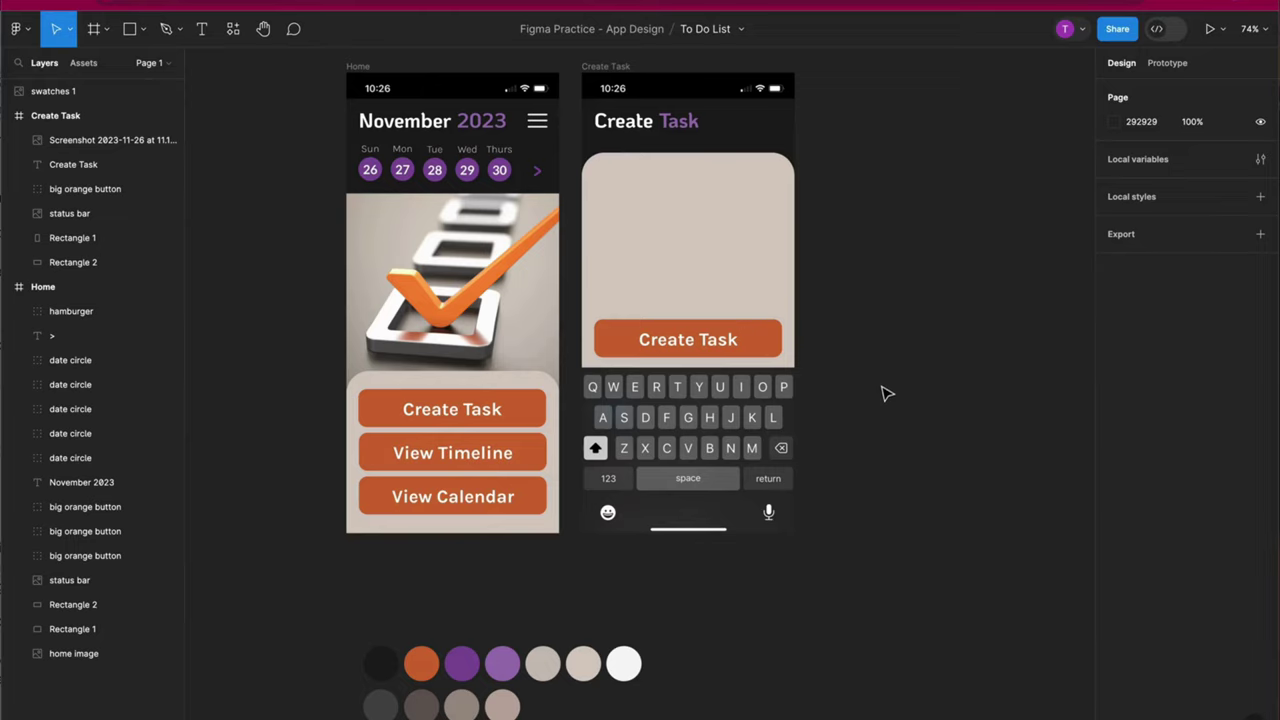
Copy a date circle into Create Task, strip its labels, and place it at the header's right end.
{"action": "left_click", "coordinate": [506, 170]}
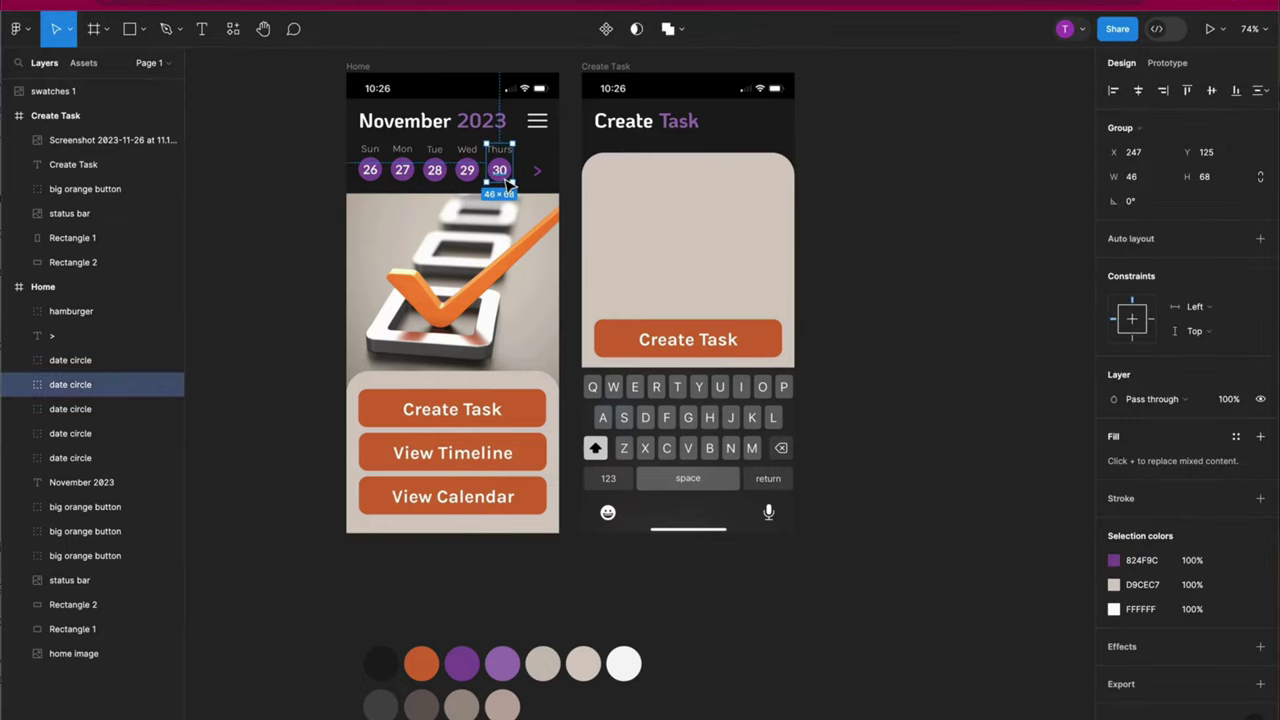
{"action": "left_click_drag", "start_coordinate": [509, 170], "coordinate": [747, 152]}
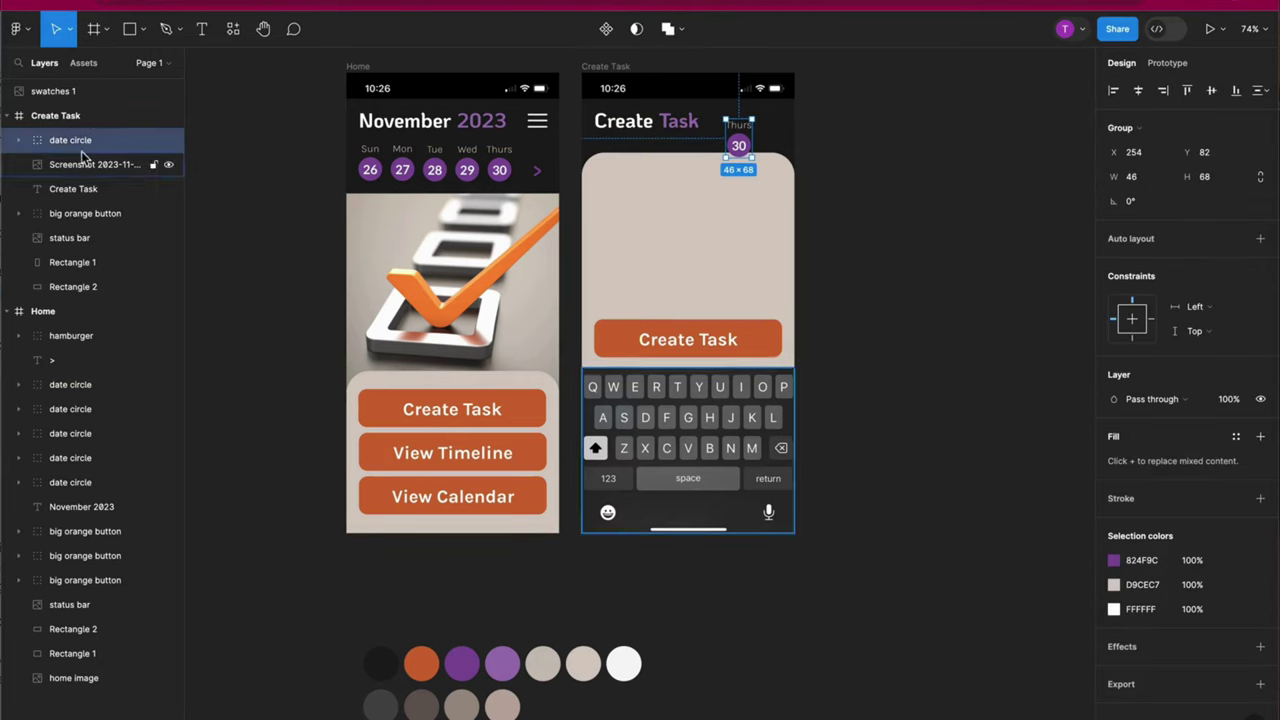
{"action": "left_click", "coordinate": [19, 140]}
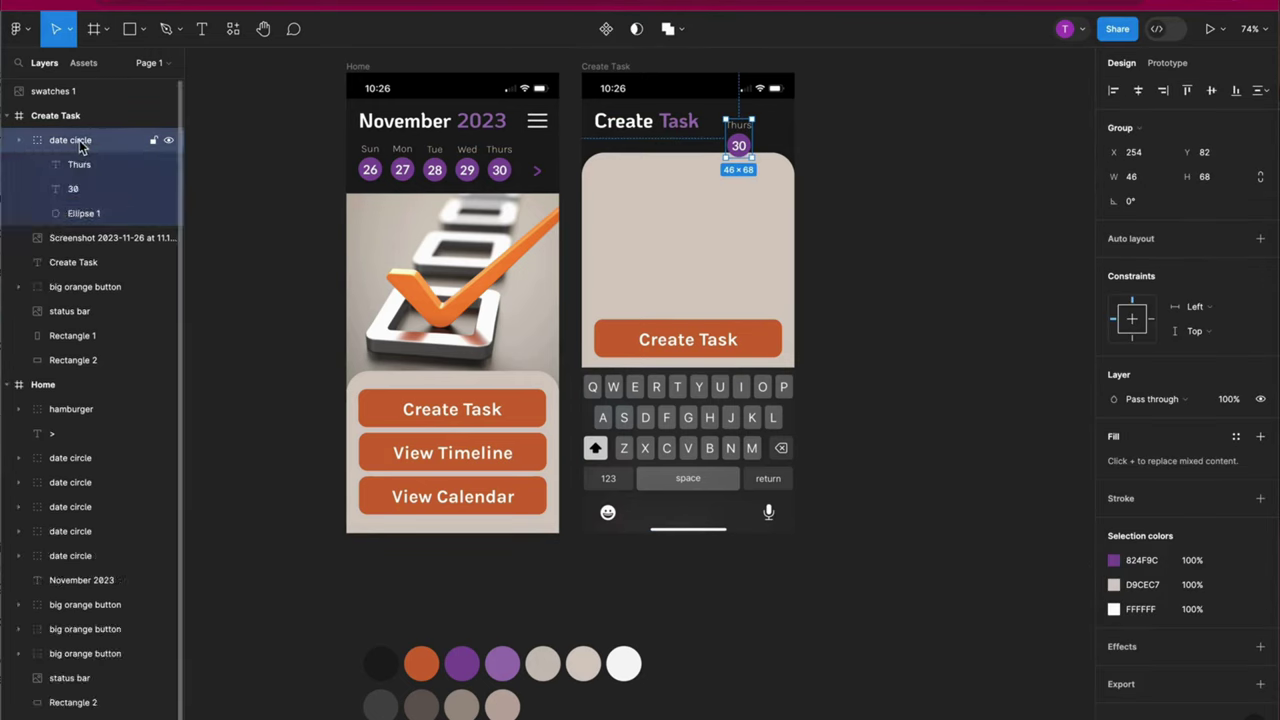
{"action": "left_click", "coordinate": [80, 164]}
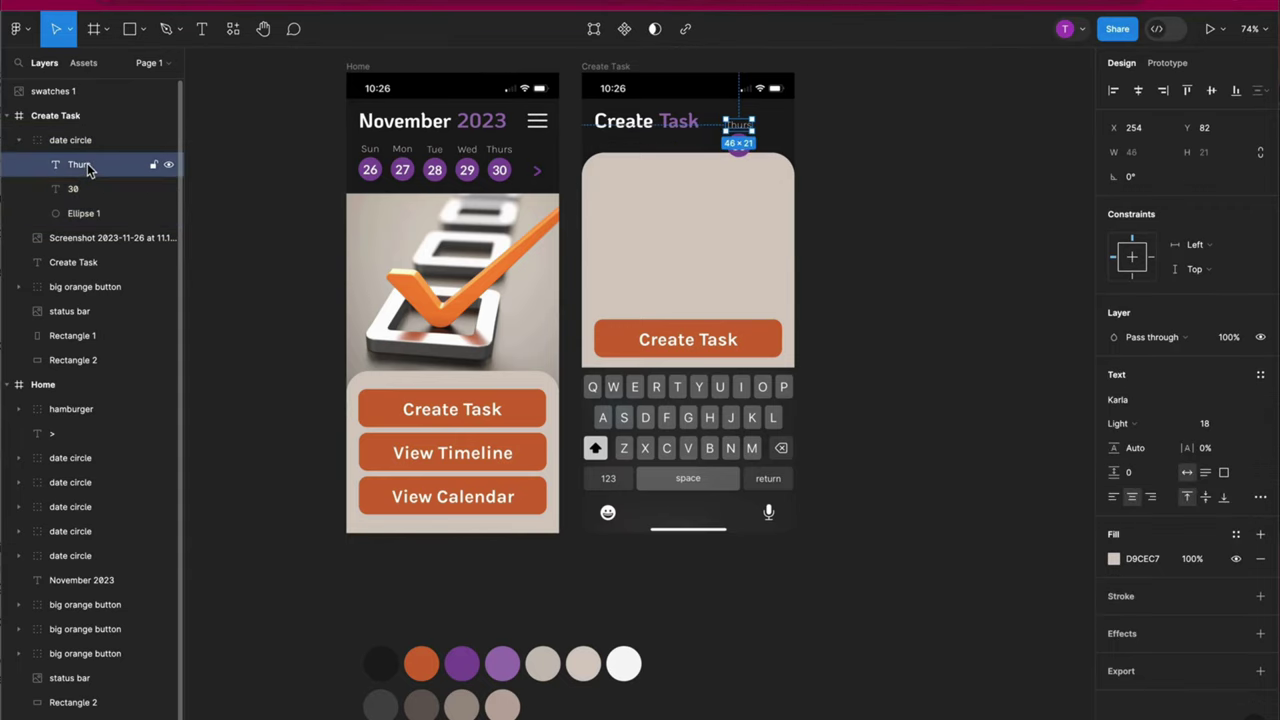
{"action": "key", "text": "Delete"}
{"action": "left_click", "coordinate": [80, 164]}
{"action": "key", "text": "Delete"}
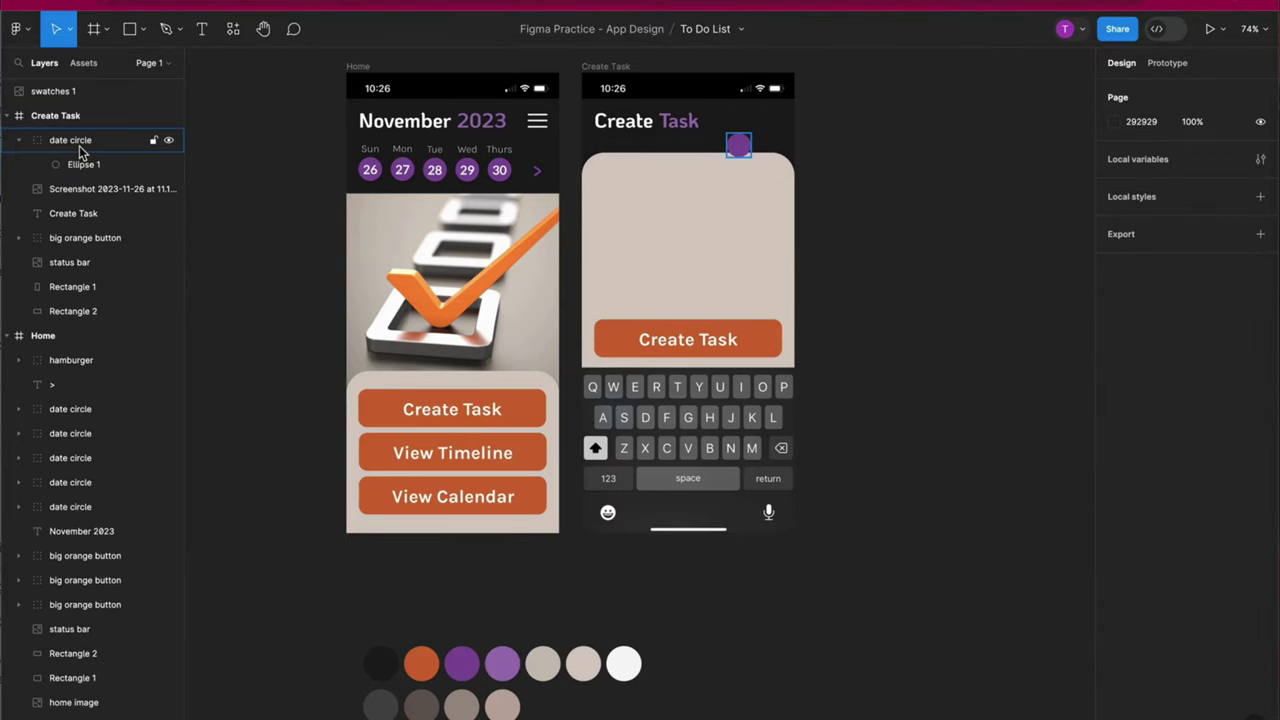
{"action": "left_click", "coordinate": [80, 140]}
{"action": "key", "text": "ctrl+shift+g"}
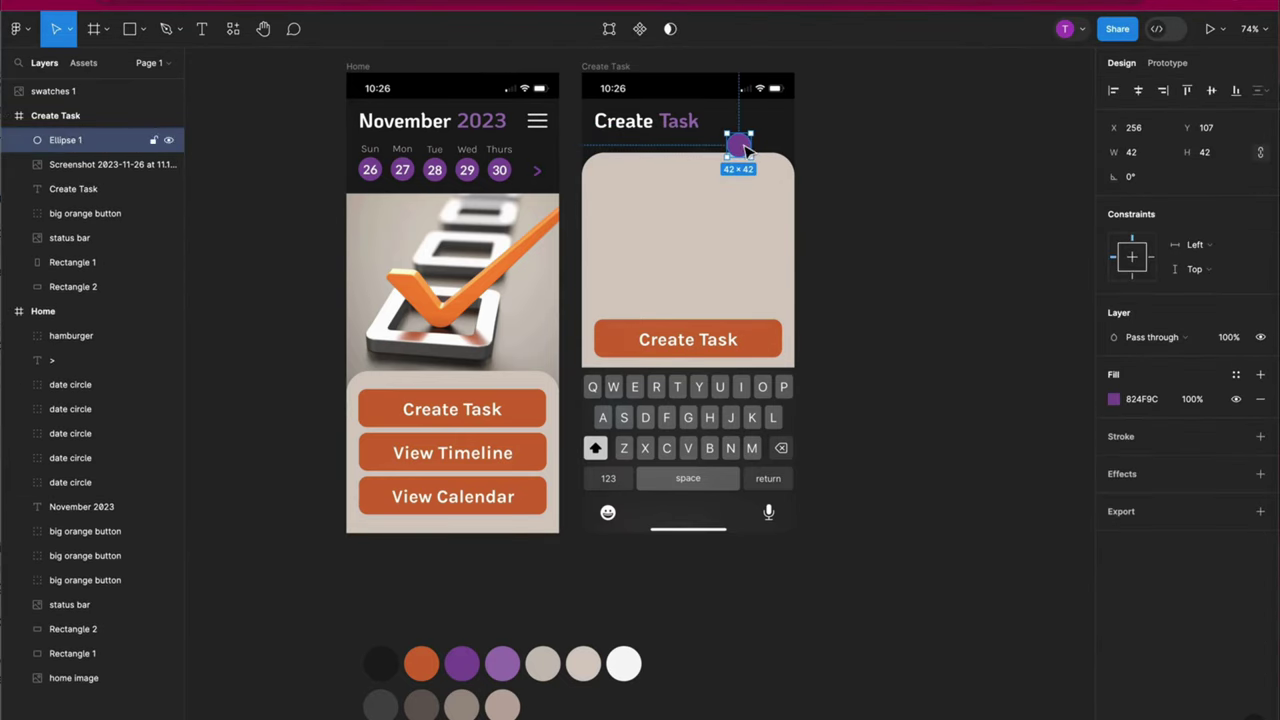
{"action": "left_click_drag", "start_coordinate": [738, 145], "coordinate": [769, 120]}
Duplicate the '>' arrow, change it to '<', colour it 1E1E1E, and set it on the purple circle.
{"action": "left_click", "coordinate": [540, 178]}
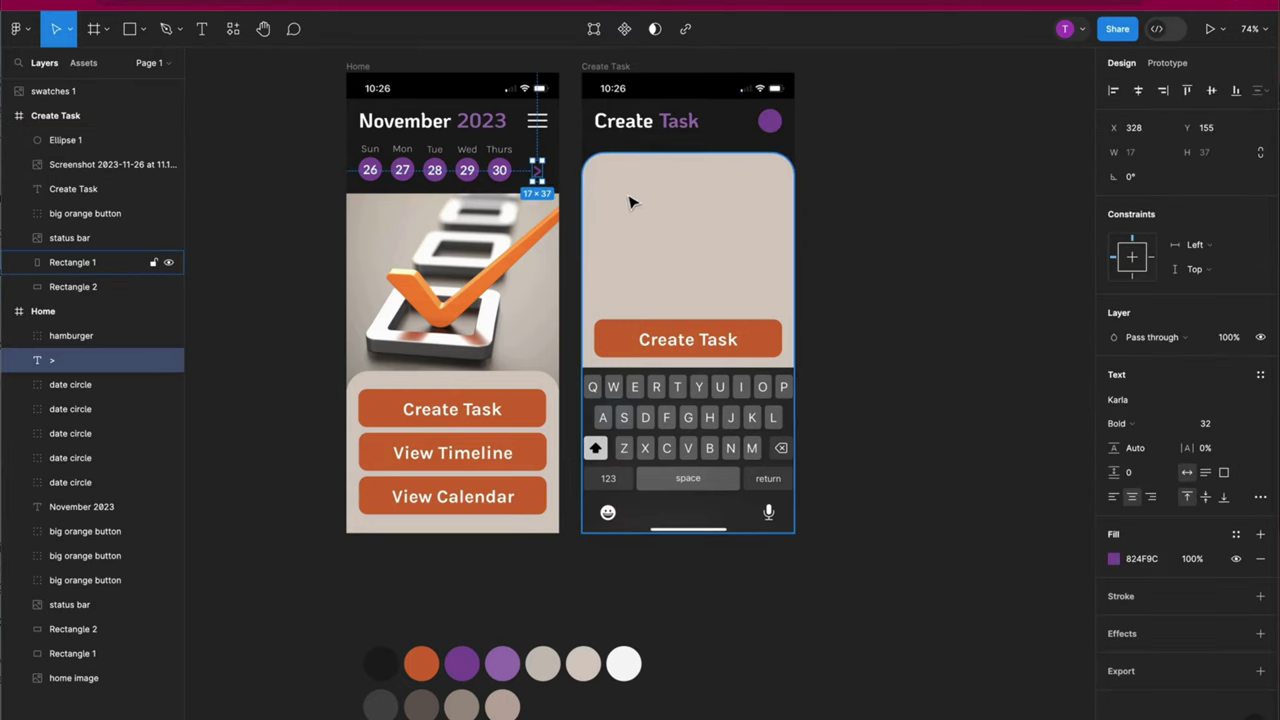
{"action": "key", "text": "ctrl+d"}
{"action": "left_click_drag", "start_coordinate": [545, 178], "coordinate": [647, 186]}
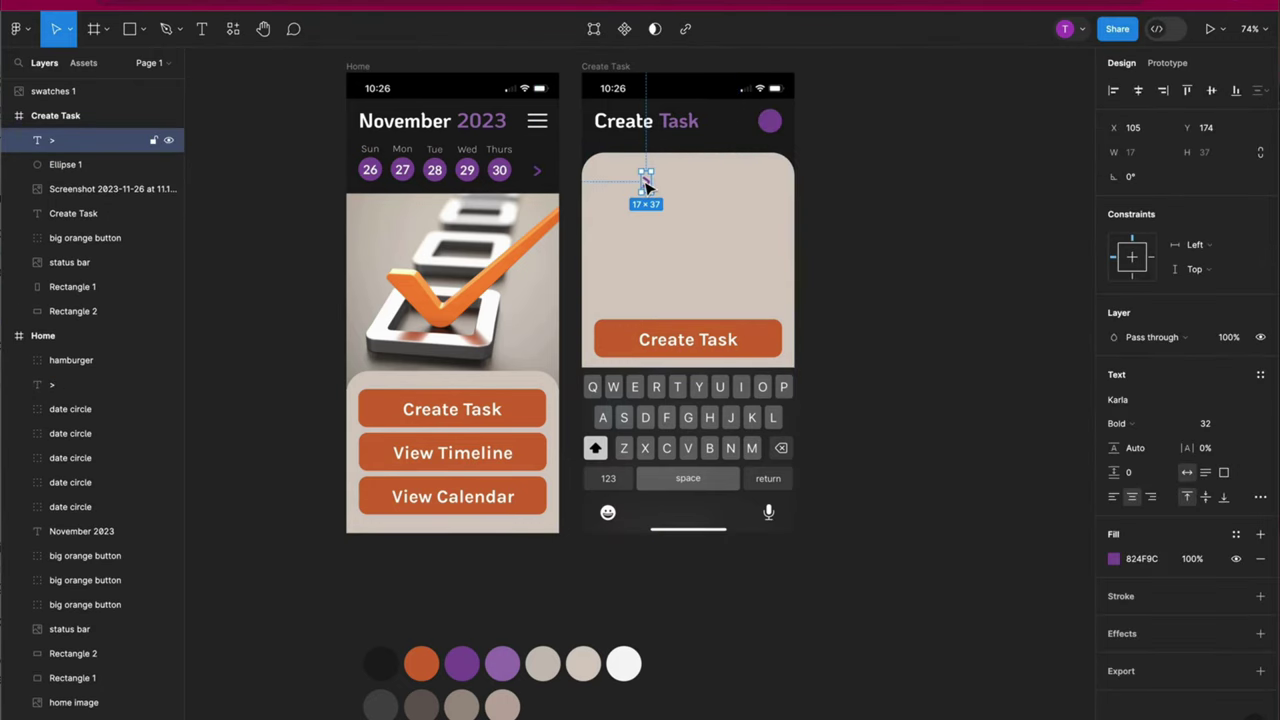
{"action": "double_click", "coordinate": [648, 181]}
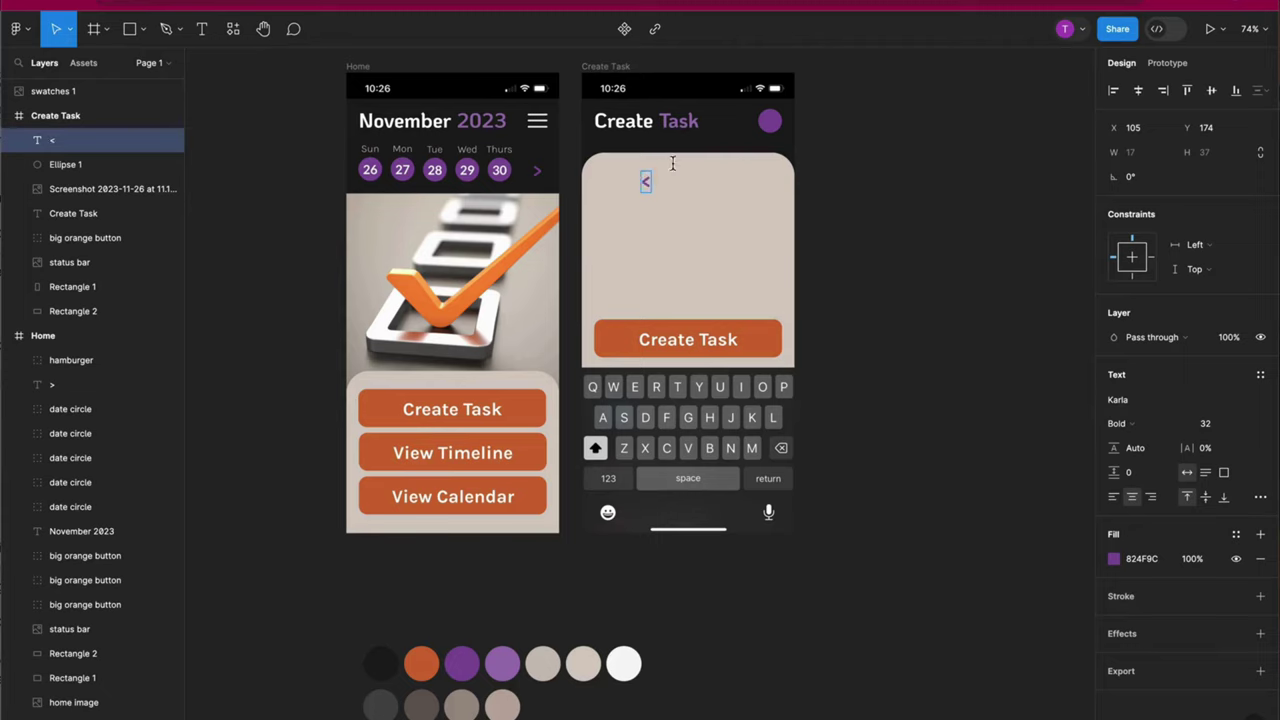
{"action": "key", "text": "Escape"}
{"action": "left_click", "coordinate": [1113, 558]}
{"action": "left_click", "coordinate": [933, 567]}
{"action": "left_click", "coordinate": [388, 670]}
{"action": "left_click", "coordinate": [1081, 311]}
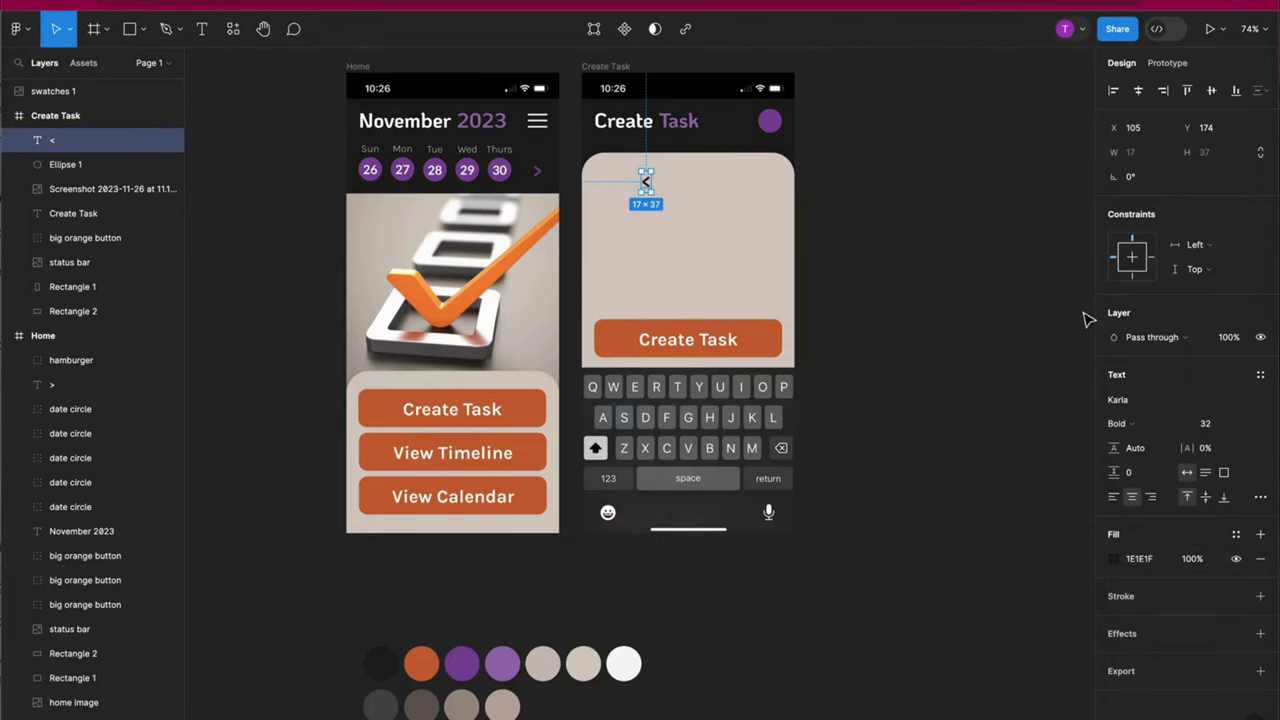
{"action": "left_click_drag", "start_coordinate": [646, 181], "coordinate": [768, 123]}
{"action": "left_click", "coordinate": [950, 210]}
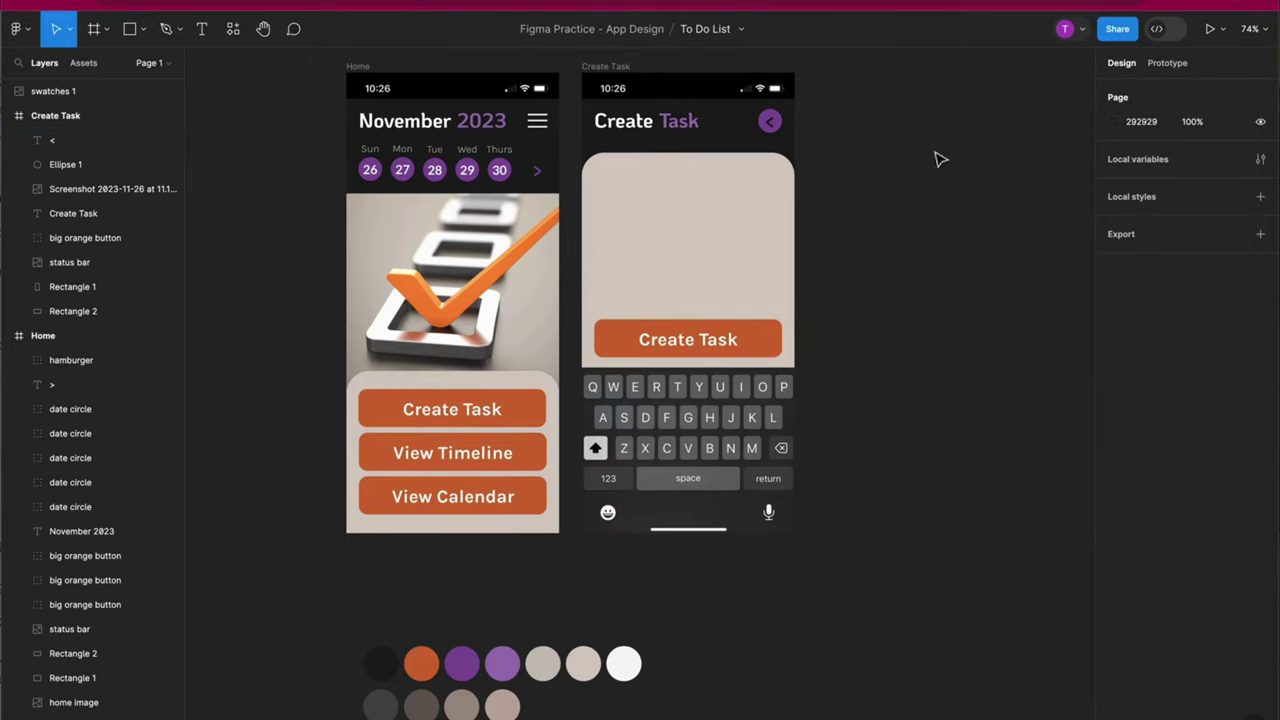
Duplicate the Create Task button and place the copy just above the original.
{"action": "left_click", "coordinate": [758, 343]}
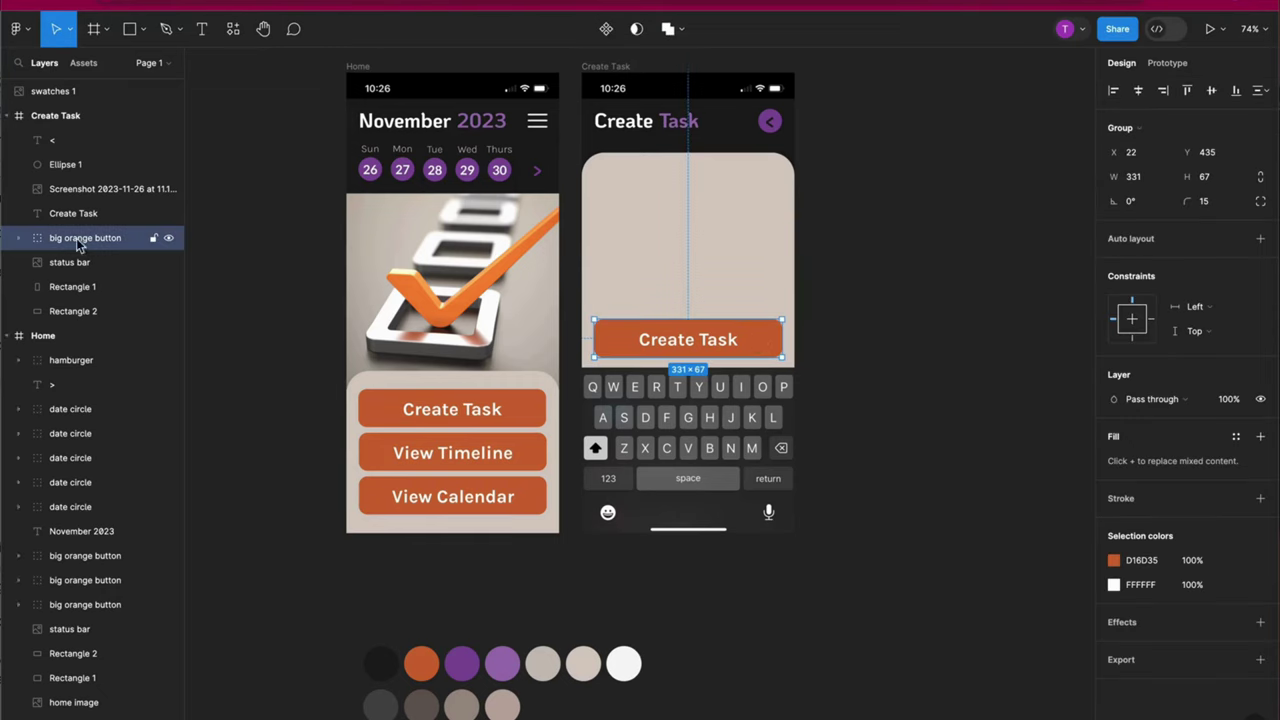
{"action": "key", "text": "ctrl+d"}
{"action": "left_click_drag", "start_coordinate": [686, 343], "coordinate": [690, 290]}
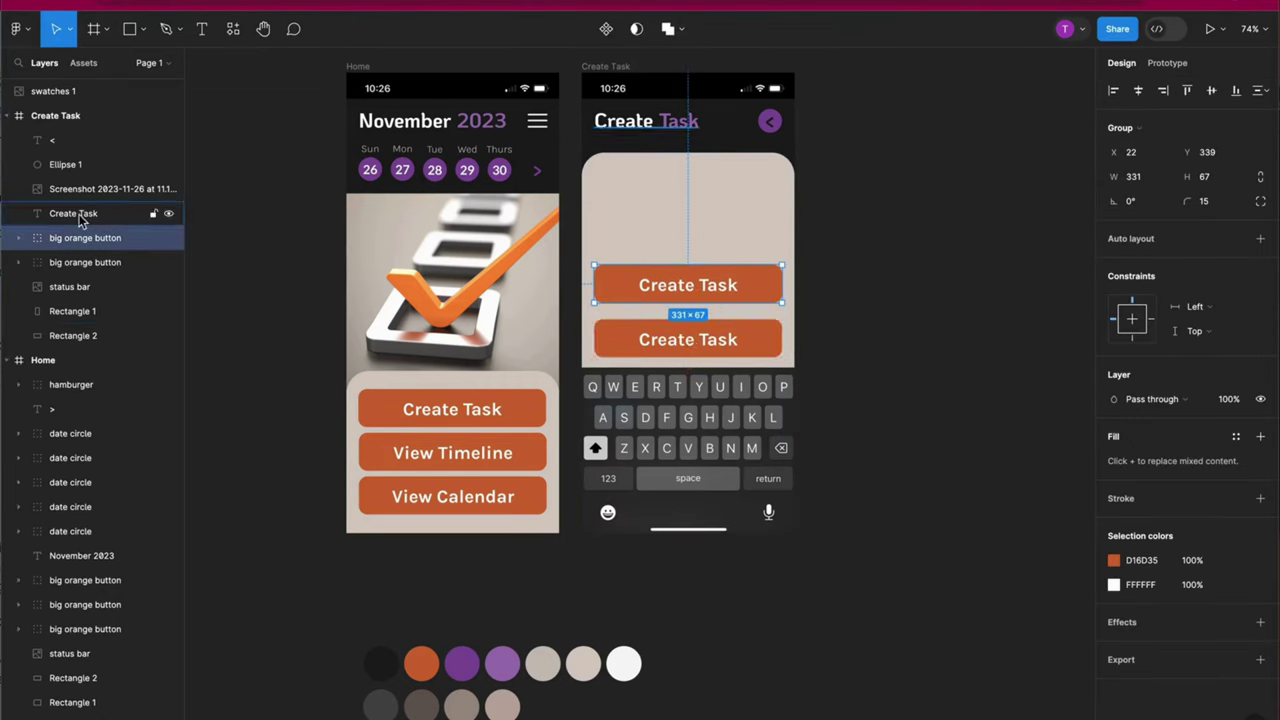
Shrink the copy's orange background and rename the group 'medium orange button'.
{"action": "left_click", "coordinate": [19, 238]}
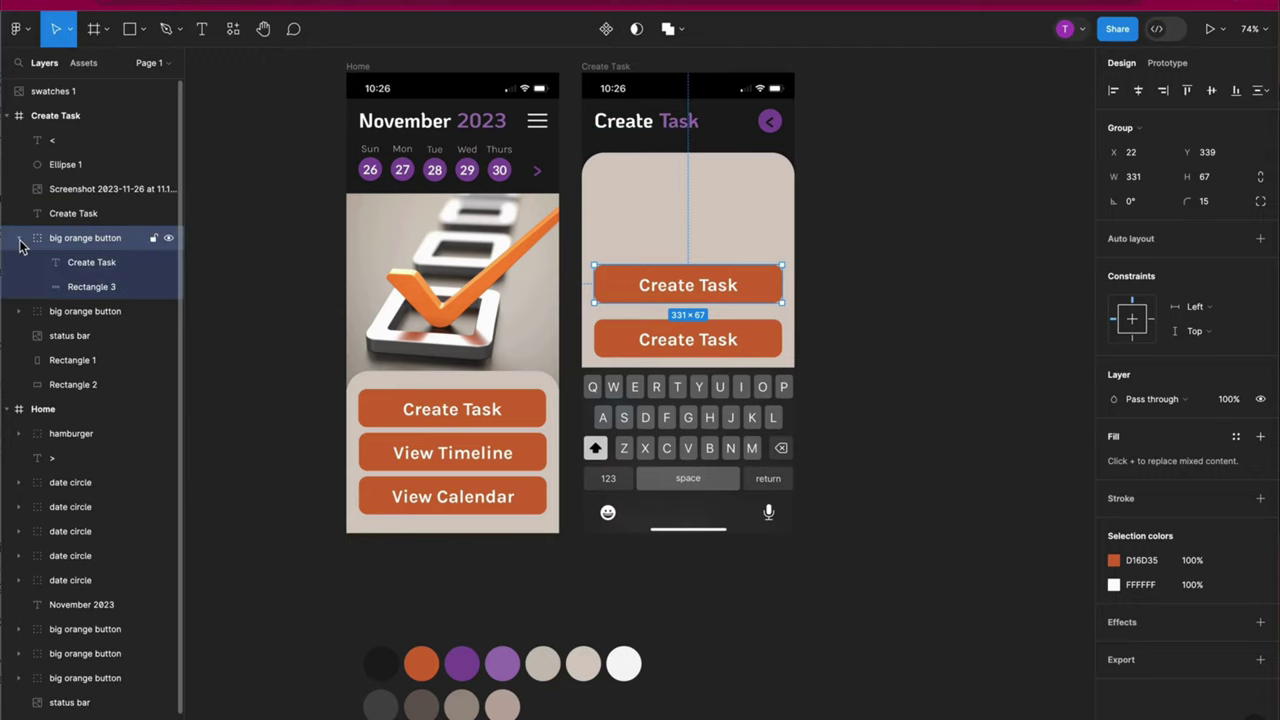
{"action": "left_click", "coordinate": [99, 288]}
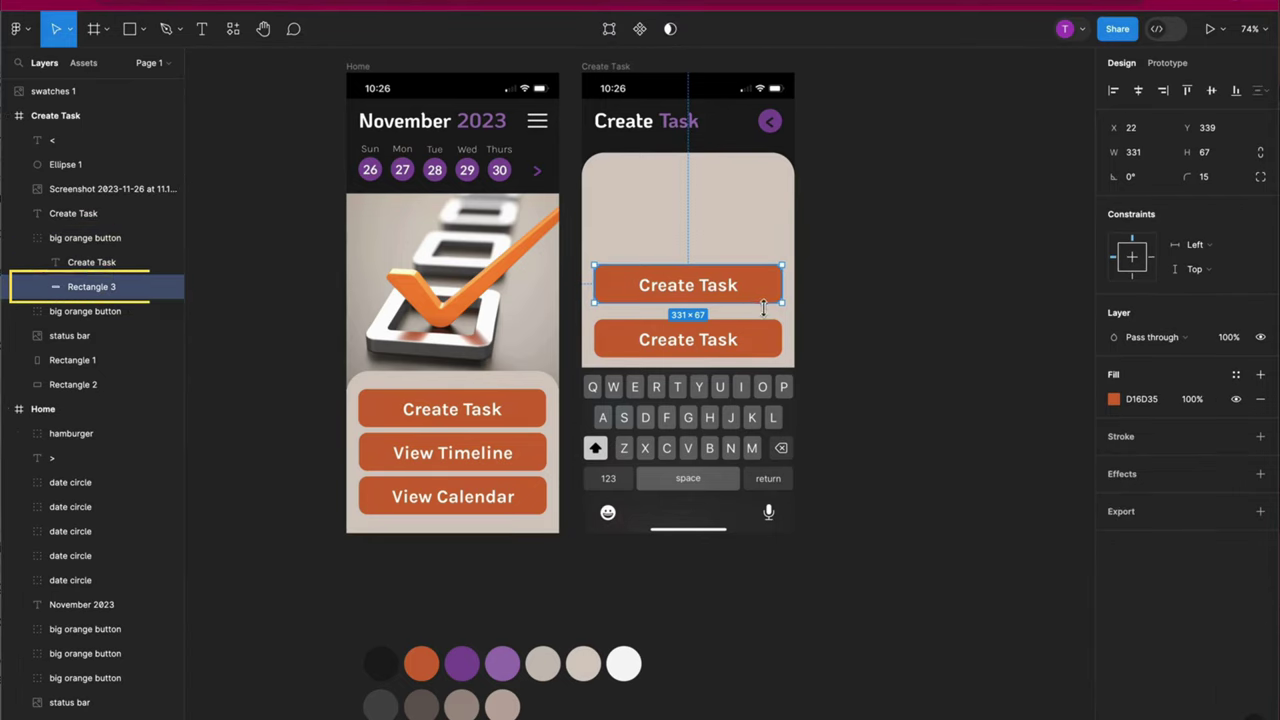
{"action": "left_click_drag", "start_coordinate": [781, 305], "coordinate": [684, 296]}
{"action": "left_click", "coordinate": [70, 240]}
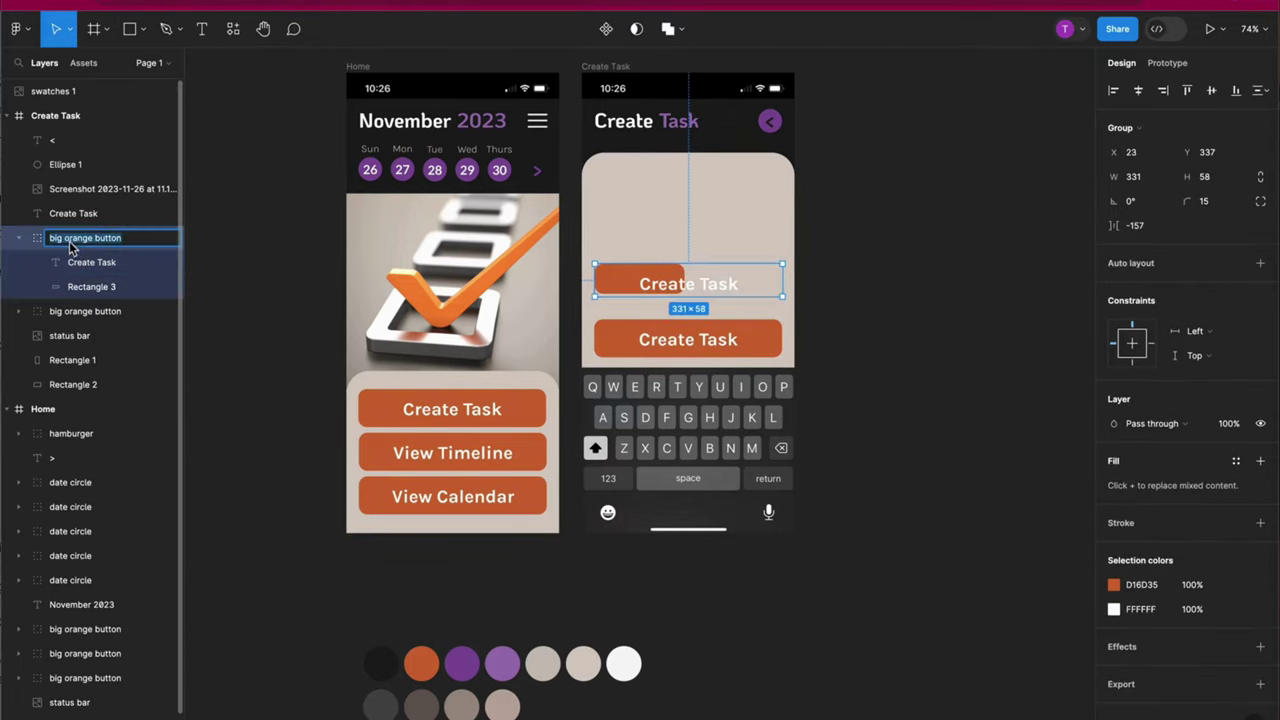
{"action": "double_click", "coordinate": [68, 240]}
{"action": "type", "text": "medium orange button"}
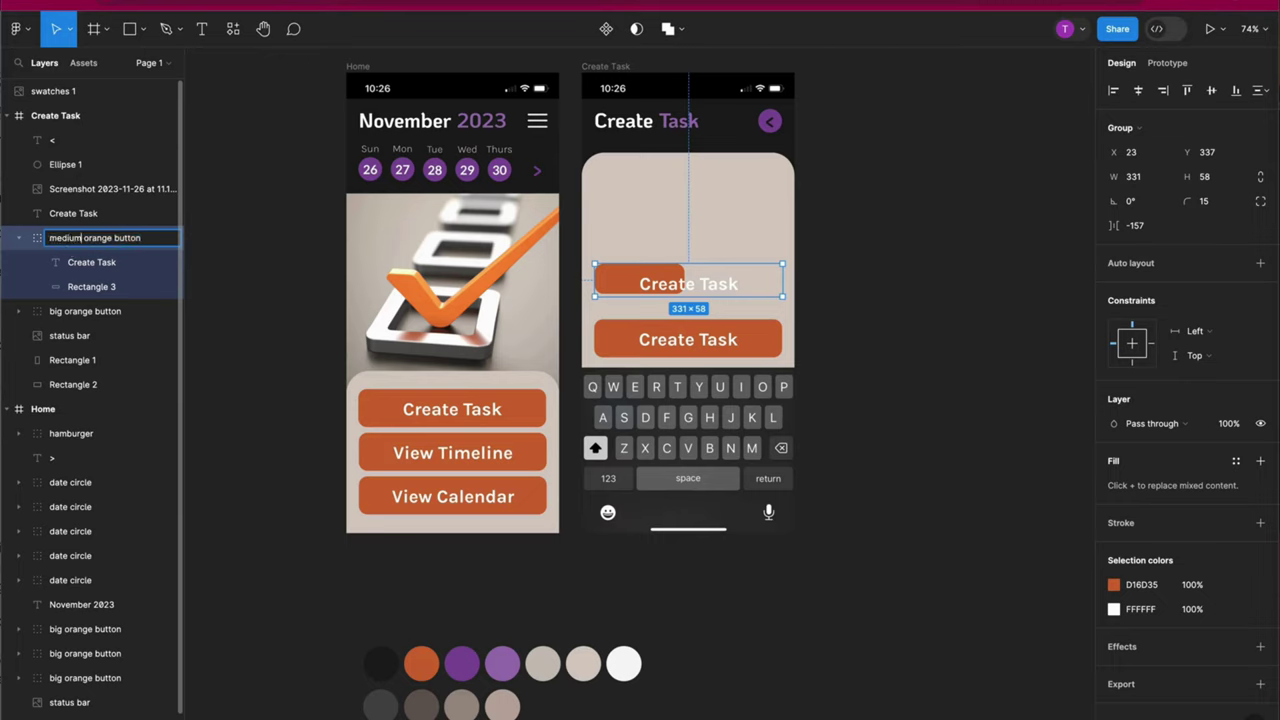
Copy the Nov 26 button beside it as '10:30 AM' and draw a 331×32 input bar above.
{"action": "left_click", "coordinate": [107, 264]}
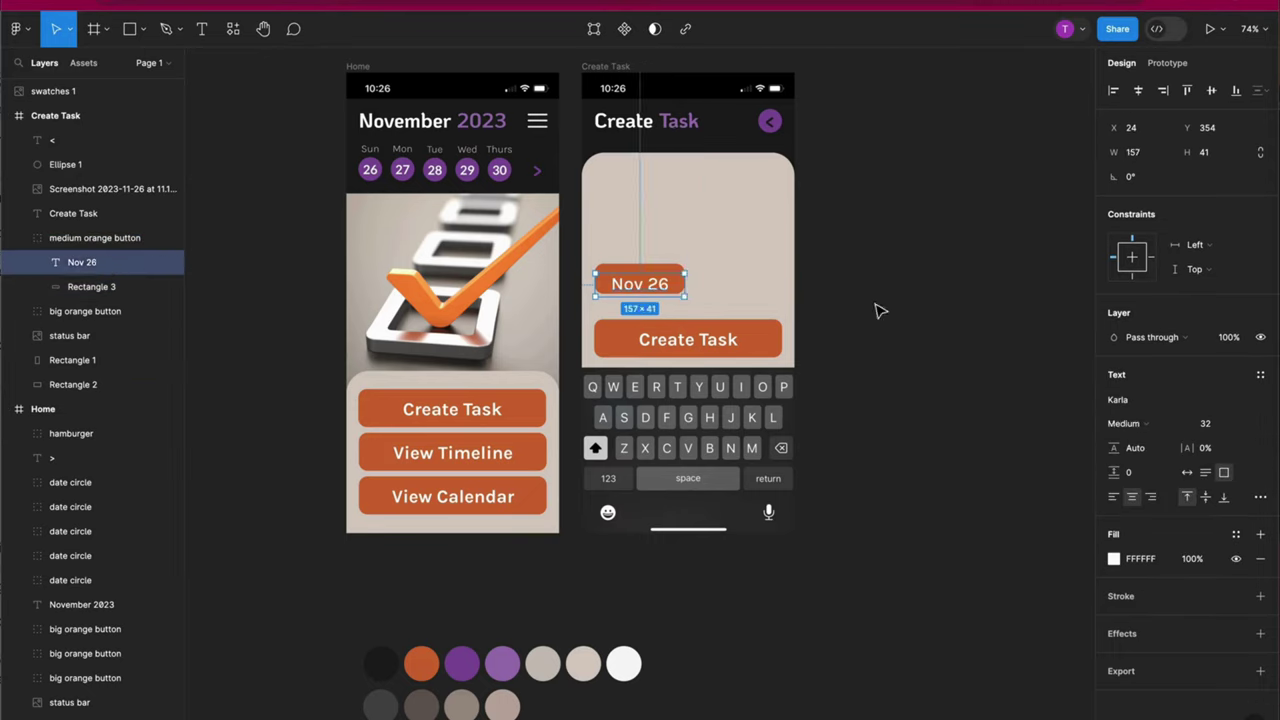
{"action": "left_click", "coordinate": [877, 309]}
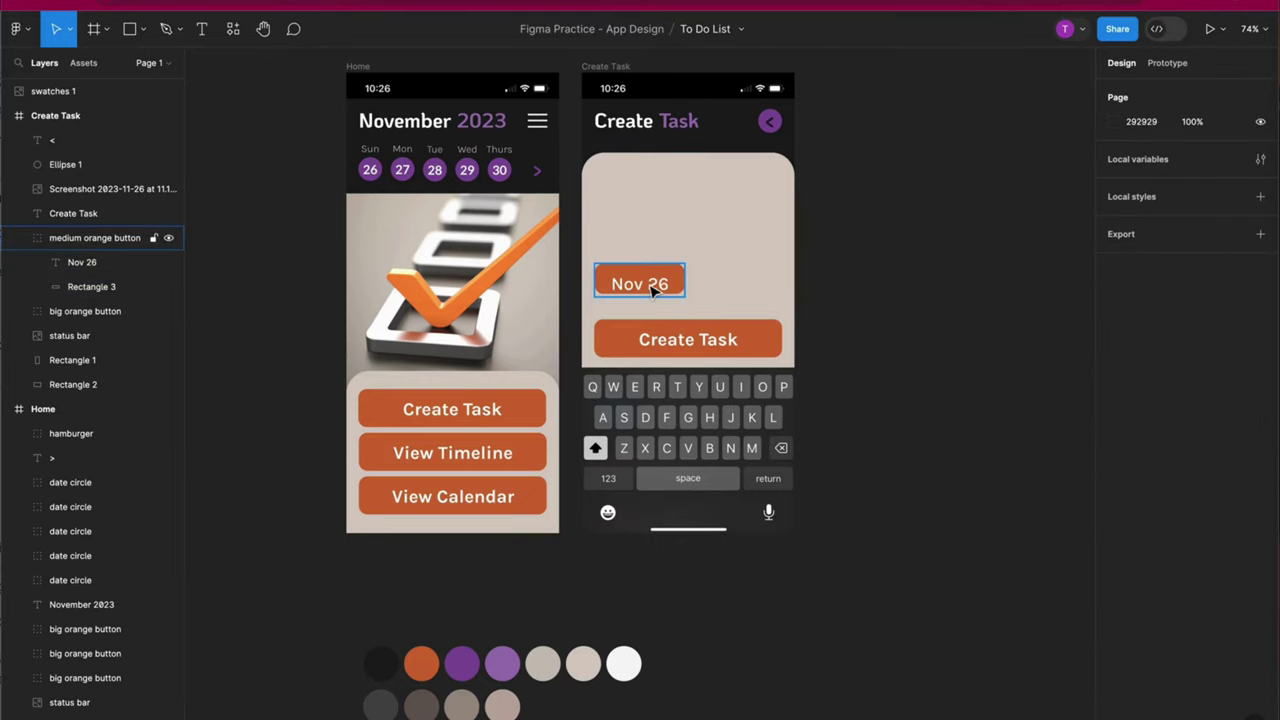
{"action": "left_click", "coordinate": [660, 286]}
{"action": "left_click", "coordinate": [107, 265]}
{"action": "left_click_drag", "start_coordinate": [640, 286], "coordinate": [736, 282]}
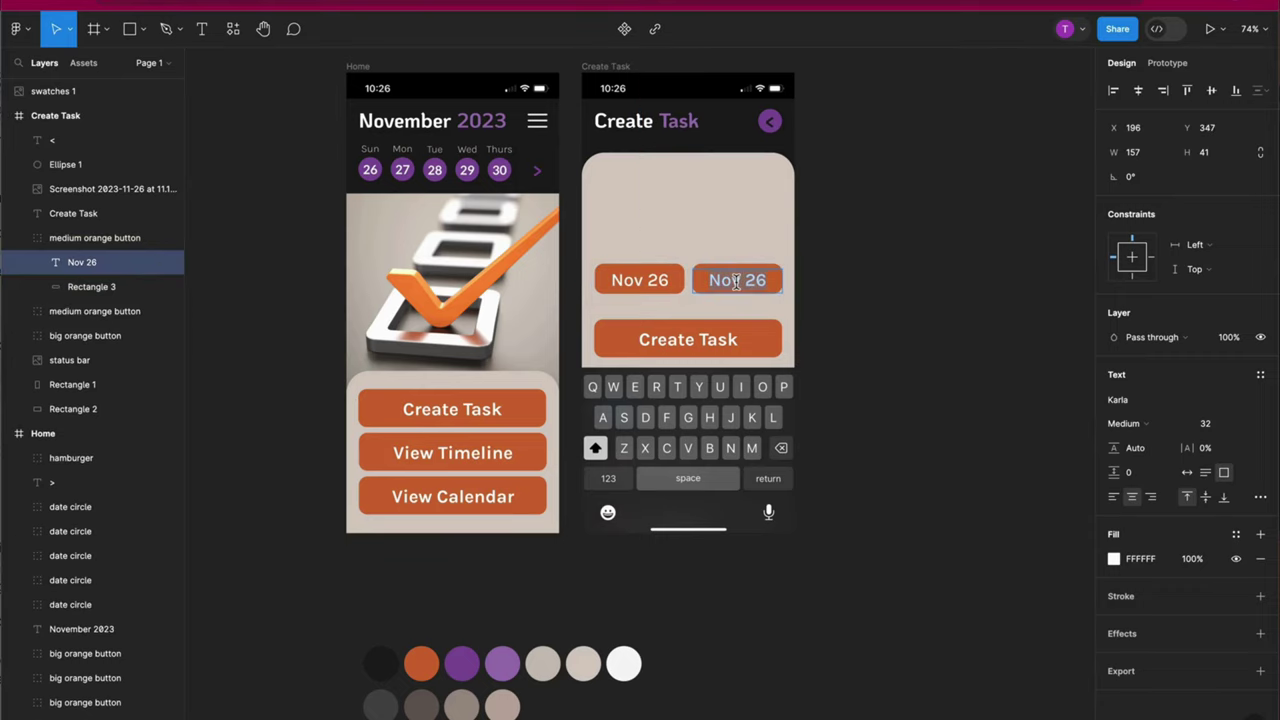
{"action": "type", "text": "10:30 MA"}
{"action": "key", "text": "BackSpace"}
{"action": "key", "text": "BackSpace"}
{"action": "type", "text": "AM"}
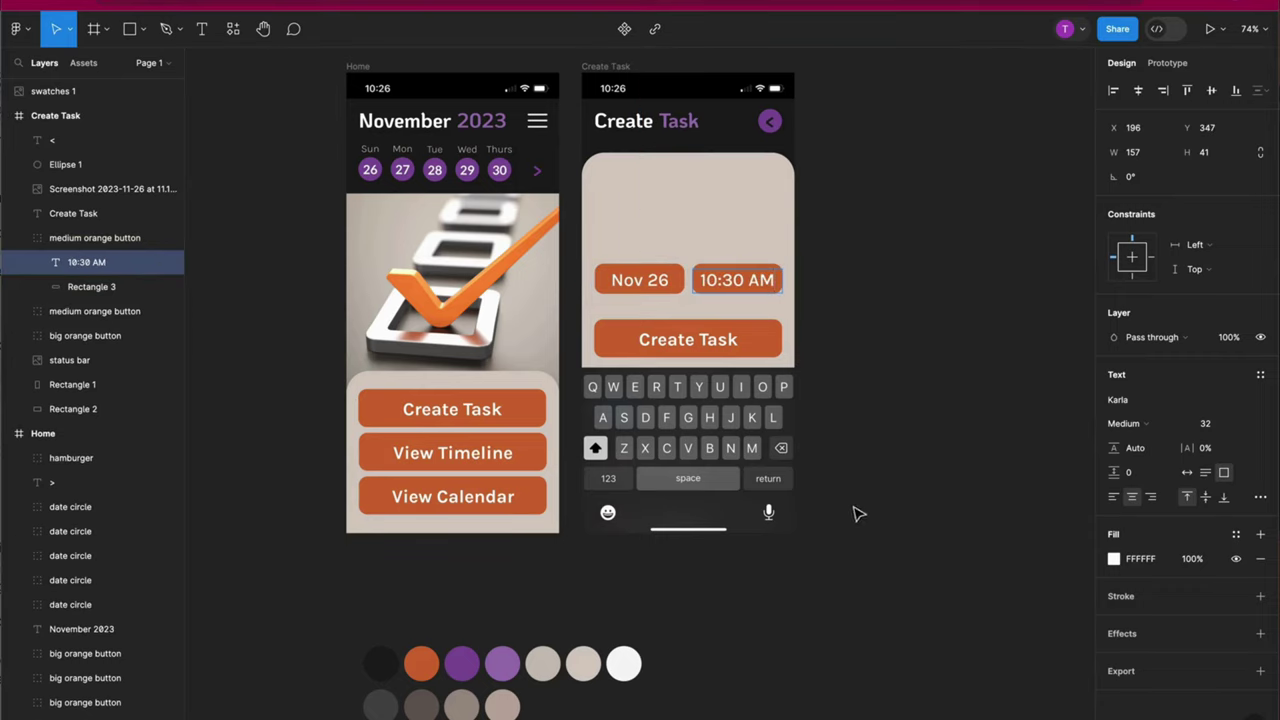
{"action": "key", "text": "Escape"}
{"action": "key", "text": "r"}
{"action": "left_click_drag", "start_coordinate": [594, 176], "coordinate": [783, 192]}
Fill the new input bar with near-white F8F8F8 sampled from the canvas.
{"action": "left_click", "coordinate": [1114, 399]}
{"action": "left_click", "coordinate": [933, 567]}
{"action": "left_click", "coordinate": [623, 663]}
{"action": "left_click", "coordinate": [1080, 309]}
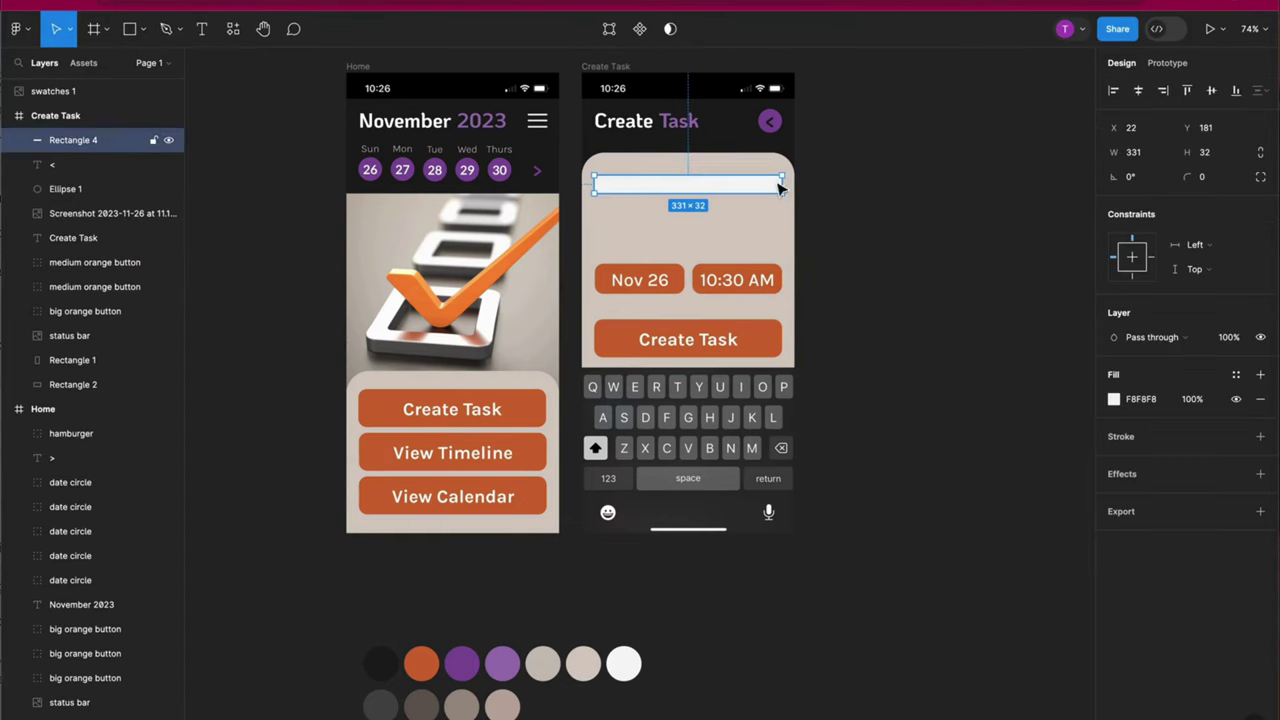
{"action": "left_click", "coordinate": [1040, 268]}
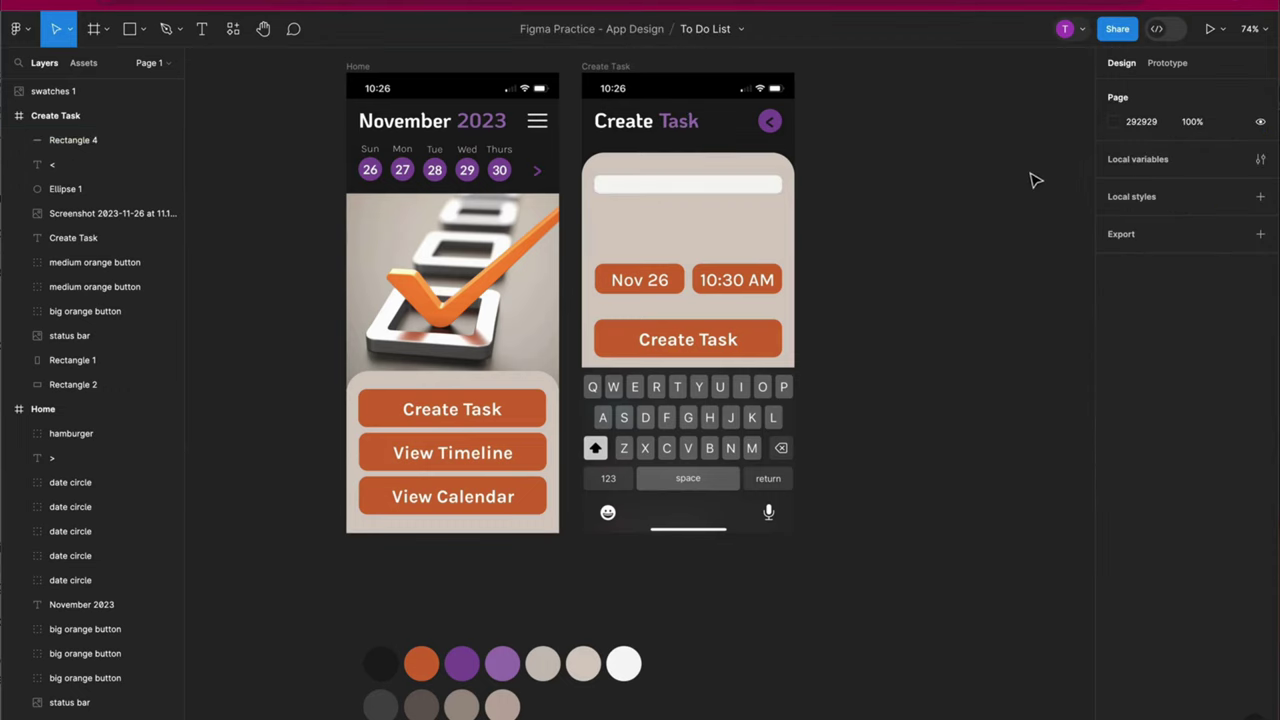
{"action": "left_click", "coordinate": [752, 197]}
Add a grey Regular-weight 'What?' label just above the input bar.
{"action": "key", "text": "t"}
{"action": "left_click", "coordinate": [580, 178]}
{"action": "type", "text": "W"}
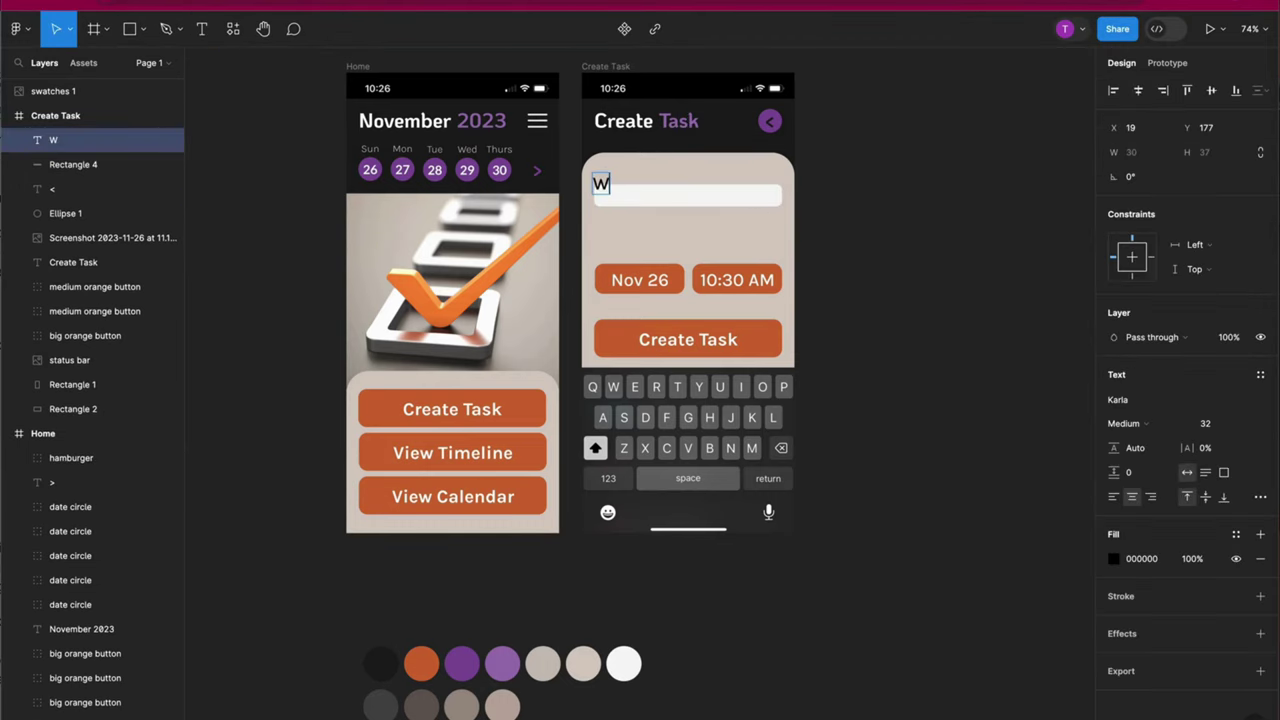
{"action": "type", "text": "hat?"}
{"action": "key", "text": "Escape"}
{"action": "left_click_drag", "start_coordinate": [666, 183], "coordinate": [697, 166]}
{"action": "left_click", "coordinate": [1130, 423]}
{"action": "left_click", "coordinate": [1150, 404]}
{"action": "left_click", "coordinate": [1115, 559]}
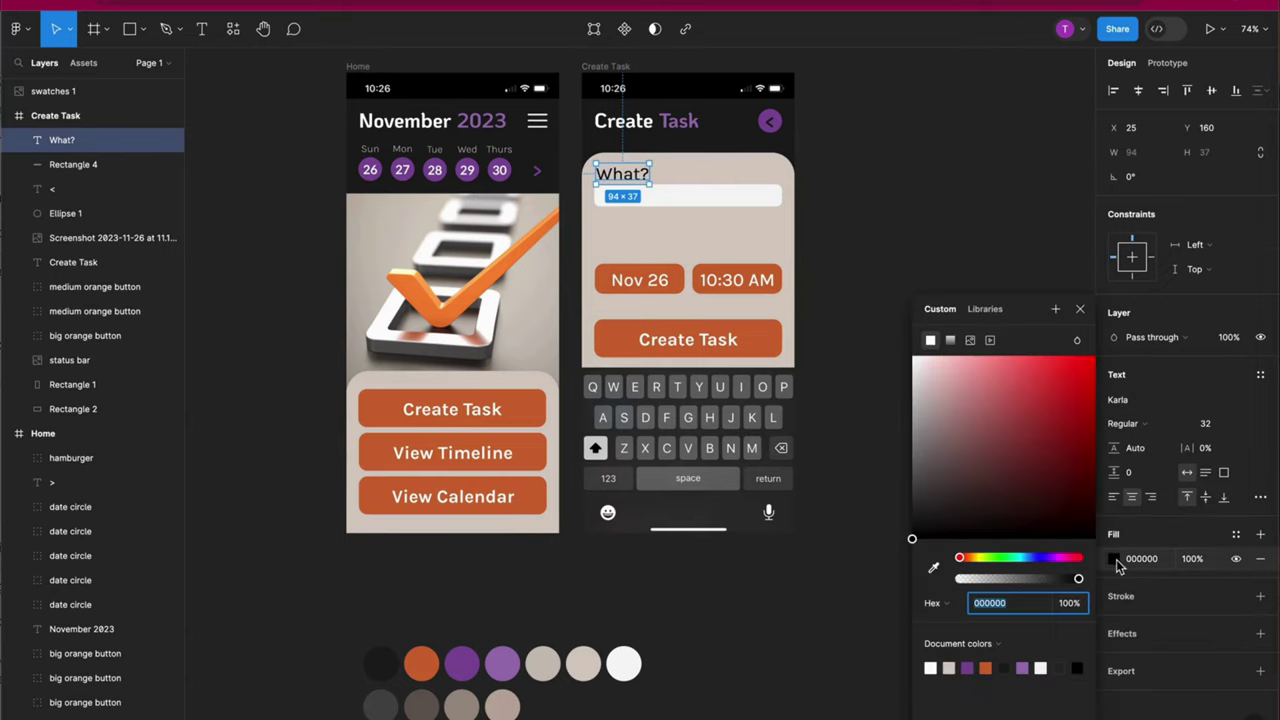
{"action": "left_click", "coordinate": [933, 567]}
{"action": "left_click", "coordinate": [380, 706]}
Copy the label above the date buttons and change it to 'When?'.
{"action": "left_click_drag", "start_coordinate": [626, 181], "coordinate": [625, 233]}
{"action": "double_click", "coordinate": [621, 229]}
{"action": "type", "text": "When?"}
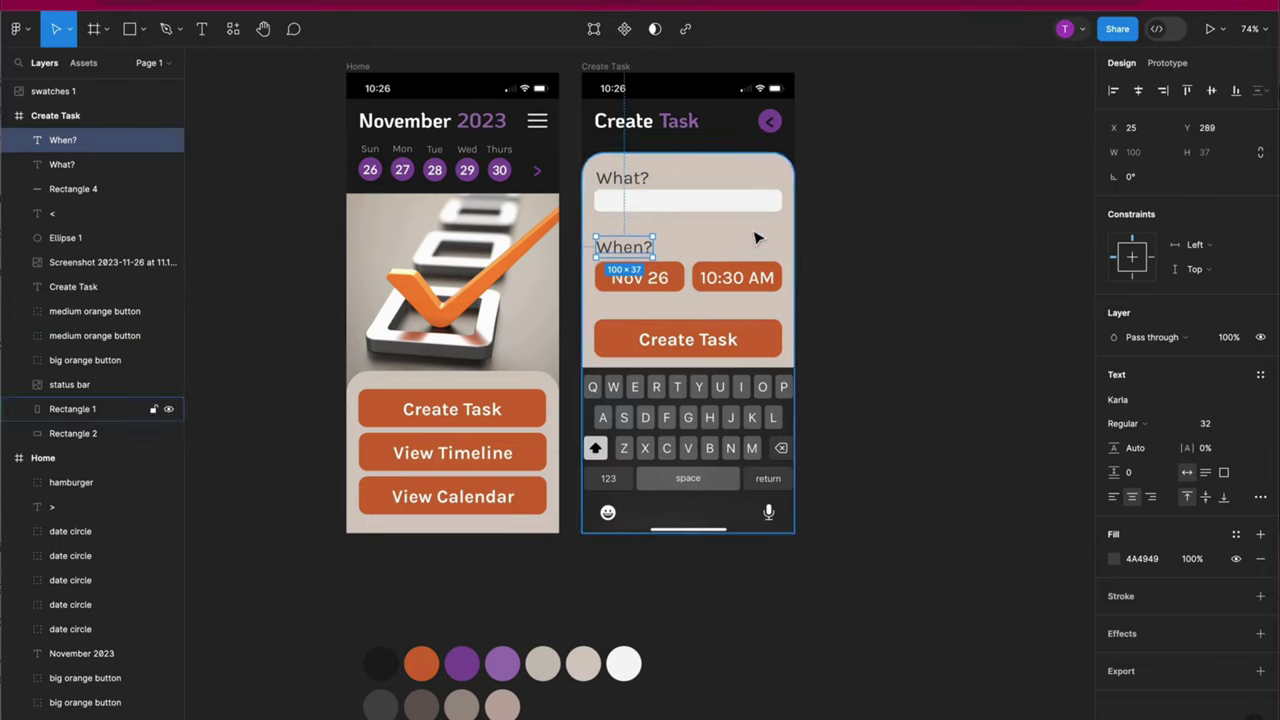
{"action": "left_click", "coordinate": [695, 207]}
{"action": "left_click", "coordinate": [628, 181]}
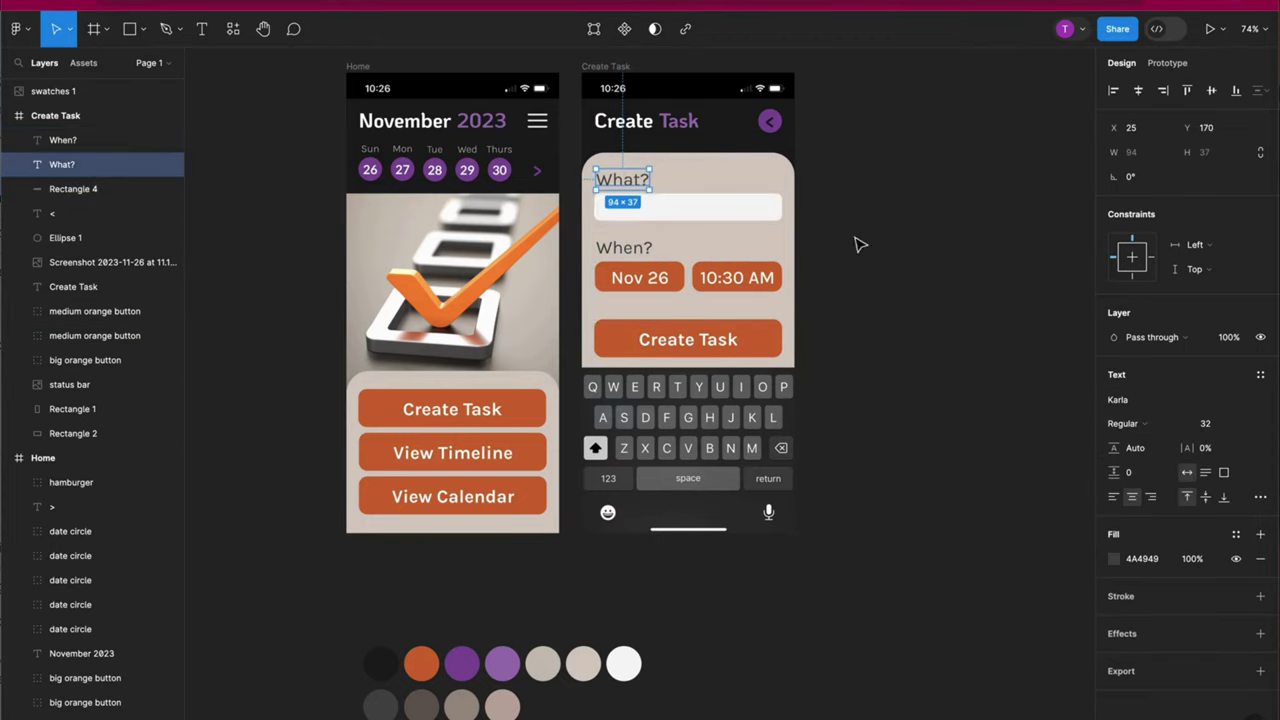
{"action": "left_click", "coordinate": [878, 272]}
Add light grey placeholder text 'ex. Cook Lunch' inside the input bar.
{"action": "key", "text": "t"}
{"action": "left_click", "coordinate": [576, 205]}
{"action": "type", "text": "ex. Cook Lunch"}
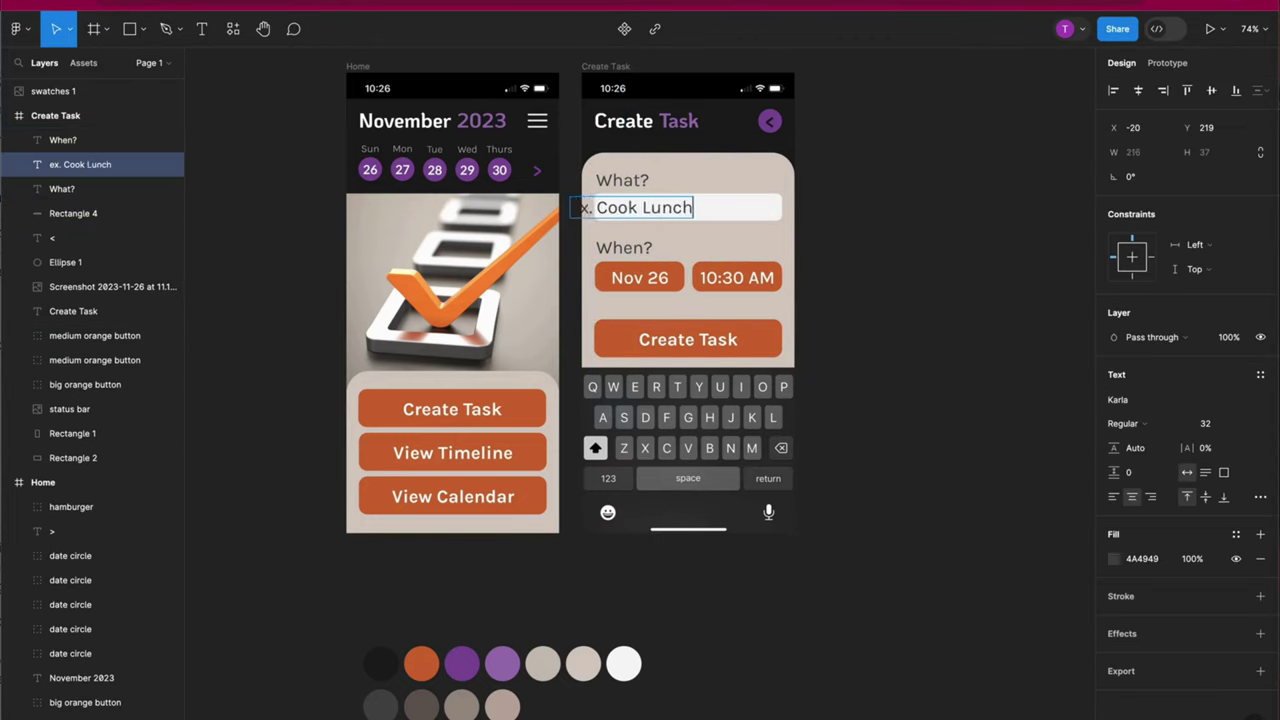
{"action": "left_click", "coordinate": [894, 200]}
{"action": "left_click", "coordinate": [680, 211]}
{"action": "left_click", "coordinate": [894, 268]}
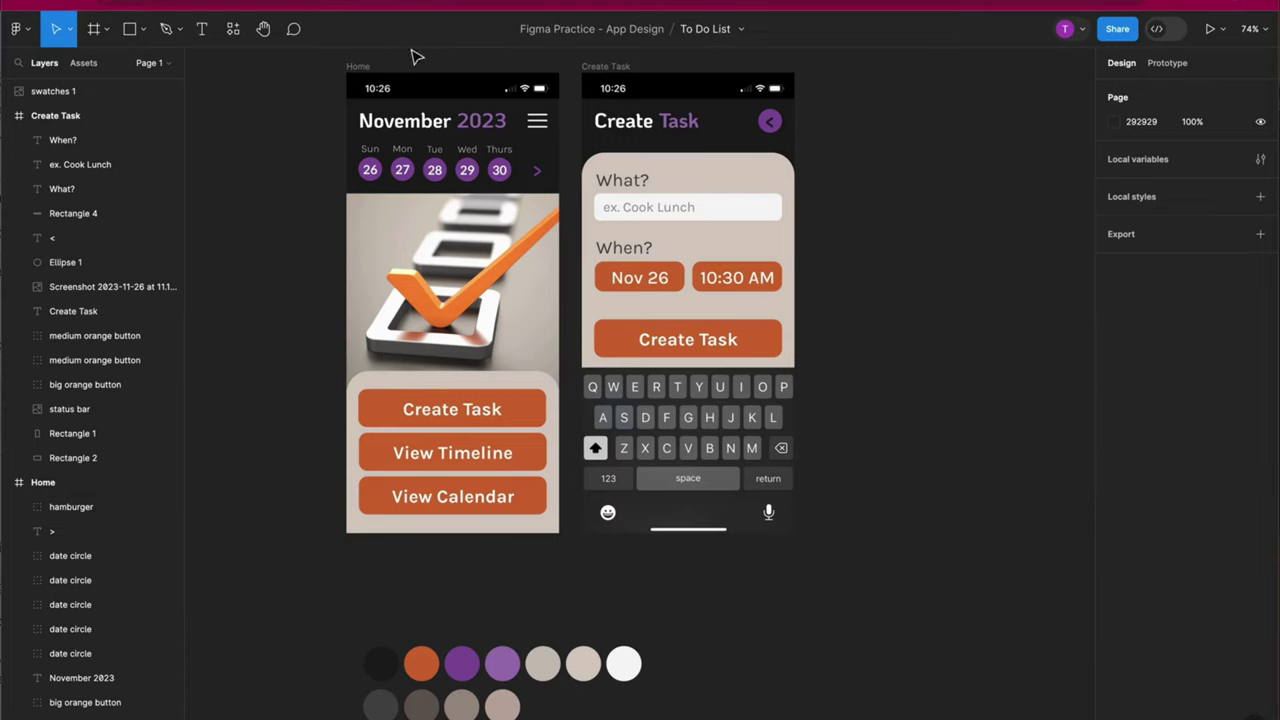
Collapse the Create Task and Home layer groups and select the Home frame.
{"action": "left_click", "coordinate": [8, 116]}
{"action": "left_click", "coordinate": [8, 140]}
{"action": "left_click", "coordinate": [45, 142]}
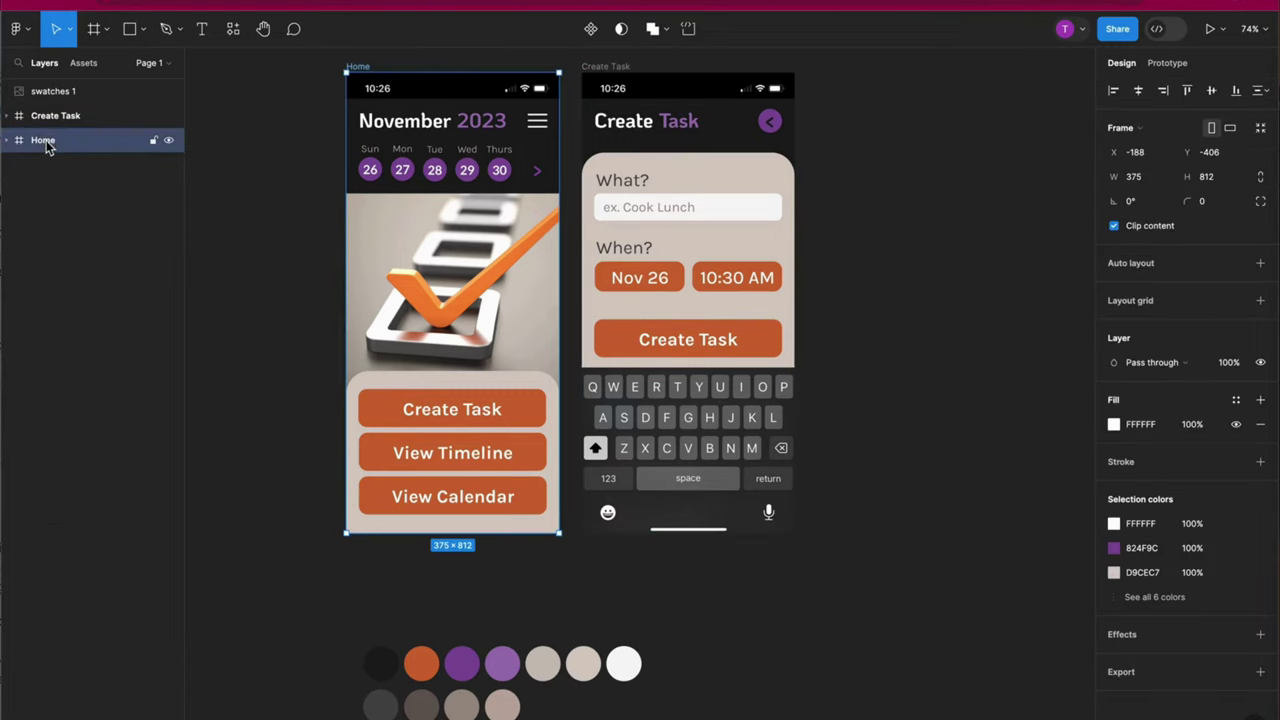
Duplicate Home as a Timeline frame and stretch its background panel up below the date row.
{"action": "key", "text": "ctrl+d"}
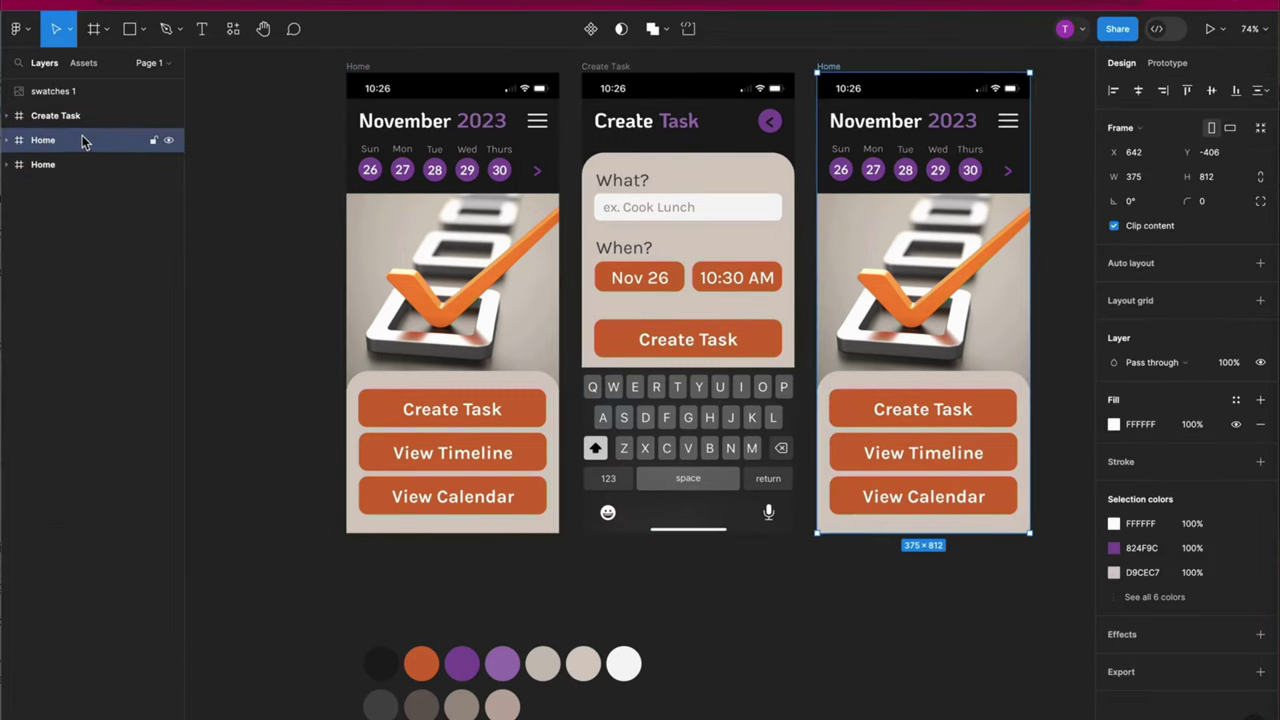
{"action": "double_click", "coordinate": [828, 66]}
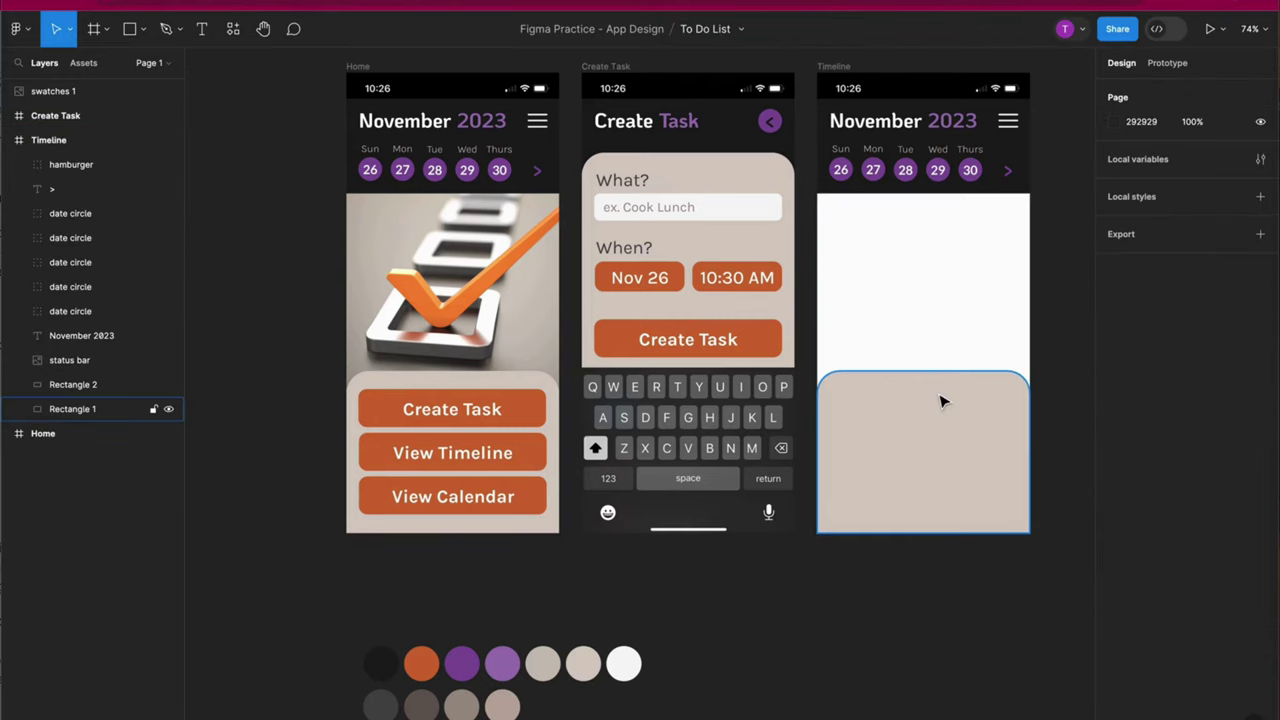
{"action": "left_click", "coordinate": [941, 398]}
{"action": "left_click_drag", "start_coordinate": [937, 371], "coordinate": [955, 208]}
Draw a vertical orange timeline line with hollow circles spaced down it.
{"action": "left_click", "coordinate": [143, 29]}
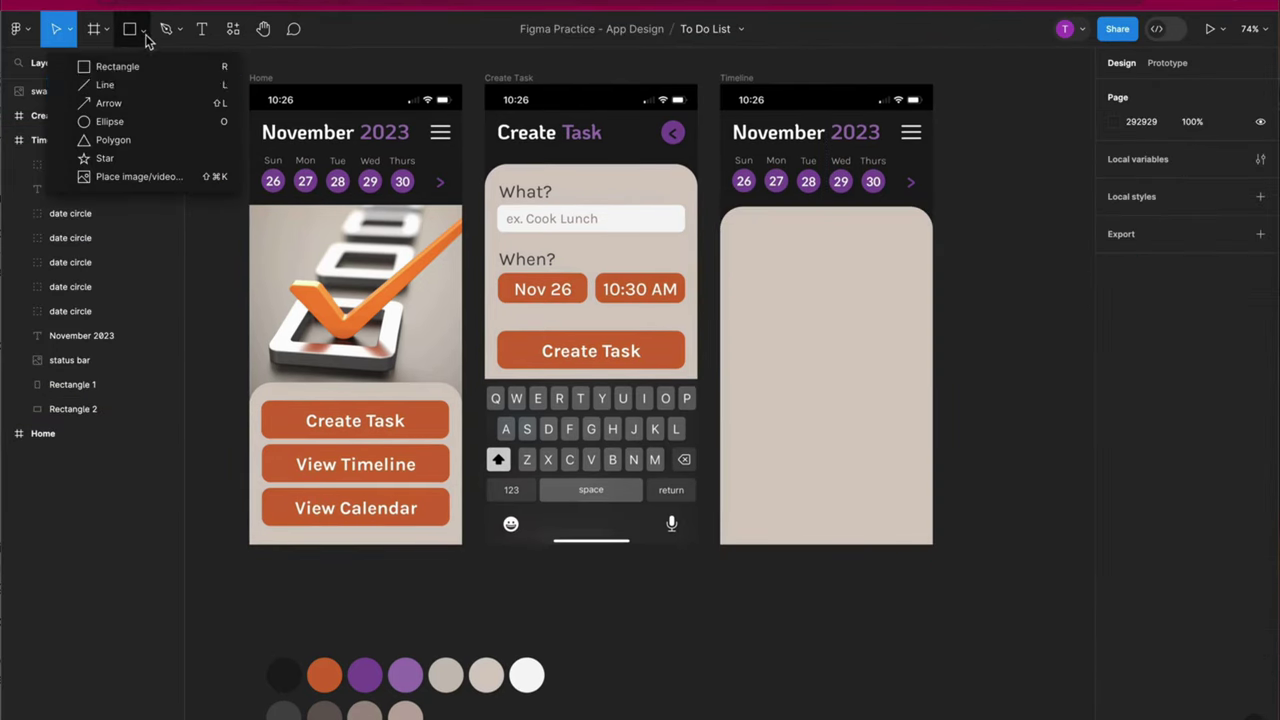
{"action": "left_click", "coordinate": [105, 80]}
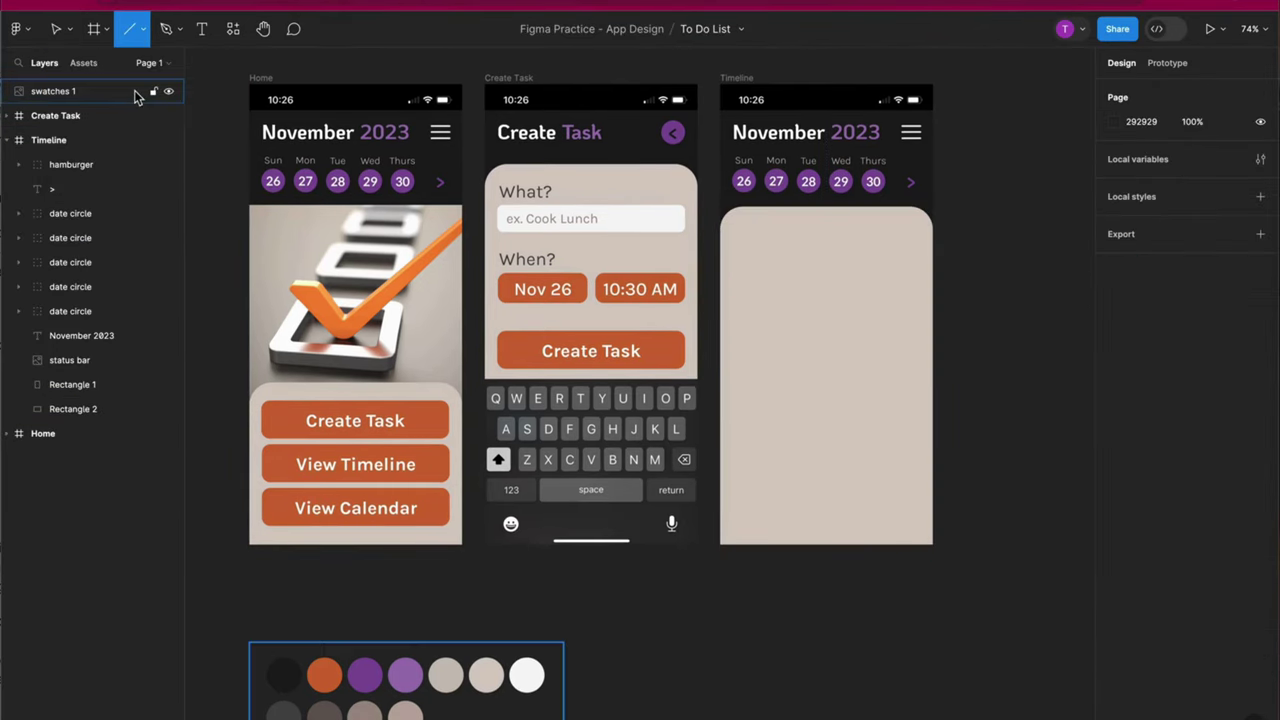
{"action": "left_click_drag", "start_coordinate": [783, 230], "coordinate": [782, 545]}
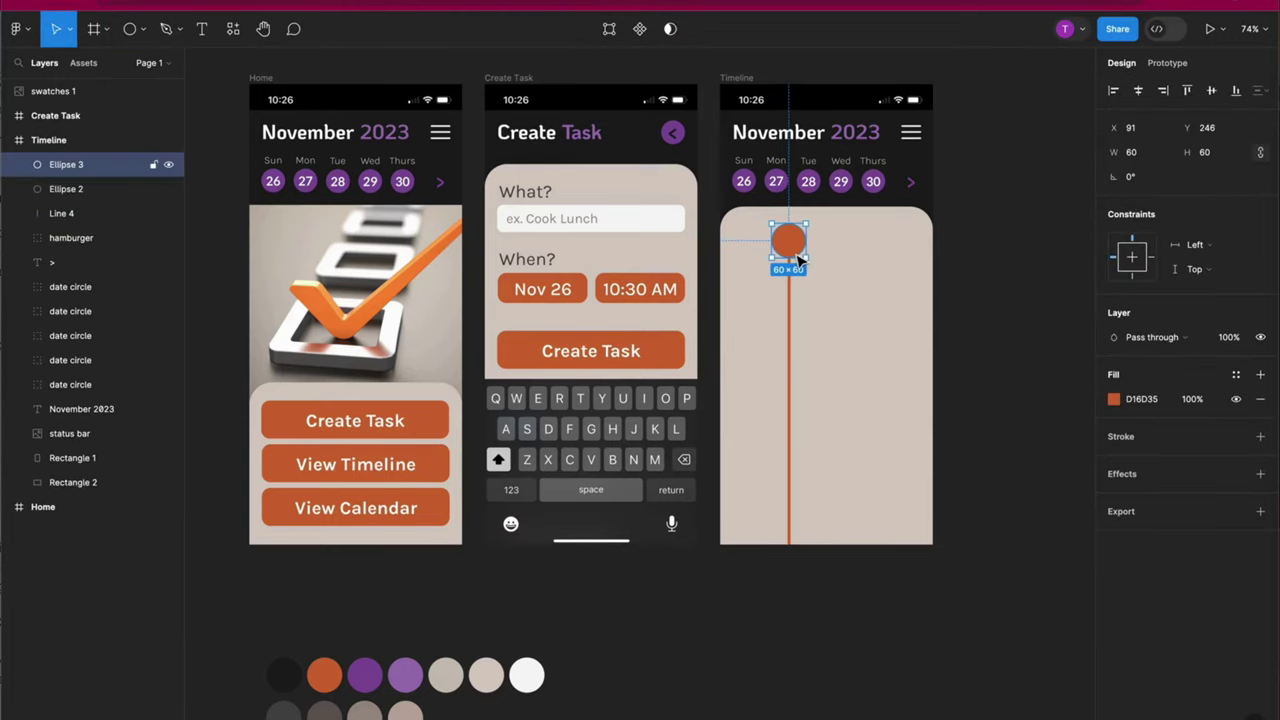
{"action": "left_click_drag", "start_coordinate": [788, 240], "coordinate": [788, 375]}
{"action": "left_click", "coordinate": [932, 567]}
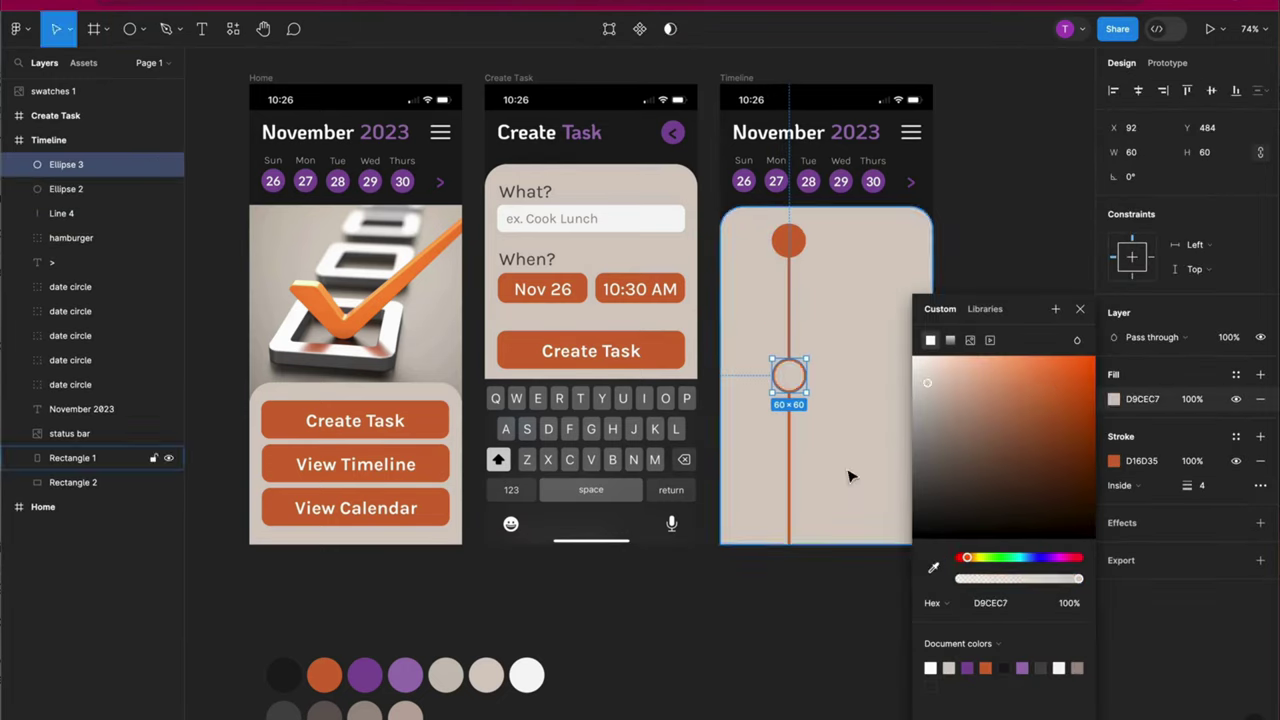
{"action": "left_click", "coordinate": [1080, 308]}
{"action": "left_click", "coordinate": [991, 334]}
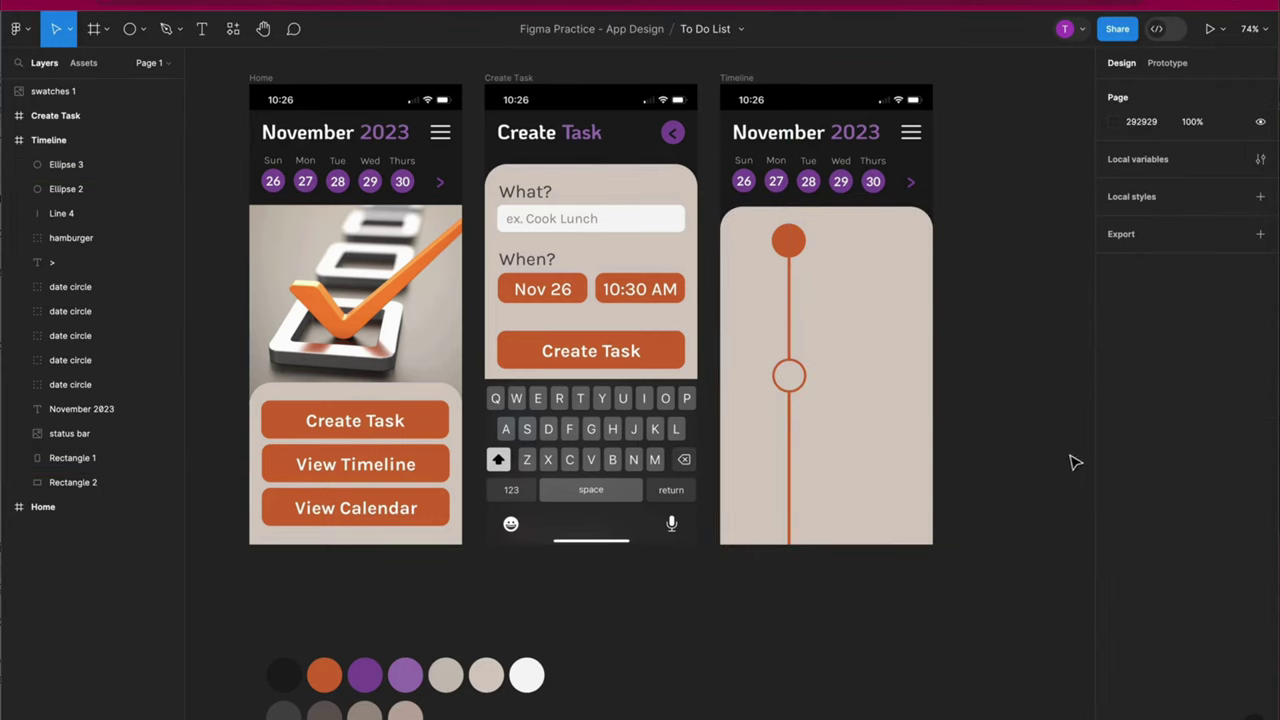
{"action": "left_click", "coordinate": [789, 378]}
{"action": "key", "text": "ctrl+d"}
{"action": "left_click_drag", "start_coordinate": [803, 390], "coordinate": [803, 437]}
{"action": "left_click", "coordinate": [984, 464]}
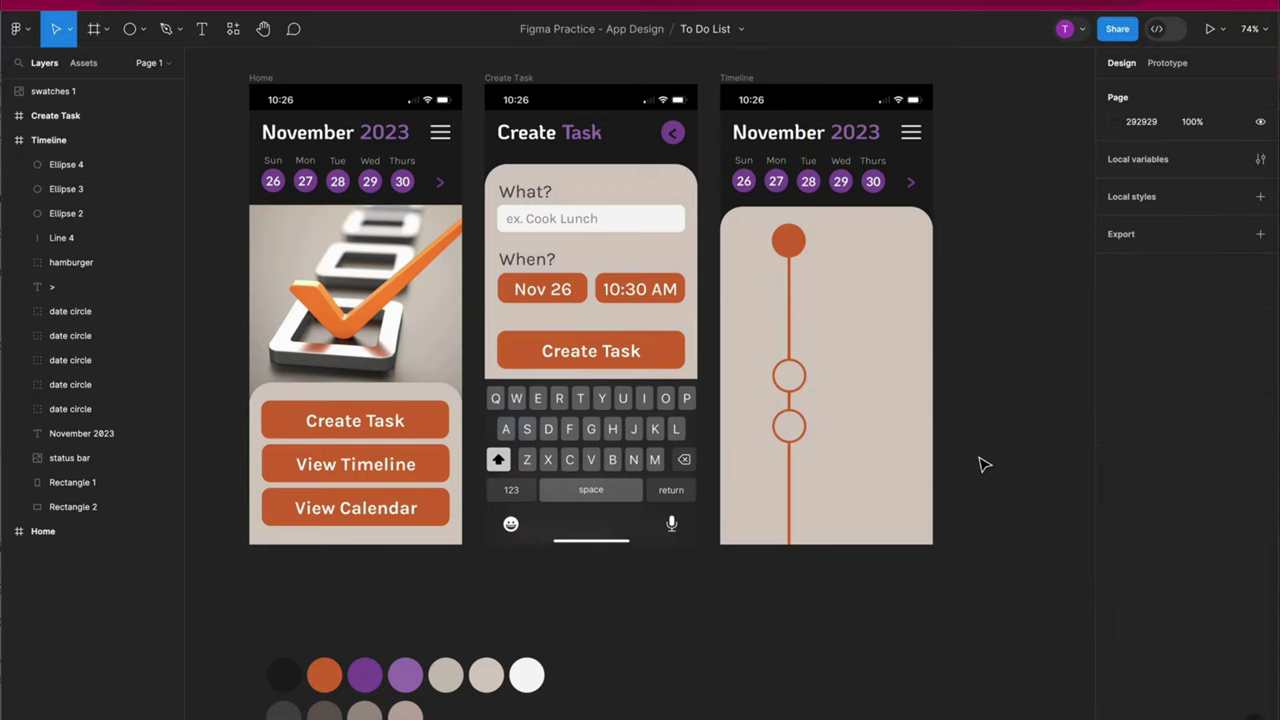
Copy the 7:00 AM time label beside the second timeline circle.
{"action": "left_click", "coordinate": [202, 28]}
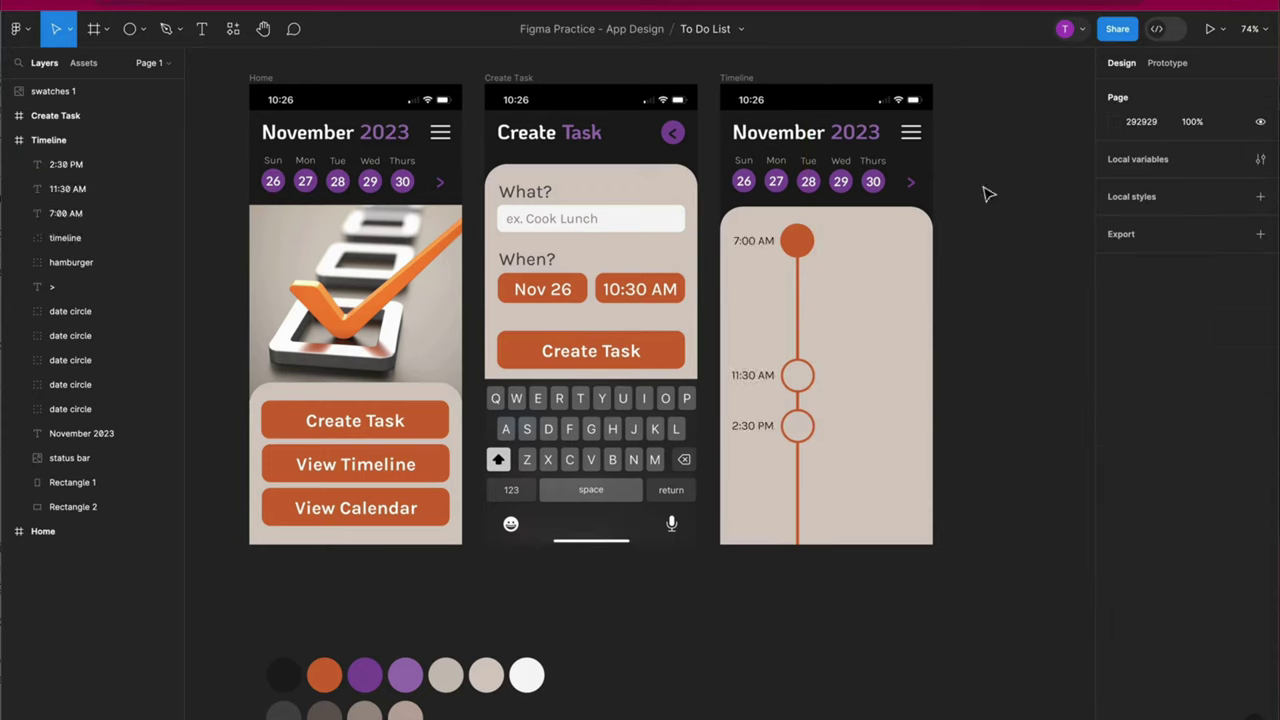
{"action": "left_click", "coordinate": [753, 240]}
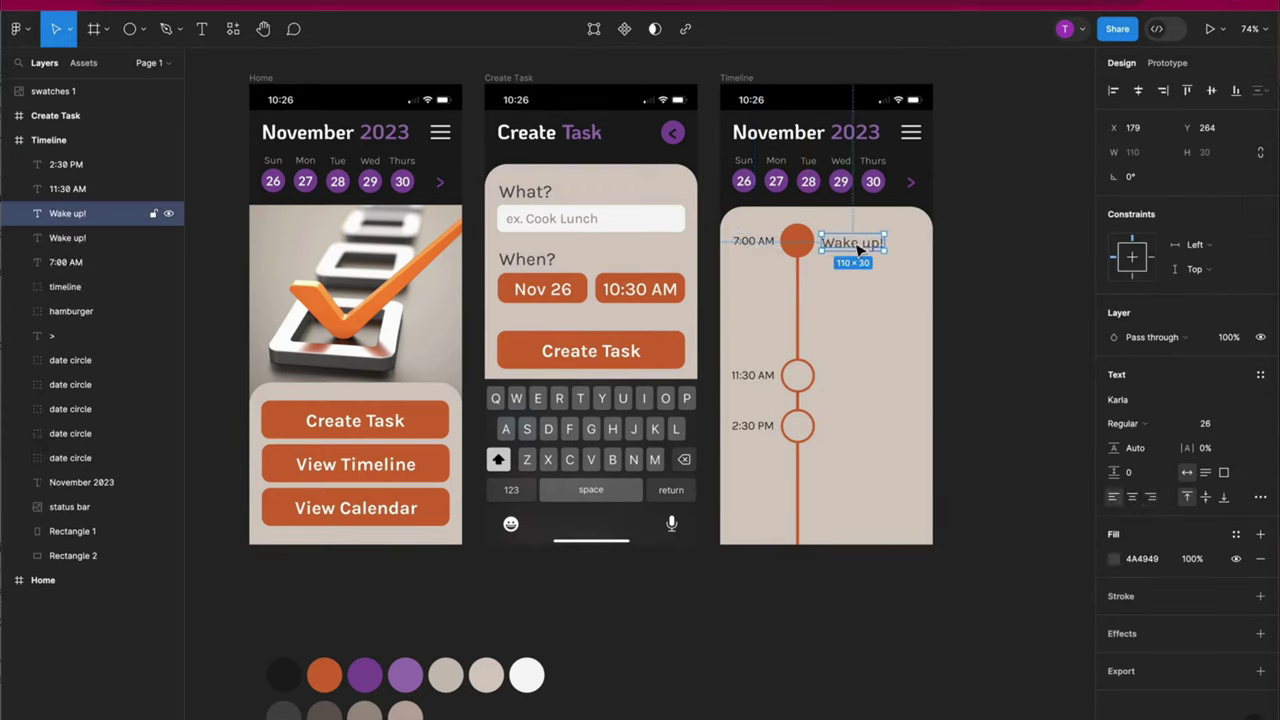
{"action": "left_click_drag", "start_coordinate": [852, 242], "coordinate": [856, 384]}
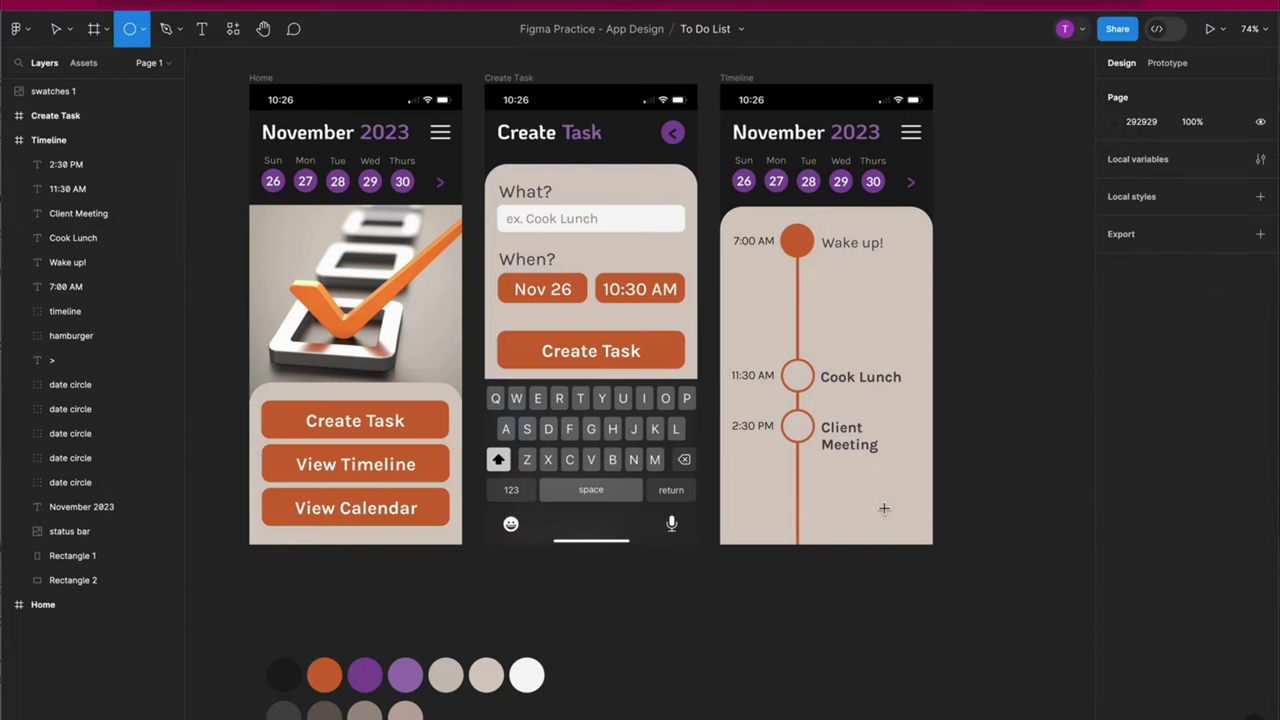
Draw an orange circle at the bottom-right with a '+' sign.
{"action": "left_click_drag", "start_coordinate": [882, 505], "coordinate": [912, 547]}
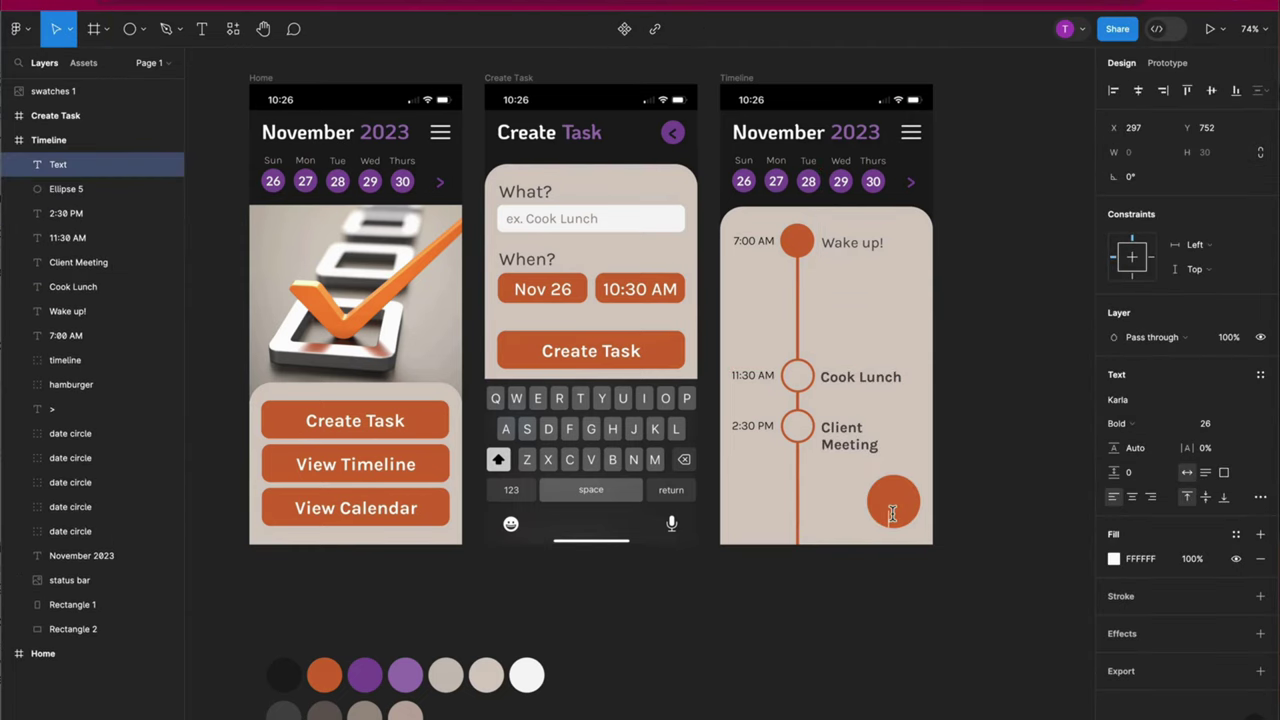
{"action": "type", "text": "+"}
{"action": "left_click", "coordinate": [975, 510]}
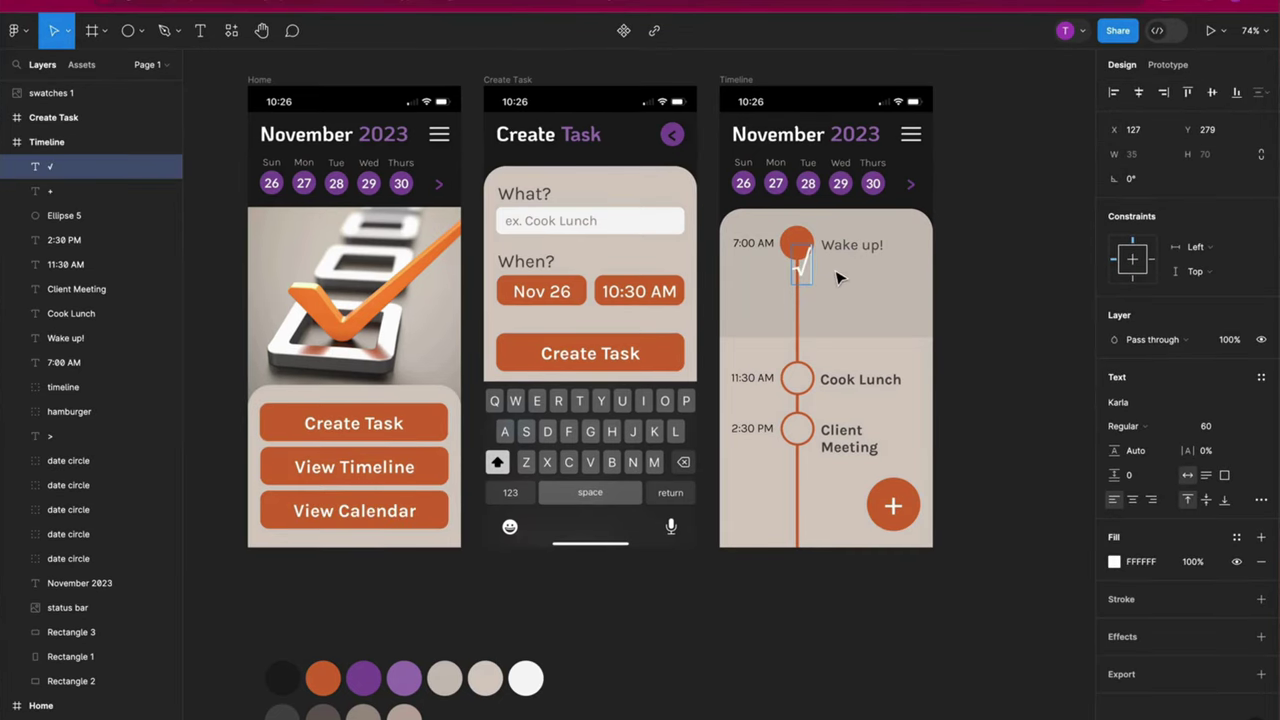
Set the first task's check mark to font size 32.
{"action": "left_click", "coordinate": [1140, 428]}
{"action": "left_click", "coordinate": [1140, 428]}
{"action": "left_click", "coordinate": [1213, 428]}
{"action": "key", "text": "Return"}
{"action": "left_click", "coordinate": [958, 692]}
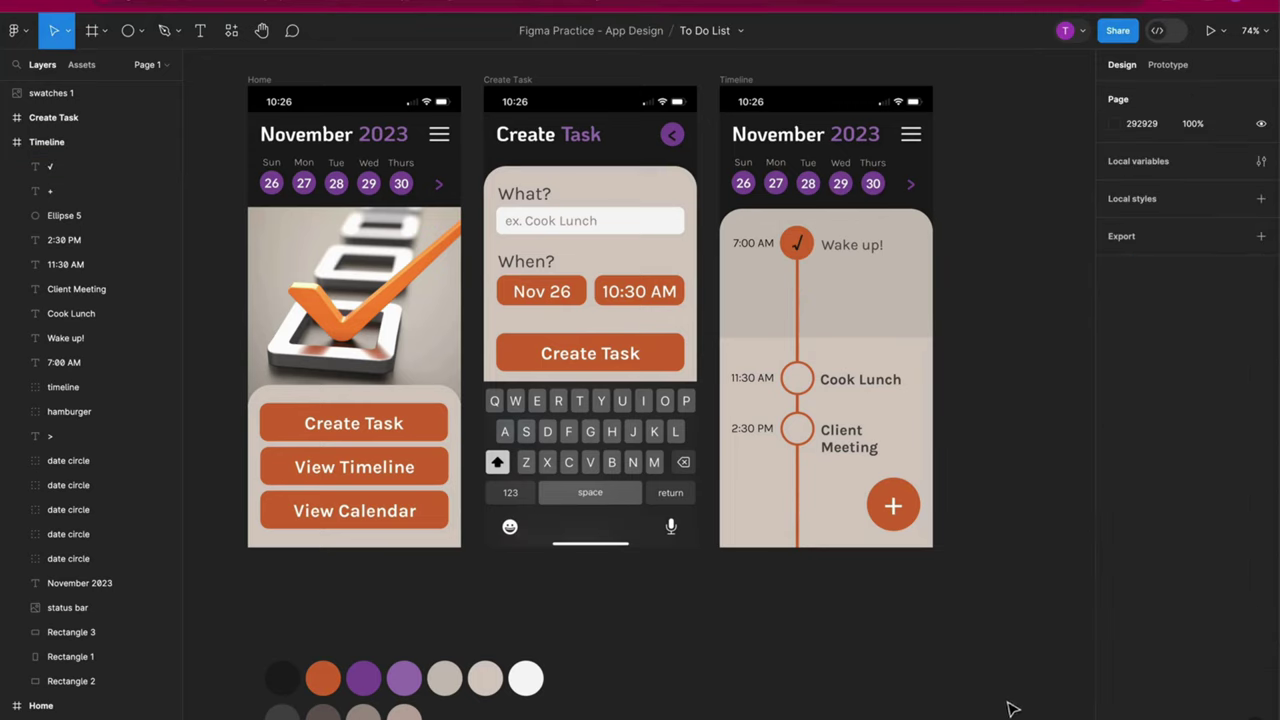
Duplicate the Create Task frame and rename the copy Update Task.
{"action": "left_click", "coordinate": [6, 142]}
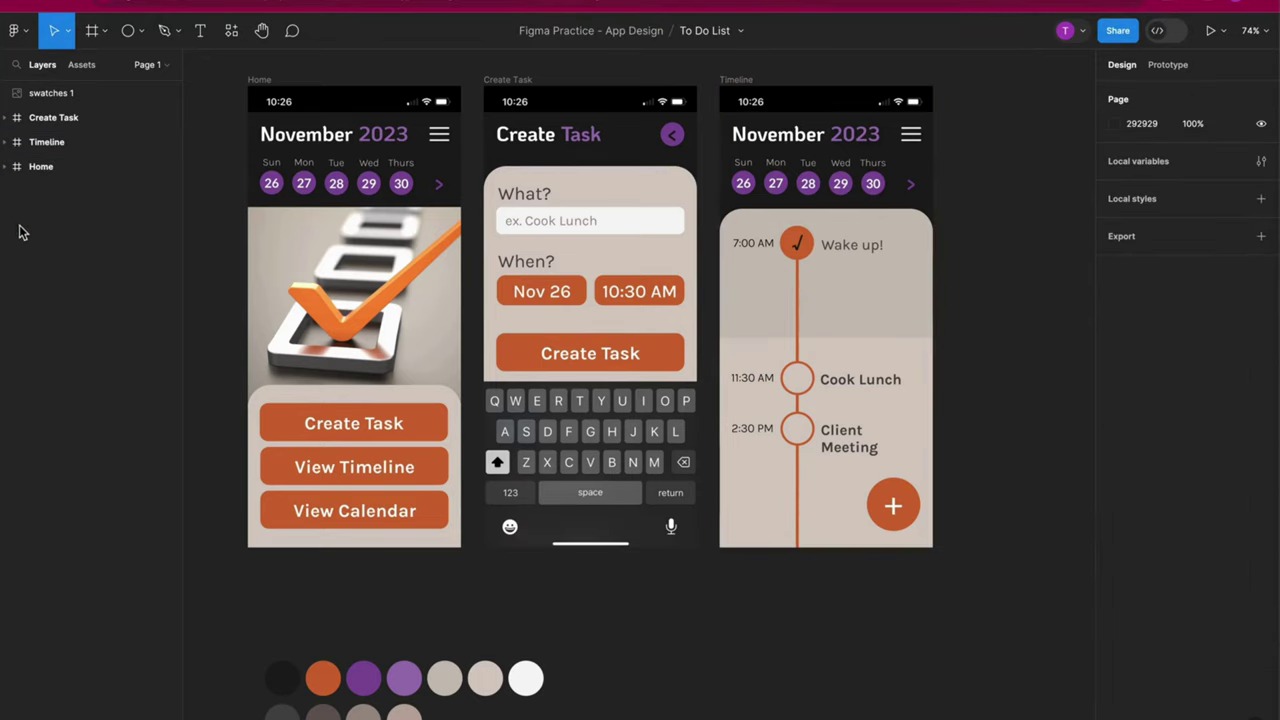
{"action": "left_click", "coordinate": [68, 124]}
{"action": "key", "text": "ctrl+d"}
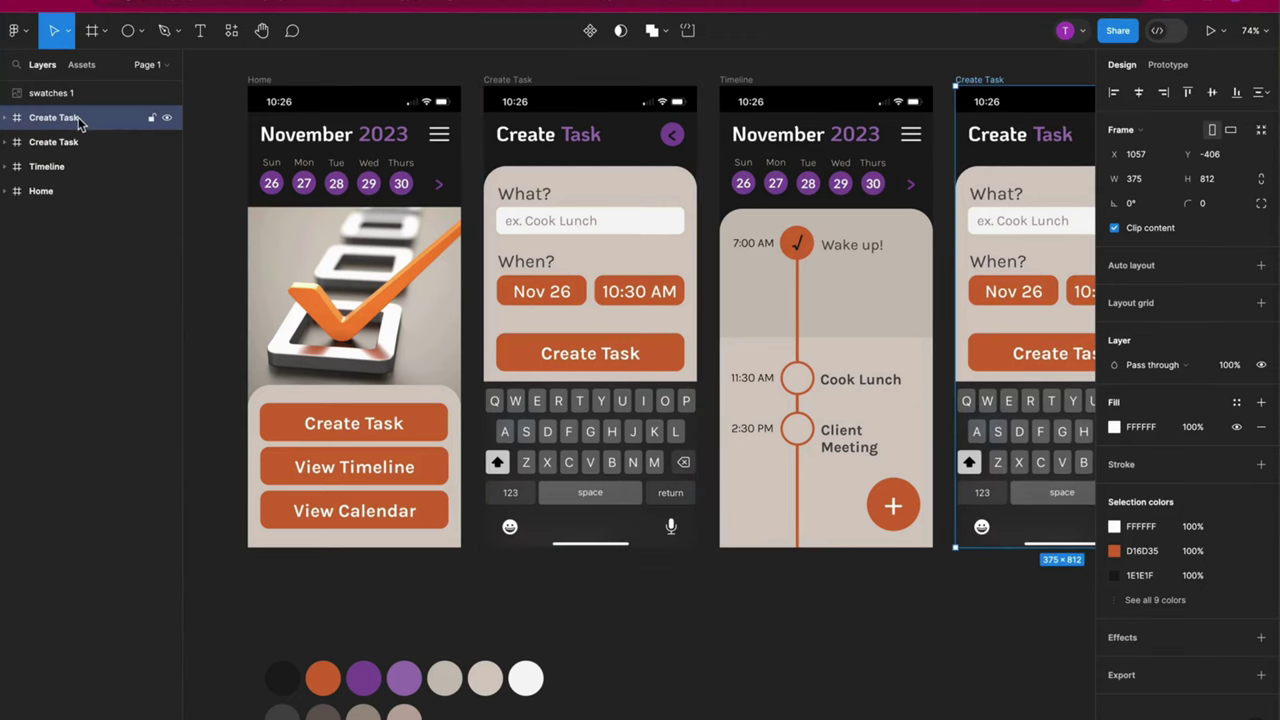
{"action": "key", "text": "shift+1"}
{"action": "key", "text": "ctrl+r"}
{"action": "type", "text": "Update"}
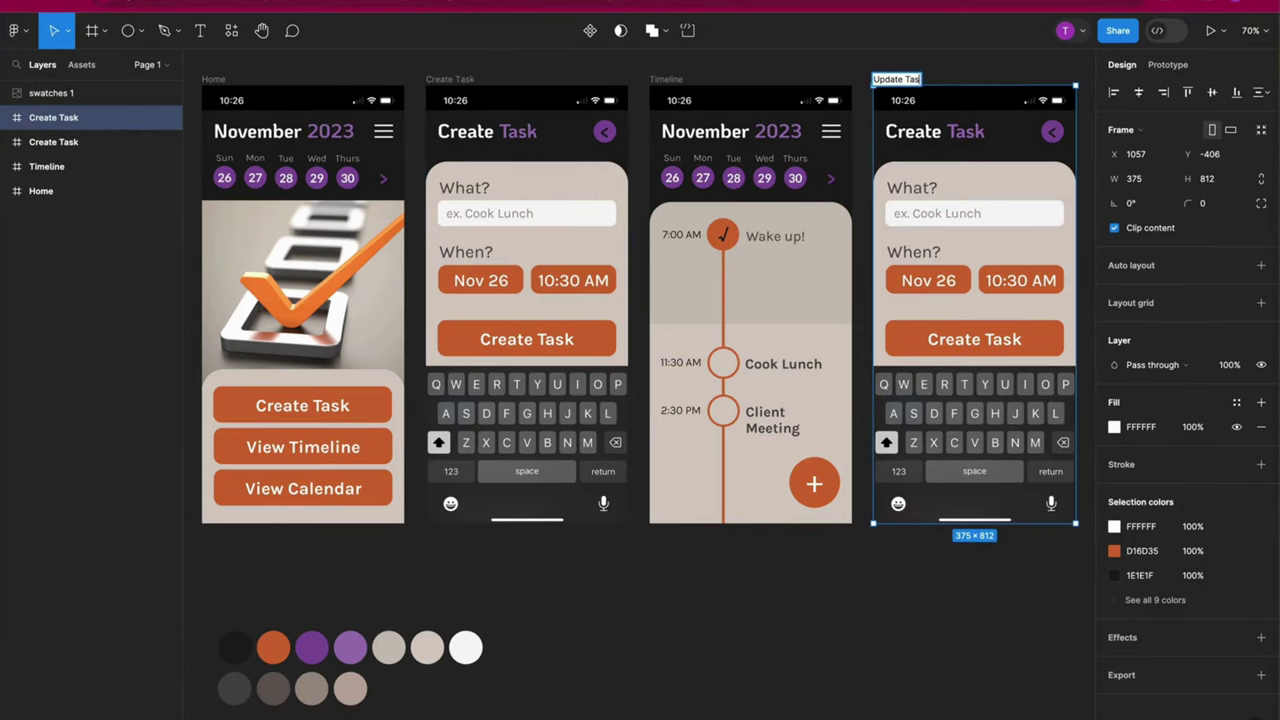
Retitle the copy 'Update Task', remove the keyboard image, lower the button, and append ', 2023' to the date.
{"action": "double_click", "coordinate": [914, 131]}
{"action": "type", "text": "Update"}
{"action": "left_click", "coordinate": [1000, 440]}
{"action": "key", "text": "Delete"}
{"action": "left_click", "coordinate": [1043, 345]}
{"action": "left_click_drag", "start_coordinate": [1043, 345], "coordinate": [1040, 505]}
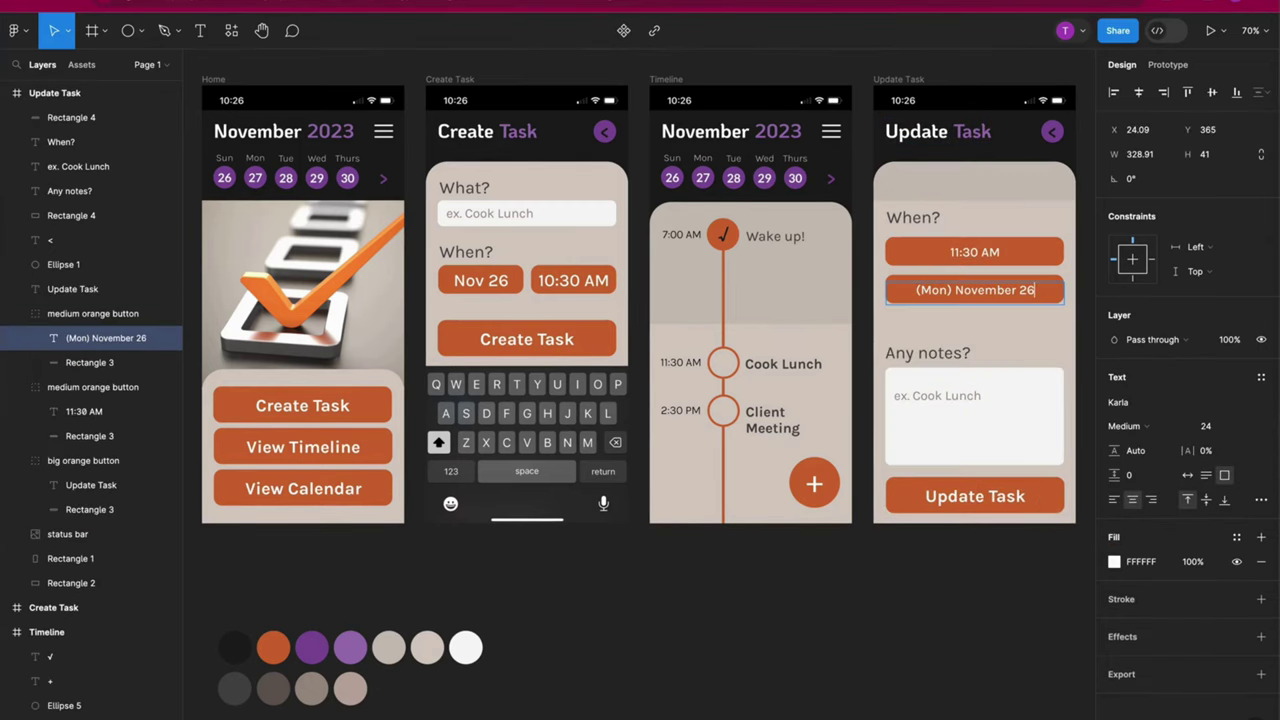
{"action": "type", "text": ", 2023"}
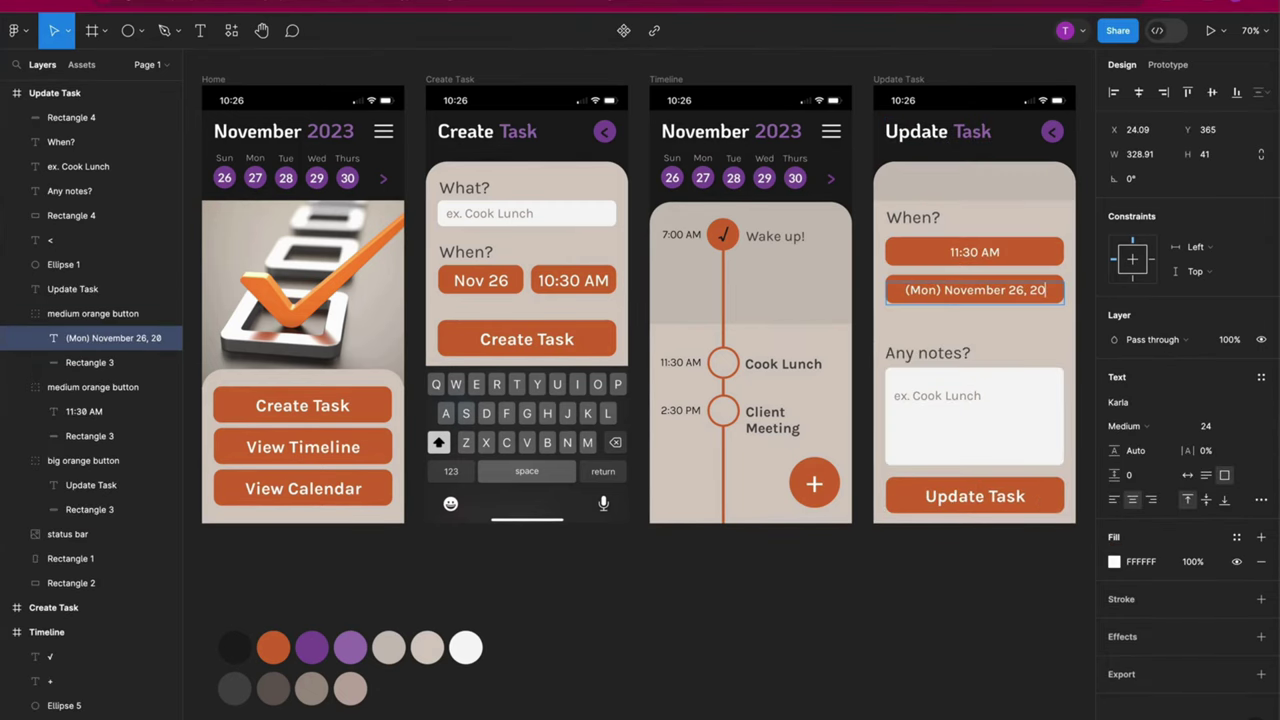
{"action": "left_click", "coordinate": [994, 607]}
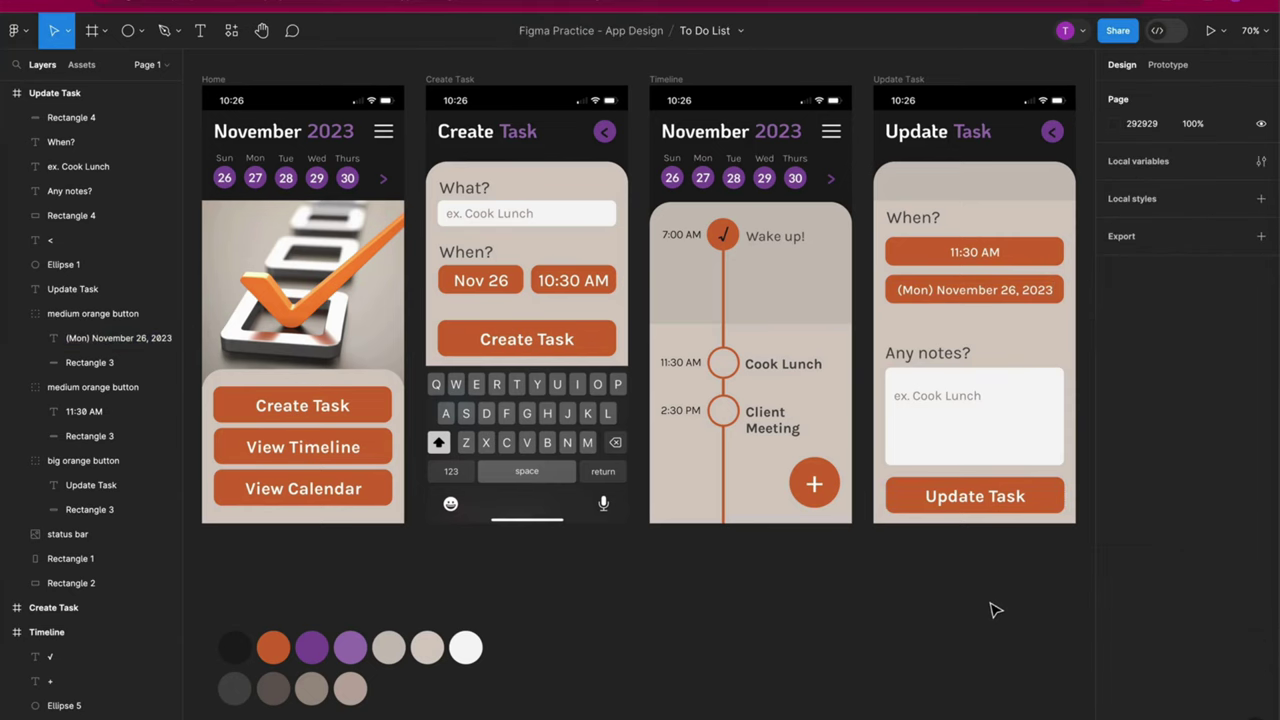
Paste a dark-coloured Cook Lunch title and zoom the canvas to 50%.
{"action": "key", "text": "ctrl+v"}
{"action": "left_click", "coordinate": [1115, 562]}
{"action": "left_click", "coordinate": [1038, 670]}
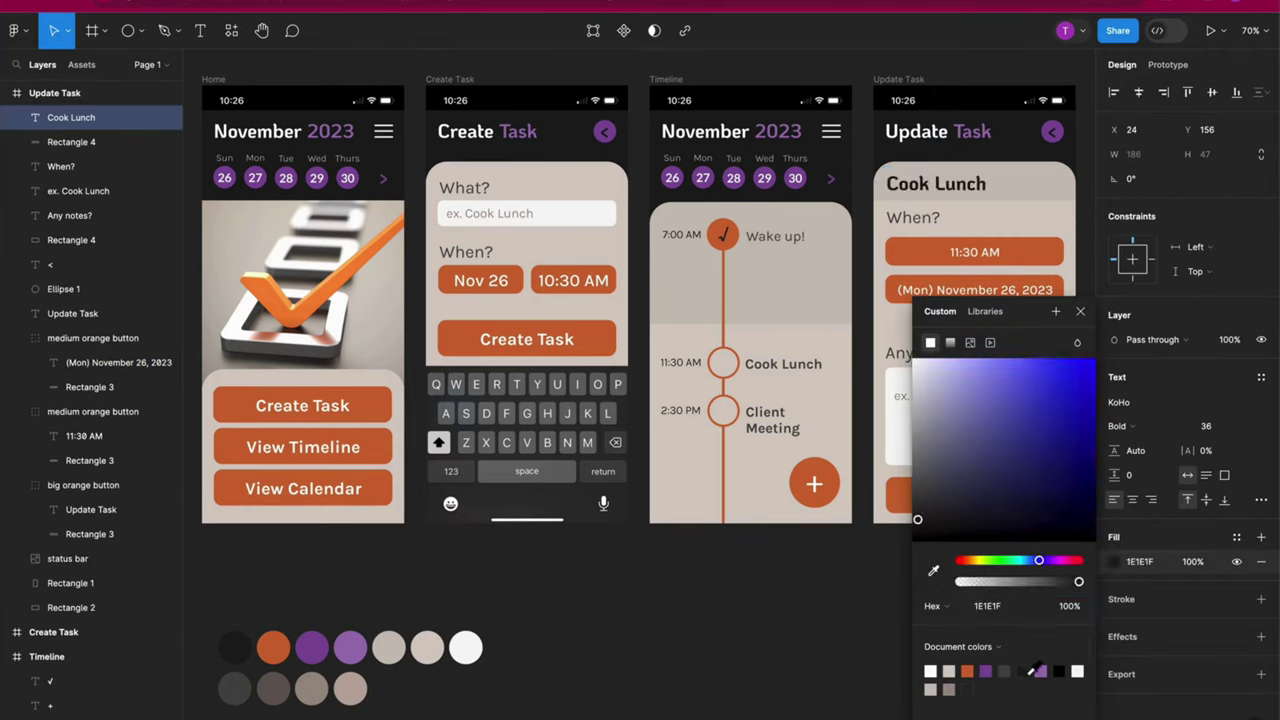
{"action": "left_click", "coordinate": [972, 630]}
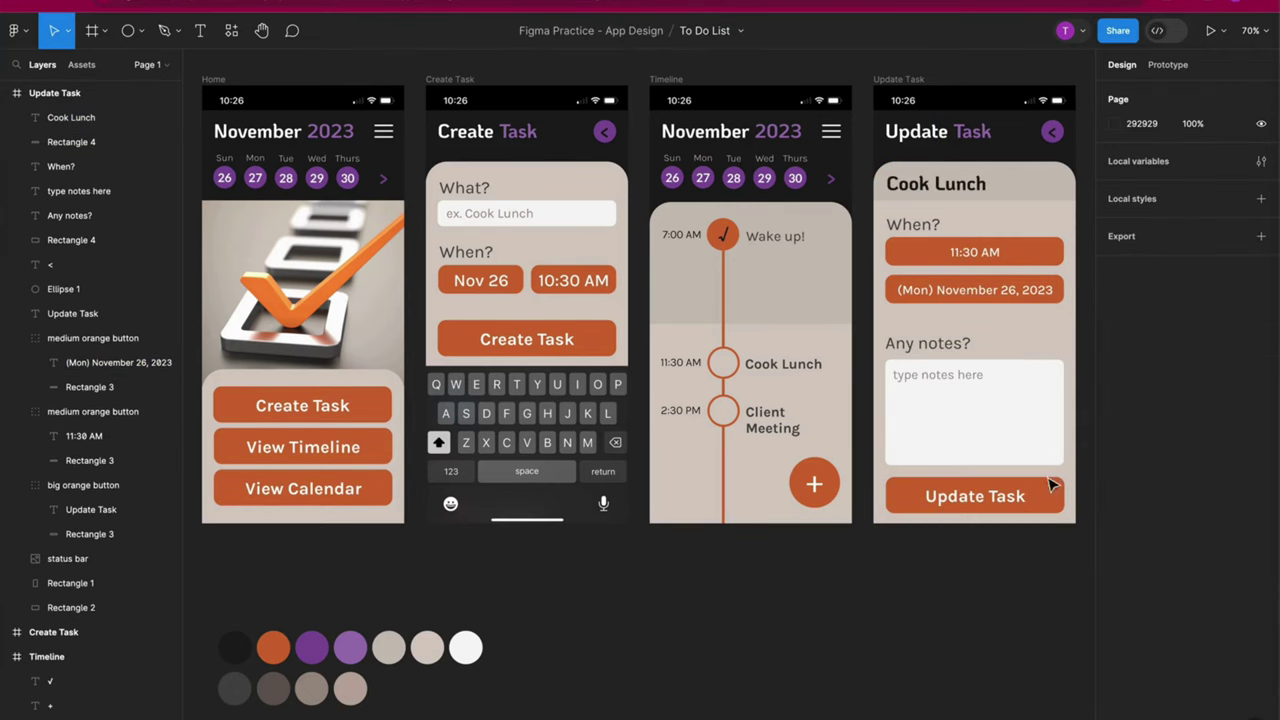
{"action": "left_click", "coordinate": [1250, 30]}
{"action": "left_click", "coordinate": [1180, 166]}
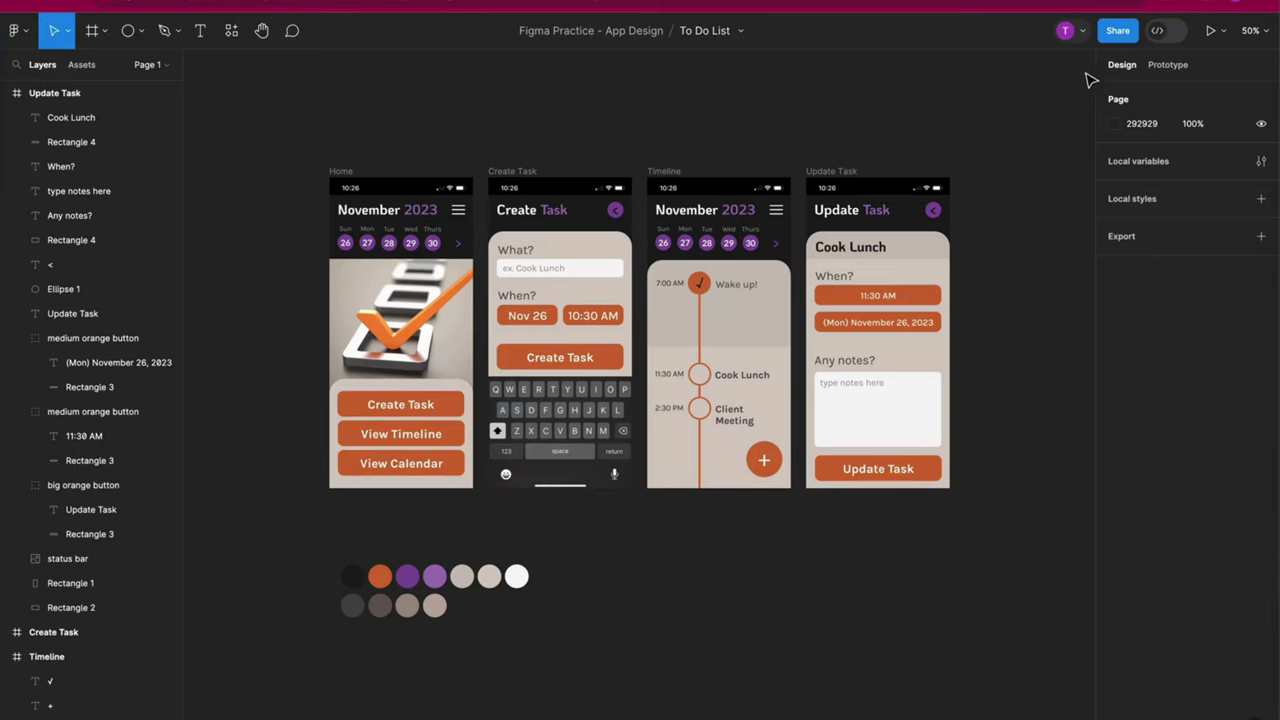
Link Home's Create Task button to Create Task, and that screen's button to Timeline.
{"action": "left_click", "coordinate": [1176, 68]}
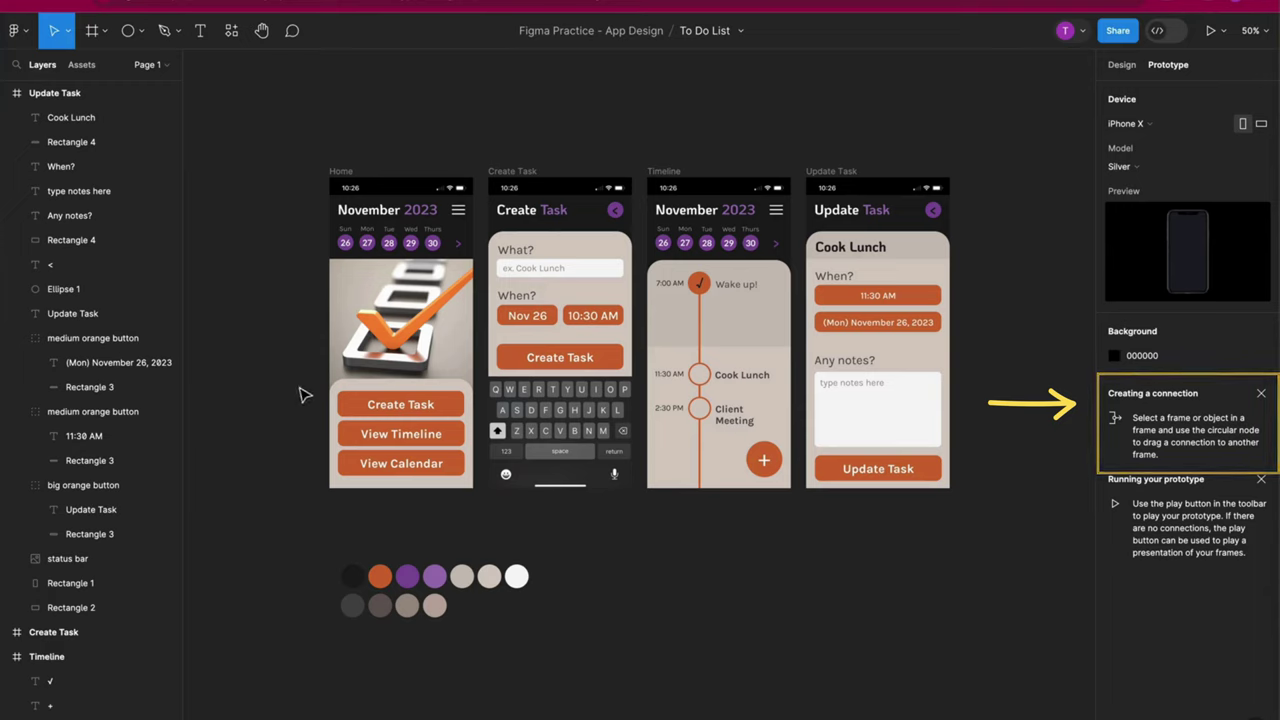
{"action": "left_click", "coordinate": [364, 405]}
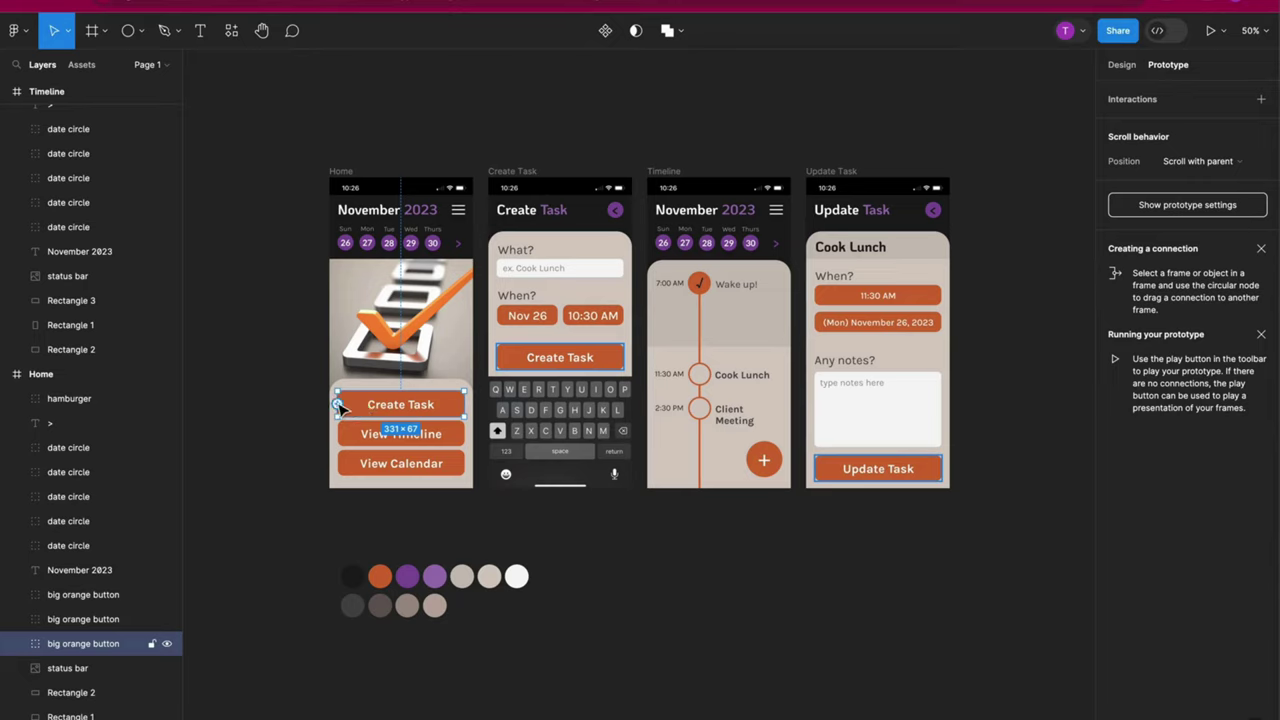
{"action": "left_click_drag", "start_coordinate": [338, 404], "coordinate": [525, 390]}
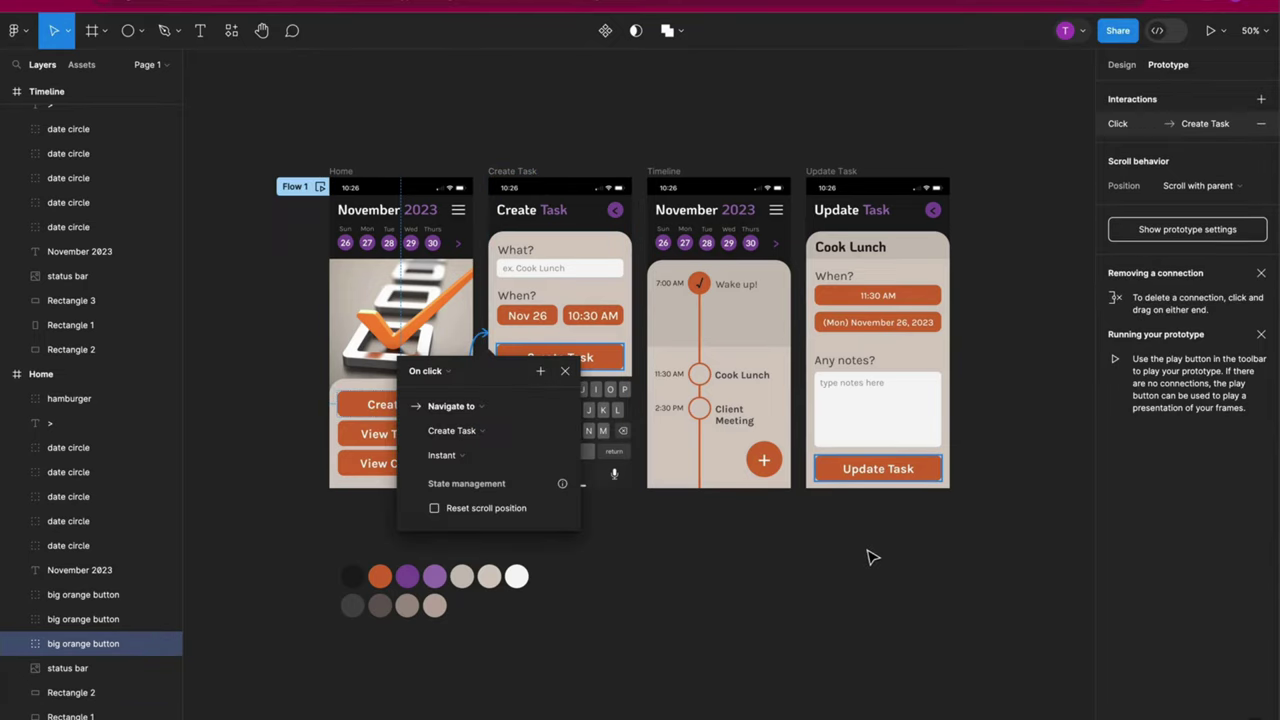
{"action": "left_click", "coordinate": [707, 593]}
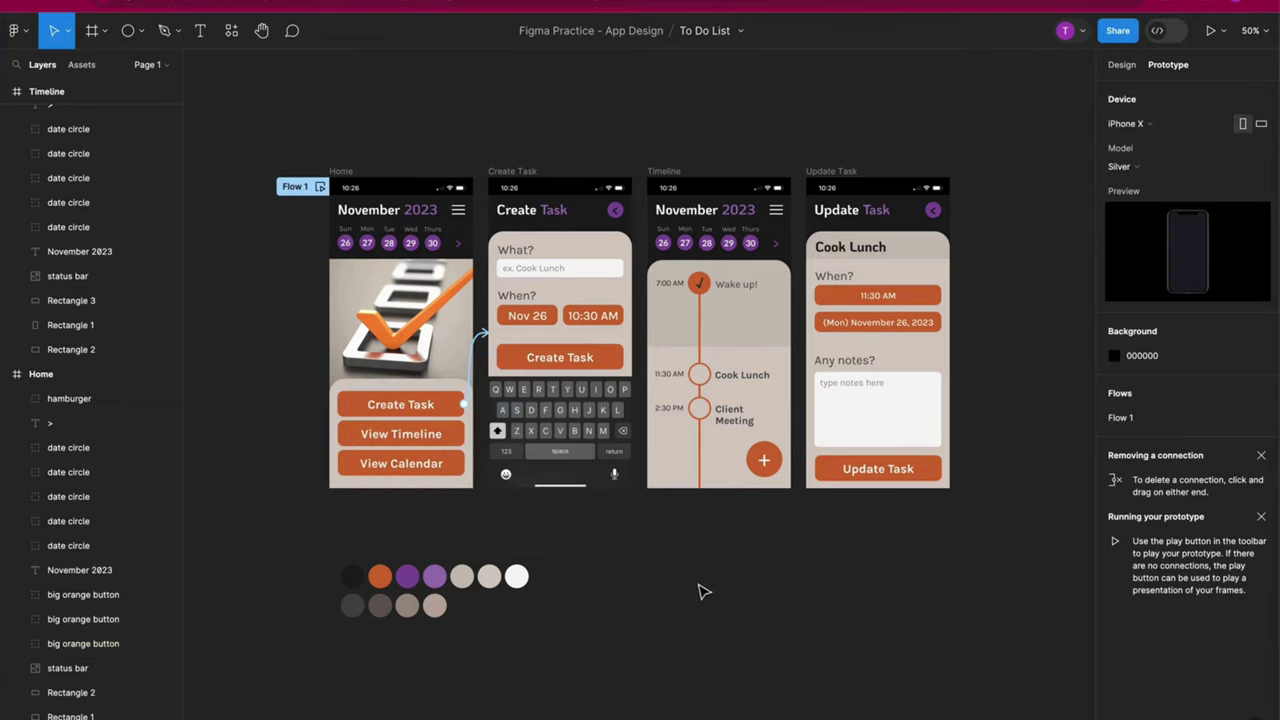
{"action": "left_click", "coordinate": [607, 358]}
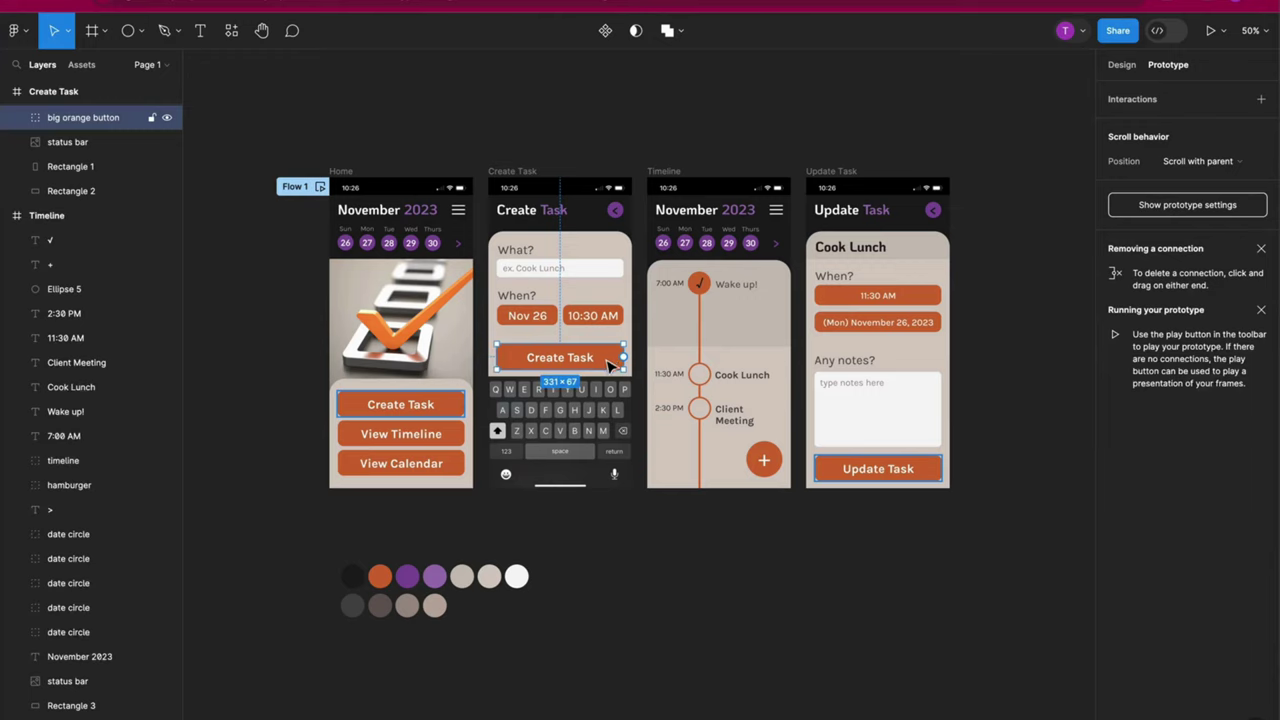
{"action": "left_click_drag", "start_coordinate": [627, 360], "coordinate": [708, 350]}
{"action": "left_click", "coordinate": [716, 610]}
Link the Create Task back icon to Home and the Update Task back icon to Timeline.
{"action": "left_click", "coordinate": [756, 372]}
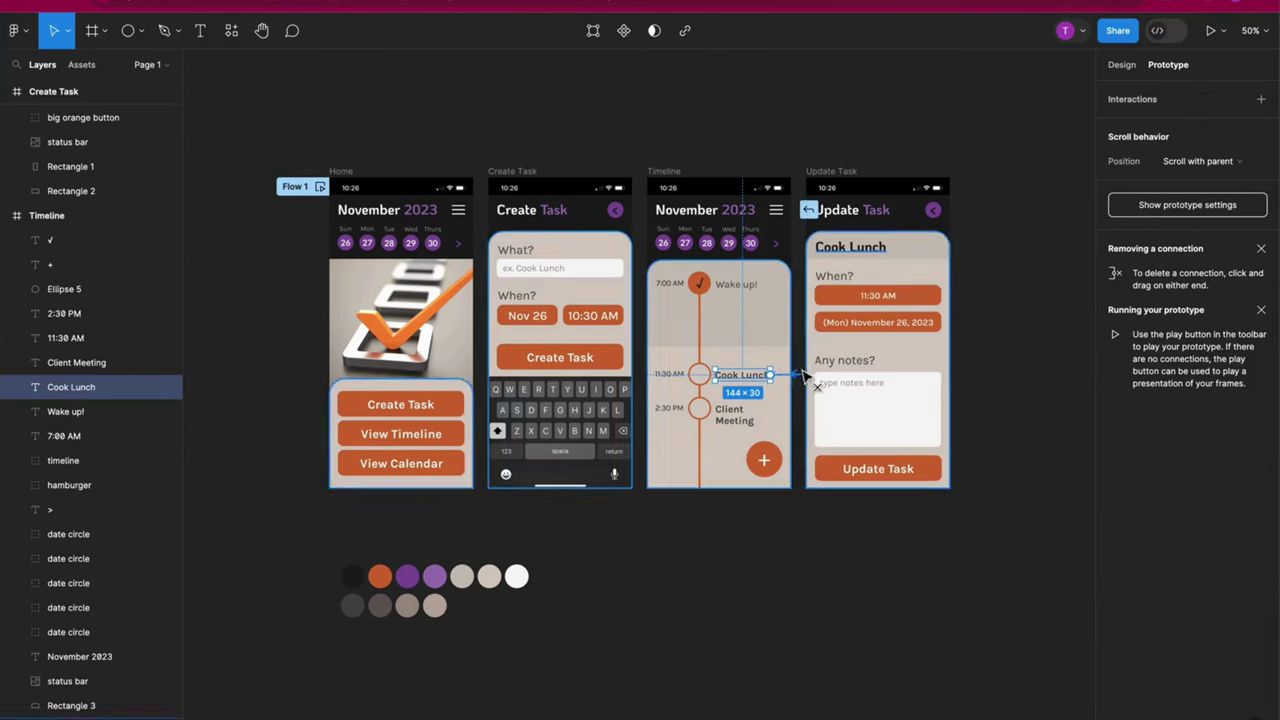
{"action": "left_click", "coordinate": [402, 438]}
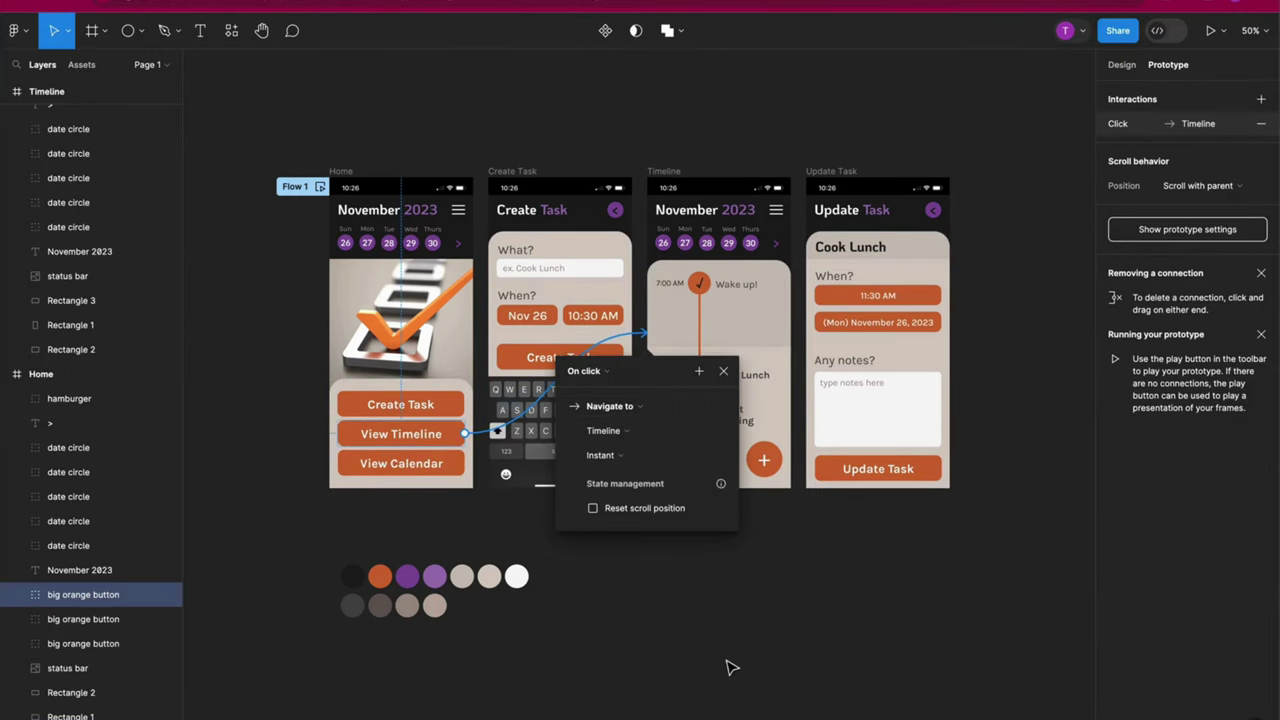
{"action": "left_click", "coordinate": [729, 666]}
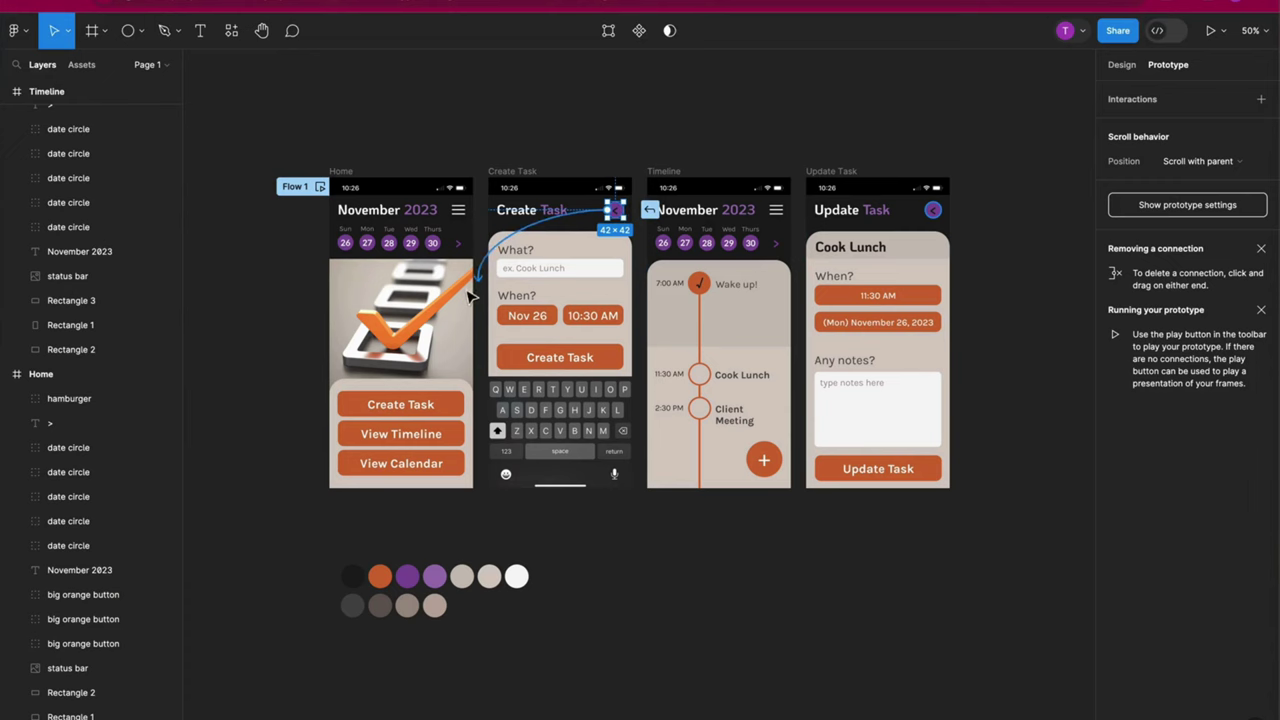
{"action": "left_click_drag", "start_coordinate": [472, 297], "coordinate": [470, 300]}
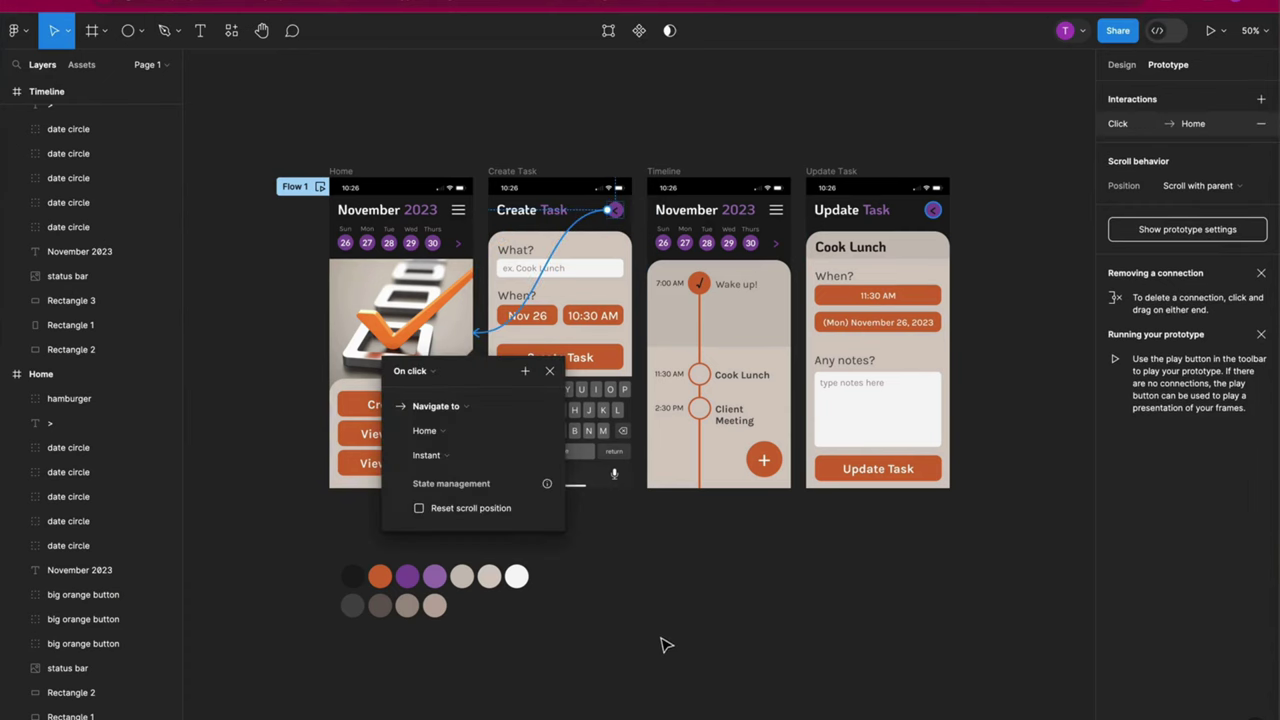
{"action": "left_click", "coordinate": [662, 645]}
{"action": "left_click", "coordinate": [933, 209]}
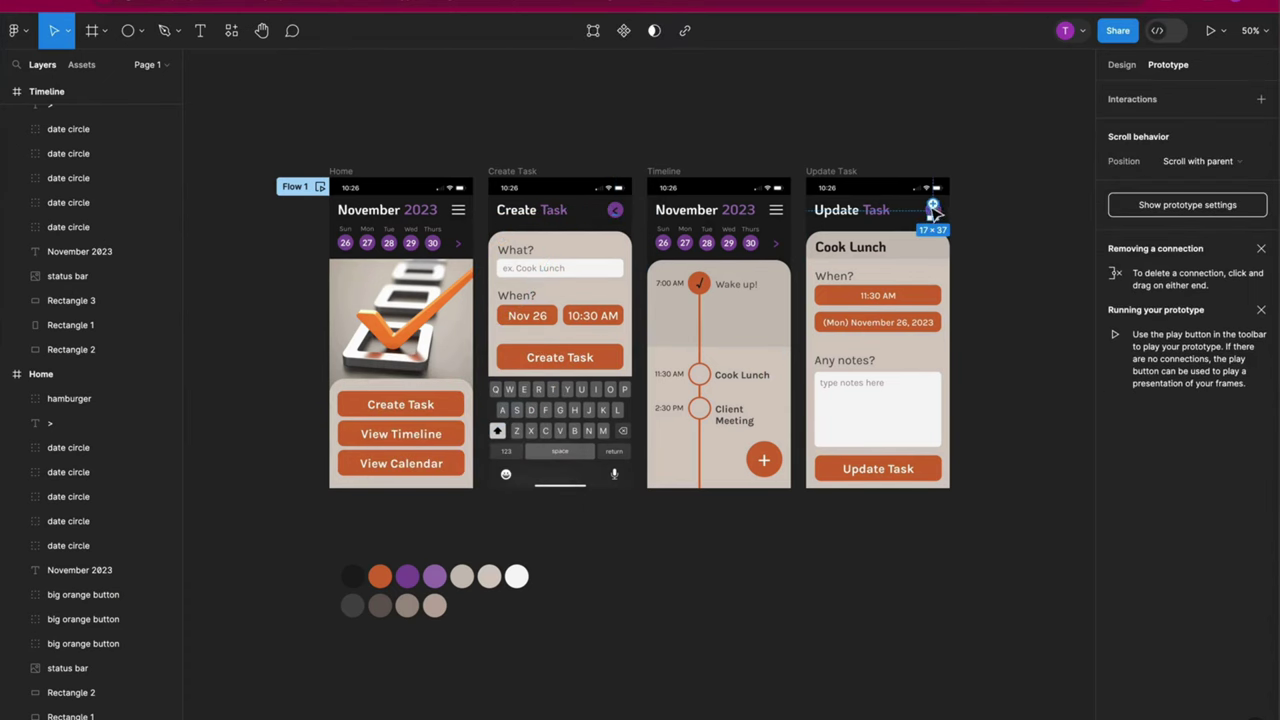
{"action": "left_click_drag", "start_coordinate": [934, 209], "coordinate": [756, 340]}
{"action": "left_click", "coordinate": [925, 690]}
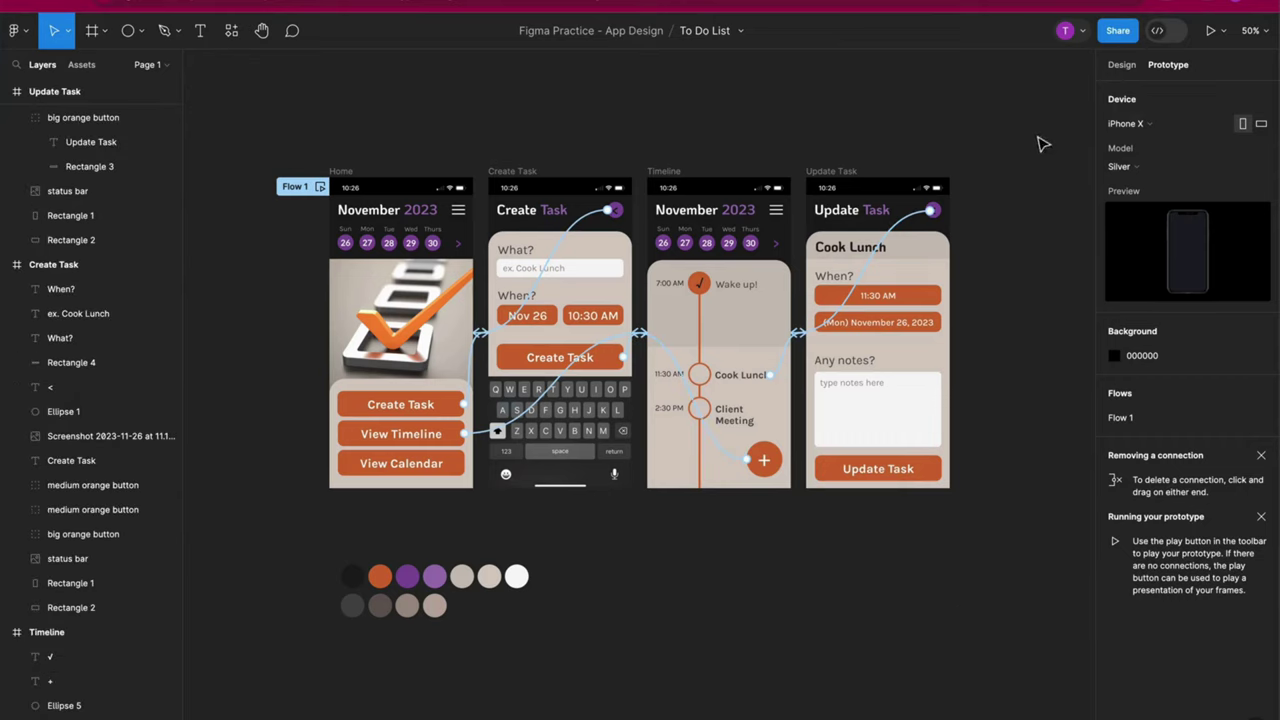
{"action": "left_click", "coordinate": [1225, 35]}
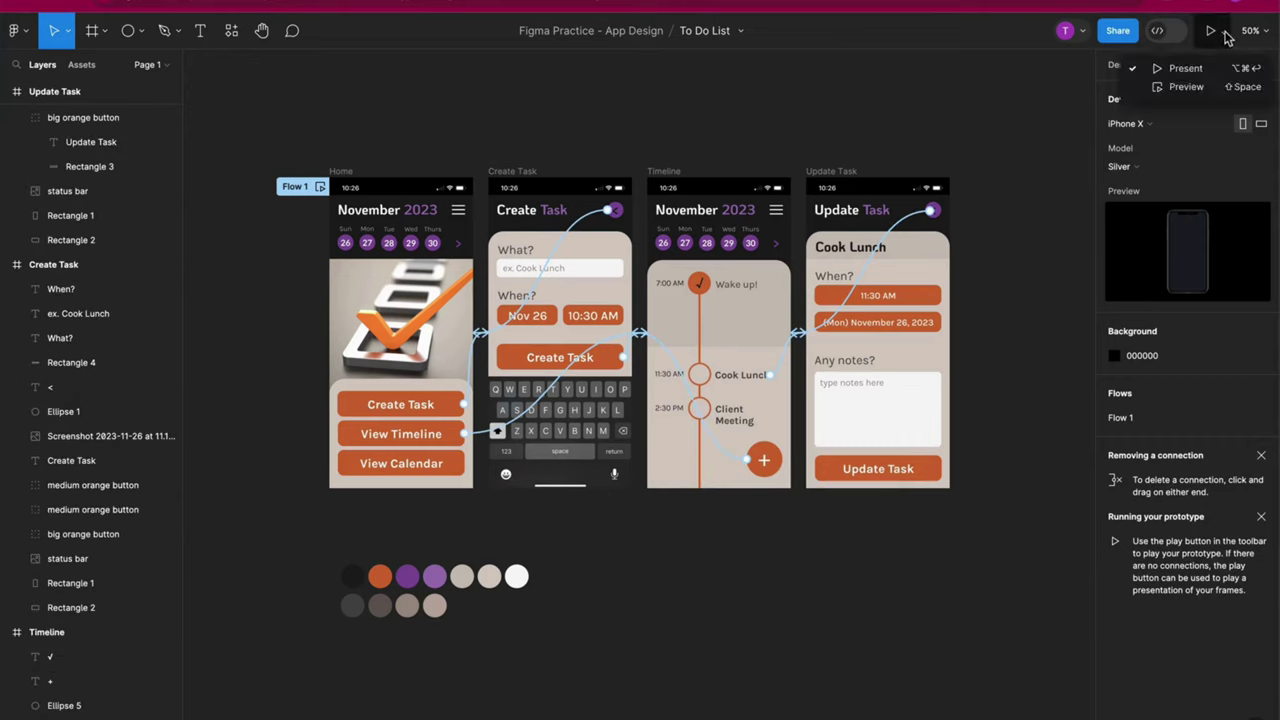
Preview the prototype, clicking Home → Create Task → Timeline → Cook Lunch's Update Task and back.
{"action": "left_click", "coordinate": [1187, 88]}
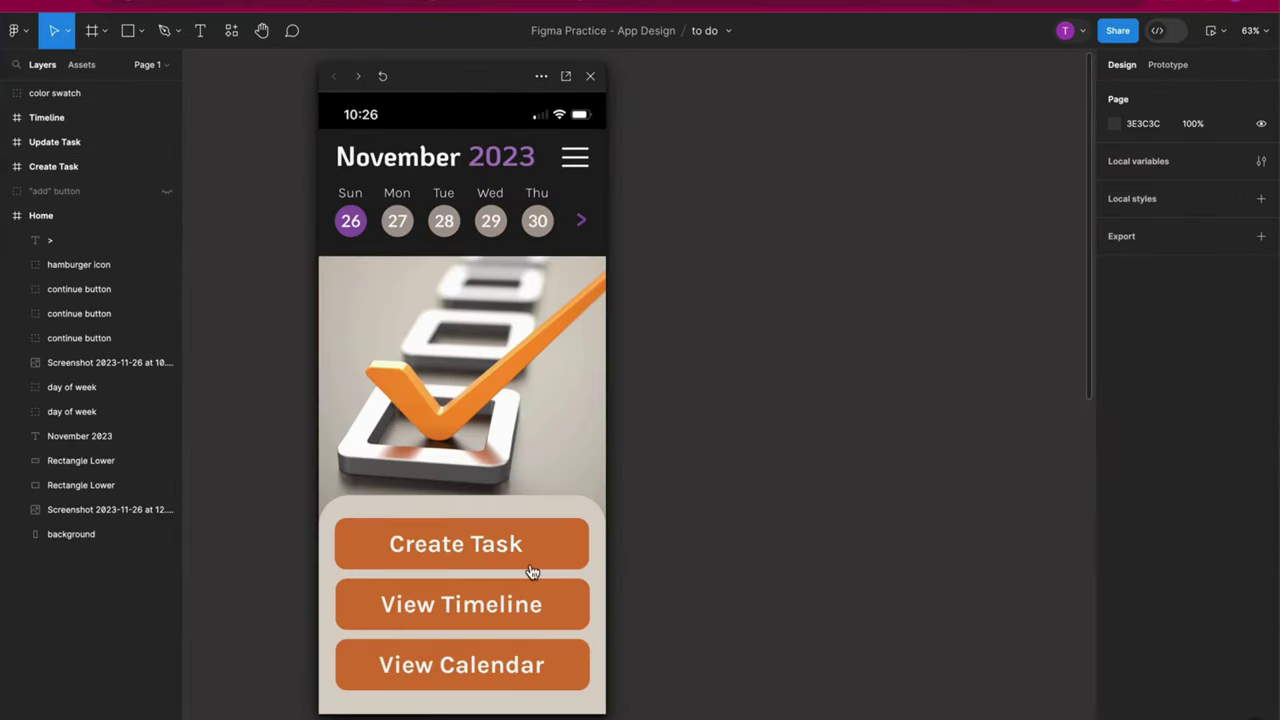
{"action": "left_click", "coordinate": [490, 554]}
{"action": "left_click", "coordinate": [481, 447]}
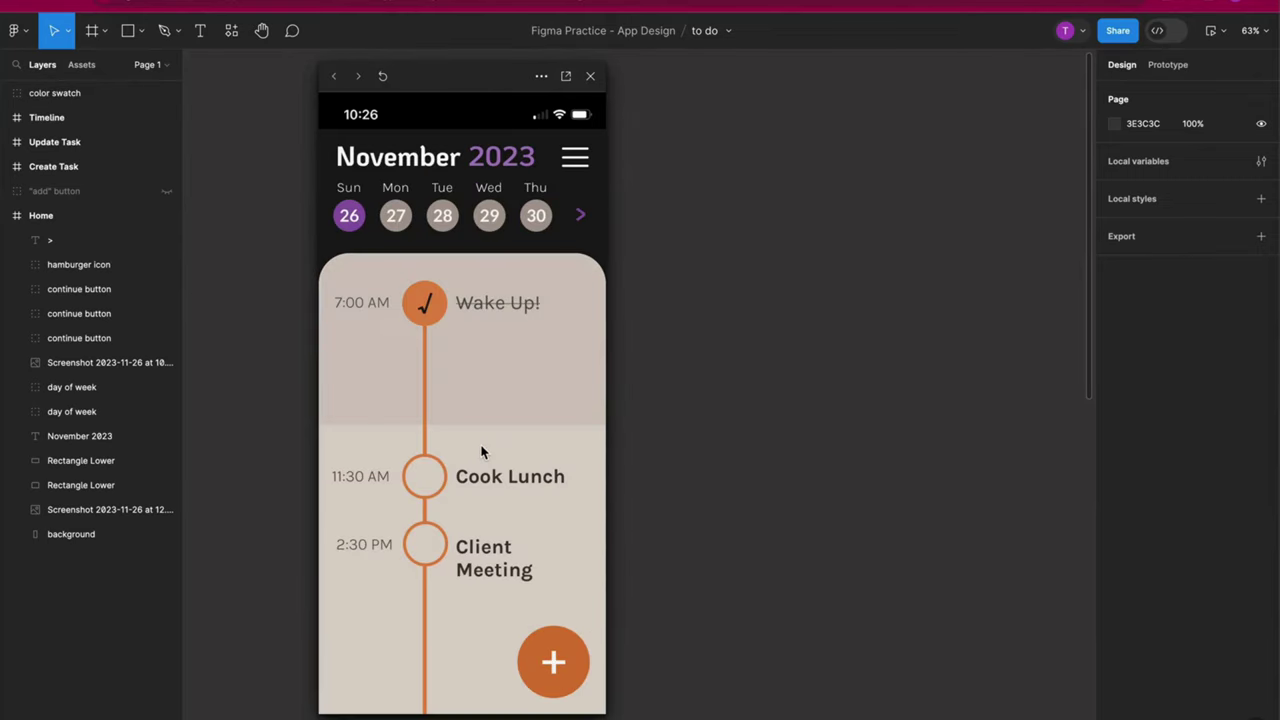
{"action": "left_click", "coordinate": [556, 680]}
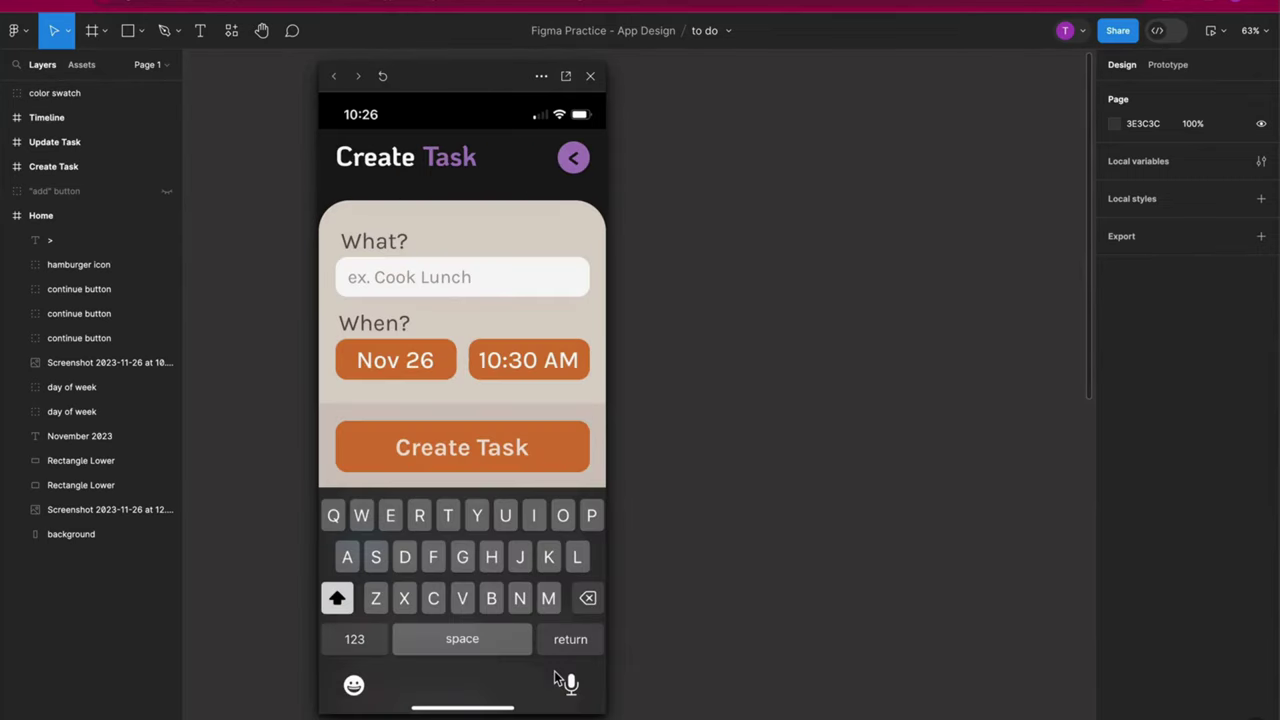
{"action": "left_click", "coordinate": [491, 449]}
{"action": "left_click", "coordinate": [503, 484]}
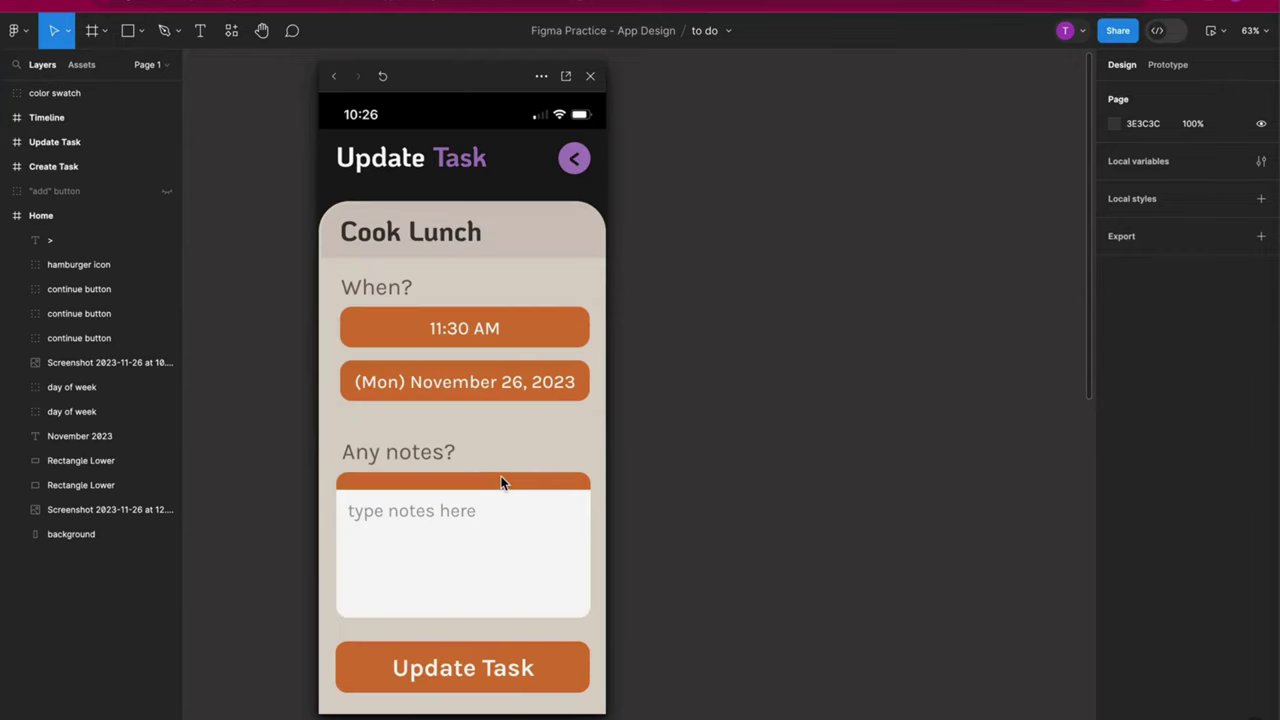
{"action": "left_click", "coordinate": [457, 669]}
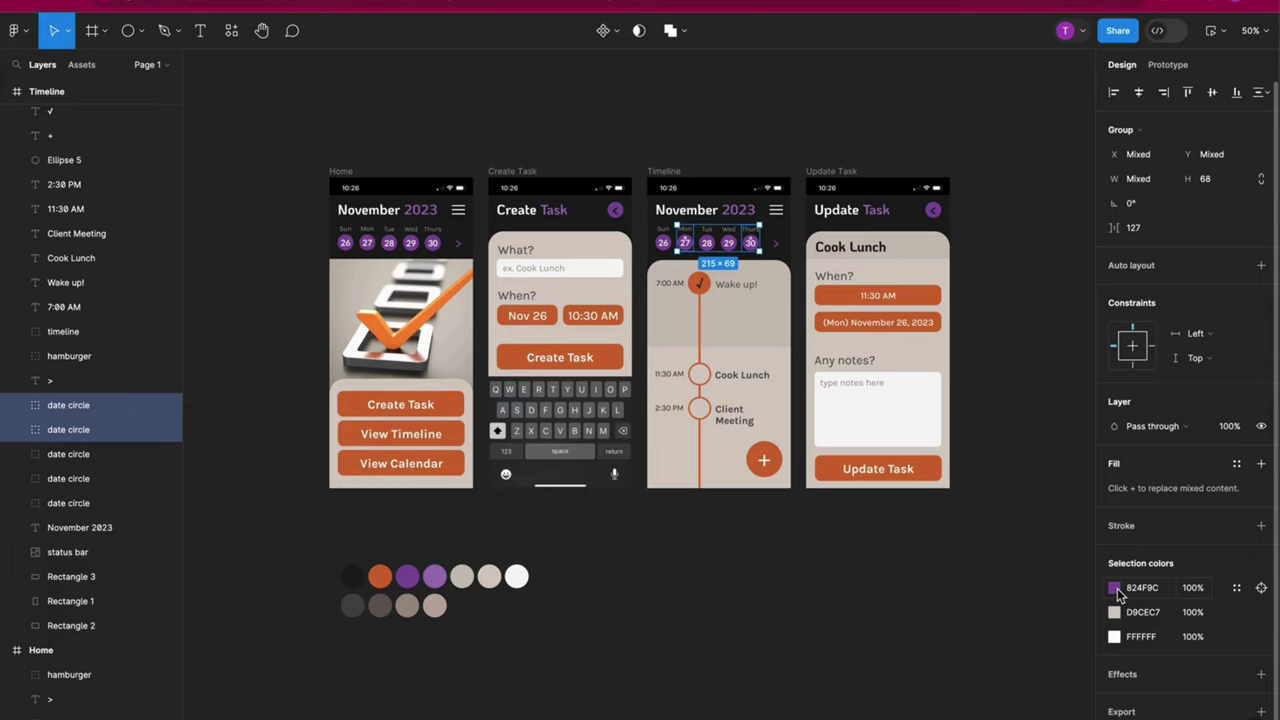
Change the 27–30 date circles' colour from purple 824F9C to grey A1918A.
{"action": "left_click", "coordinate": [1115, 588]}
{"action": "left_click", "coordinate": [933, 570]}
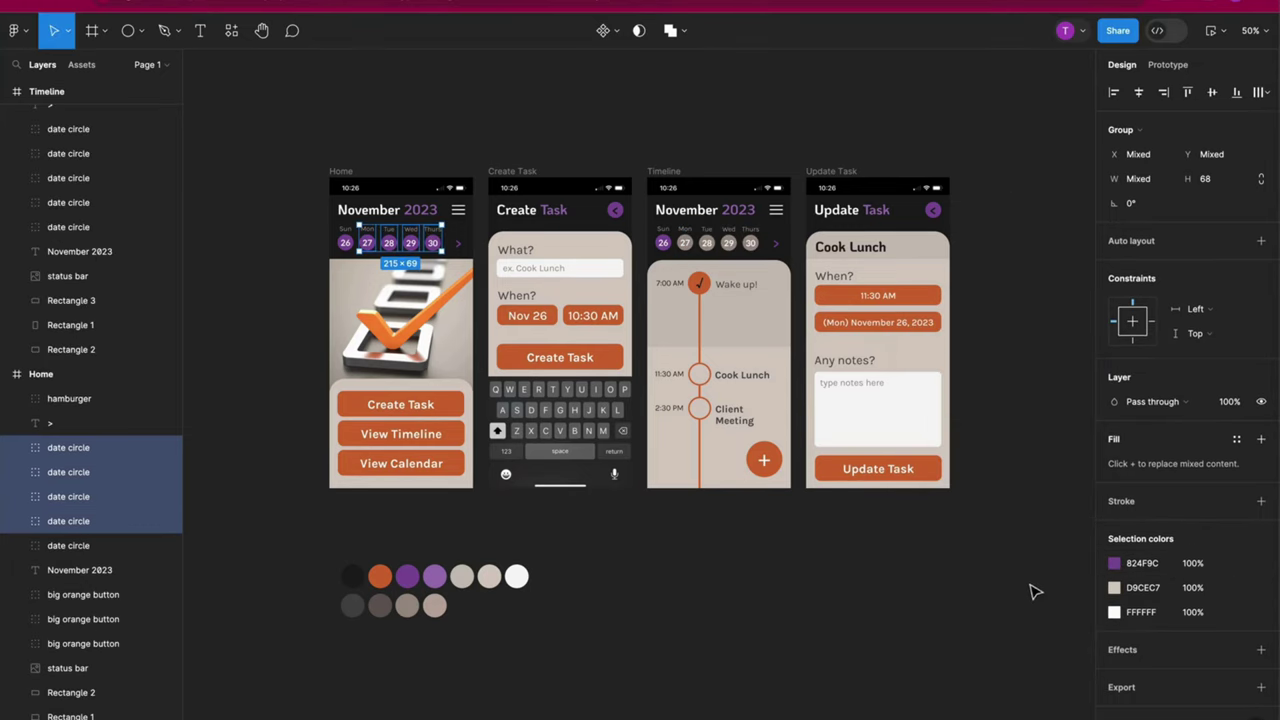
{"action": "left_click", "coordinate": [1117, 569]}
{"action": "left_click", "coordinate": [1042, 670]}
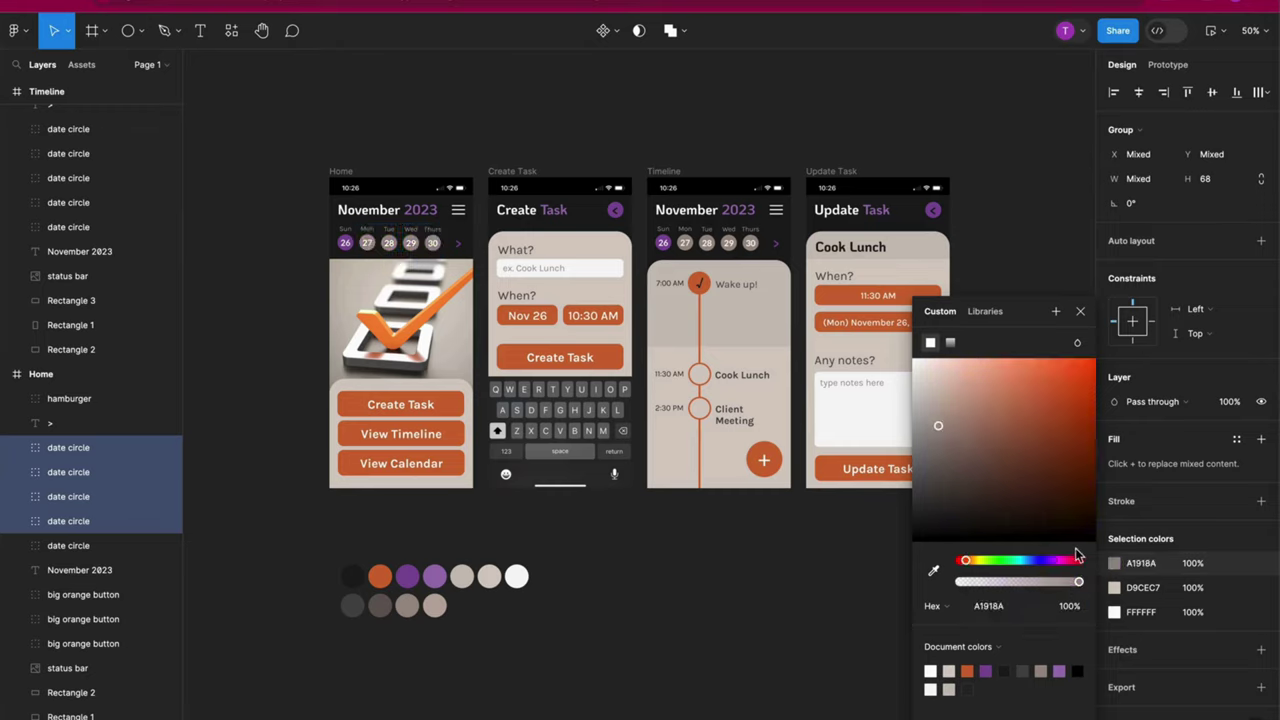
{"action": "left_click", "coordinate": [1083, 316]}
{"action": "left_click", "coordinate": [950, 687]}
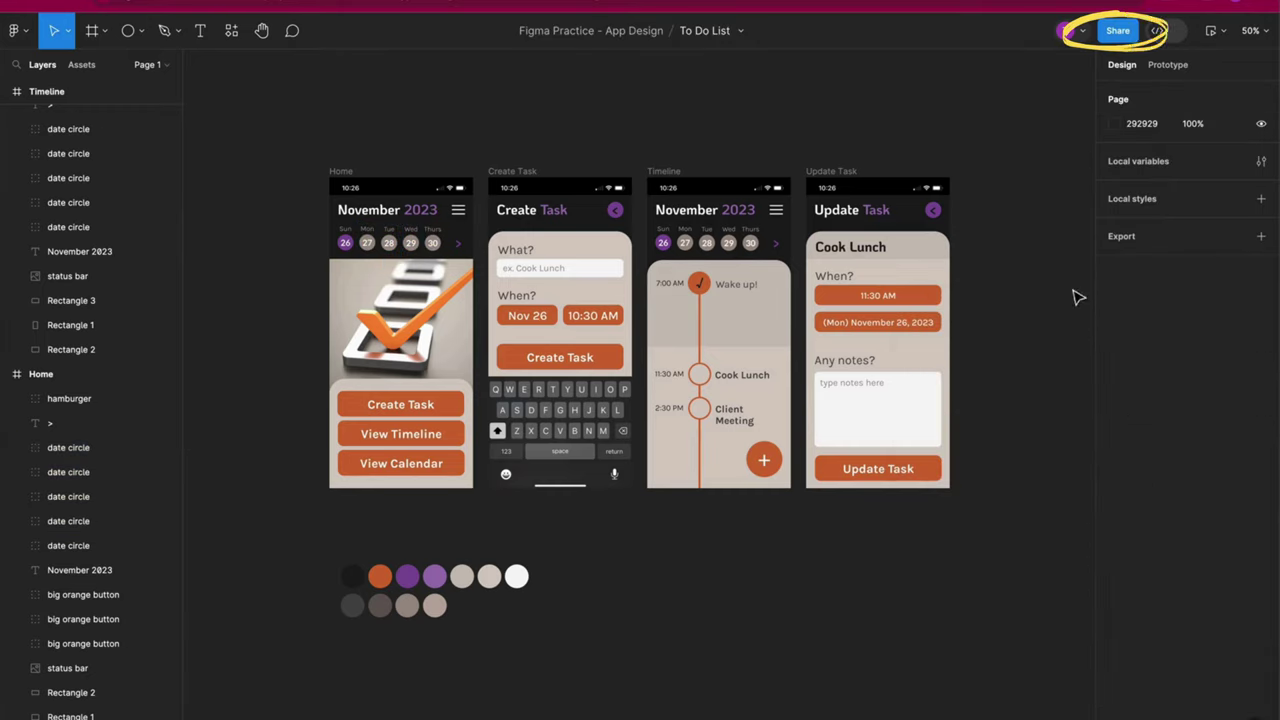
Keep invitees view-only, set link access to 'Anyone with the link', copy the link, and browse the shared prototype.
{"action": "left_click", "coordinate": [1120, 32]}
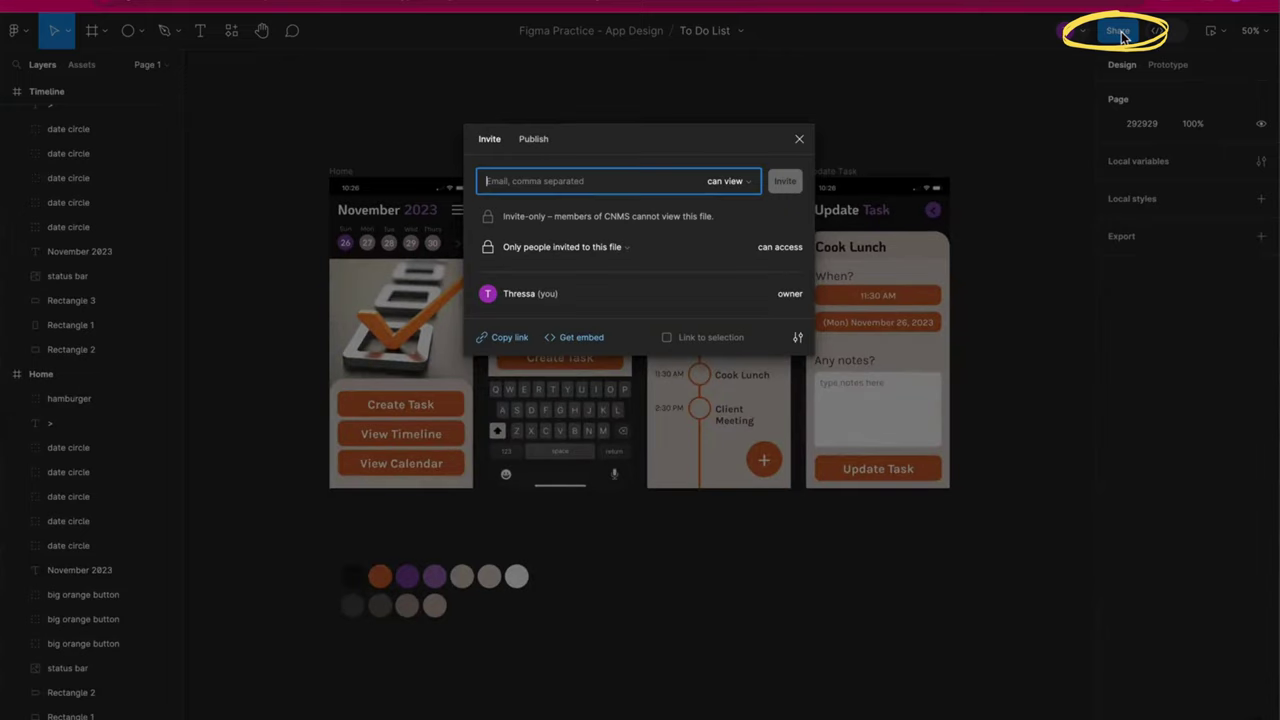
{"action": "left_click", "coordinate": [751, 191]}
{"action": "left_click", "coordinate": [735, 184]}
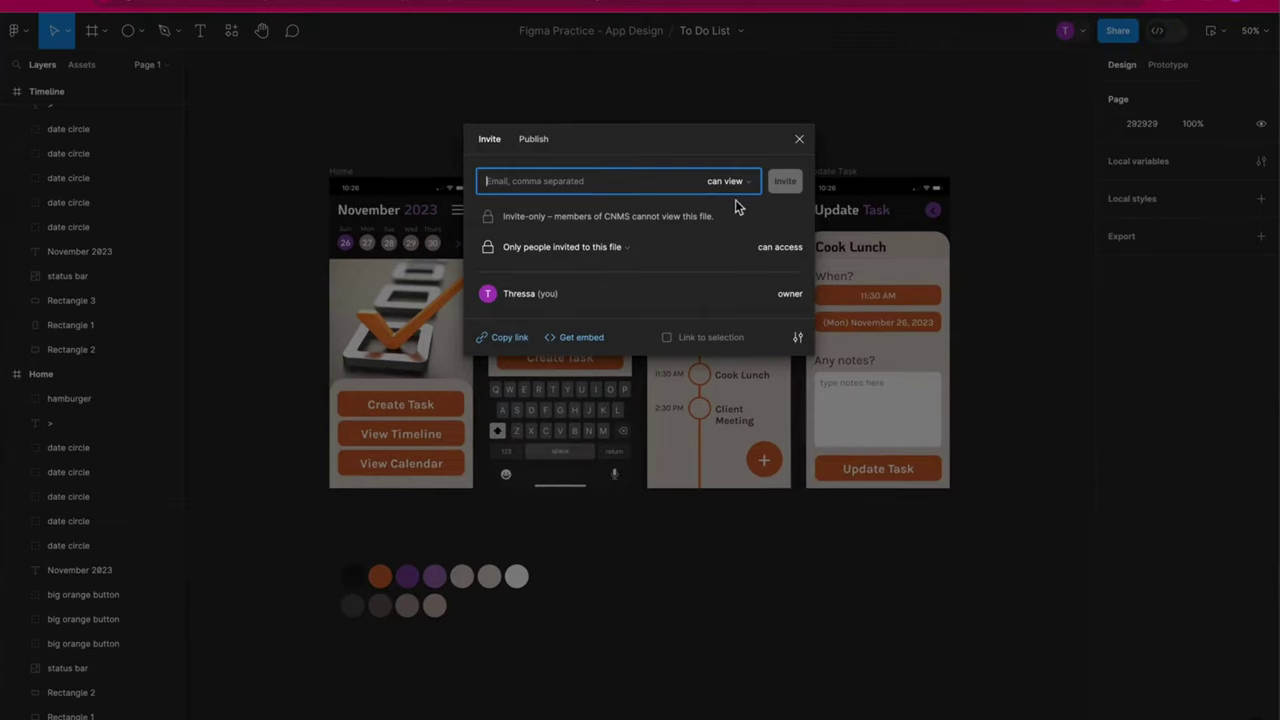
{"action": "left_click", "coordinate": [565, 247]}
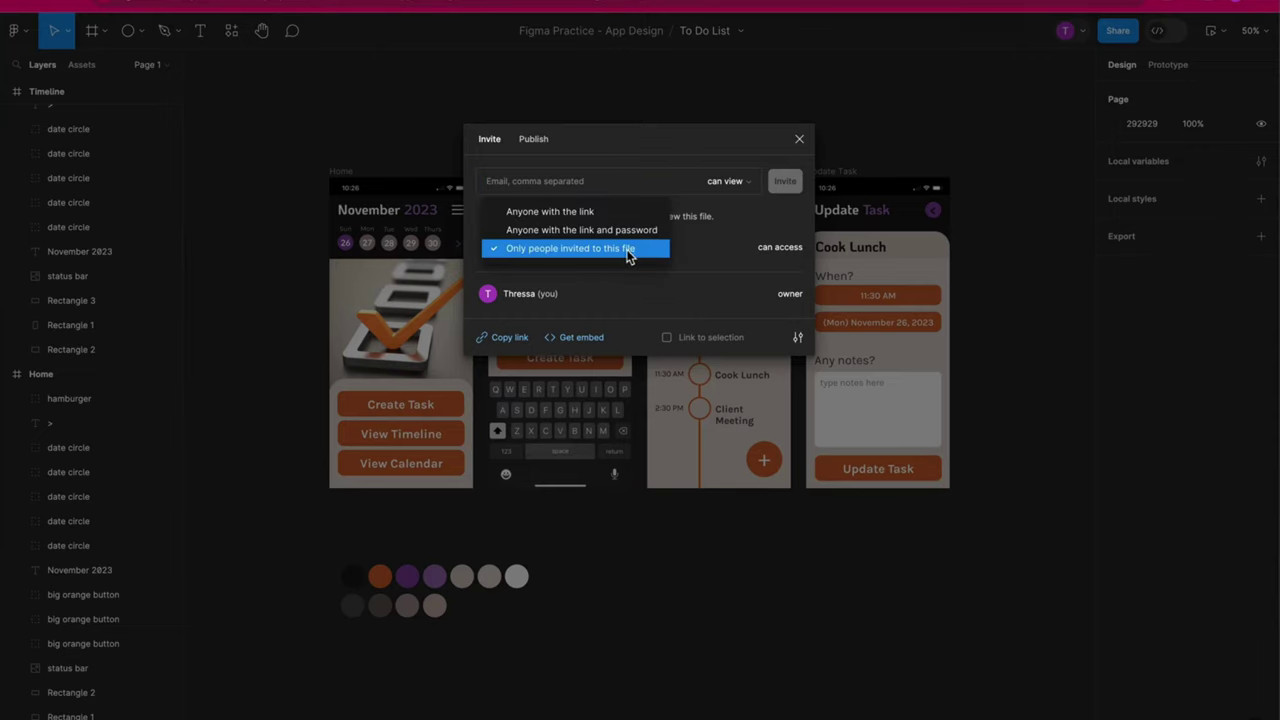
{"action": "left_click", "coordinate": [580, 212]}
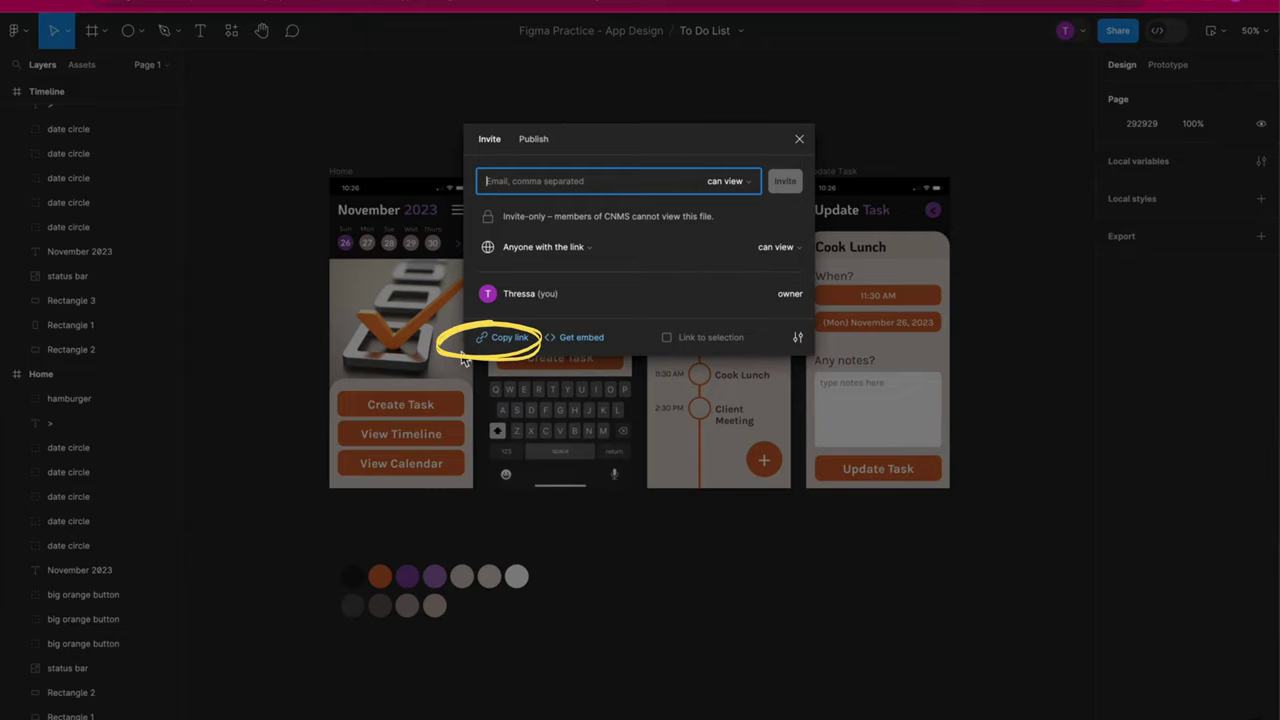
{"action": "left_click", "coordinate": [512, 340]}
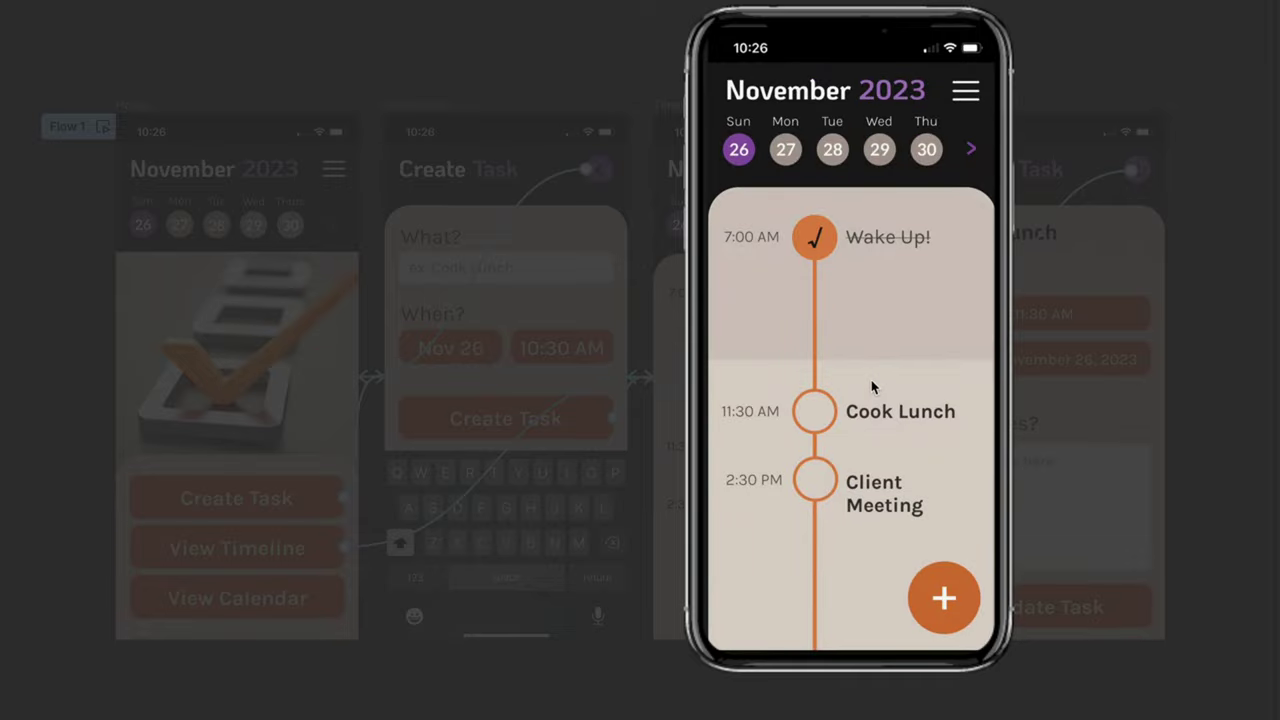
{"action": "left_click", "coordinate": [944, 599]}
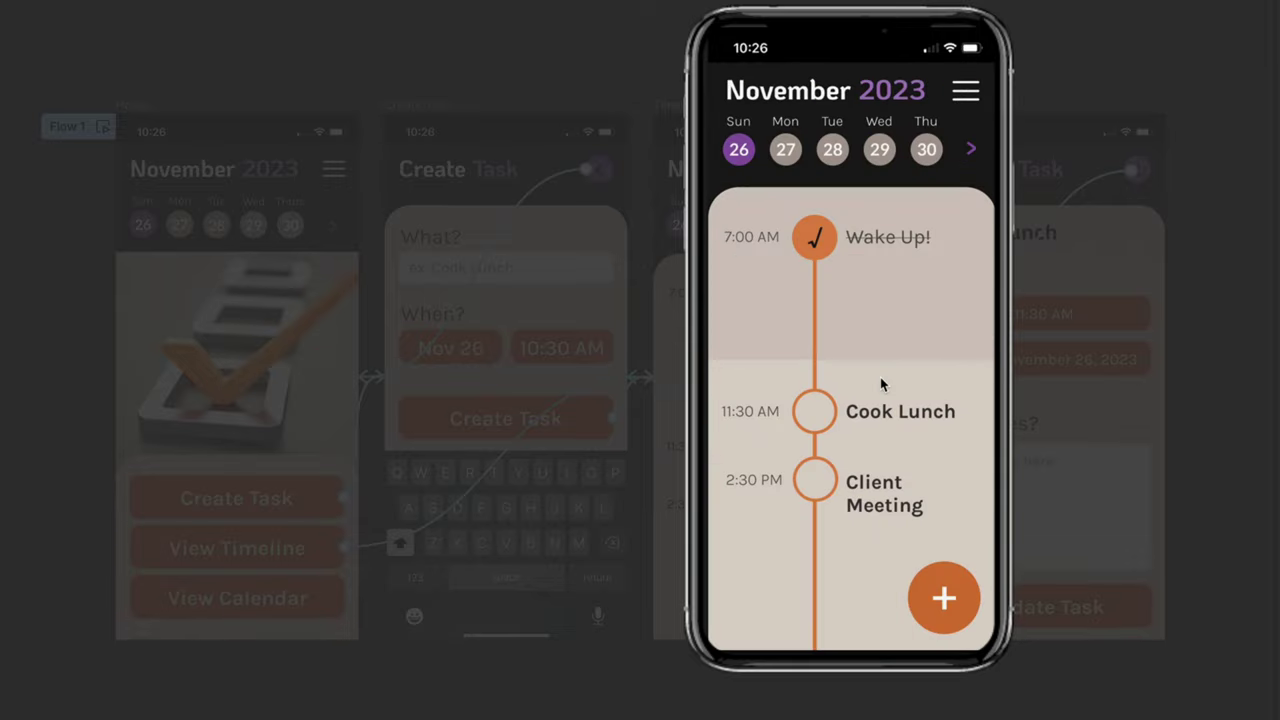